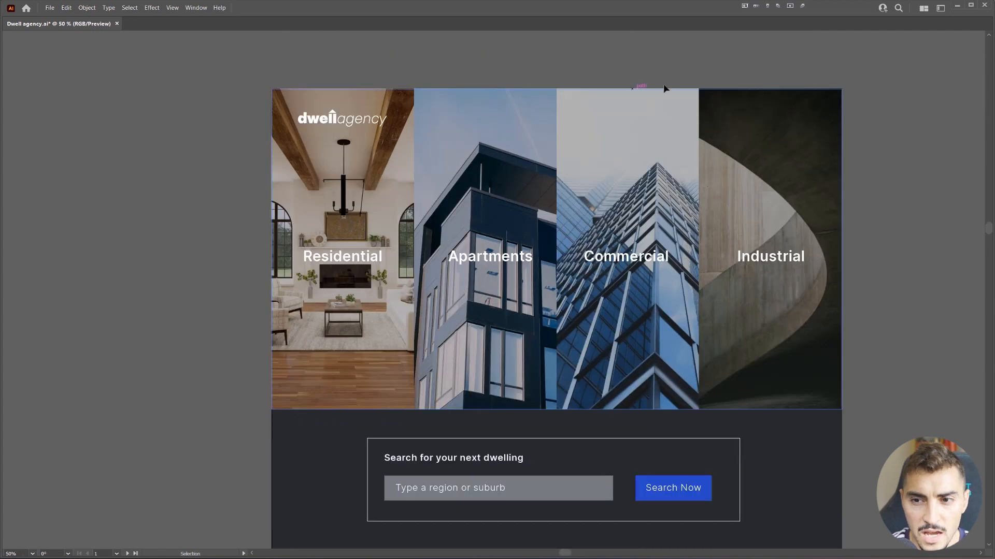
- Examine the Dwell agency website mockup from the hero images and search box through the location cards to the footer
drag(628, 80, 598, 75)
scroll(569, 280, up, 1)
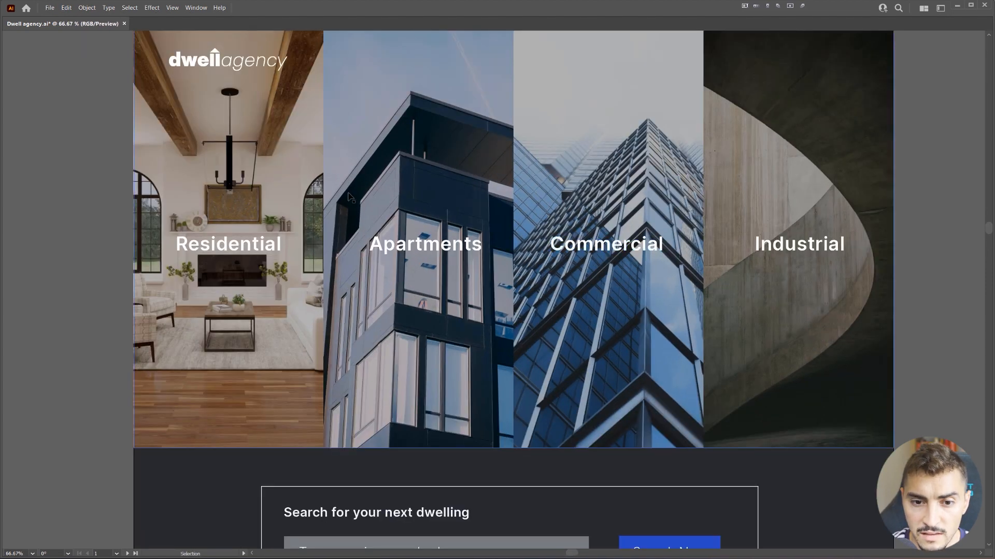
scroll(232, 187, up, 2)
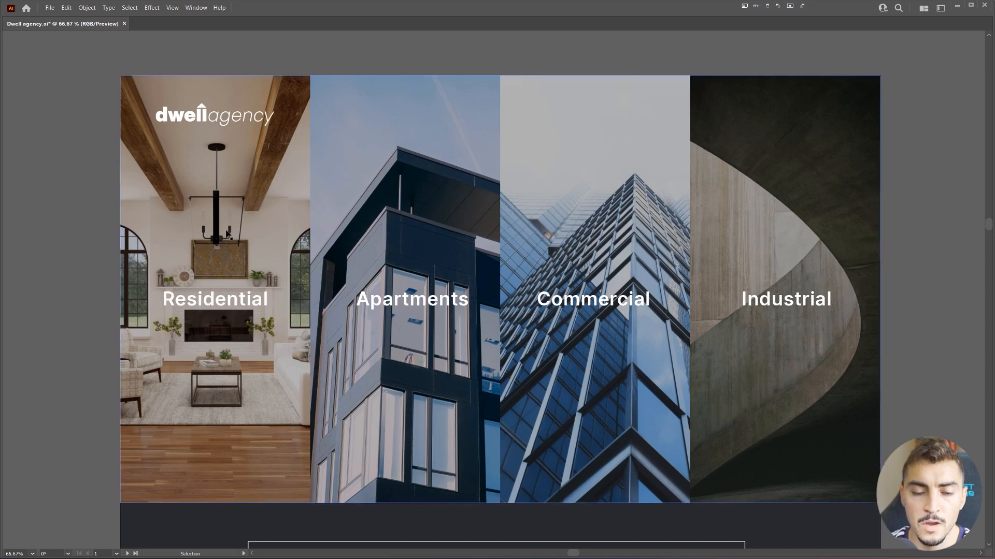
alt+scroll(419, 260, down, 2)
scroll(468, 251, down, 6)
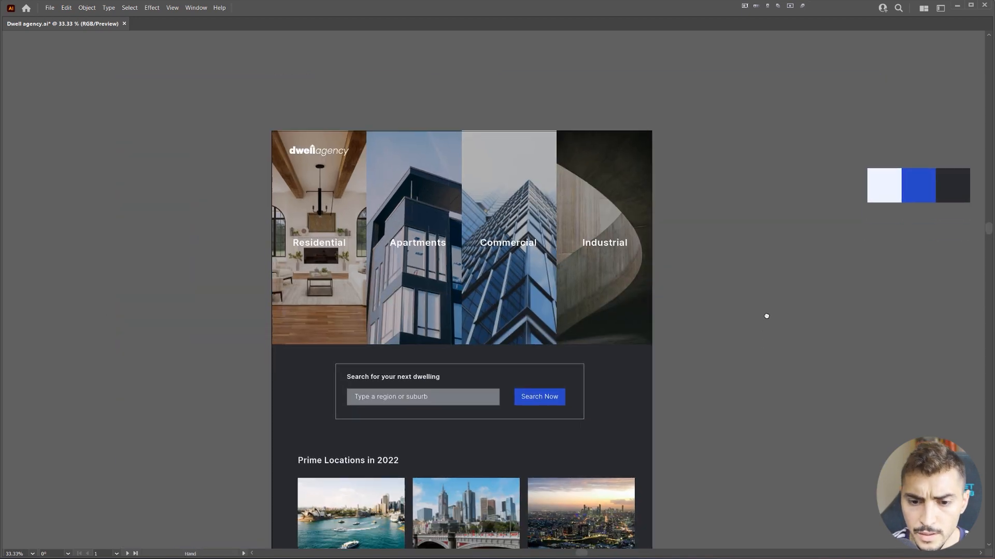
scroll(467, 251, down, 3)
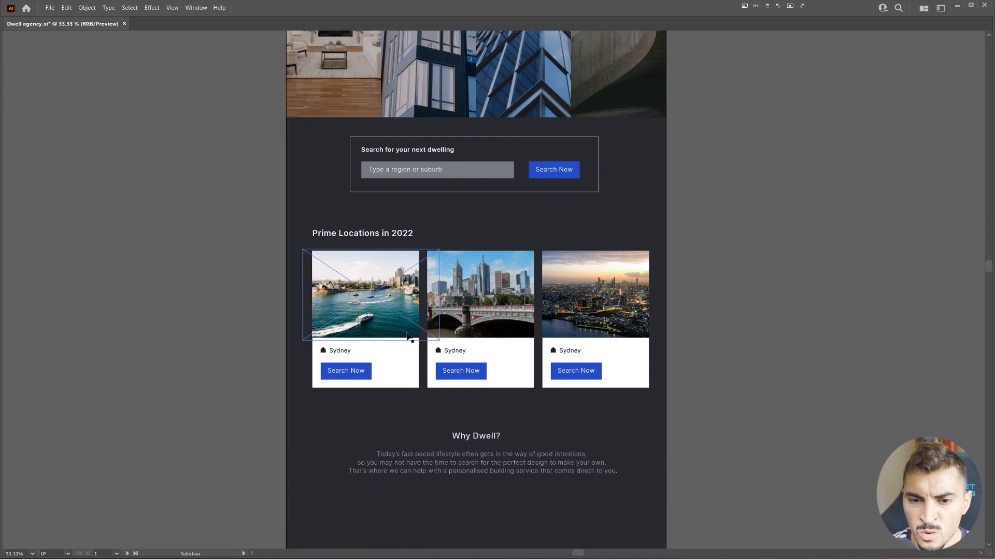
scroll(407, 290, down, 3)
alt+scroll(406, 259, up, 1)
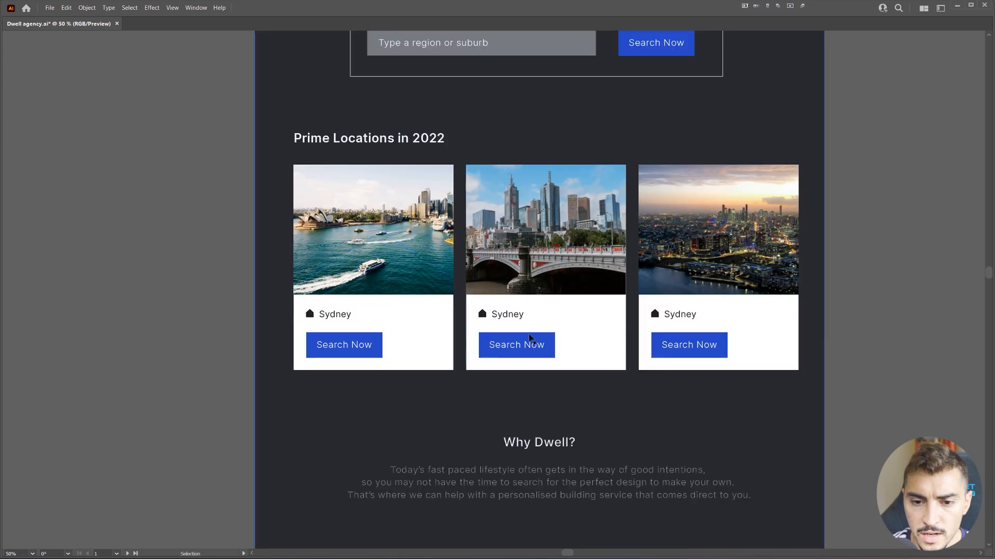
alt+scroll(401, 201, down, 2)
scroll(622, 305, down, 3)
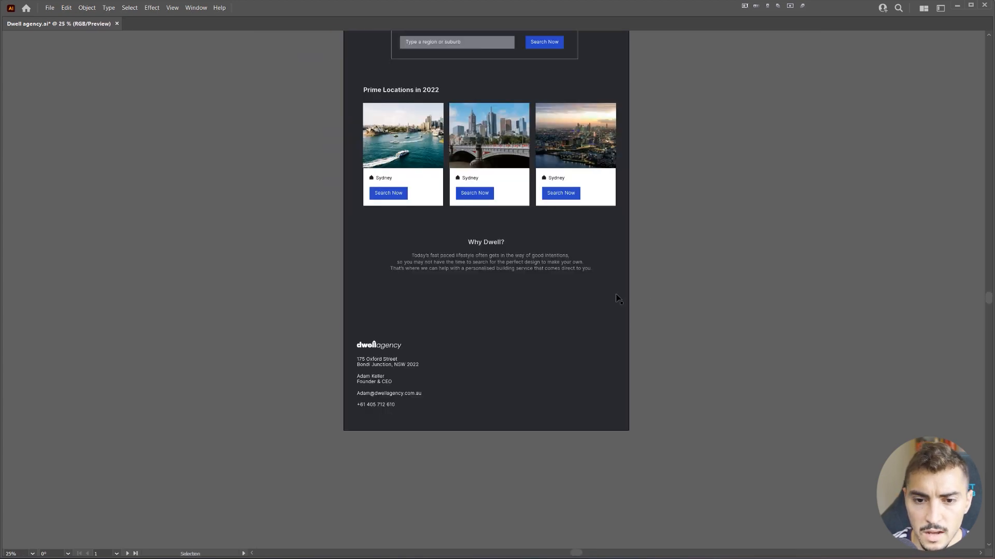
alt+scroll(489, 338, up, 2)
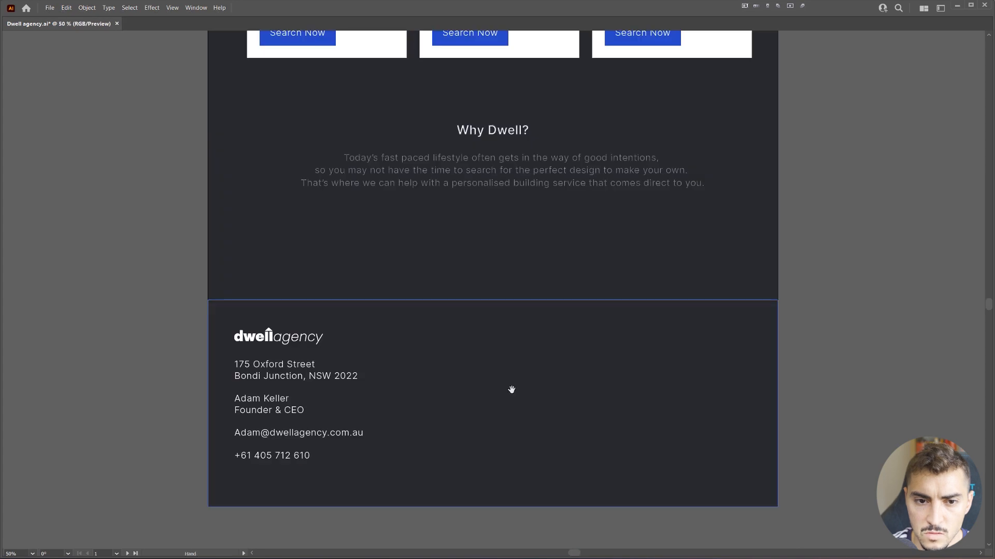
drag(511, 390, 506, 288)
alt+scroll(546, 240, down, 2)
scroll(624, 311, up, 5)
alt+scroll(633, 291, down, 1)
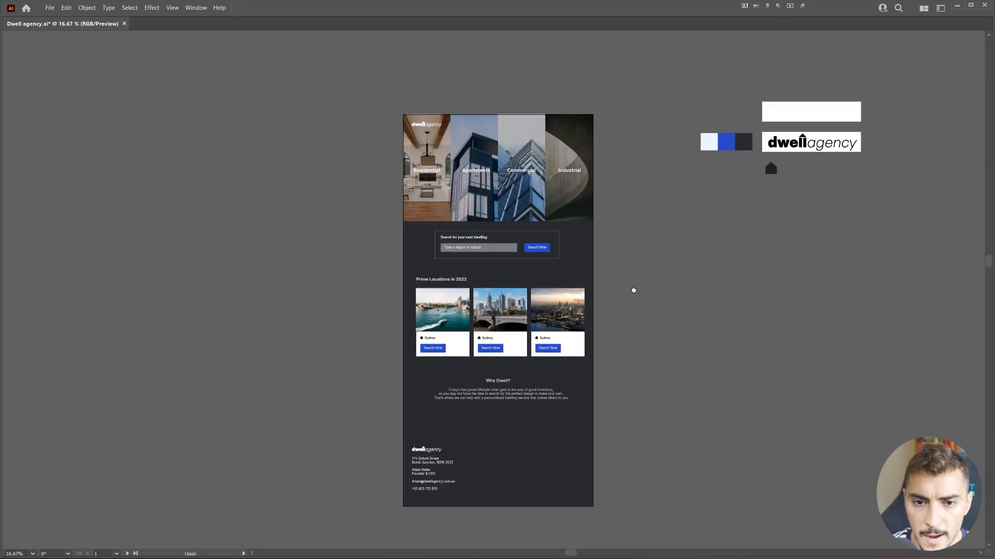
drag(634, 291, 510, 315)
- Switch to Editor X, add a four-column grid container to the blank section and stretch it to fill the section
key(alt+Tab)
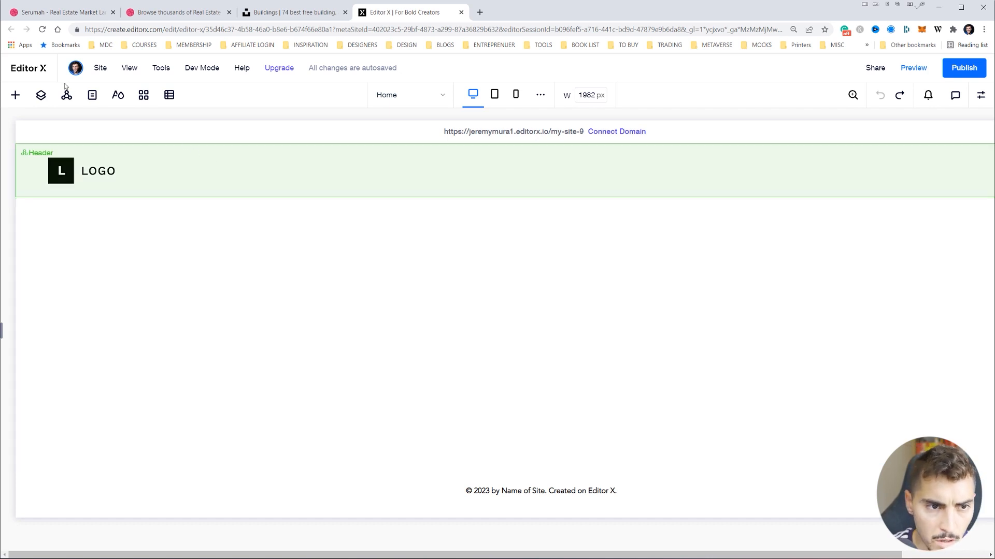
click(16, 95)
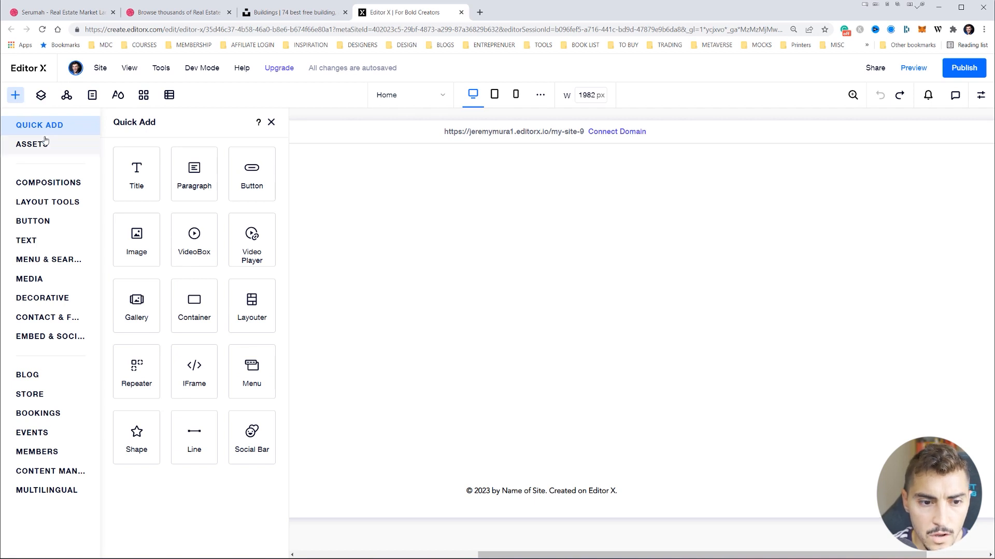
click(32, 201)
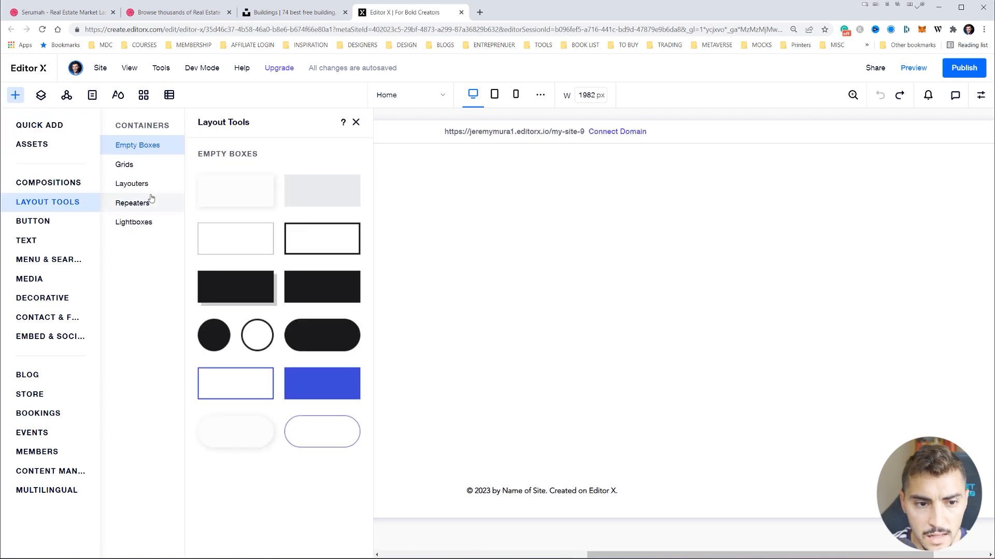
click(139, 171)
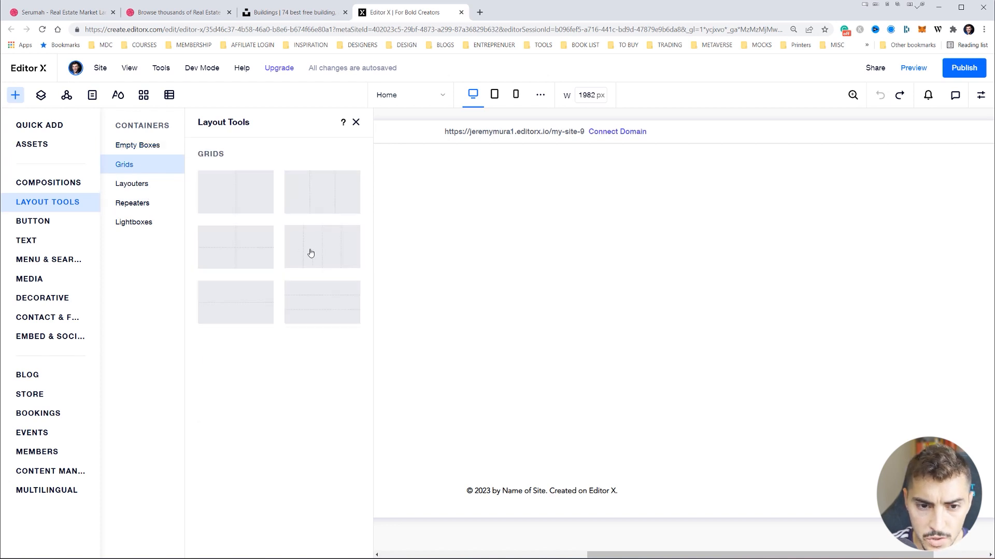
drag(301, 258, 490, 325)
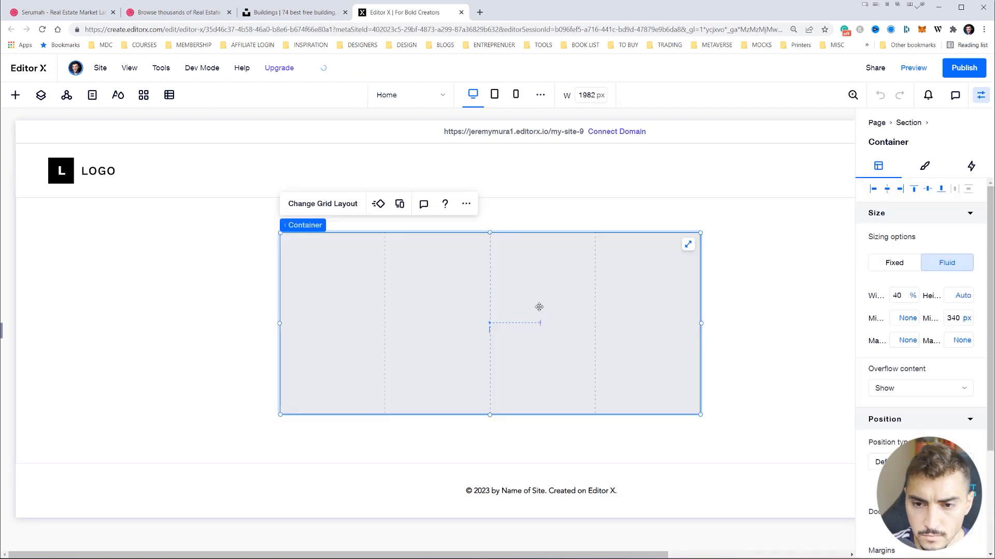
click(689, 246)
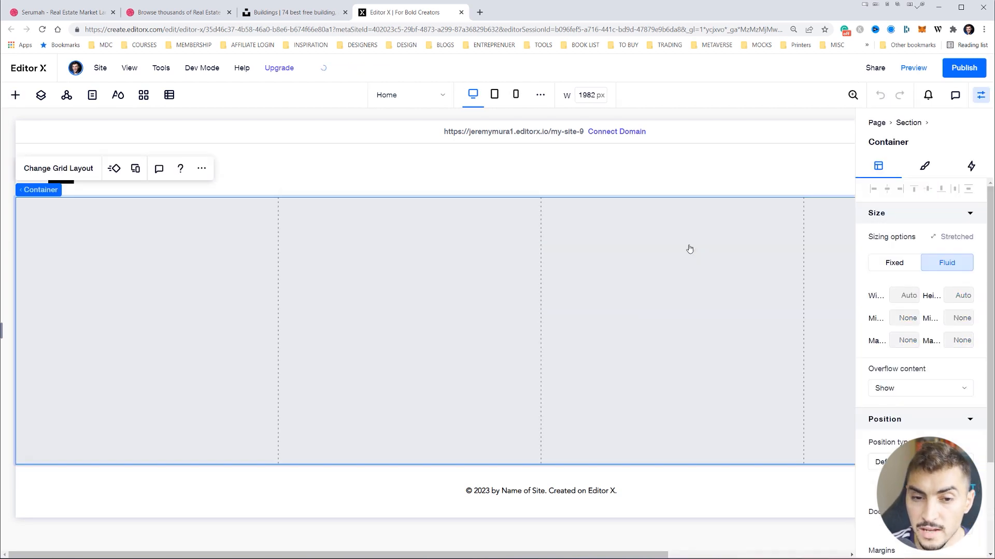
- Hide the inspector, dismiss the save notice and fit the desktop canvas to the window at 1749 px wide
click(987, 101)
scroll(620, 202, right, 2)
scroll(621, 201, left, 2)
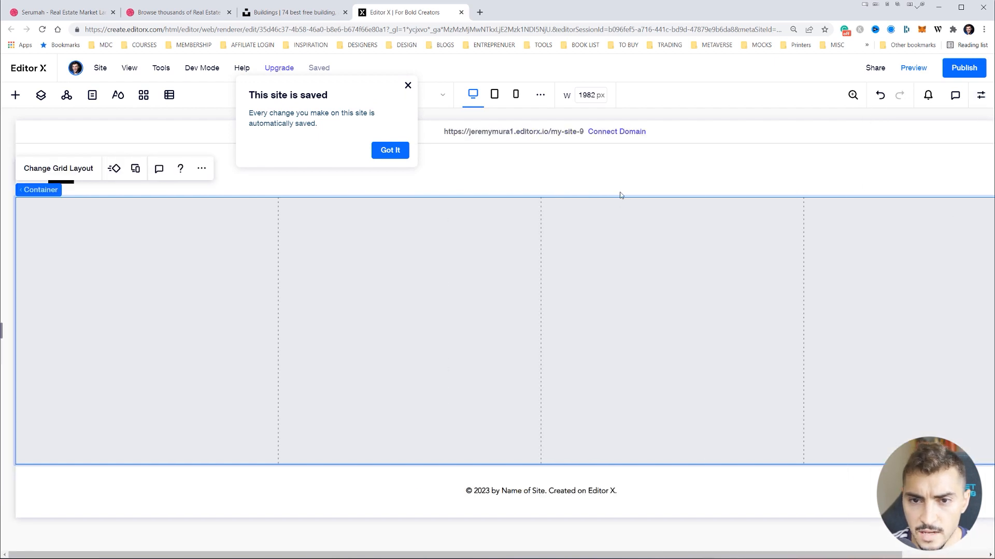
scroll(619, 193, right, 2)
click(408, 86)
click(473, 97)
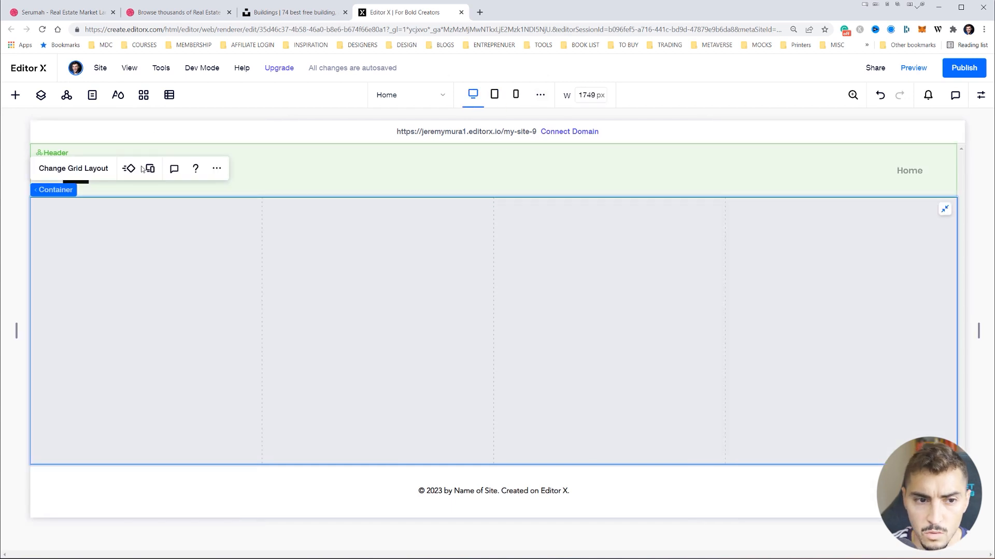
click(587, 96)
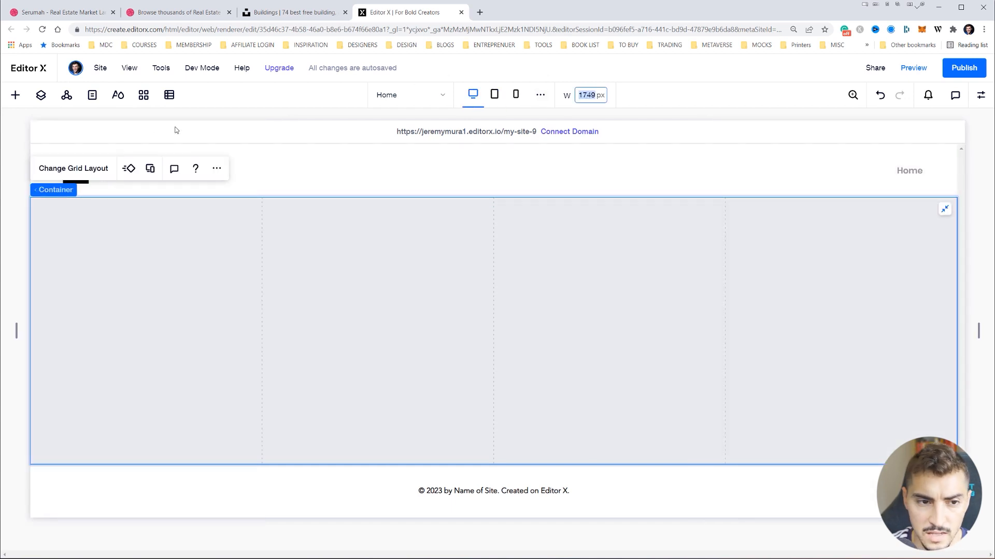
click(313, 120)
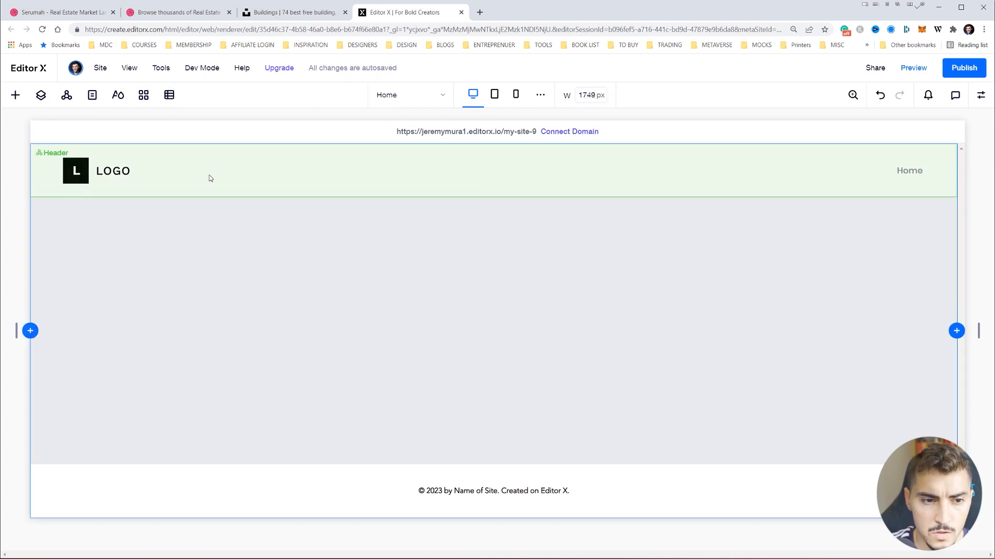
- Try a dark grey background fill on the header and return its opacity to 0%
click(206, 176)
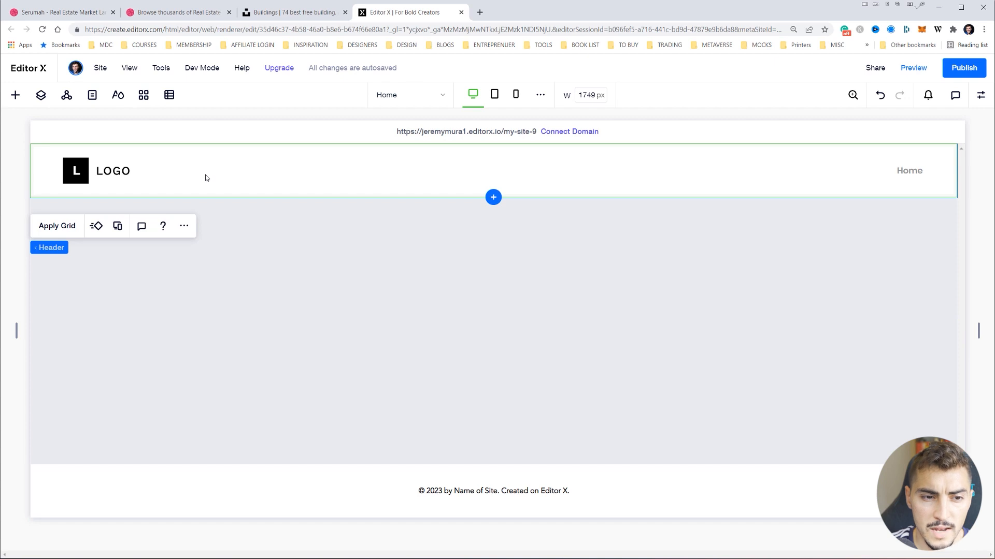
click(988, 98)
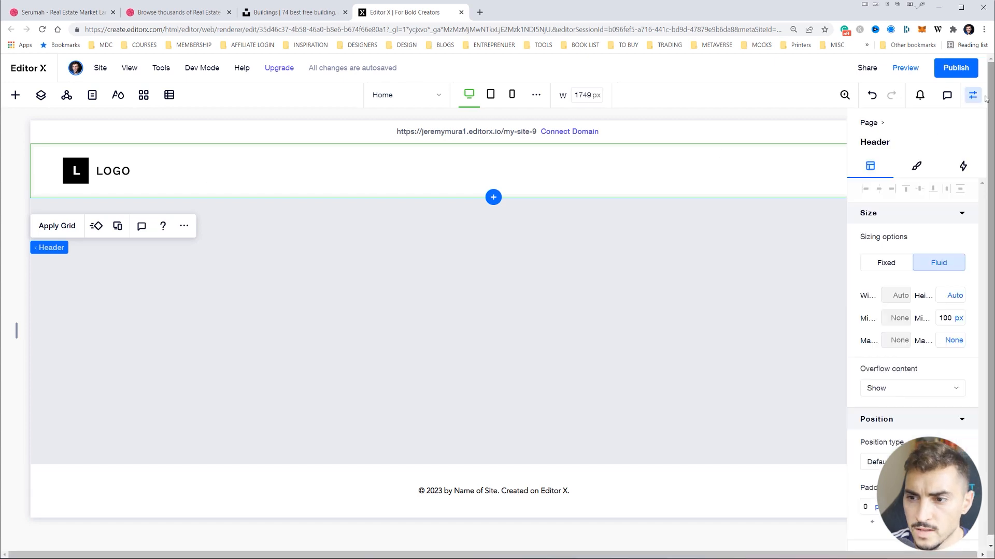
click(914, 174)
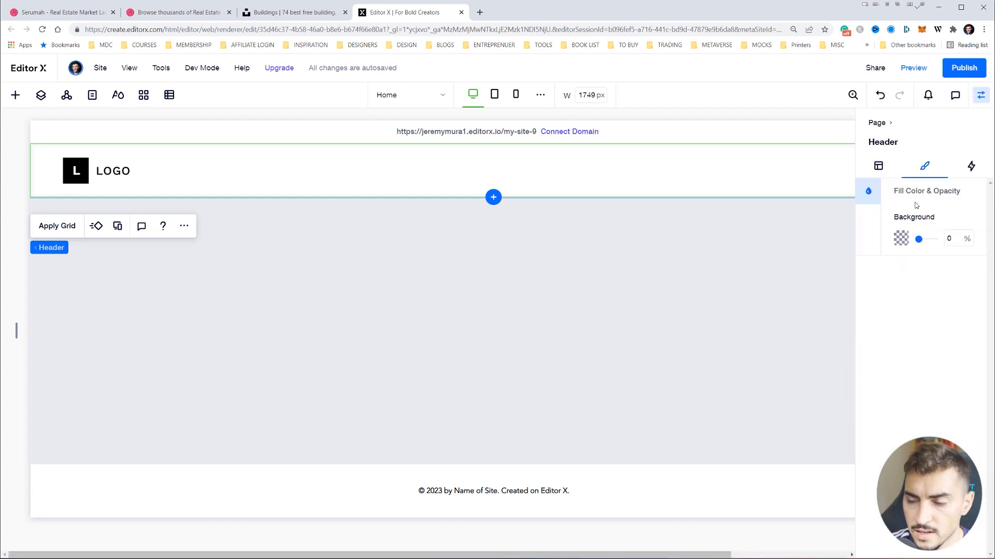
click(901, 239)
click(971, 293)
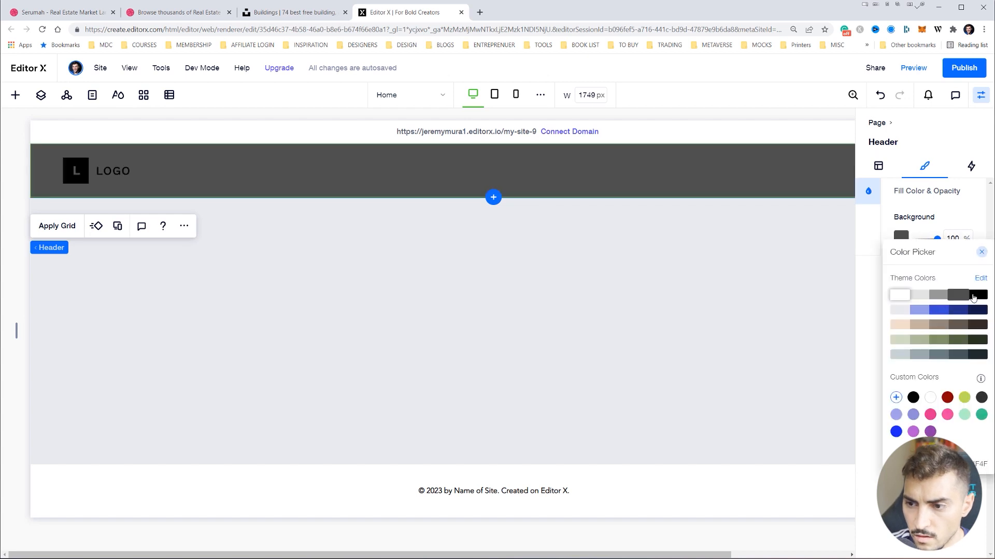
click(935, 239)
drag(931, 244, 899, 246)
- Open the header logo's vector art replacement and upload Homeicon.svg from the 03_ILLUSTRATOR folder to the site files
click(94, 177)
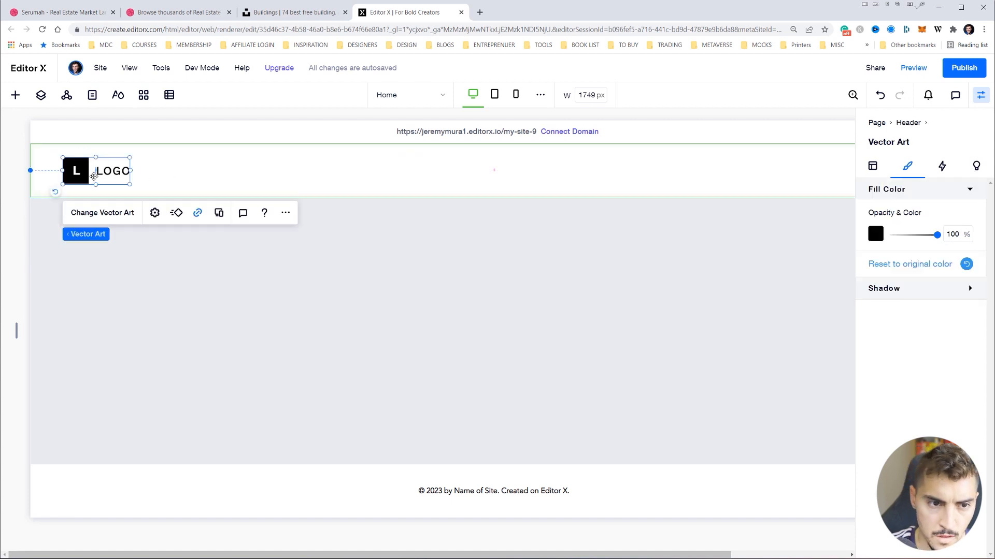
click(103, 211)
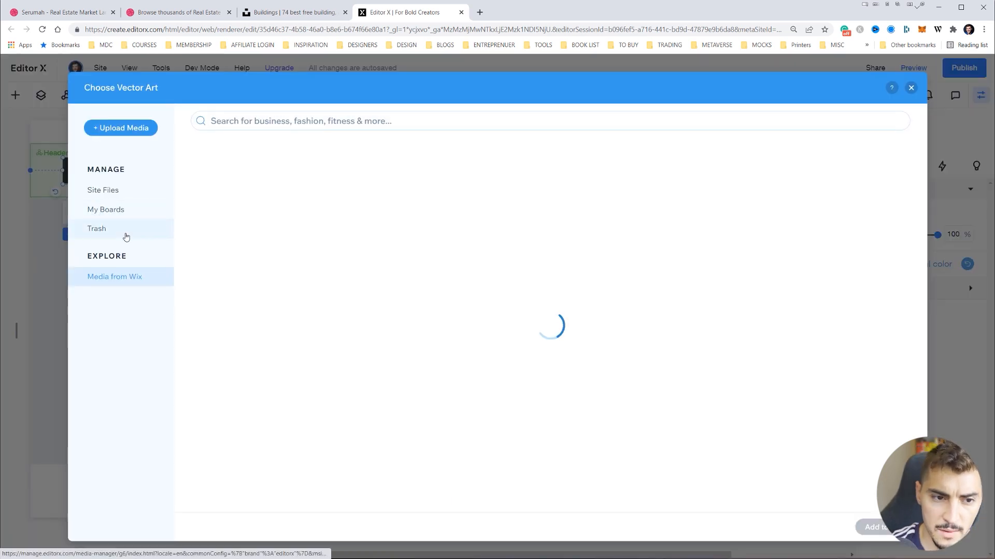
click(117, 194)
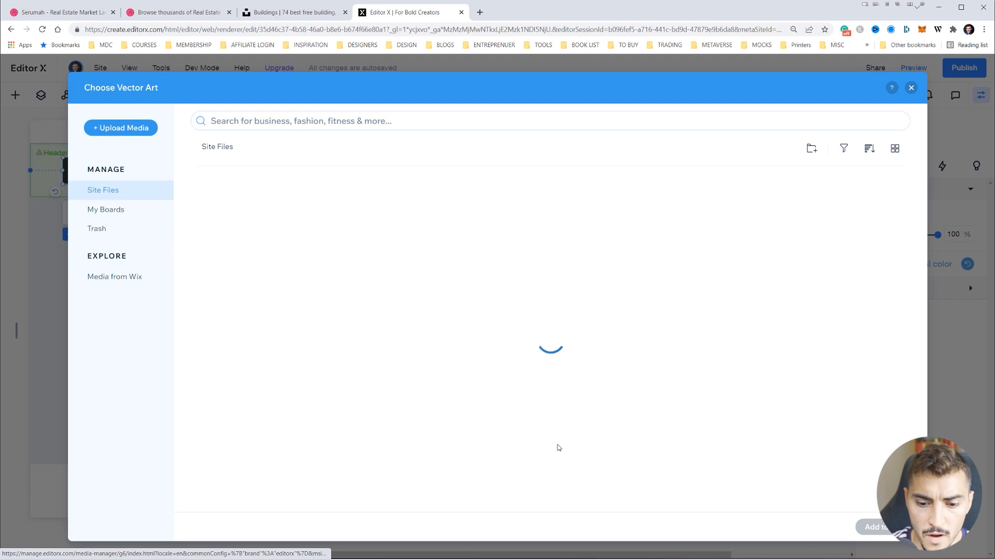
key(alt+Tab)
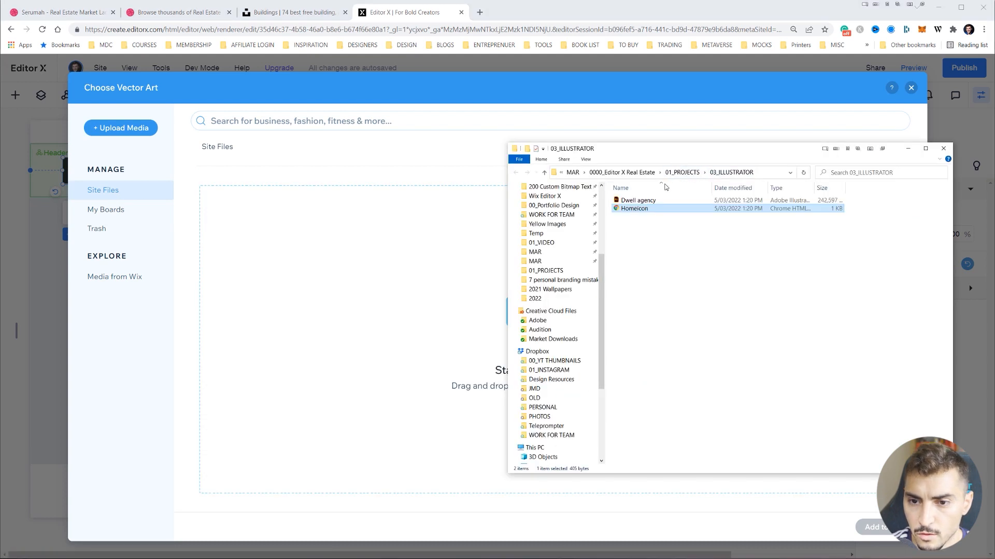
drag(629, 209, 755, 267)
key(alt+Tab)
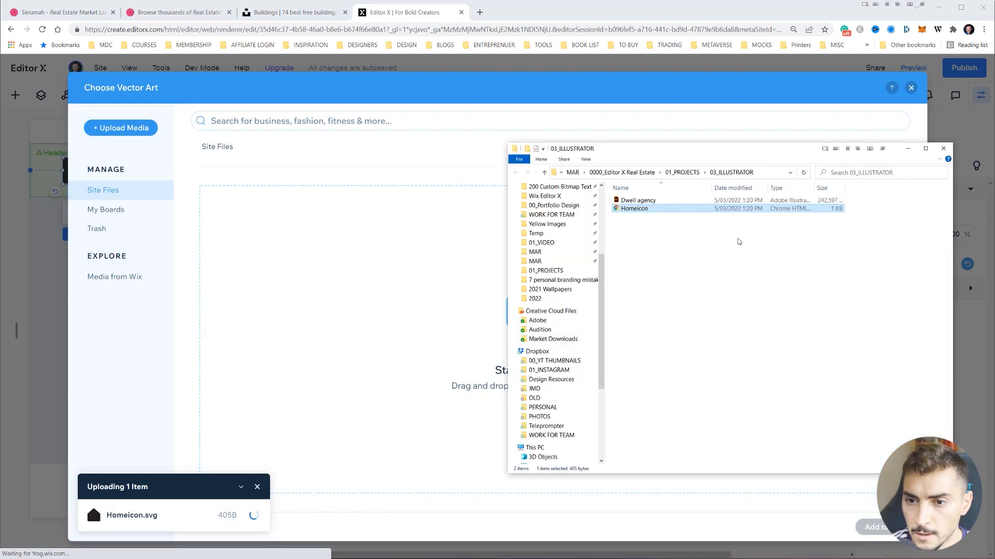
- Upload the building and city photos from the 01_PROJECTS folder and replace the header logo with the white Dwell logo
key(alt+Up)
drag(720, 154, 782, 161)
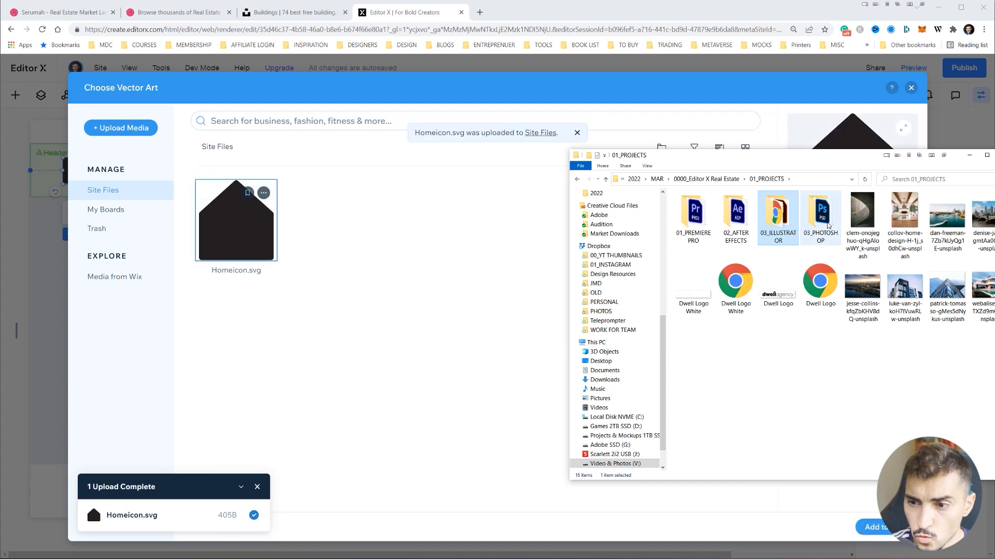
click(853, 220)
shift+click(981, 218)
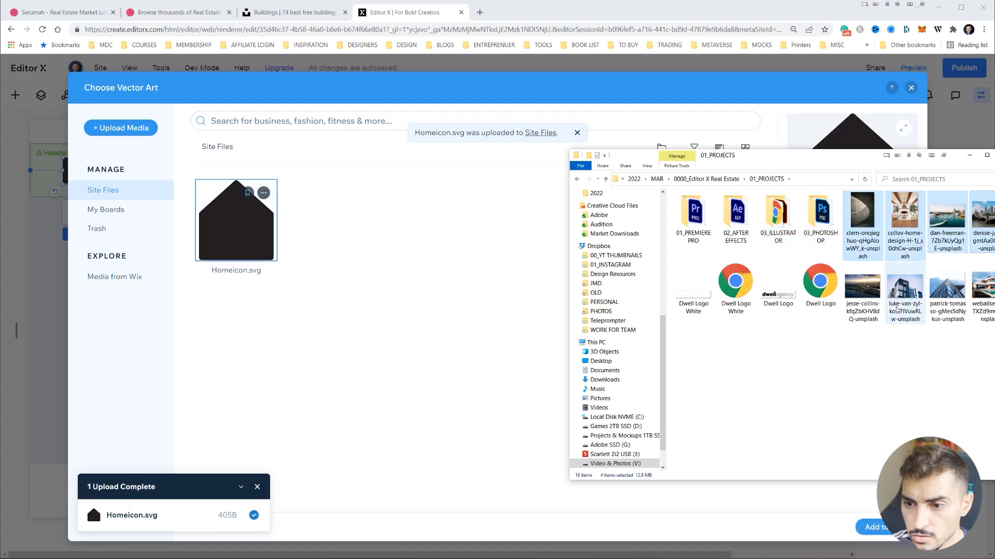
ctrl+click(869, 304)
ctrl+click(906, 298)
ctrl+click(943, 295)
drag(923, 298, 424, 330)
click(875, 527)
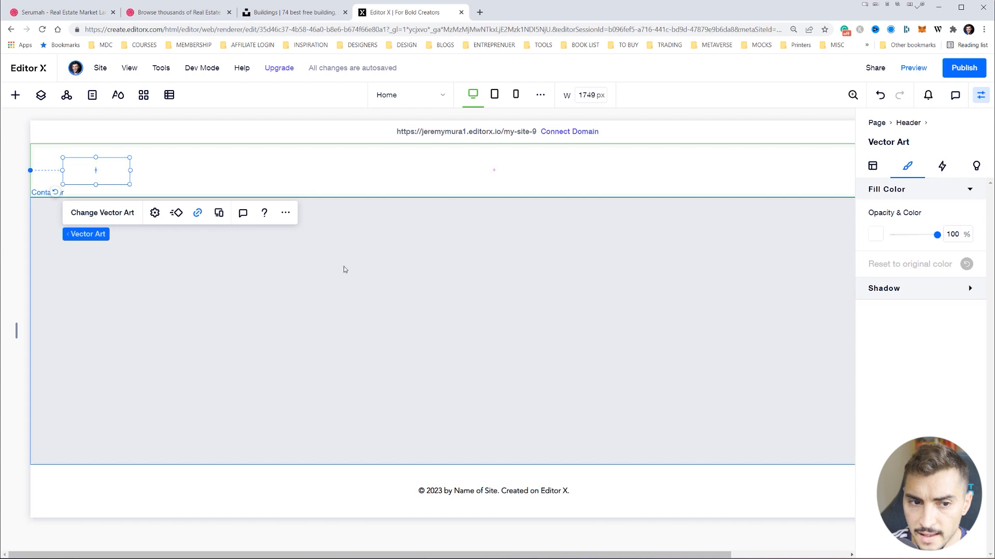
- Add a container to the first grid column, stretch it to fill the cell and check its nesting in the layers
click(302, 274)
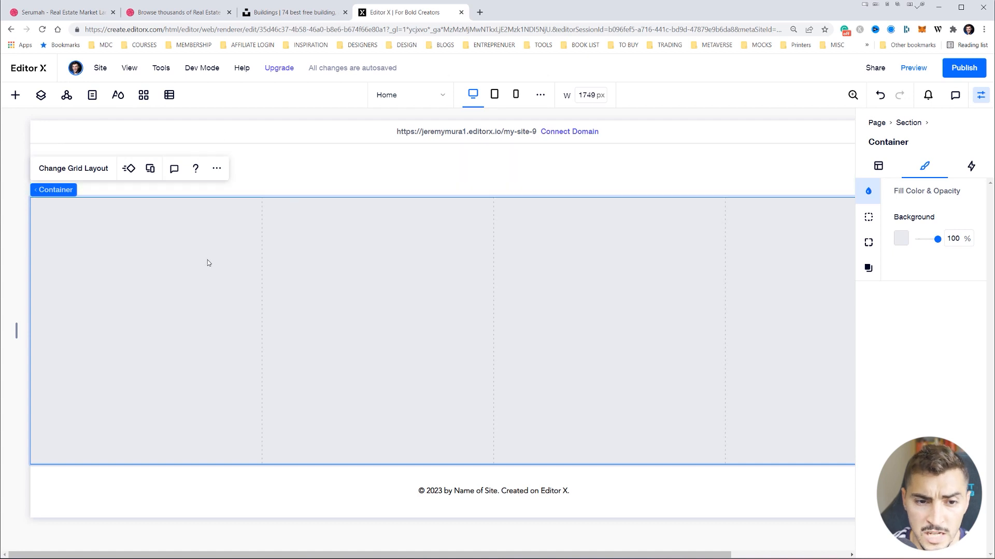
click(16, 95)
click(38, 125)
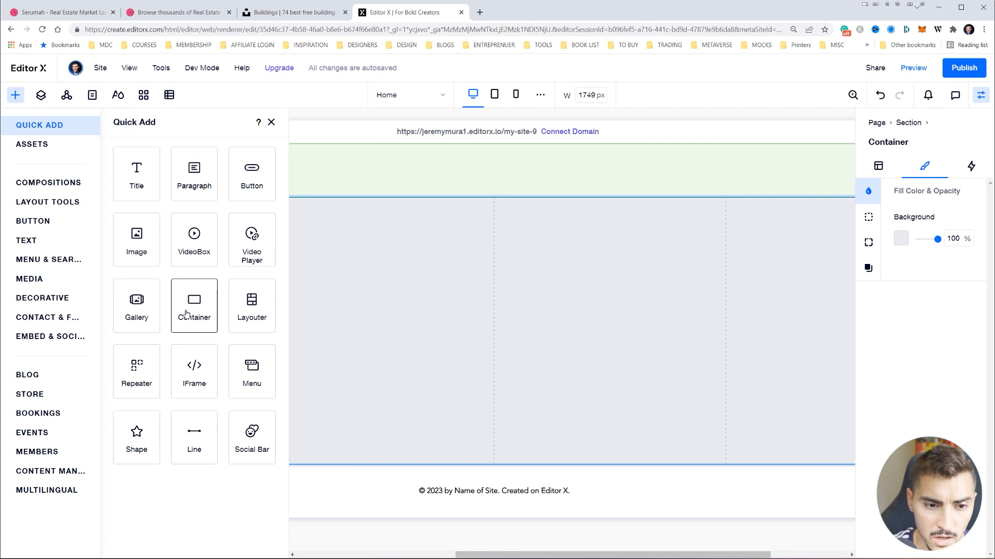
drag(190, 312, 135, 308)
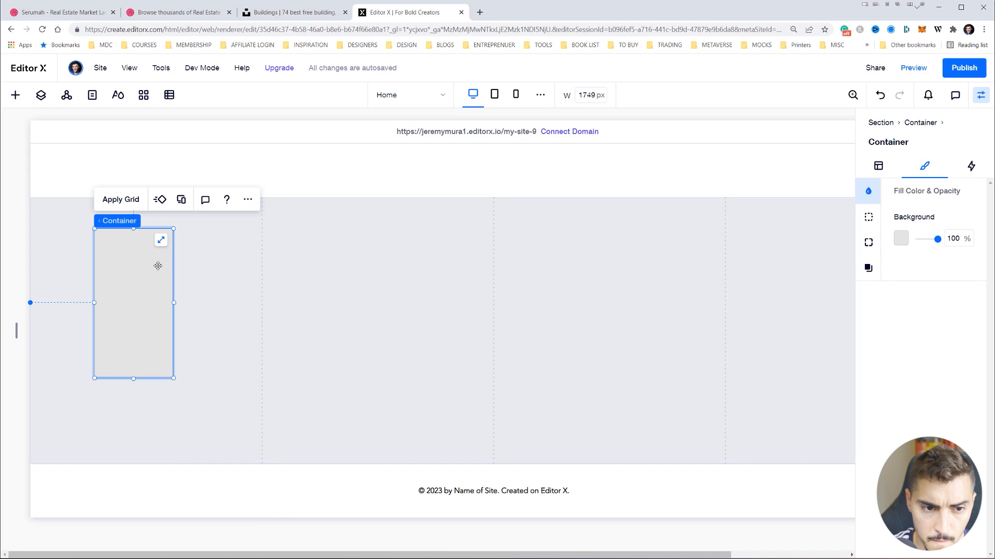
click(160, 245)
click(41, 96)
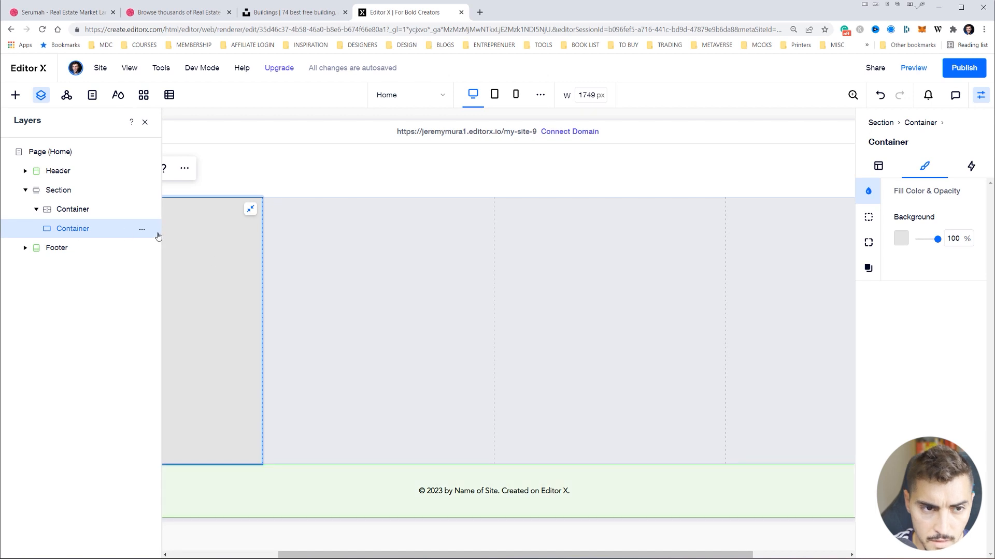
- Add an image to the first column's container and replace it with the collov-home-design interior photo from the site files
click(16, 94)
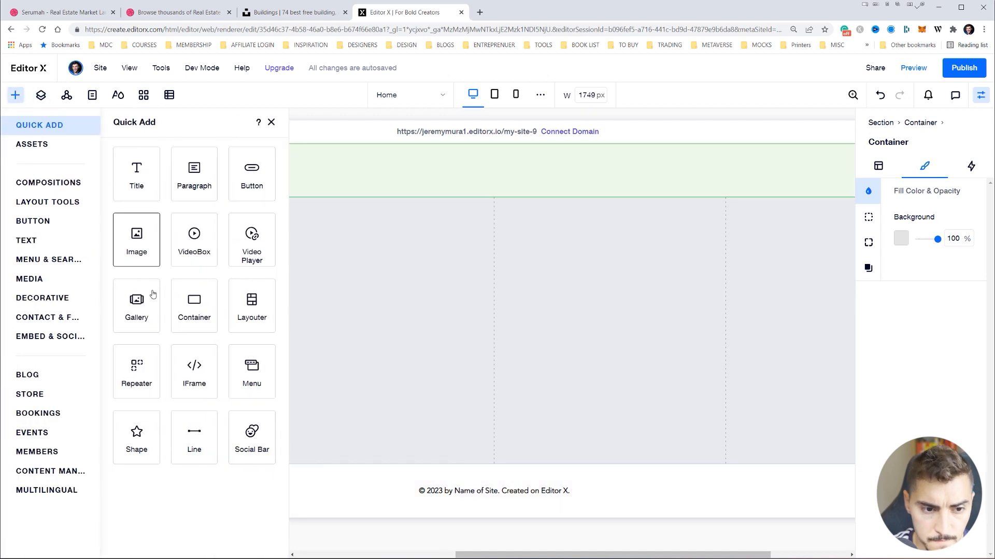
drag(136, 251, 120, 292)
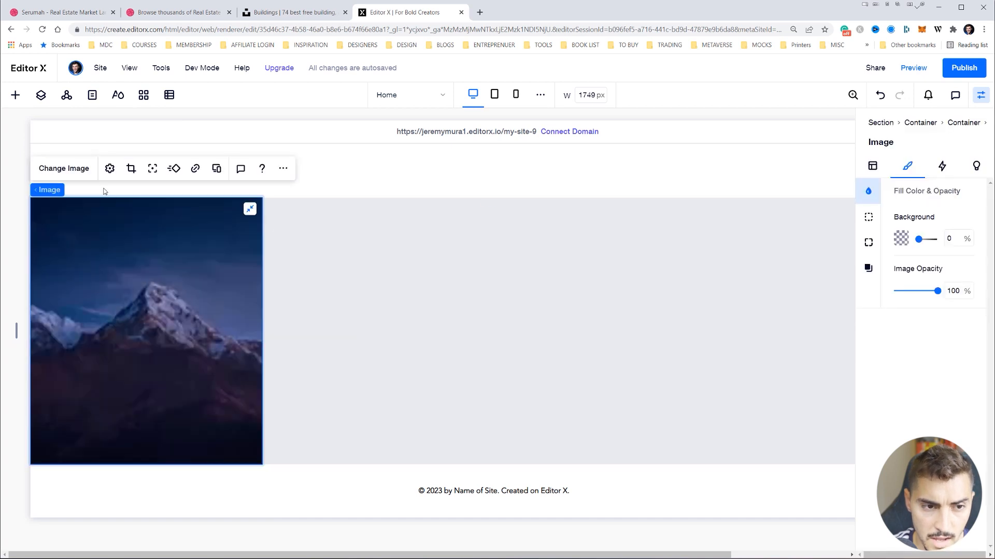
click(60, 171)
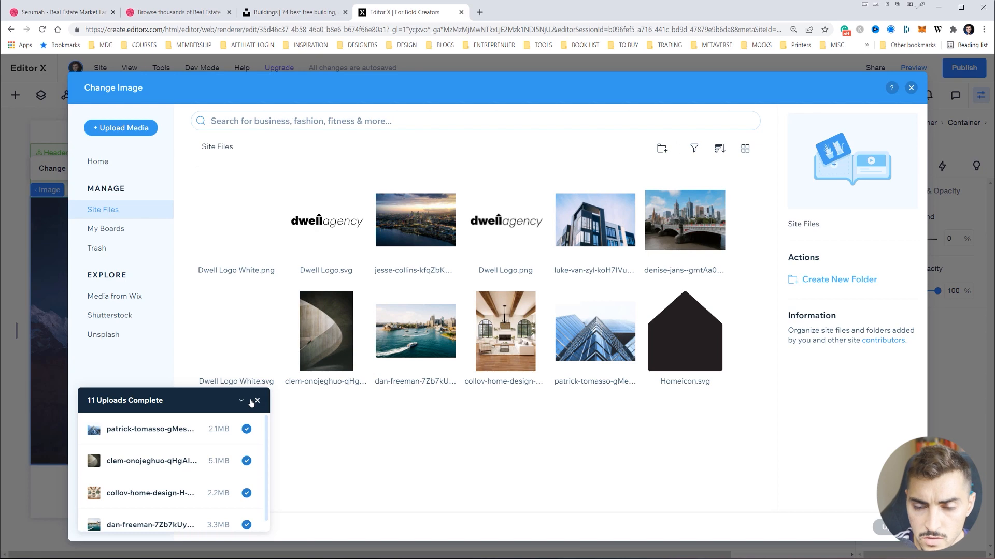
click(501, 350)
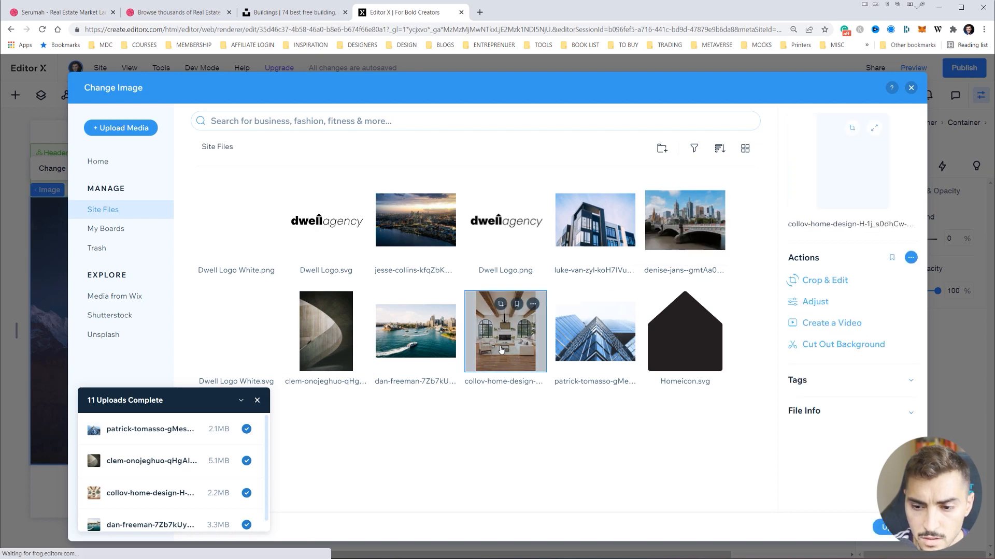
double_click(501, 350)
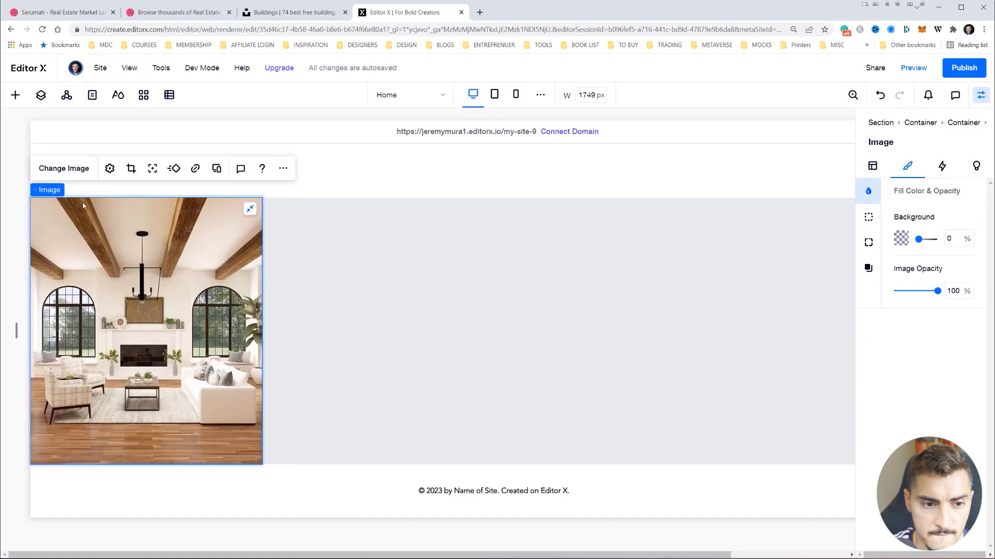
- Add a title reading "Residential" over the interior photo at size 28, taking the label from the first hero column of the Illustrator mockup
click(15, 94)
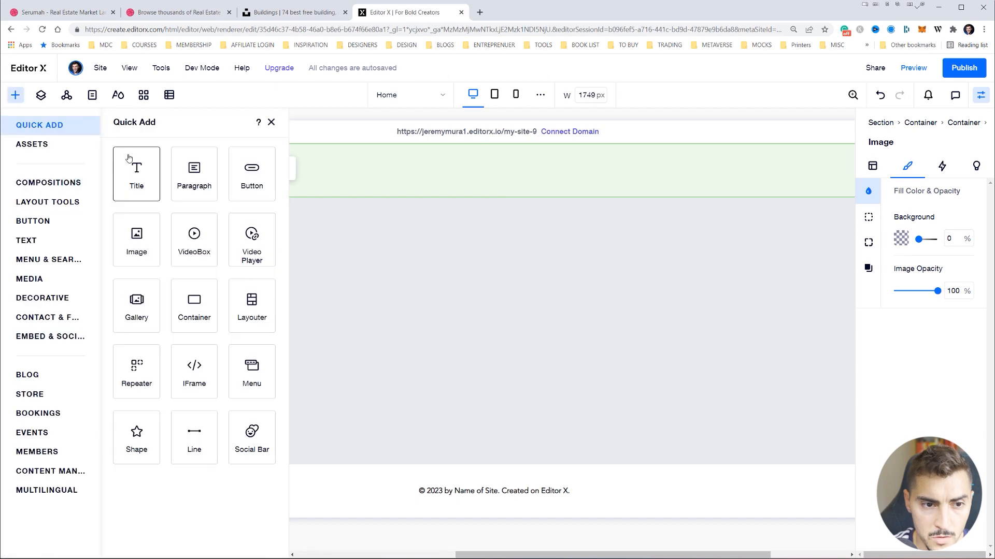
drag(150, 259, 143, 339)
key(alt+Tab)
key(alt+Tab)
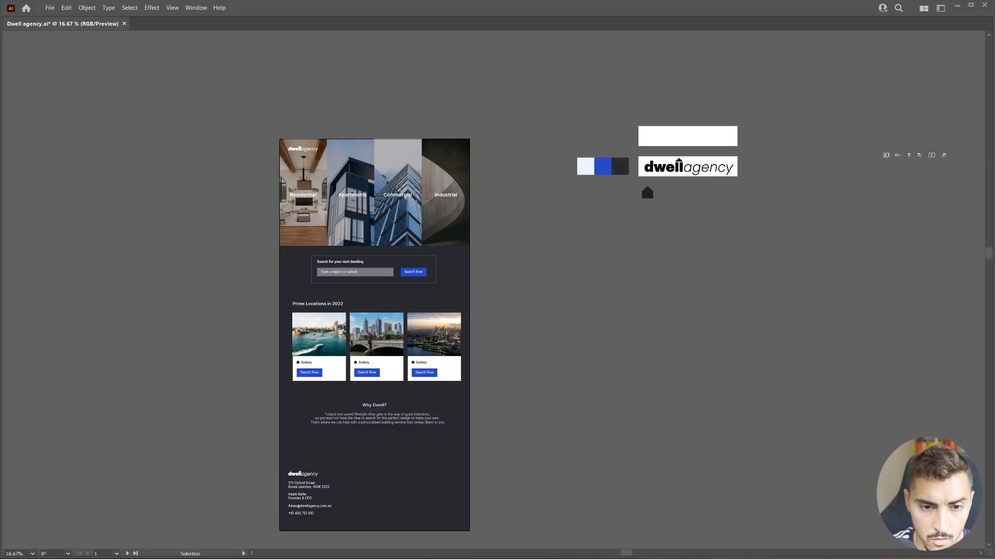
scroll(267, 162, up, 4)
double_click(412, 302)
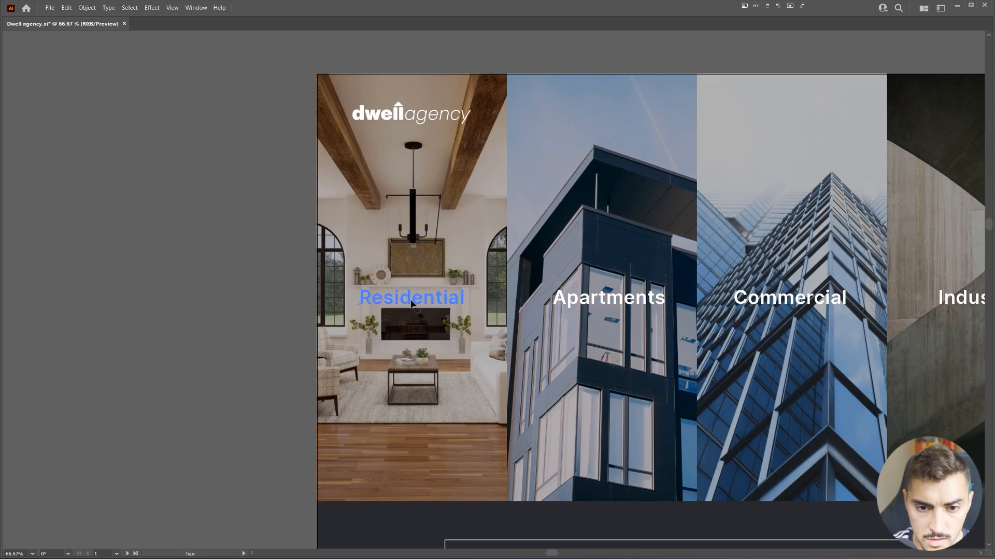
key(alt+Tab)
- Try Work Sans and Work Sans Bold as the font for the Residential title
text(Wor)
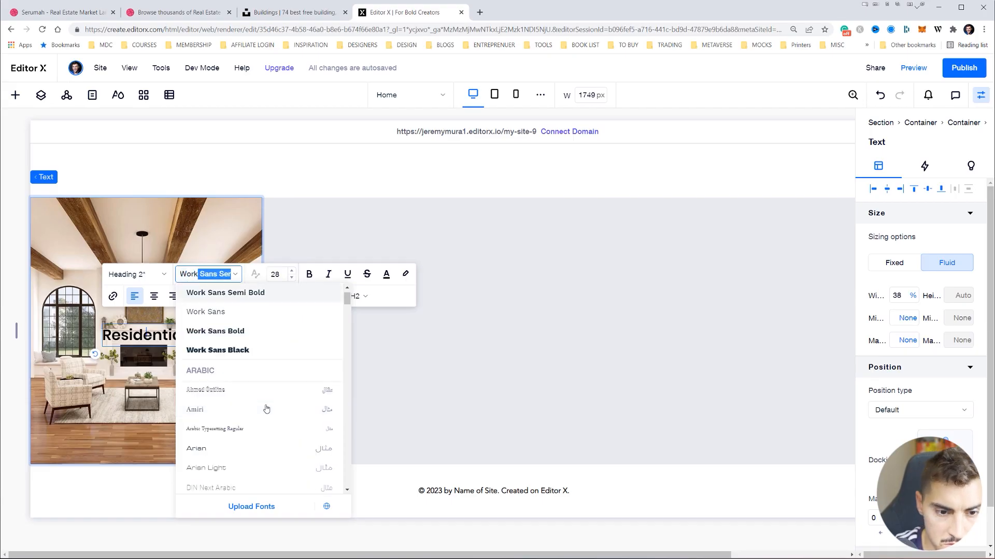
click(222, 311)
click(218, 279)
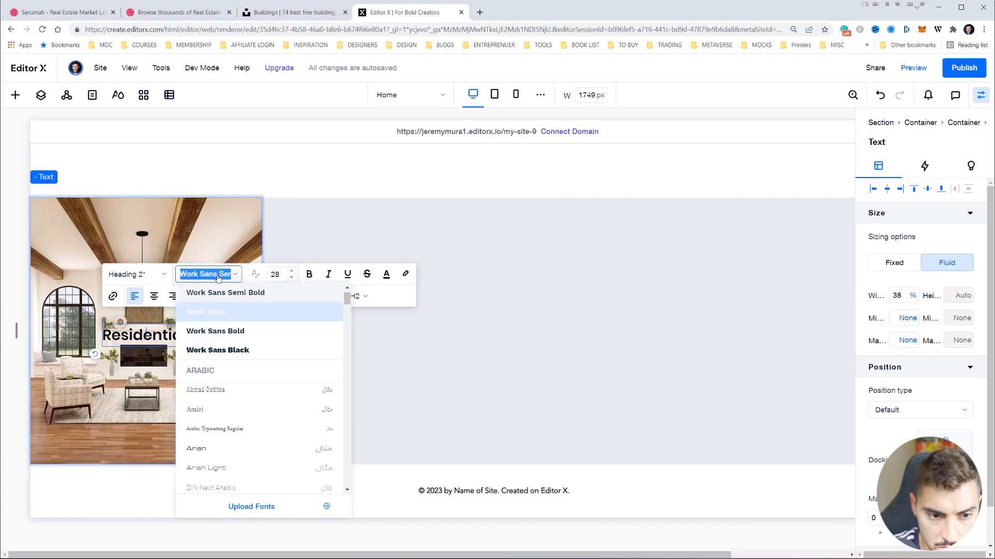
click(209, 332)
click(137, 335)
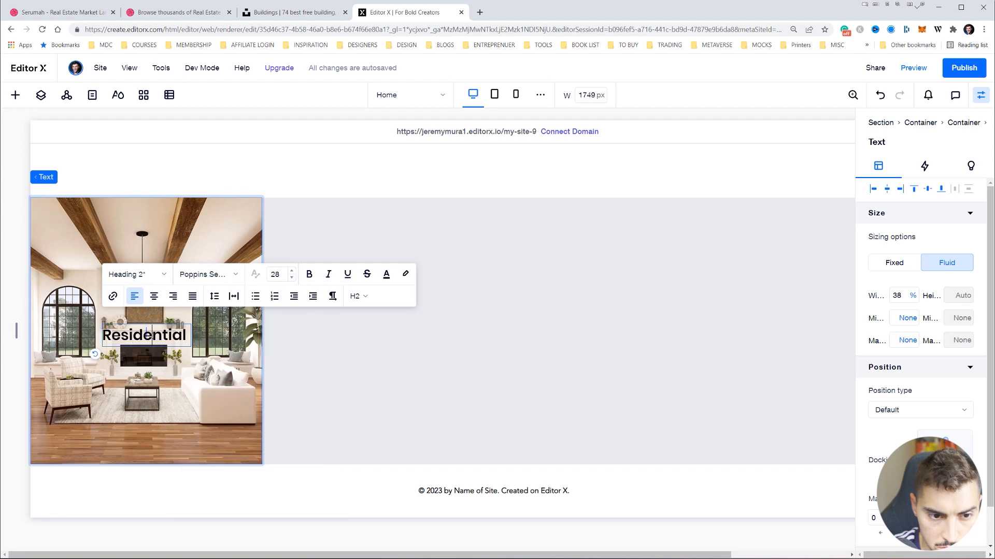
- Apply the Work Sans Bold font to the whole Residential title
click(162, 277)
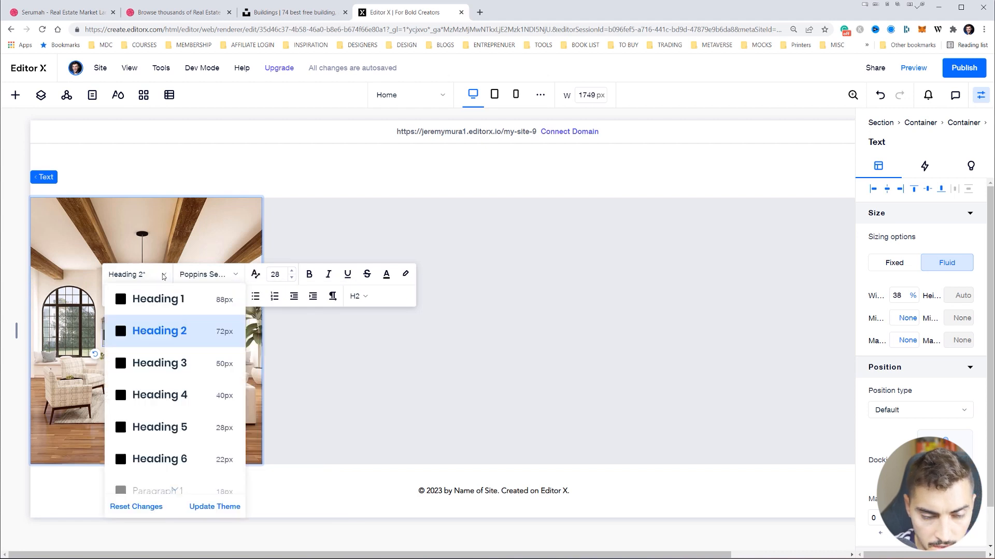
click(164, 274)
click(210, 278)
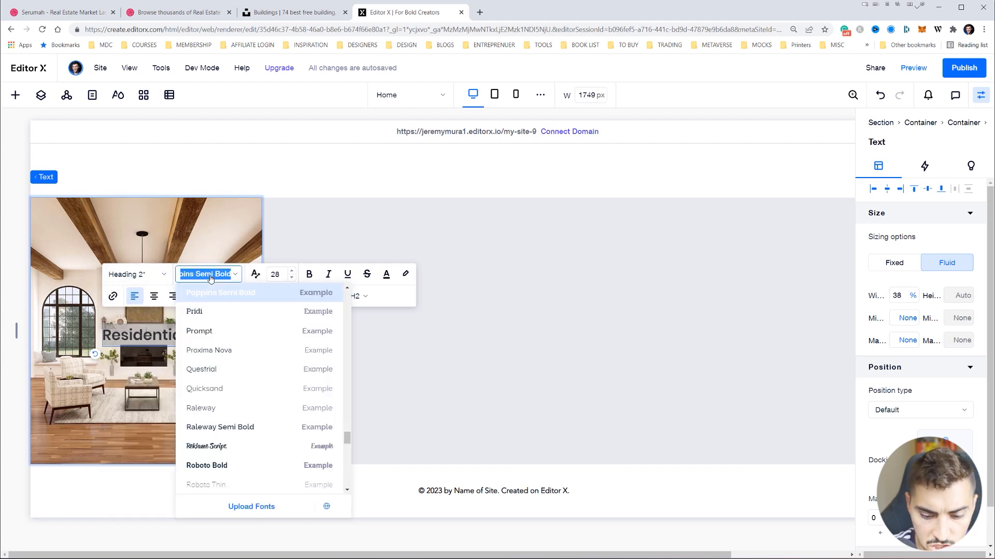
text(Work Sans Ser)
click(217, 332)
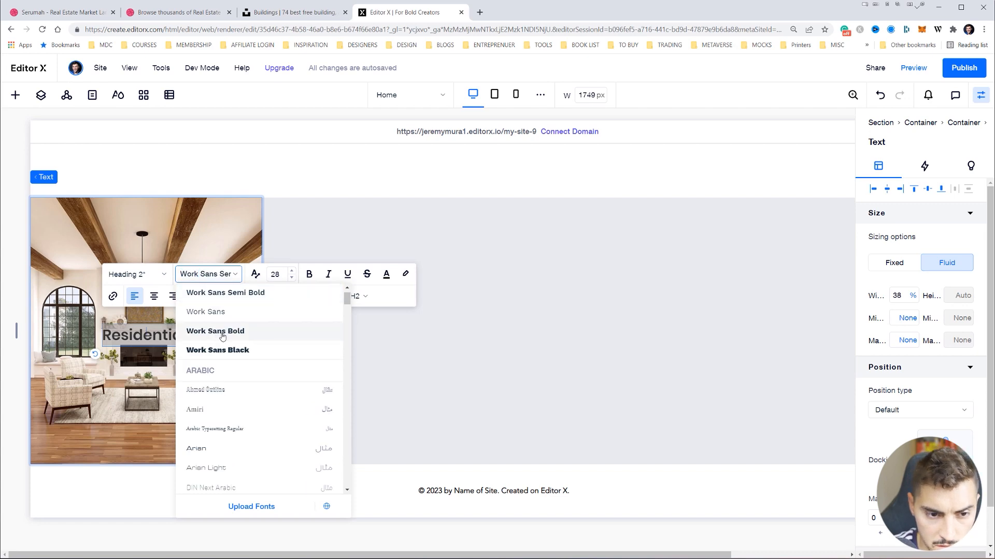
- Update the theme's Heading 2 style to match the Residential title, Work Sans Bold at 28 px, and recheck its font
click(162, 280)
scroll(200, 474, down, 1)
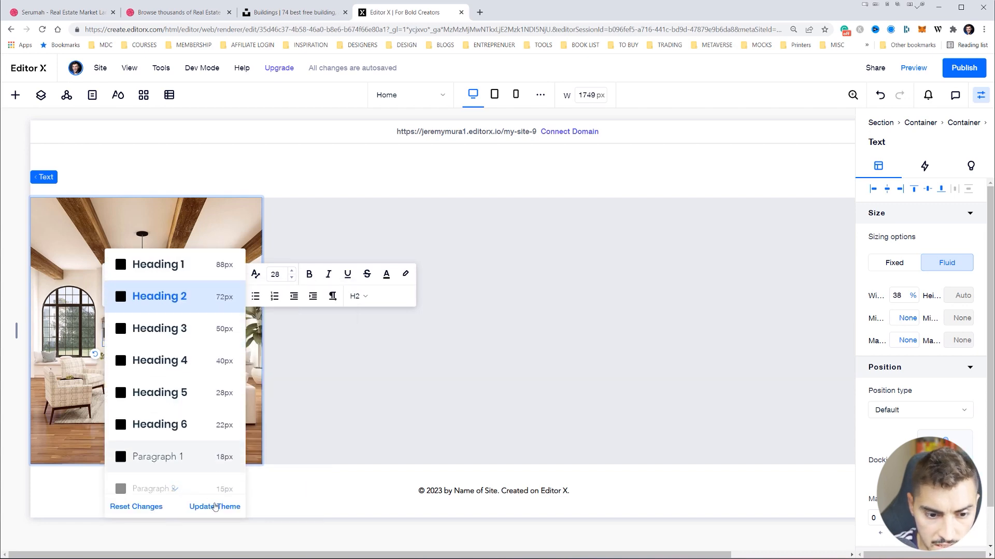
click(214, 506)
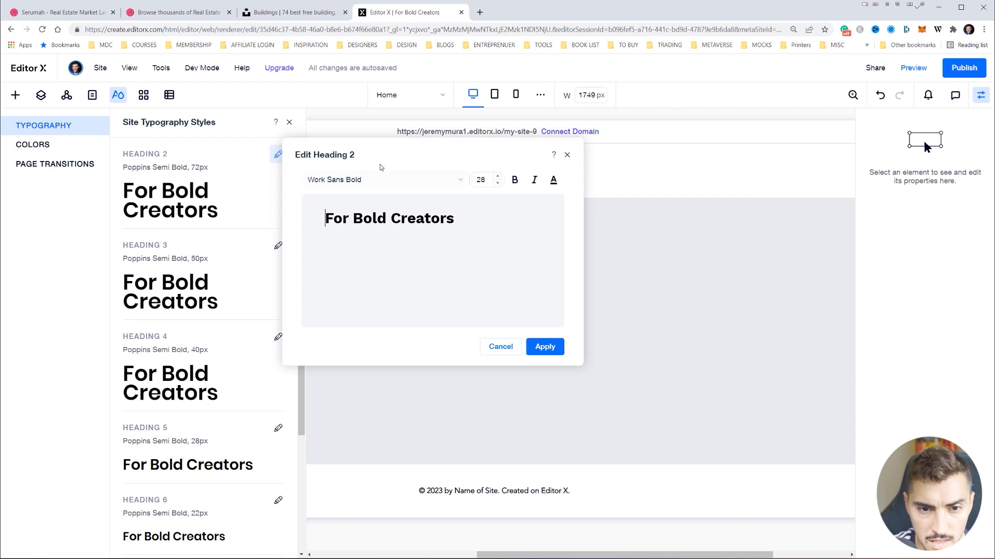
click(552, 355)
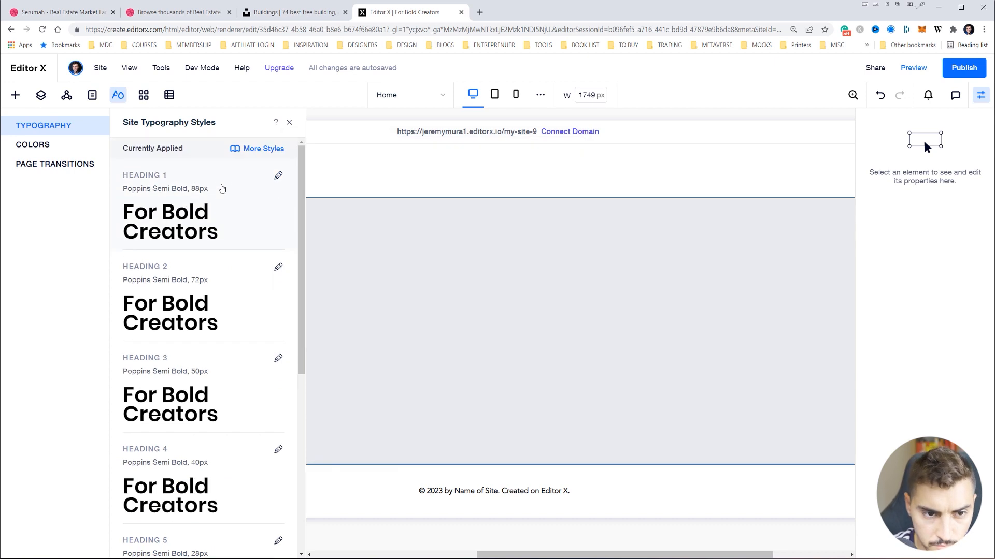
click(278, 266)
click(395, 294)
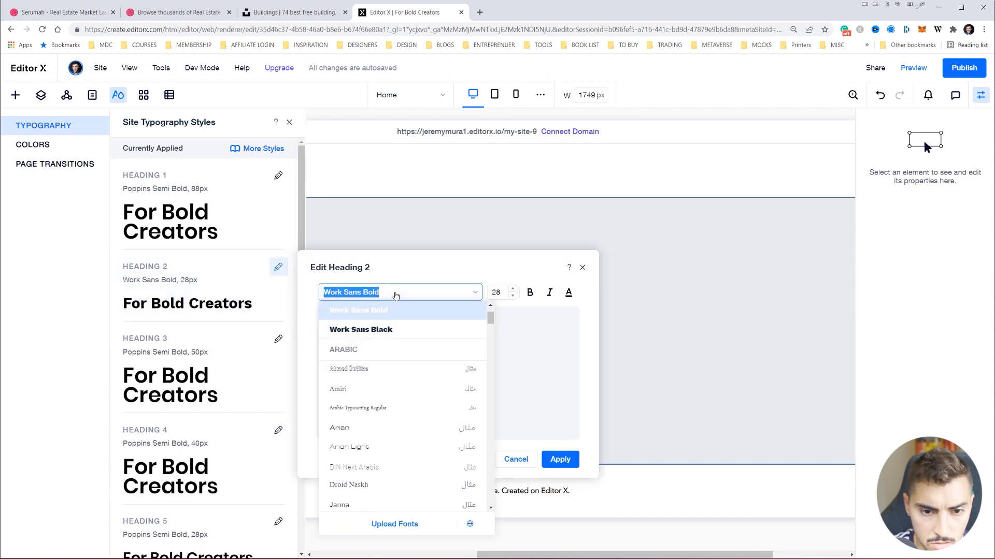
click(436, 275)
click(560, 459)
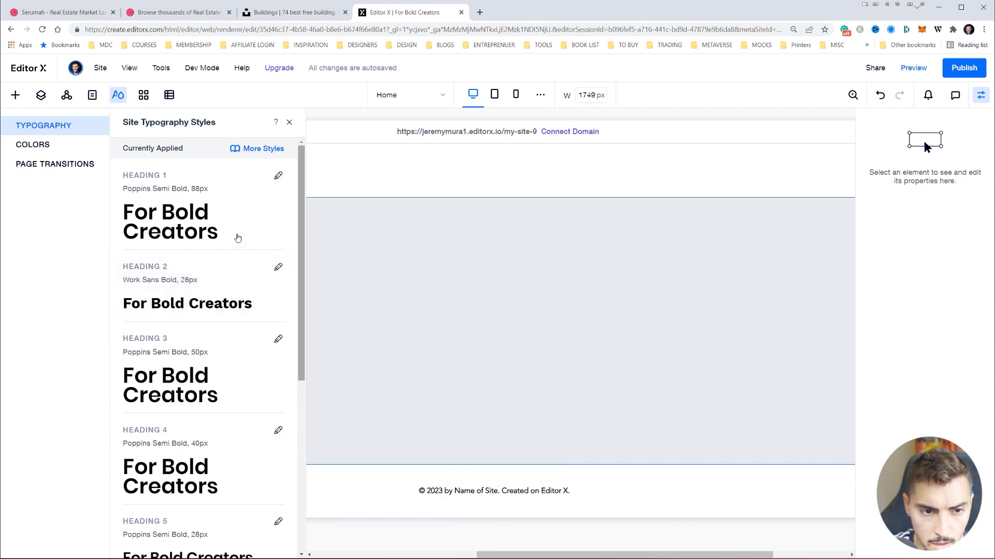
- Change the site's Heading 1 typography style to the Work Sans Black font
click(278, 175)
click(355, 202)
text(Wr)
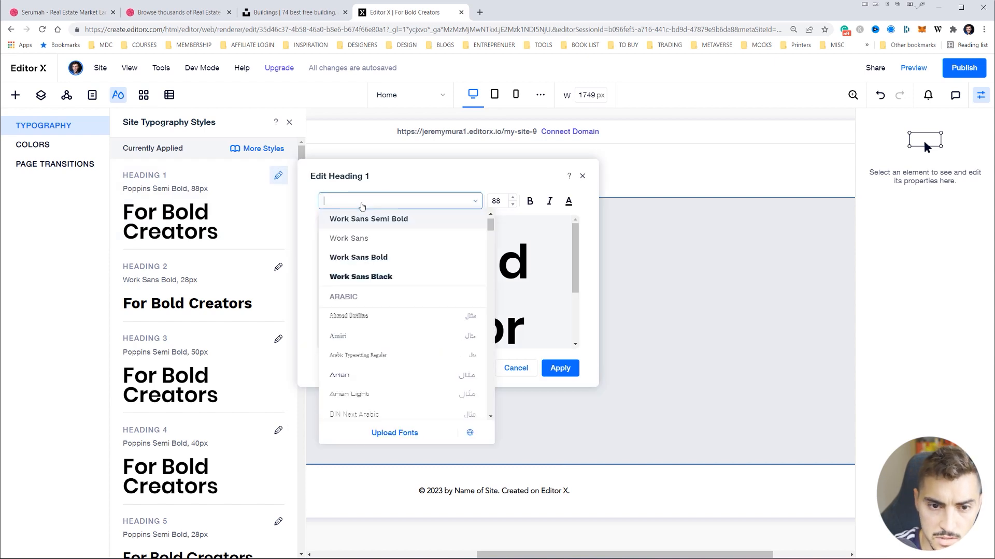
text(Work)
click(382, 277)
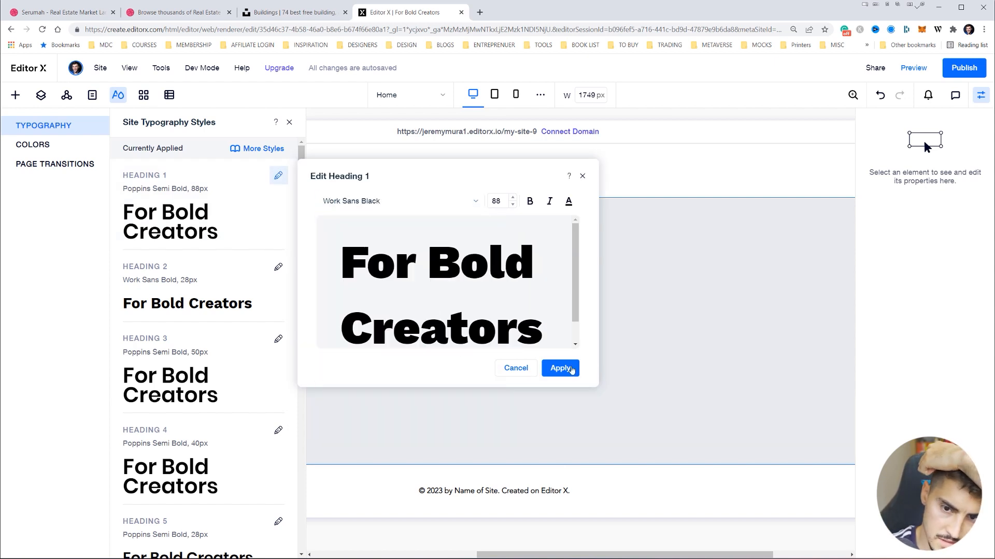
click(570, 369)
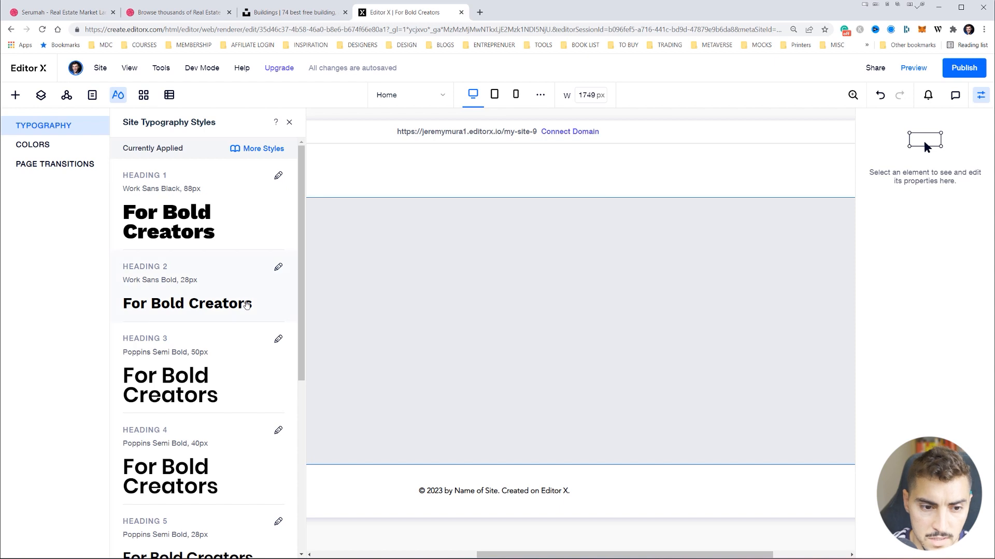
- Change the site's Paragraph 1 typography style to Work Sans at 17 px
click(278, 340)
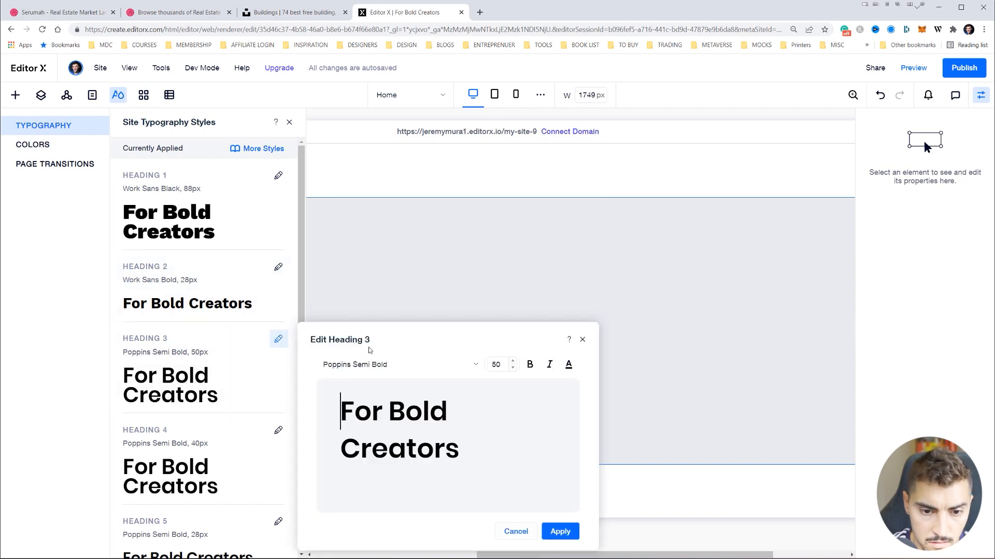
scroll(266, 337, down, 4)
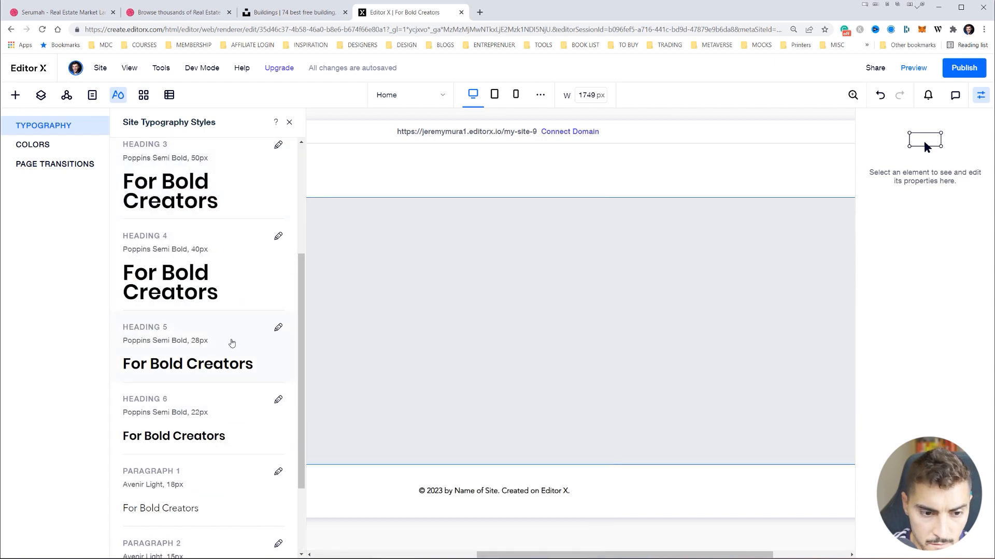
scroll(232, 344, down, 2)
click(278, 374)
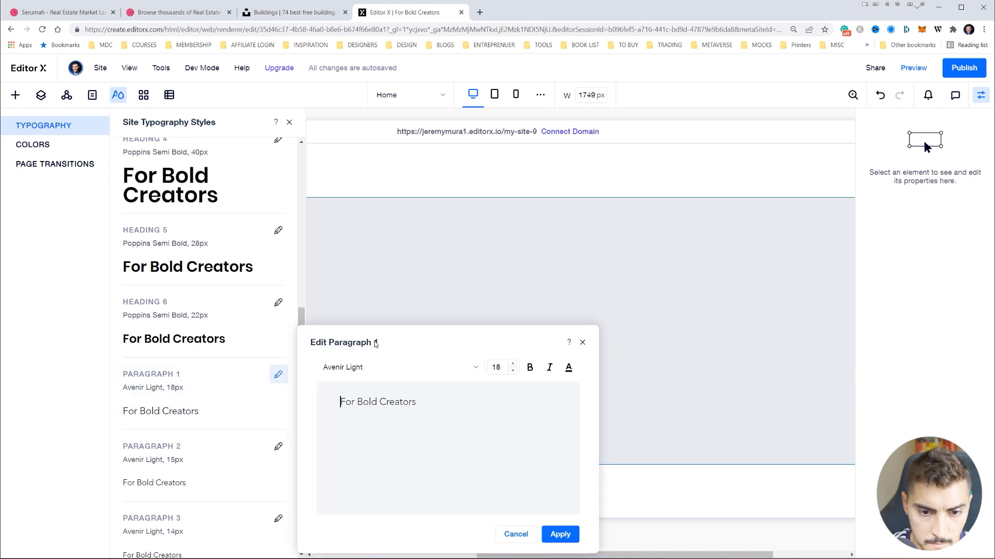
click(354, 369)
text(Work Sans)
click(348, 404)
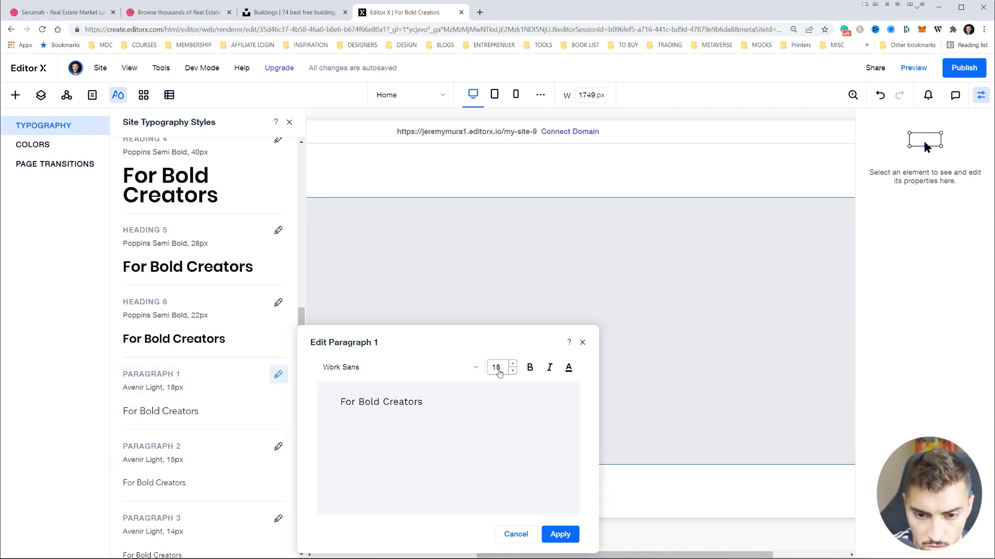
click(512, 371)
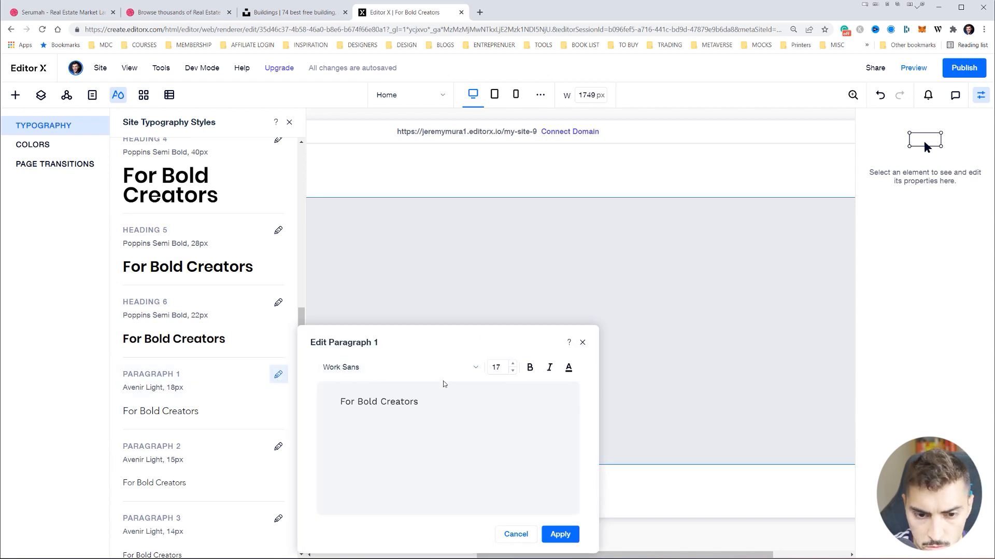
click(574, 539)
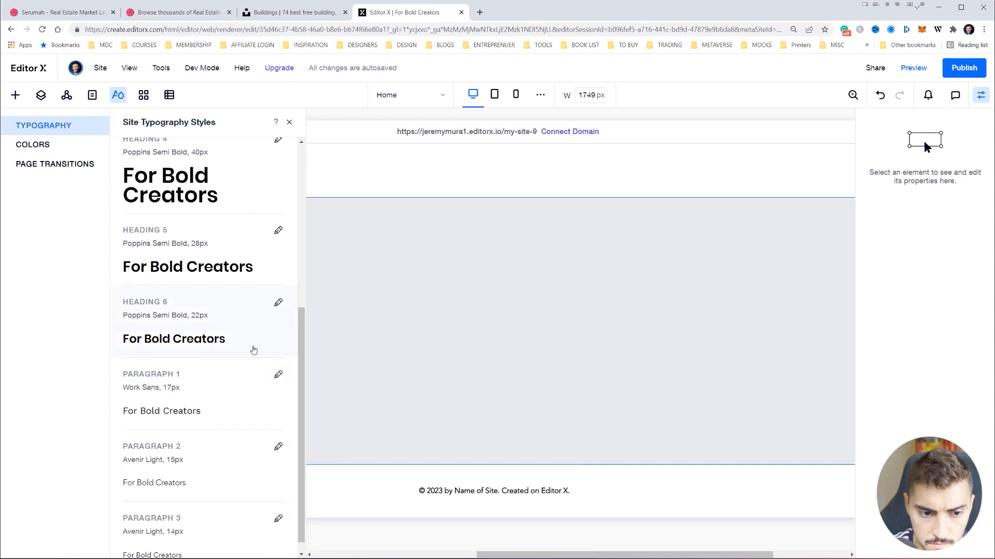
- Close the typography styles and try out the image opacity and background opacity of the interior photo
click(290, 122)
click(155, 325)
click(156, 325)
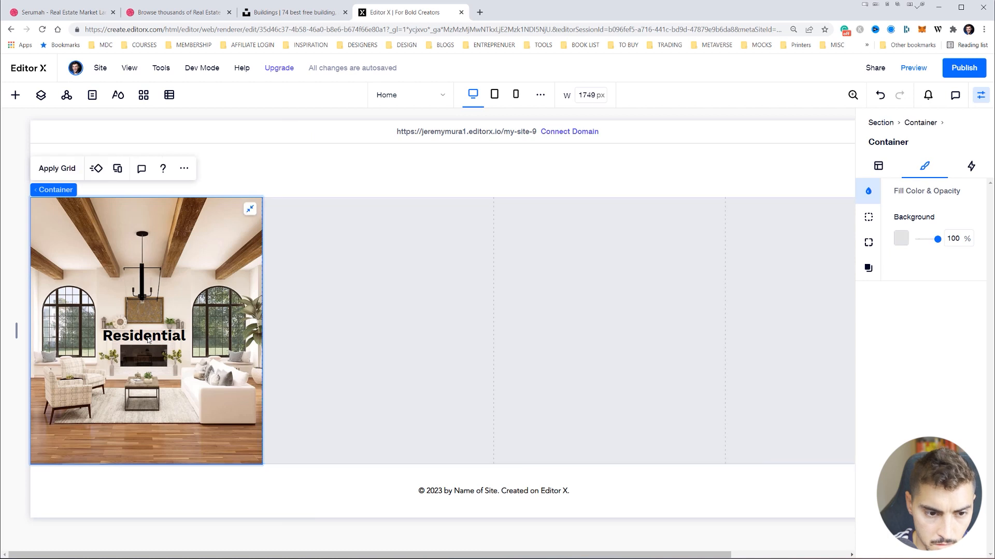
click(156, 335)
click(171, 224)
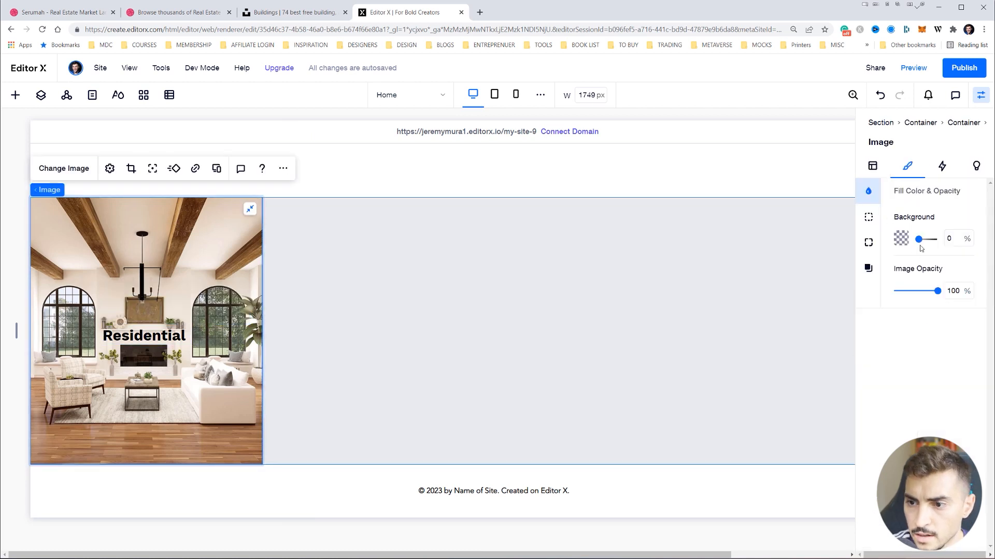
mouse_move(936, 295)
mouse_down()
mouse_move(919, 293)
mouse_move(937, 294)
mouse_up()
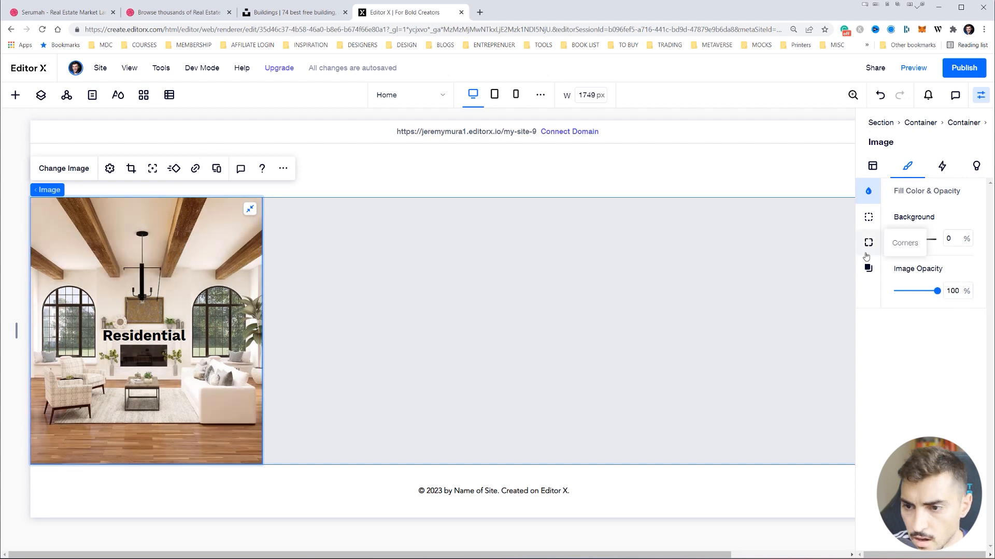
mouse_move(933, 245)
mouse_down()
mouse_move(943, 244)
mouse_move(918, 240)
mouse_up()
- Check the interior photo's border, corner and shadow settings, and set its black background fill to 100% opacity
click(869, 216)
click(868, 242)
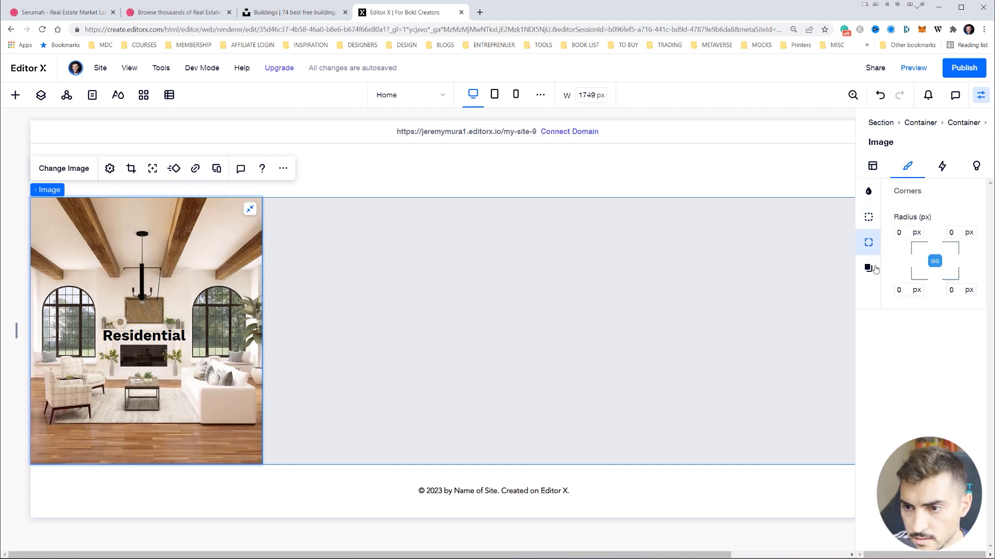
click(870, 270)
click(860, 225)
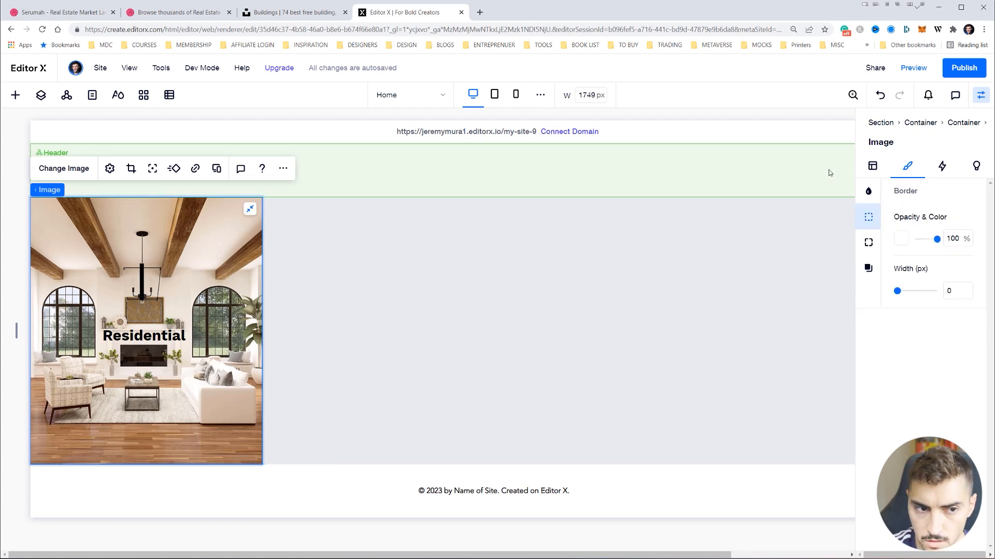
click(863, 195)
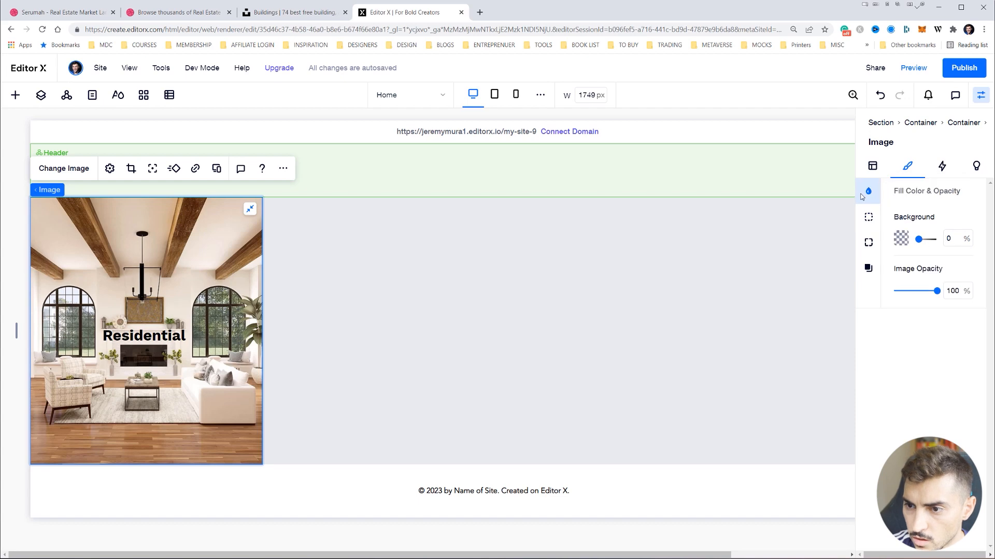
drag(919, 240, 939, 241)
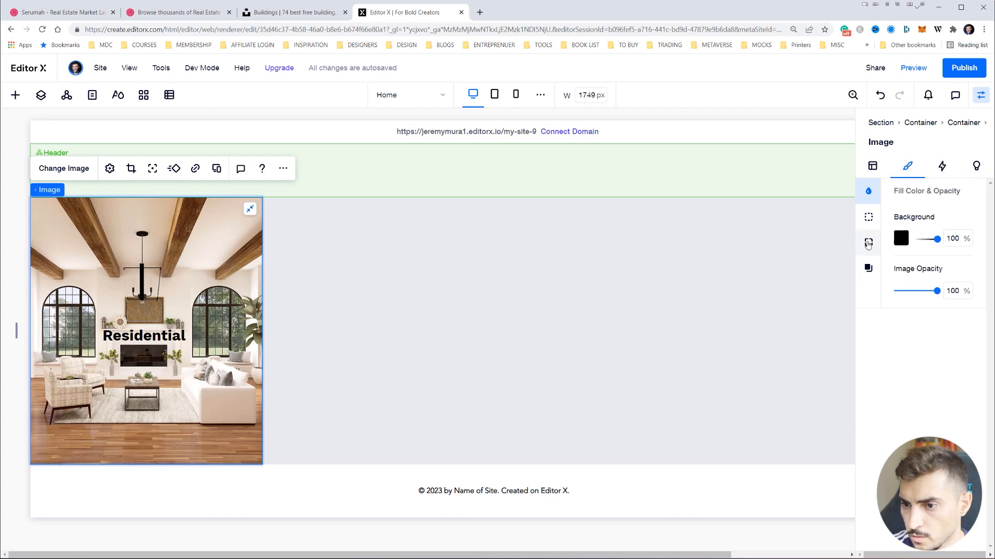
- Darken the interior photo over its black background by setting the image opacity to 70%
click(868, 243)
click(868, 217)
click(868, 192)
drag(936, 291, 912, 291)
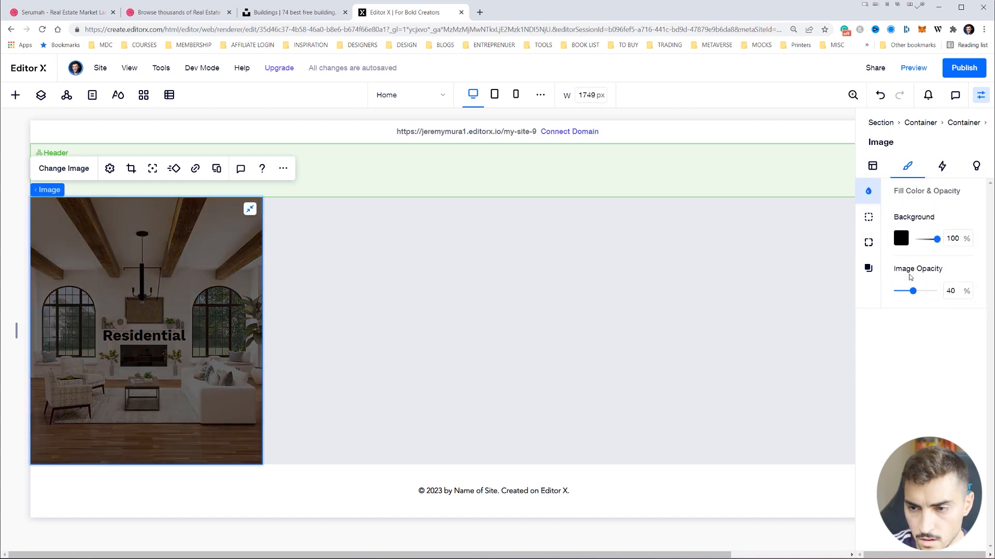
mouse_move(936, 241)
mouse_down()
mouse_move(917, 241)
mouse_move(938, 241)
mouse_up()
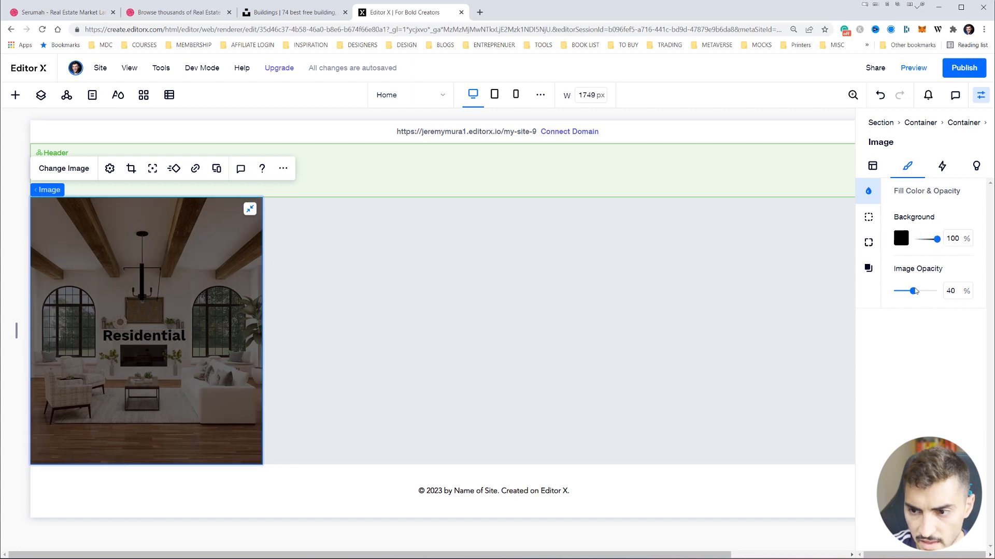
mouse_move(913, 291)
mouse_down()
mouse_move(947, 294)
mouse_move(928, 292)
mouse_up()
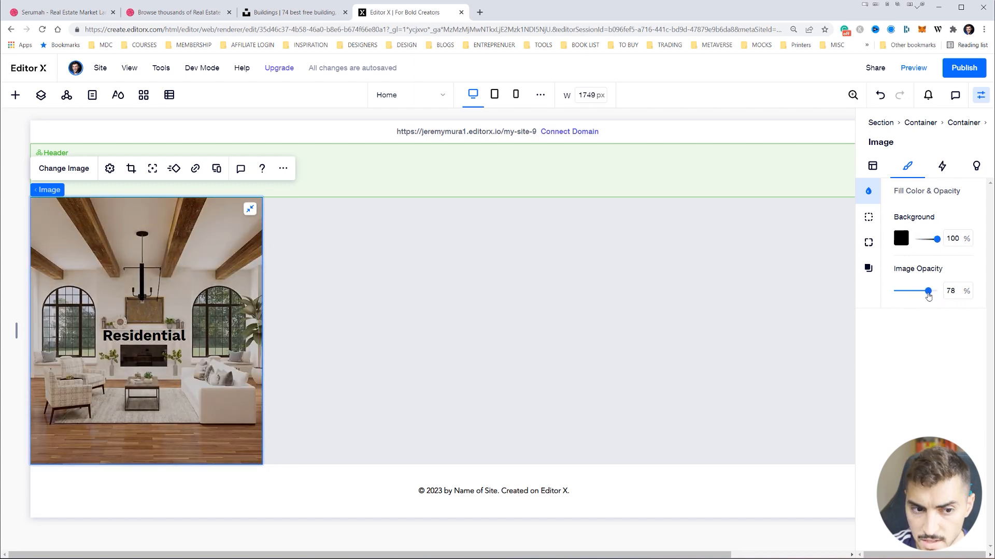
click(957, 293)
text(70)
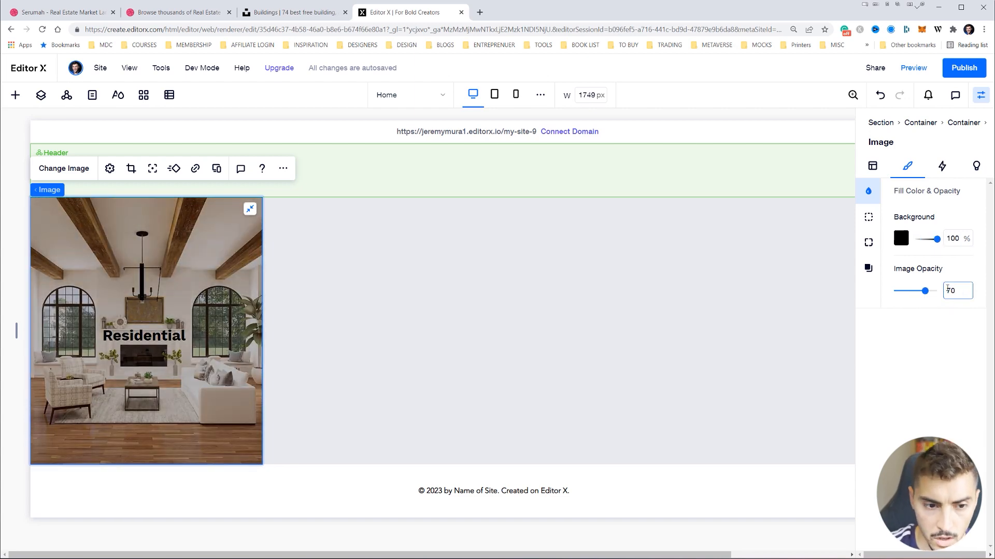
click(341, 163)
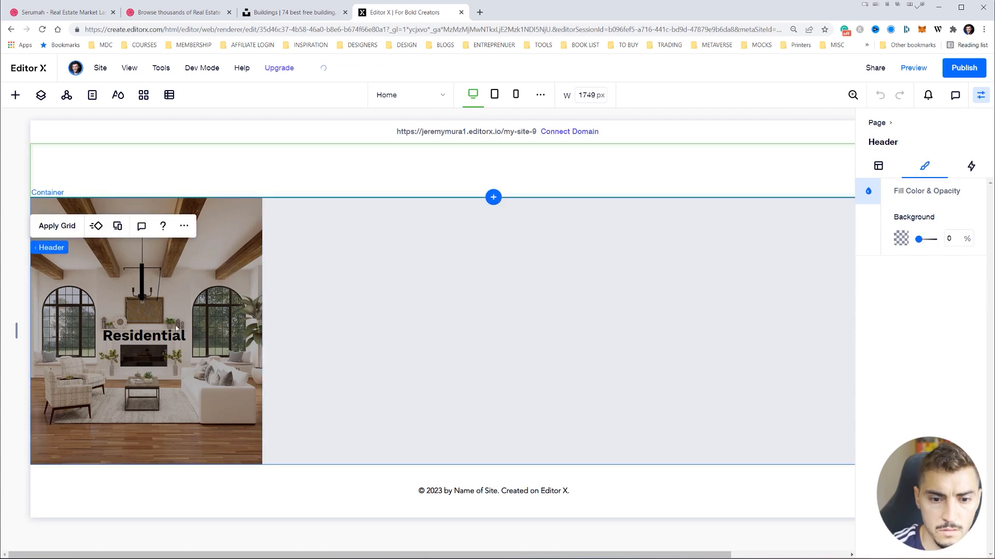
- Examine the size and position settings of the hero's grid container and its interior photo
click(409, 337)
click(880, 165)
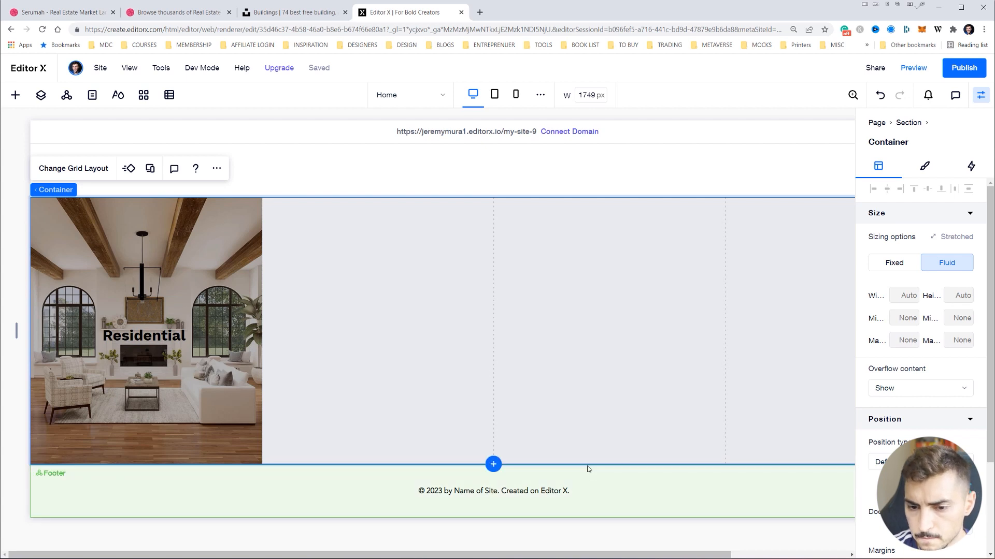
scroll(943, 275, down, 1)
mouse_move(955, 249)
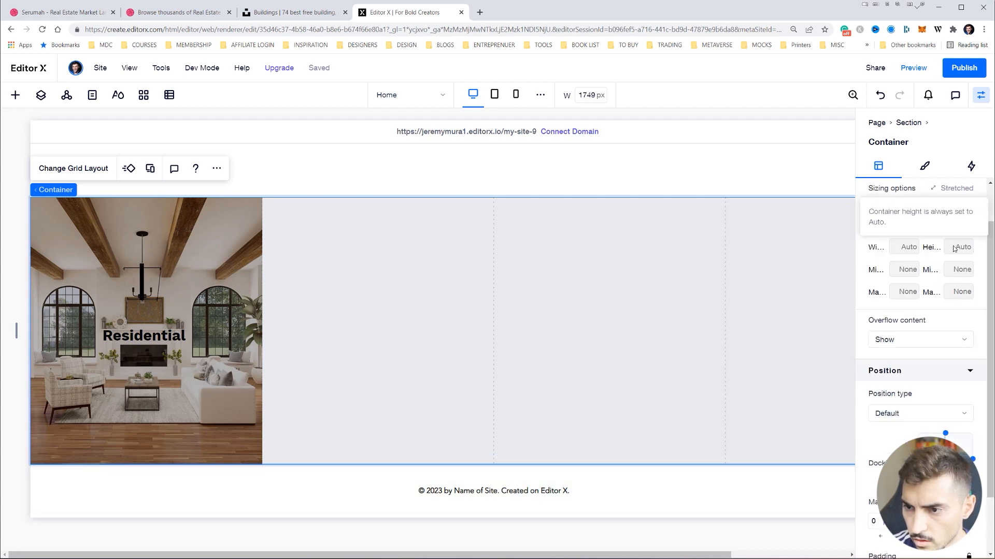
scroll(948, 259, down, 1)
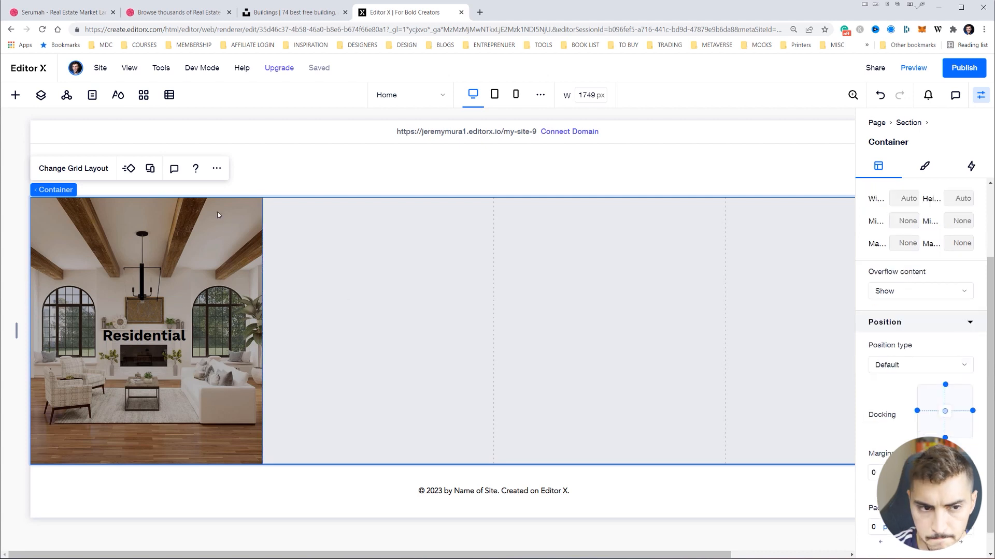
click(209, 236)
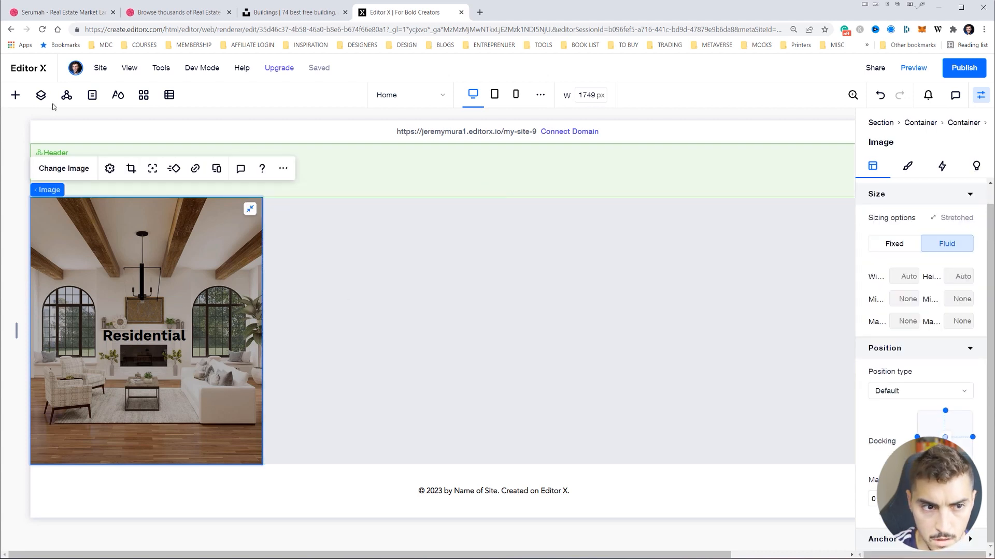
- Select the hero section in the layer tree and increase its minimum height to 600 px
click(40, 94)
click(89, 231)
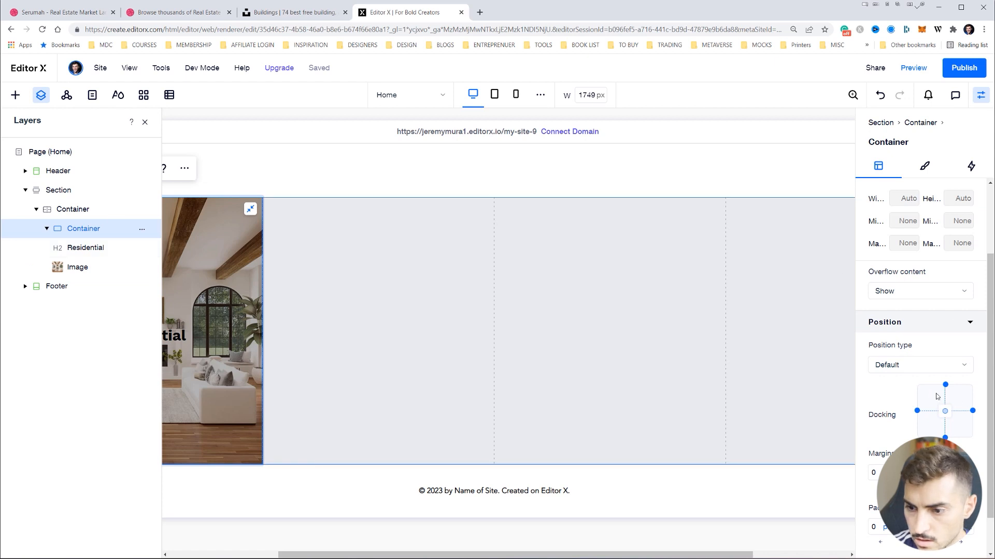
click(70, 209)
click(65, 190)
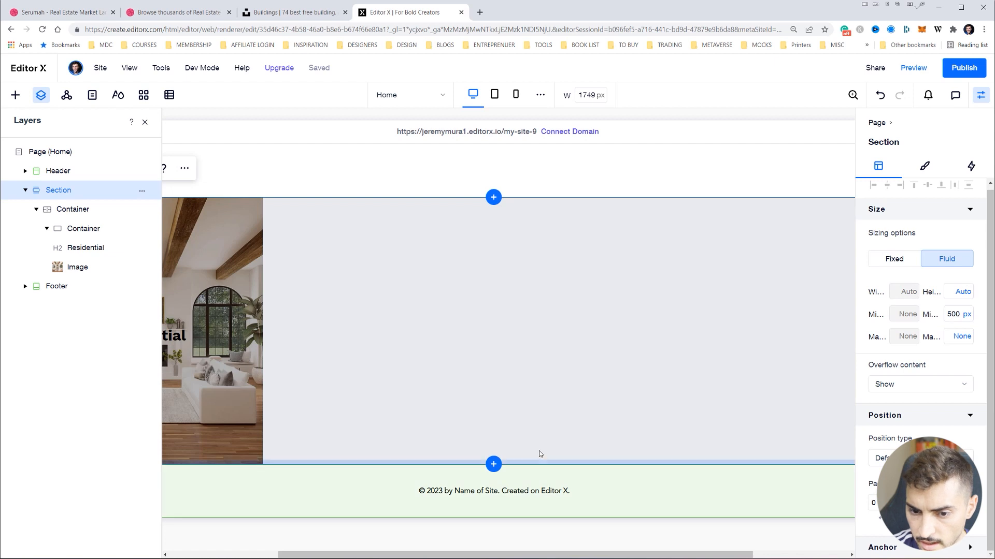
drag(527, 463, 509, 518)
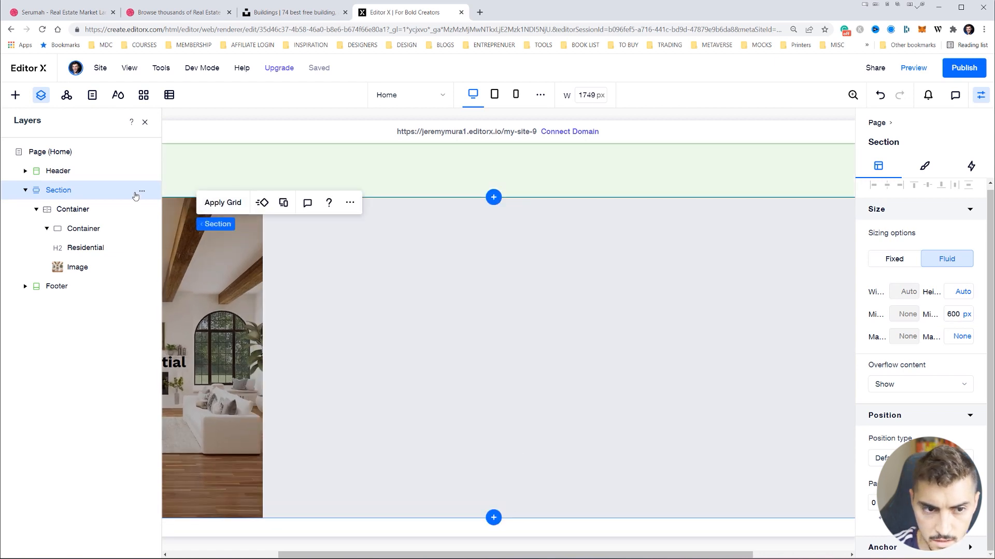
click(144, 122)
scroll(363, 383, down, 1)
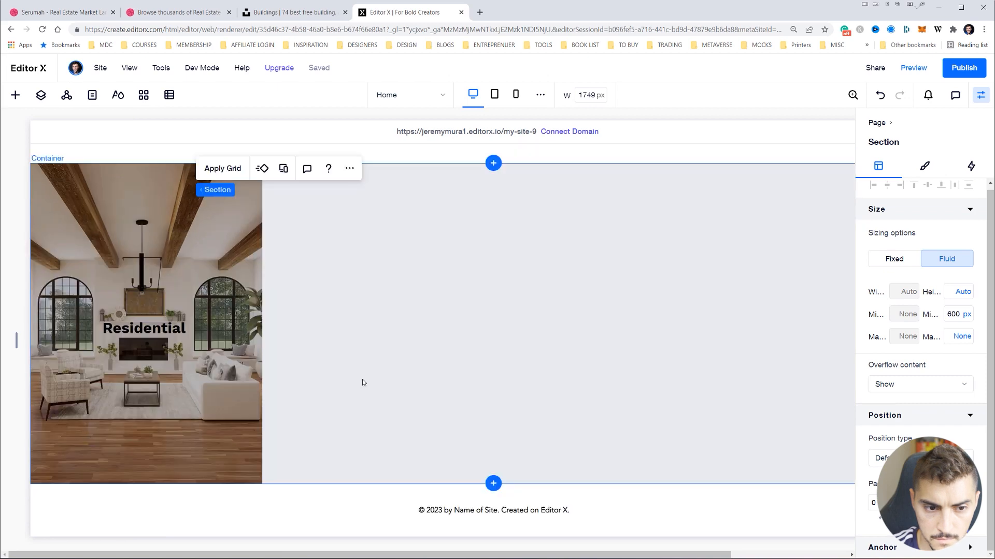
- Change the text color of the Residential heading over the interior photo to white
click(143, 332)
click(142, 329)
click(110, 332)
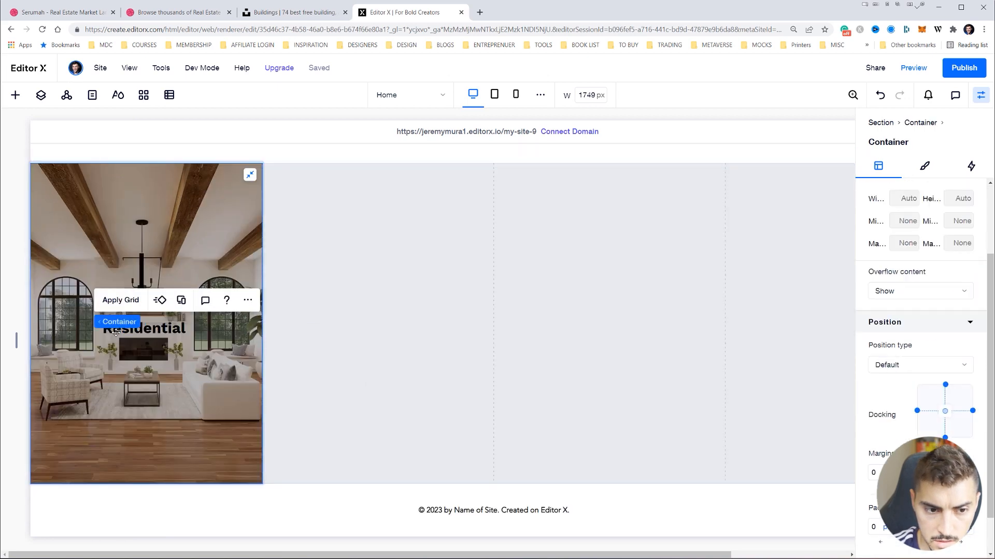
click(110, 331)
click(119, 290)
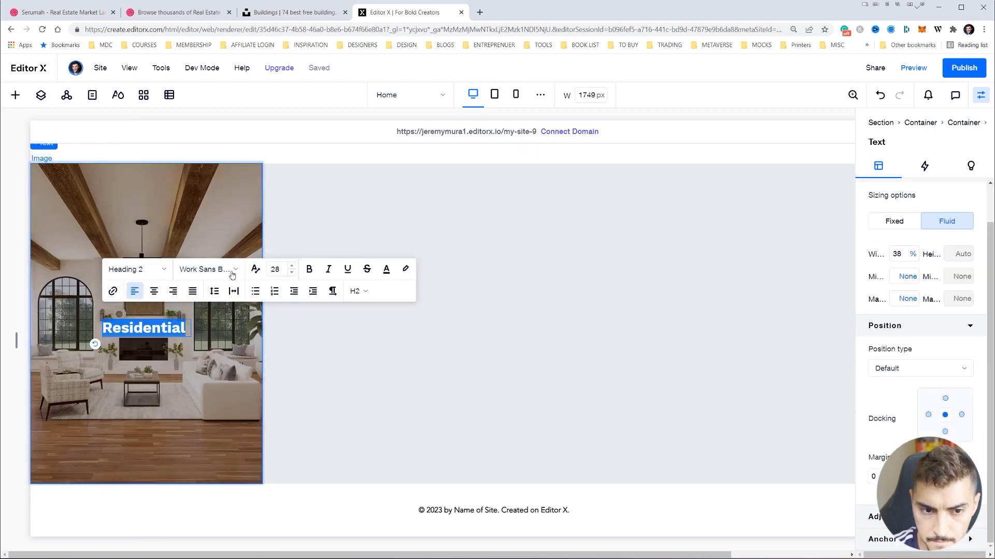
click(386, 270)
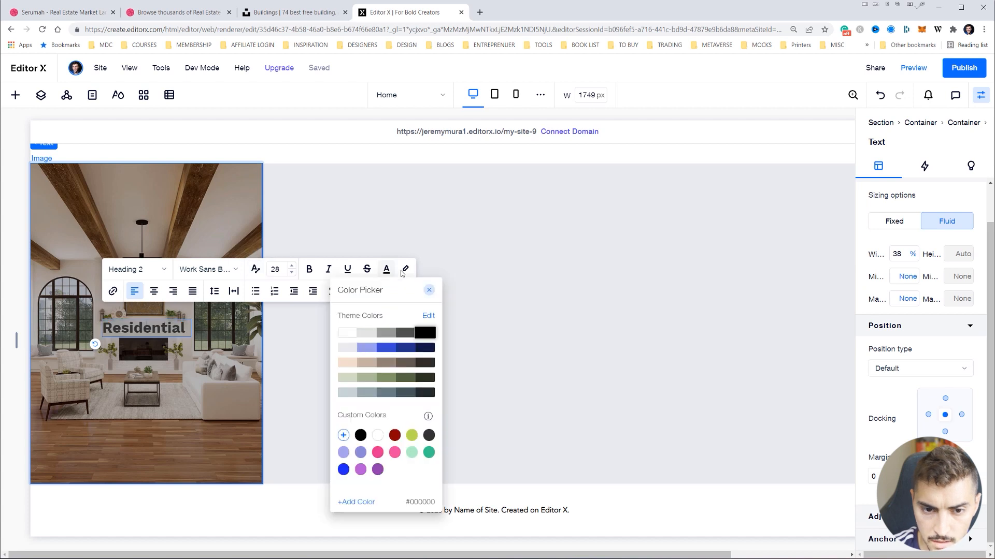
click(347, 333)
click(160, 217)
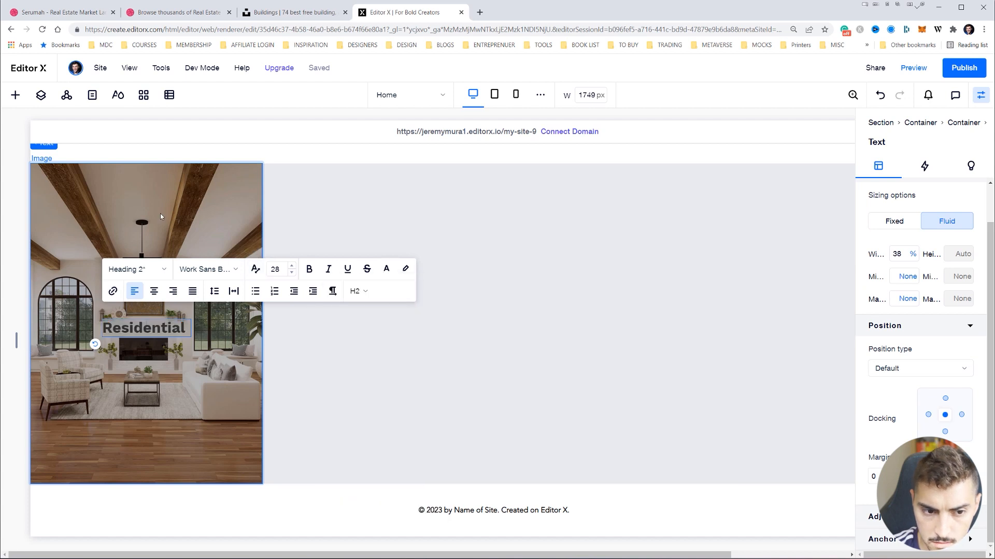
click(336, 201)
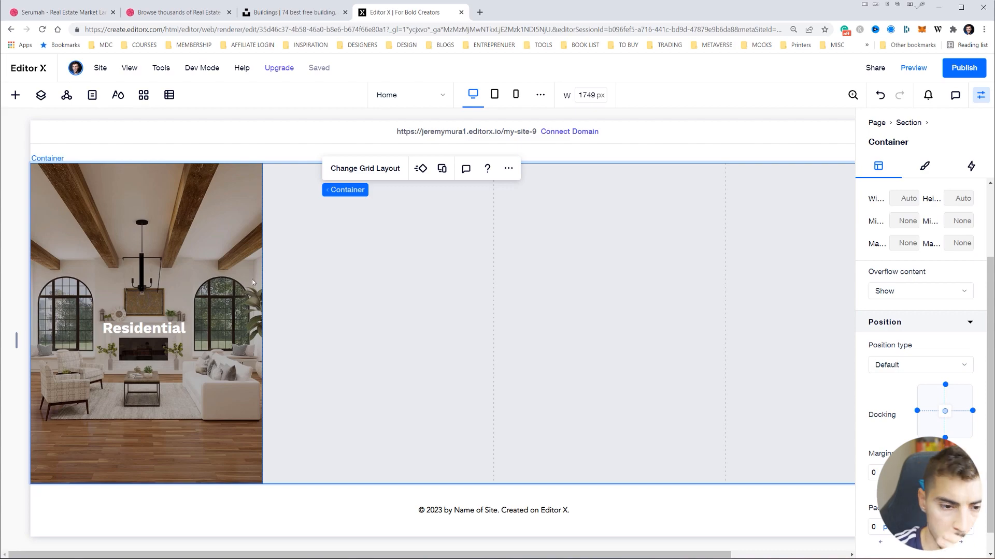
- Switch to Illustrator to compare the mockup's hero headings, and return to Editor X
key(alt+Tab)
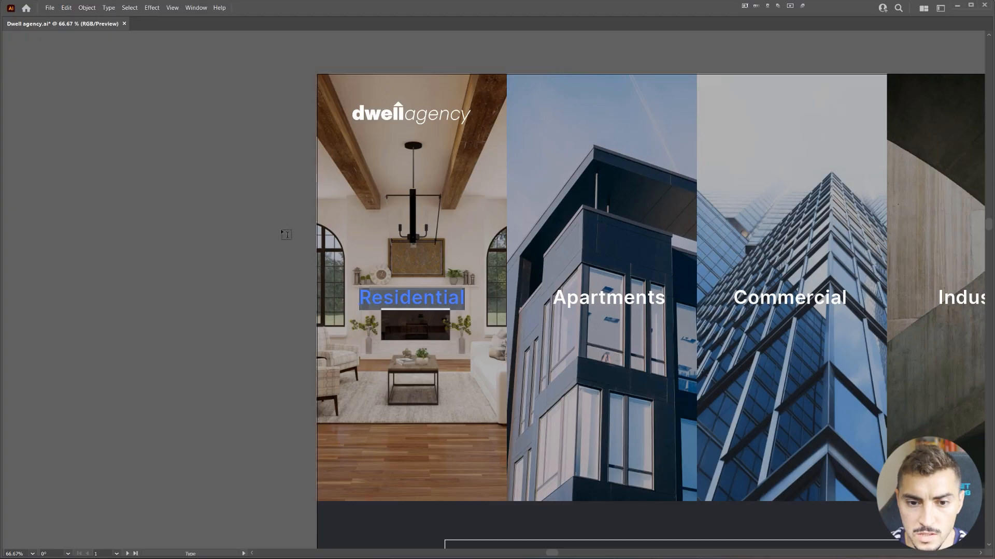
click(269, 236)
drag(269, 238, 77, 225)
scroll(94, 230, down, 1)
key(alt+Tab)
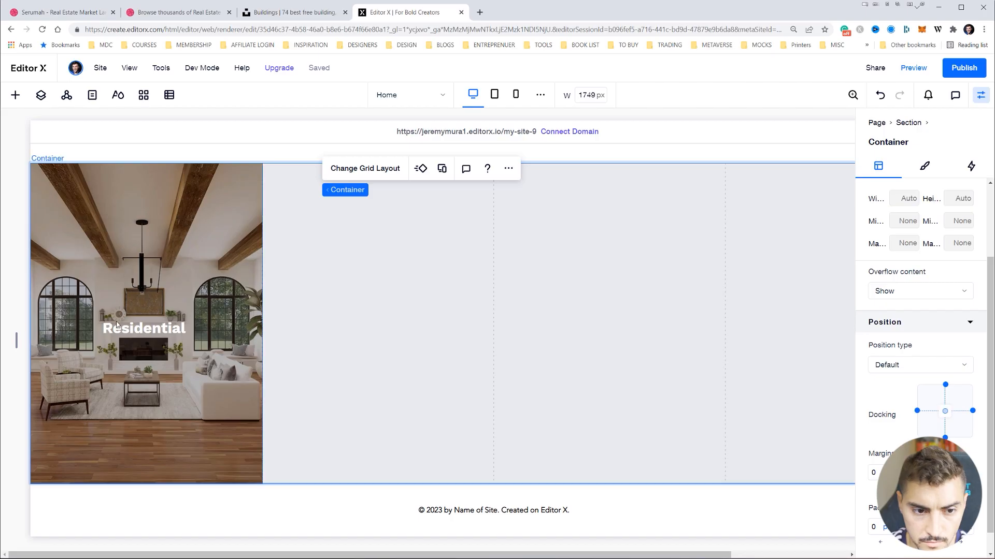
- Change the font of the Residential heading to Work Sans SemiBold
click(117, 324)
click(117, 325)
click(127, 288)
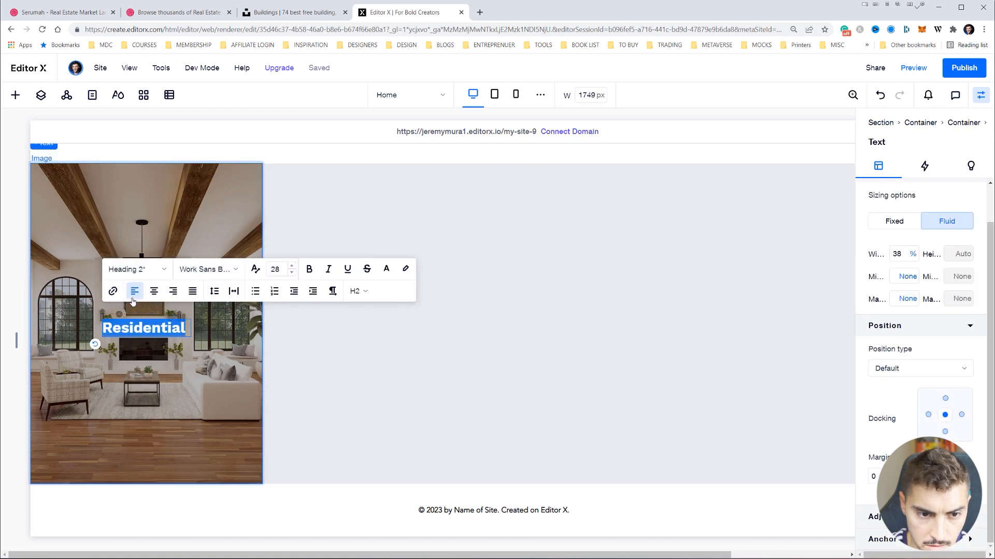
click(226, 274)
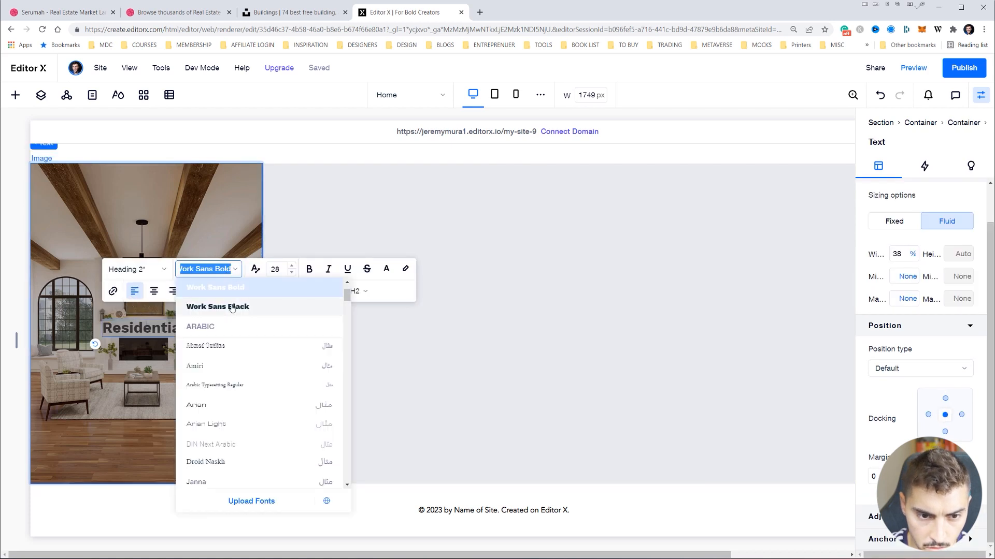
click(231, 289)
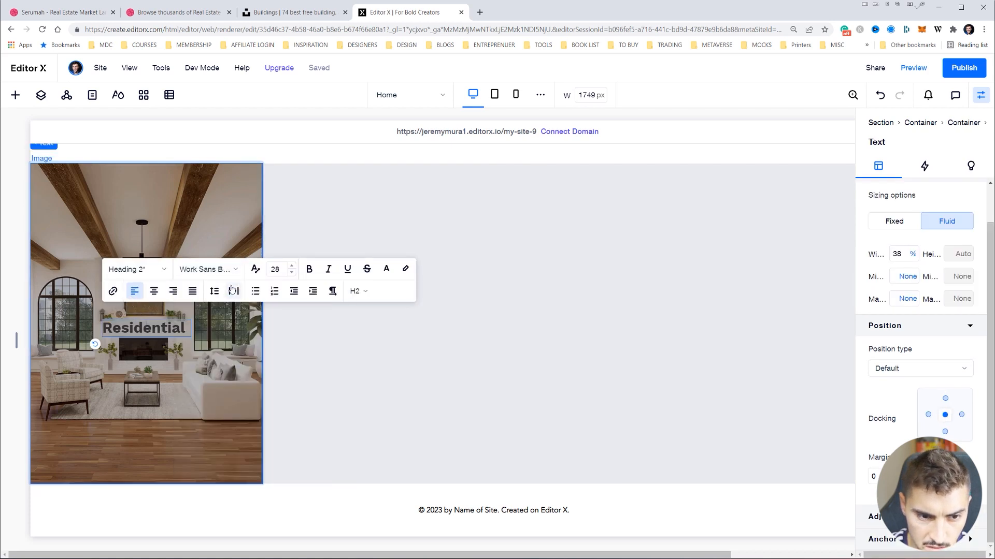
double_click(174, 323)
click(218, 279)
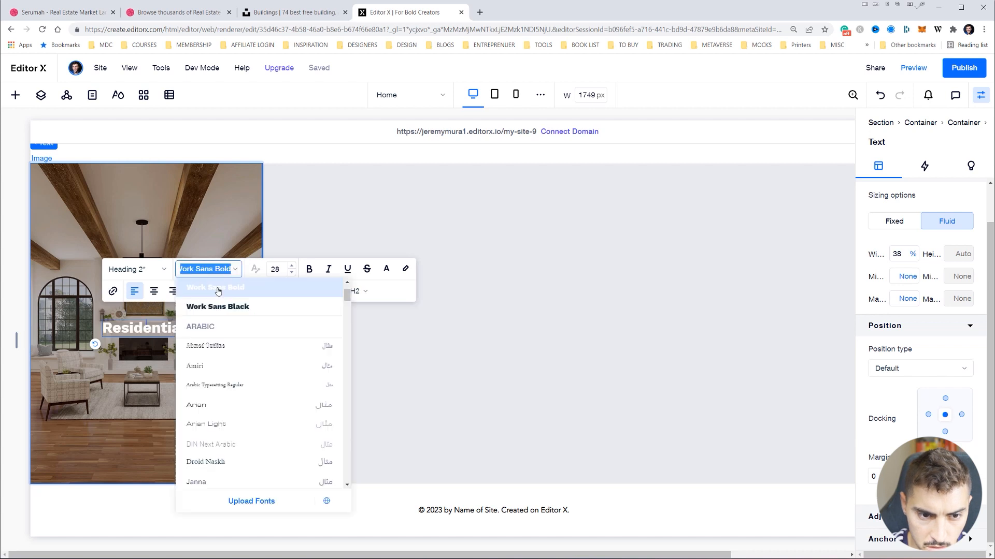
click(214, 318)
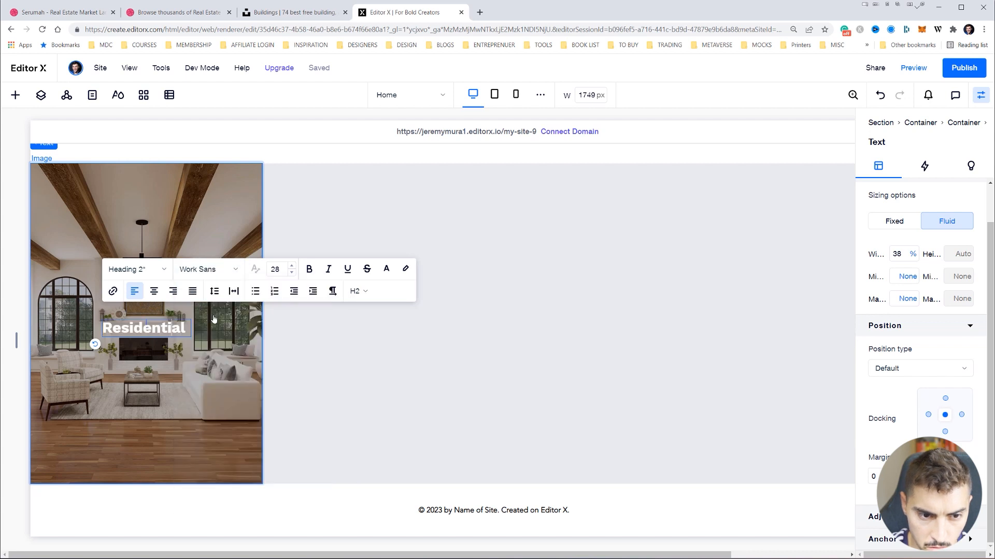
click(220, 269)
click(232, 299)
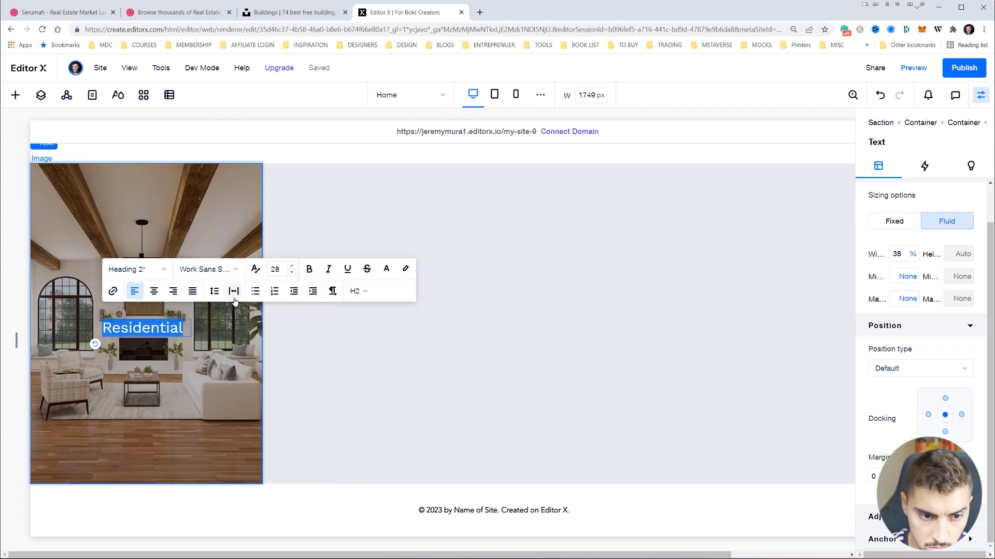
click(226, 242)
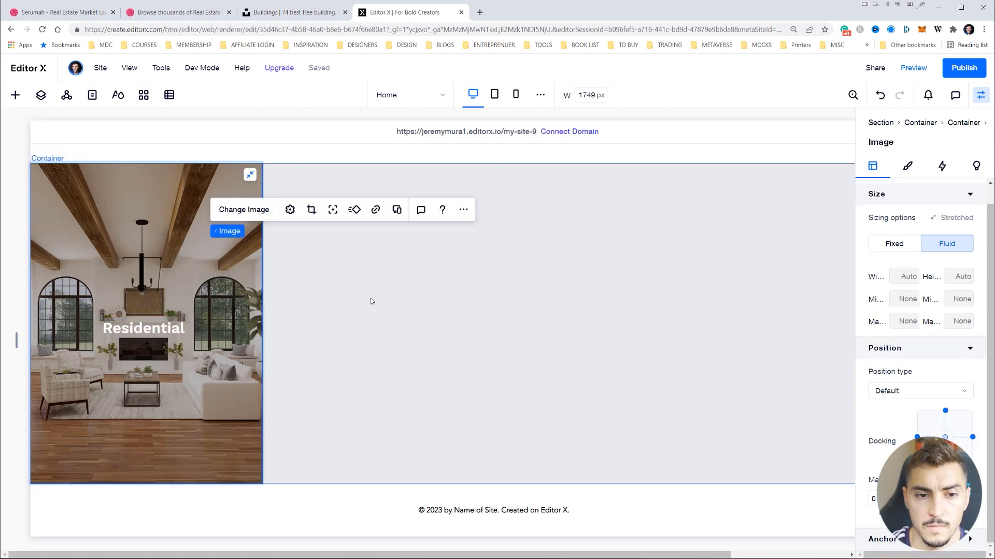
- Duplicate the Residential column container and place the copy in the grid's second column, stretched to fill the cell
click(42, 95)
click(80, 228)
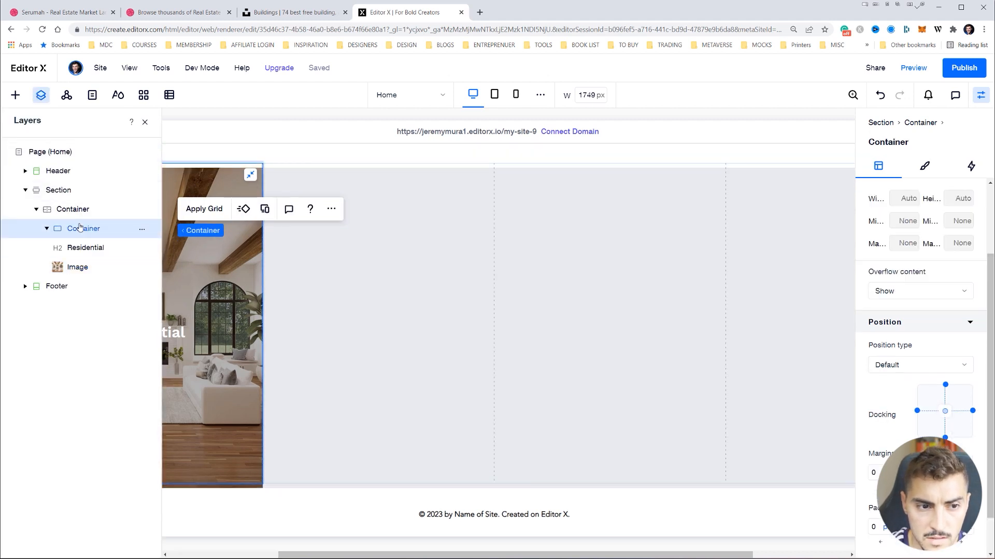
click(532, 261)
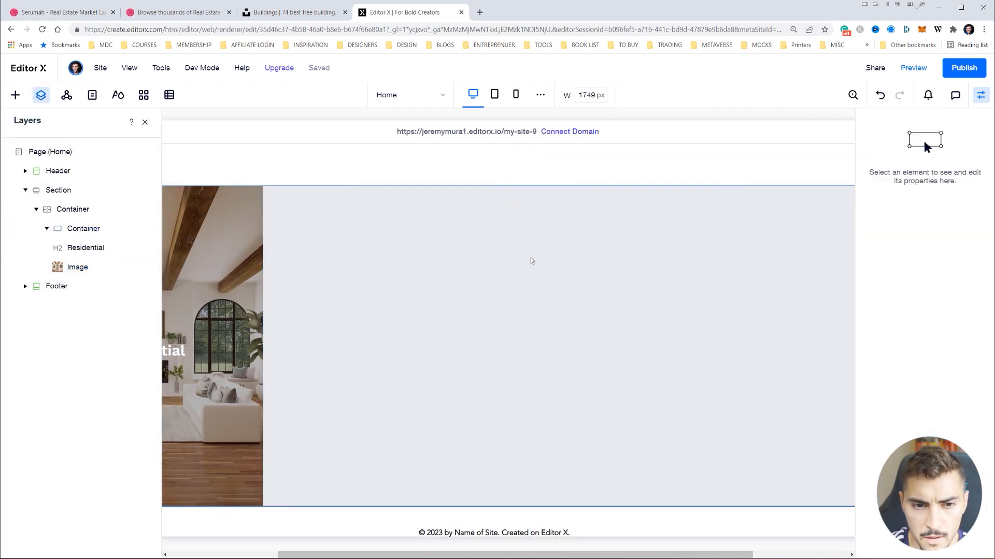
key(ctrl+v)
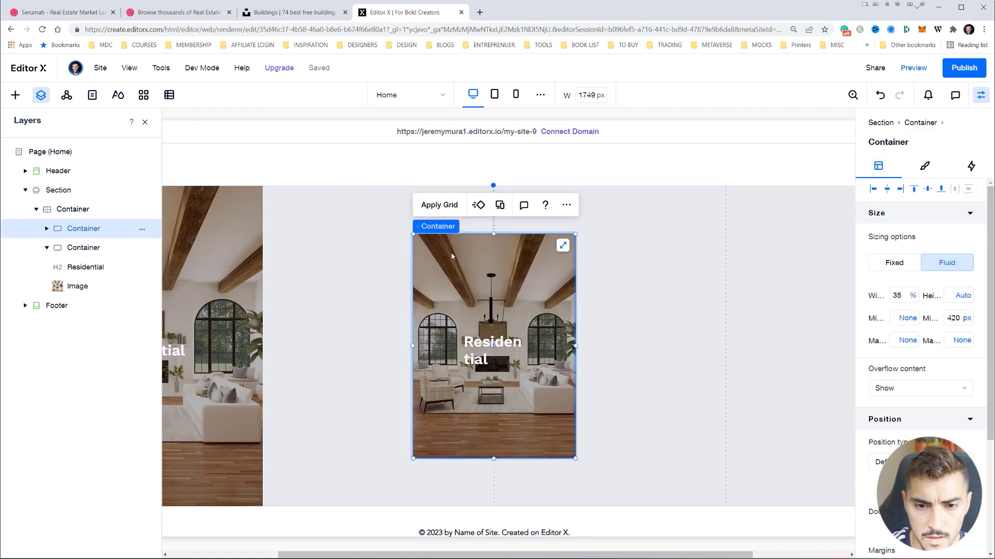
drag(452, 256, 322, 241)
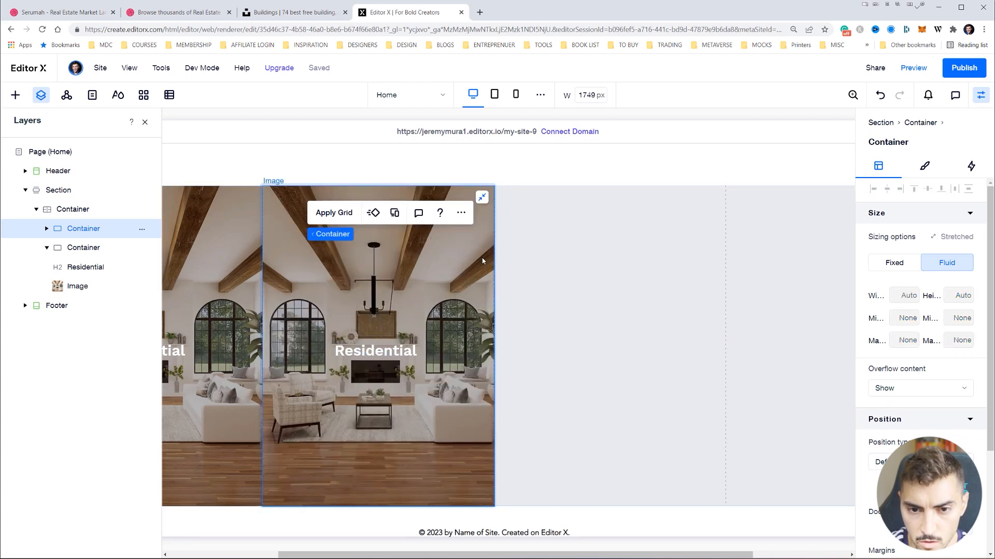
- Paste another copy of the Residential container into the grid's third column and stretch it to fill the cell
key(ctrl+v)
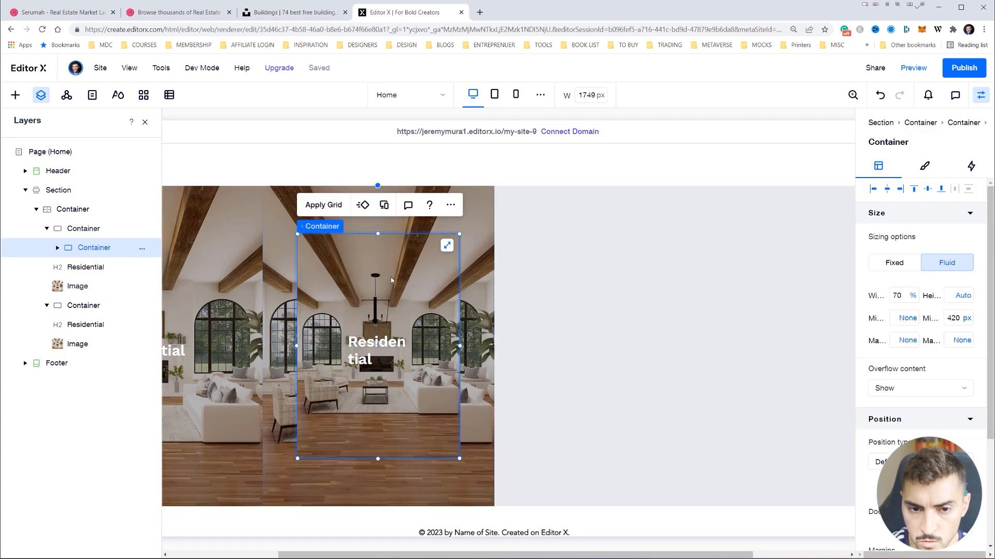
drag(380, 291, 591, 300)
click(671, 264)
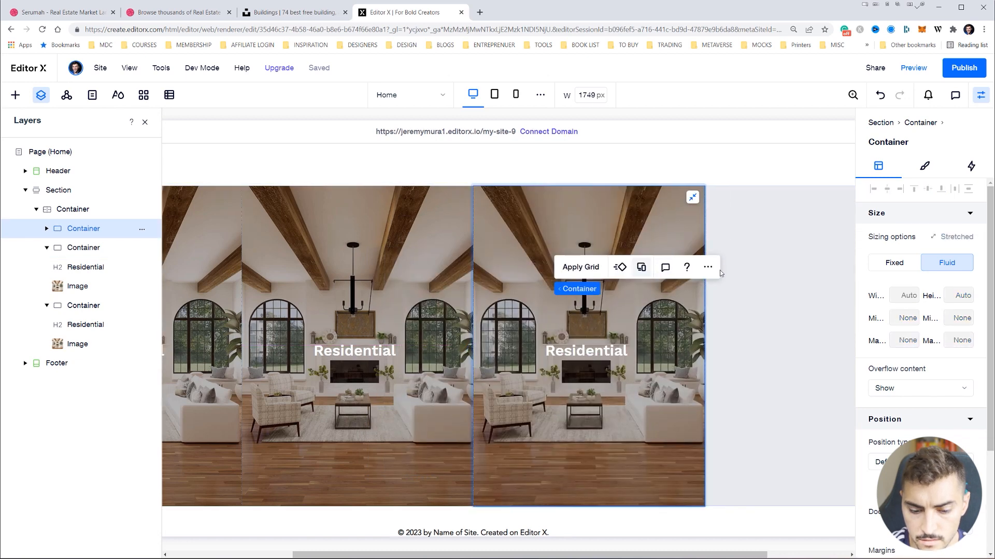
- Add a further Residential container copy to the fourth grid column and stretch it to fill the cell
click(769, 286)
key(ctrl+v)
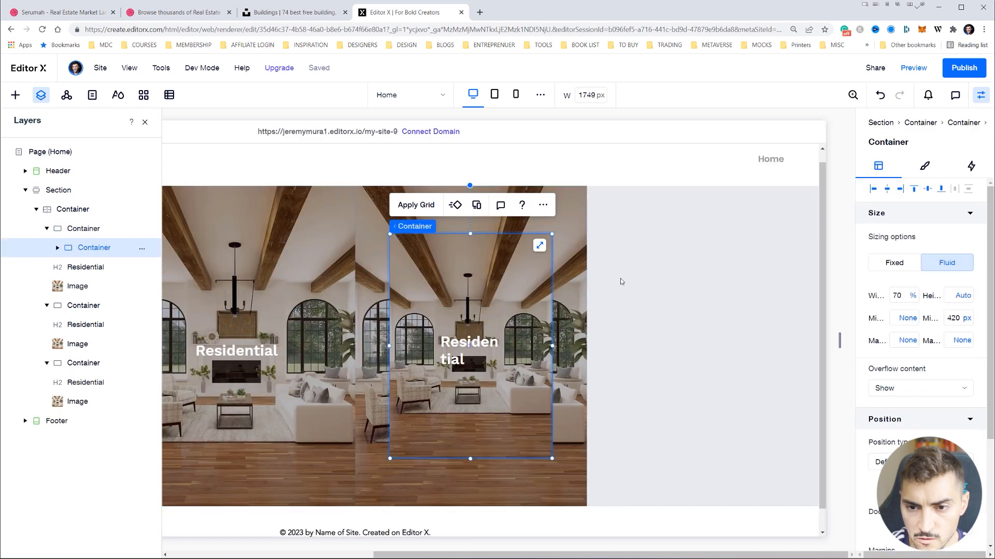
drag(501, 273, 699, 288)
click(732, 261)
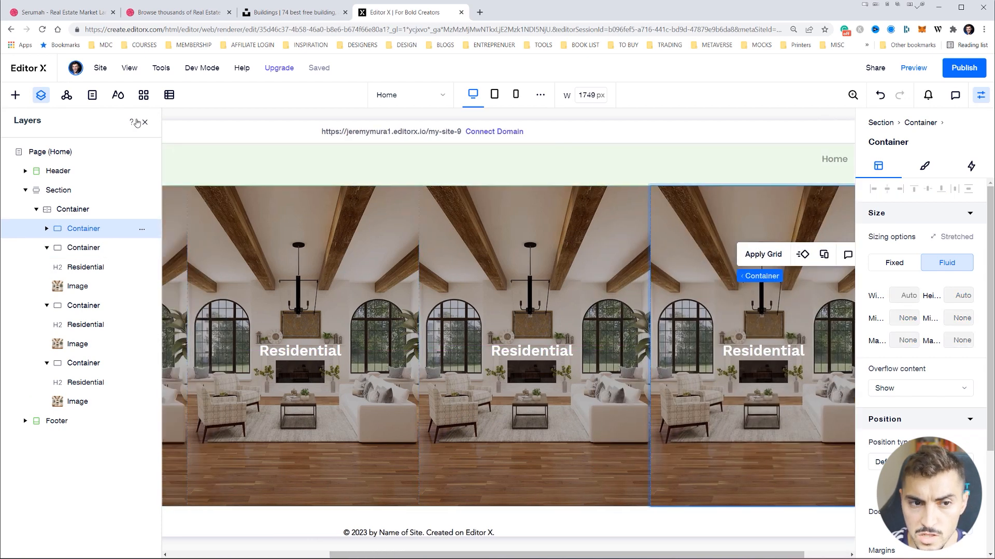
- Retitle the second, third and fourth column headings Apartments, Commercial and Industrial, and give the Apartments and Commercial columns building photos
click(145, 121)
click(981, 96)
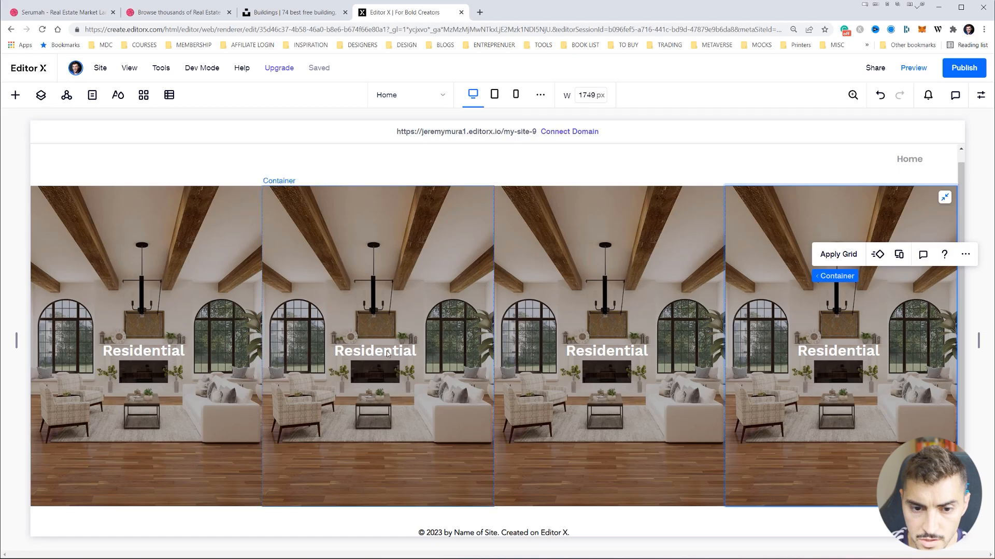
click(373, 353)
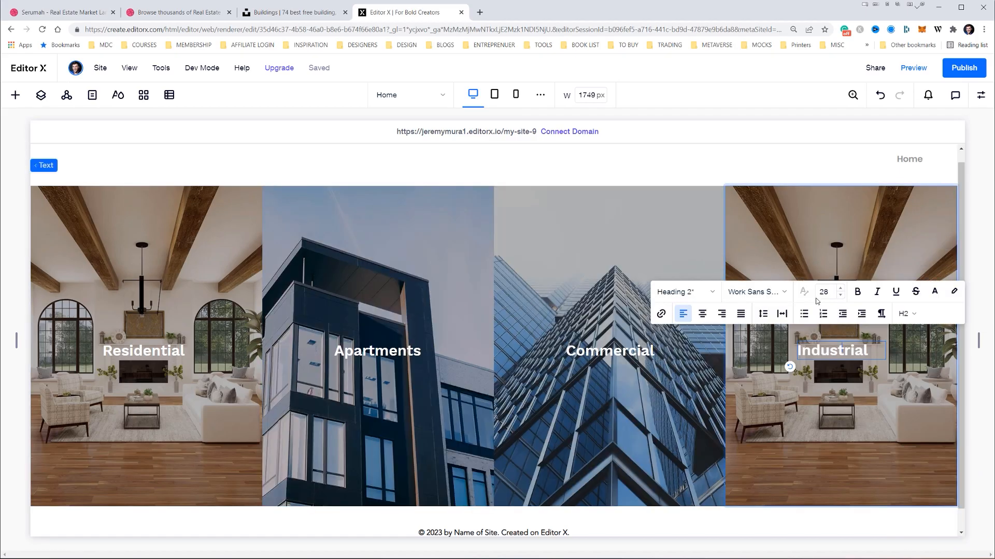
- Replace the Industrial column's photo with the dark curved concrete interior image from the site files
click(842, 262)
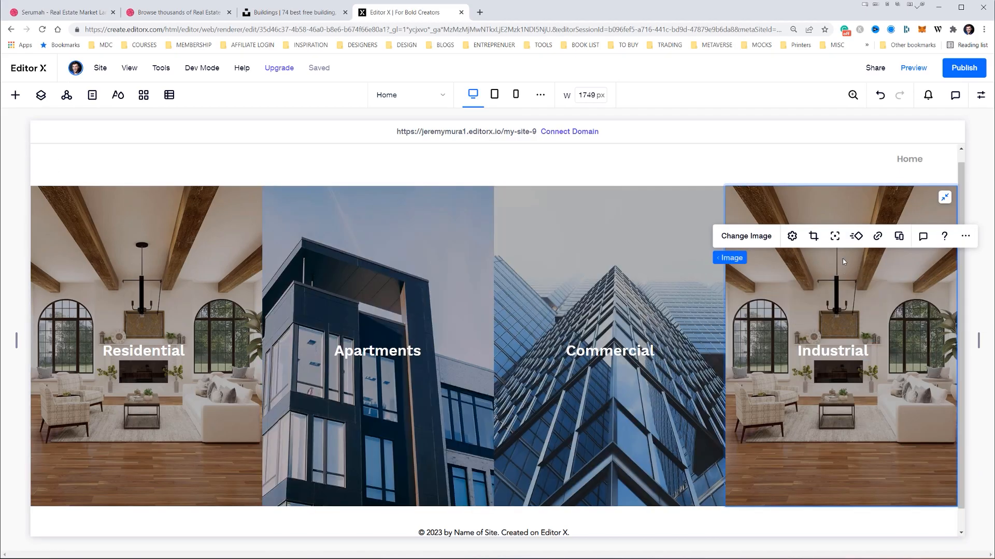
click(757, 236)
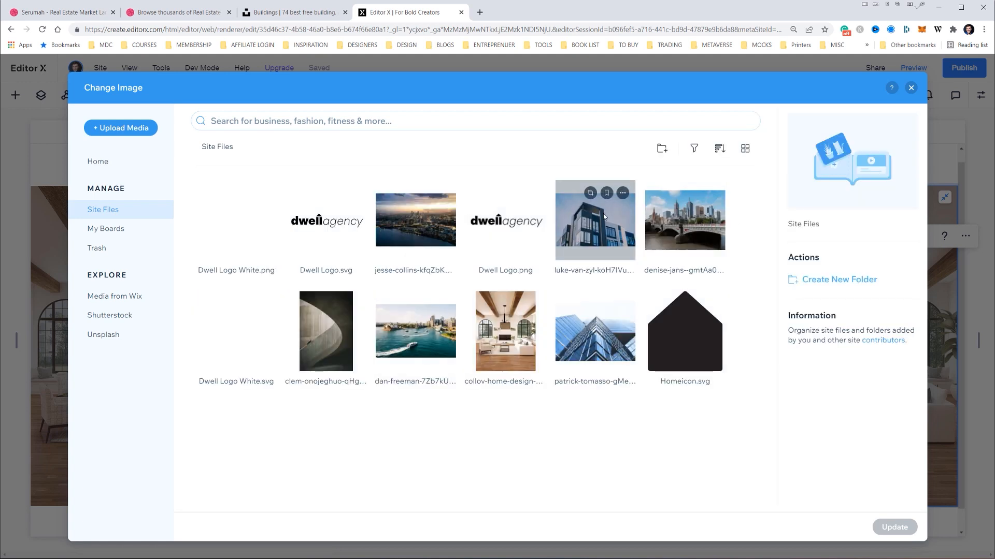
double_click(327, 326)
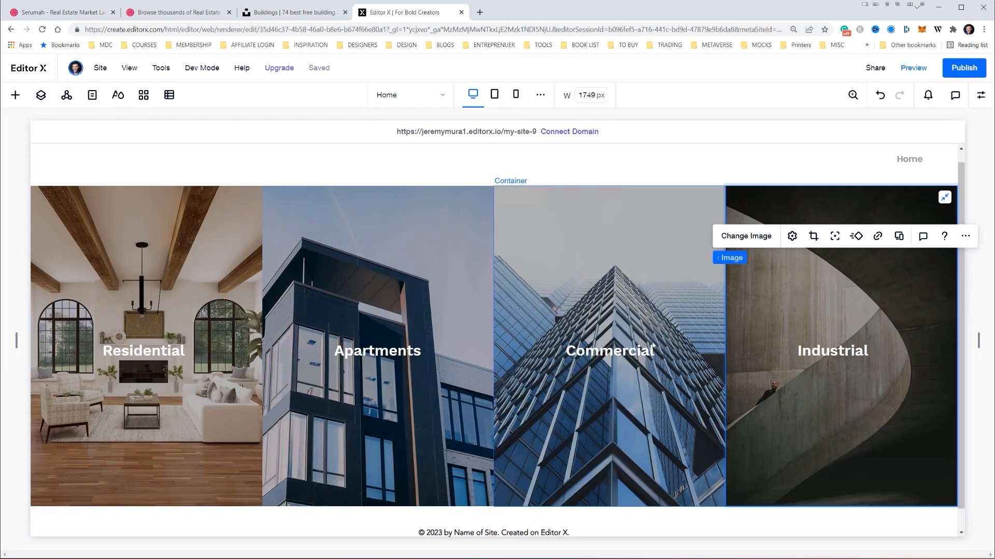
scroll(652, 345, down, 1)
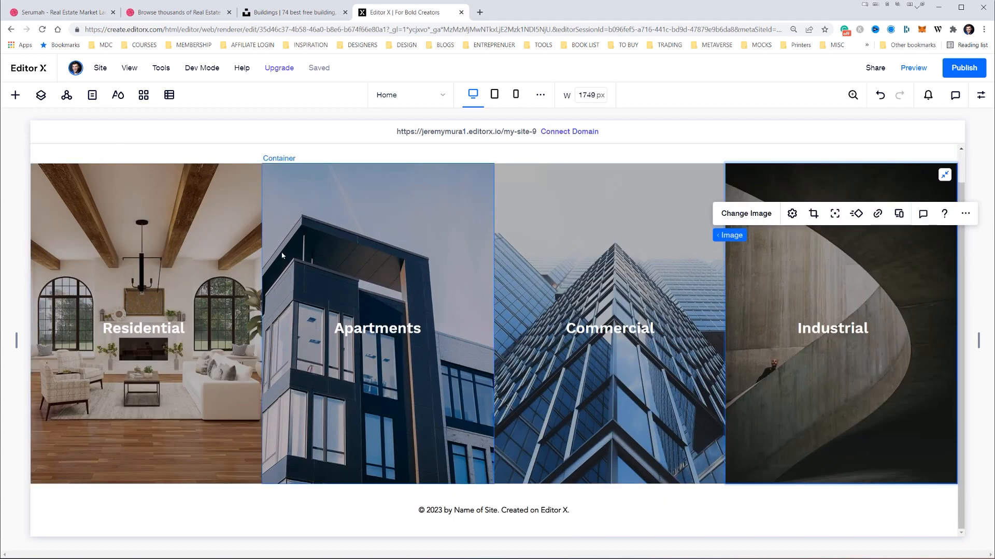
scroll(283, 255, up, 1)
- Delete the Home navigation menu from the page header
click(153, 175)
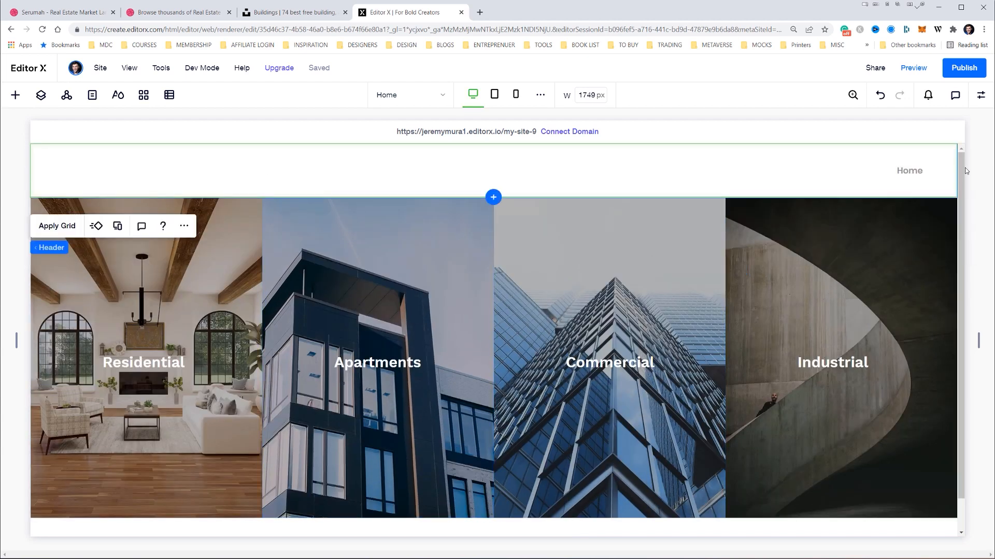
click(894, 170)
key(Delete)
- Set the header's black background to 100% opacity to inspect its contents, and return the opacity to 0%
click(979, 96)
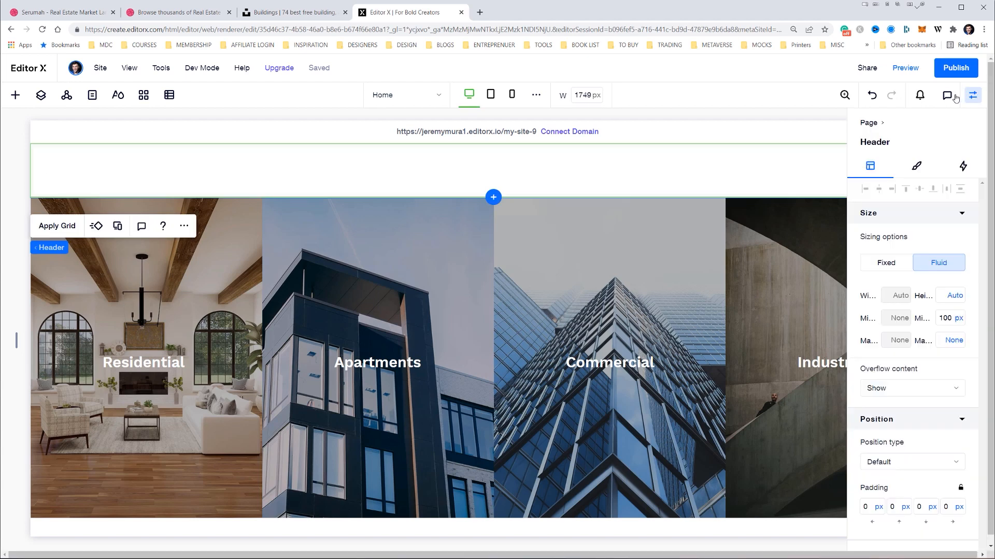
click(911, 173)
click(902, 239)
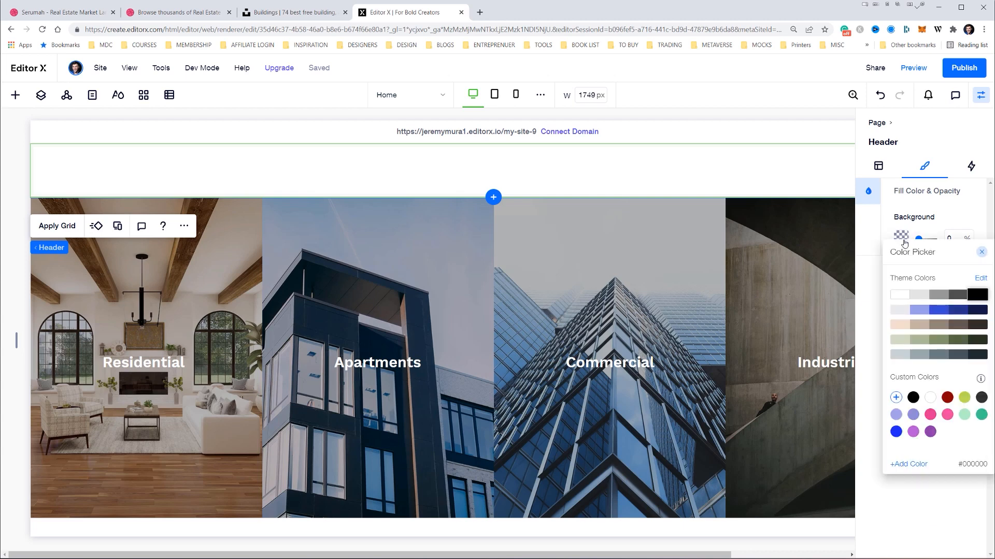
click(958, 234)
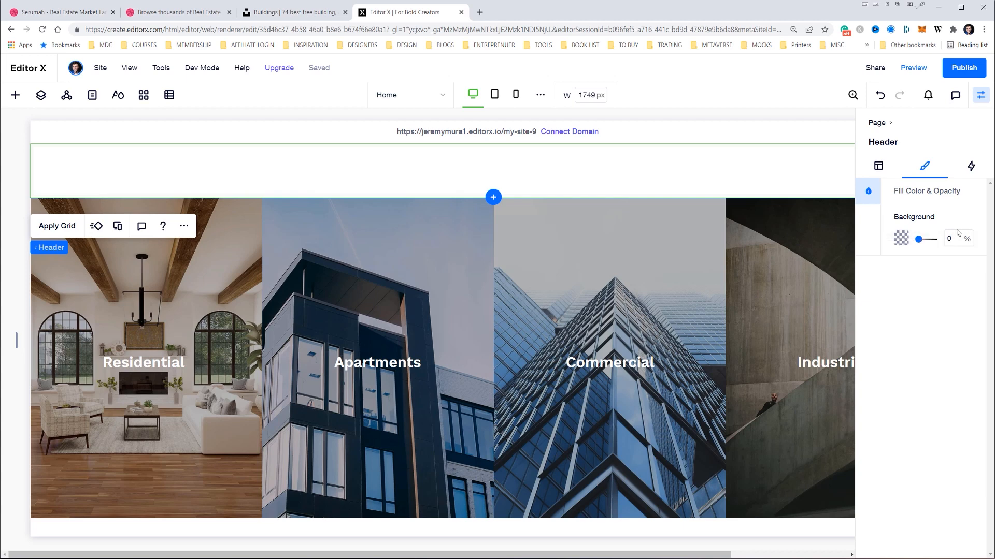
click(934, 243)
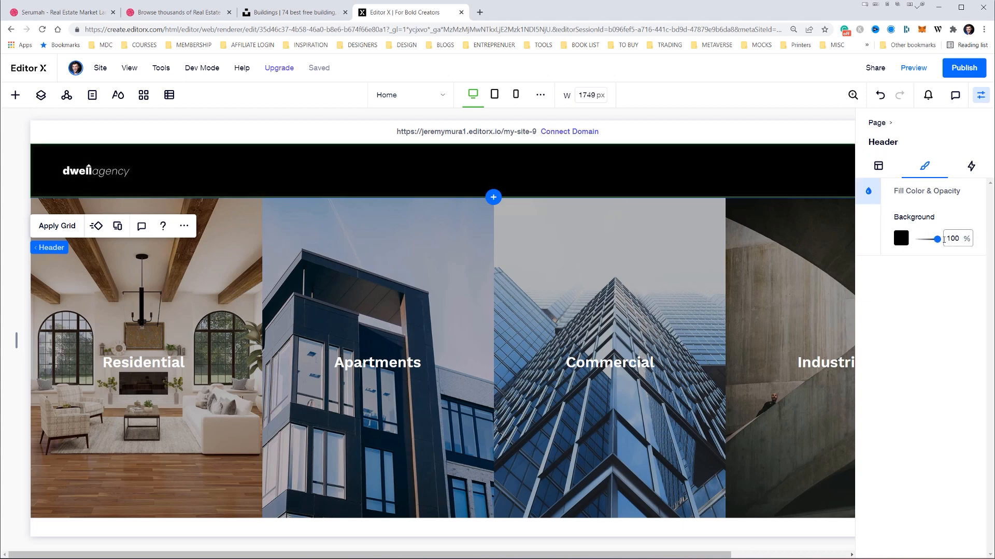
drag(937, 240, 792, 231)
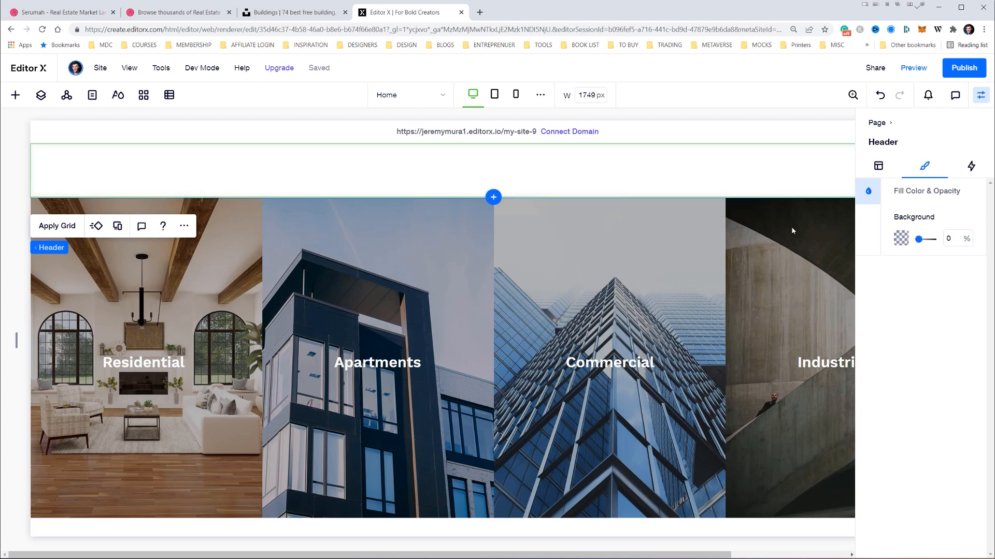
- Detach the header from masters and delete it together with its hamburger menu and vector art
right_click(209, 151)
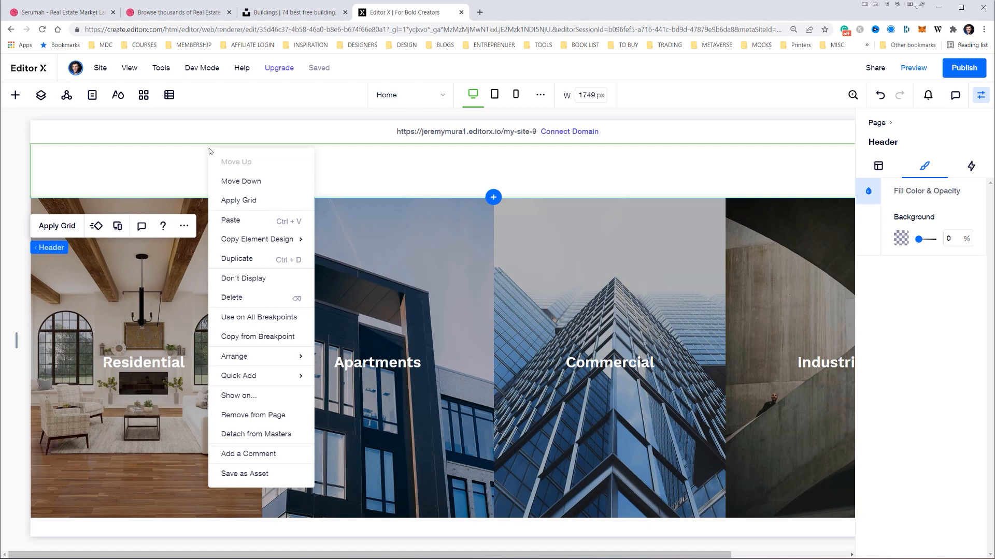
click(263, 438)
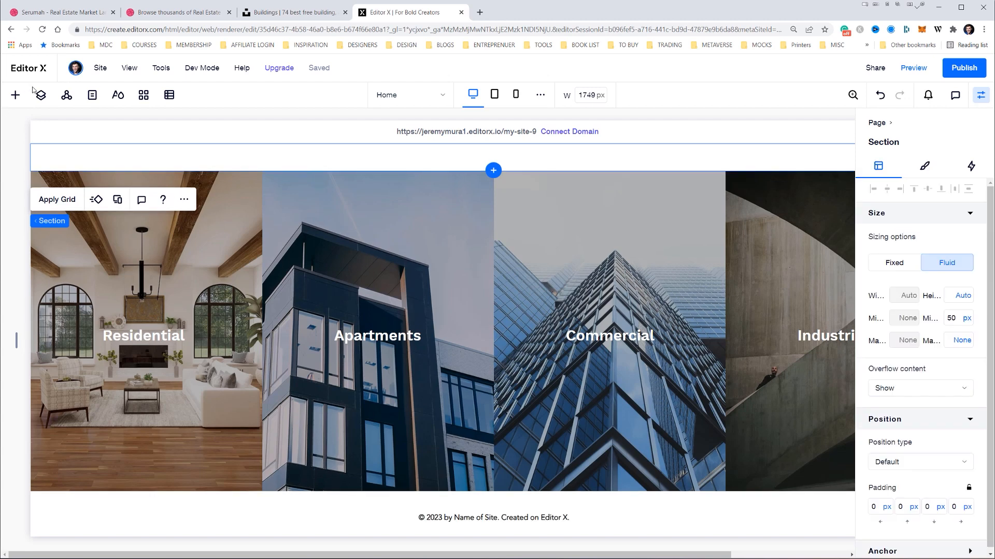
click(41, 95)
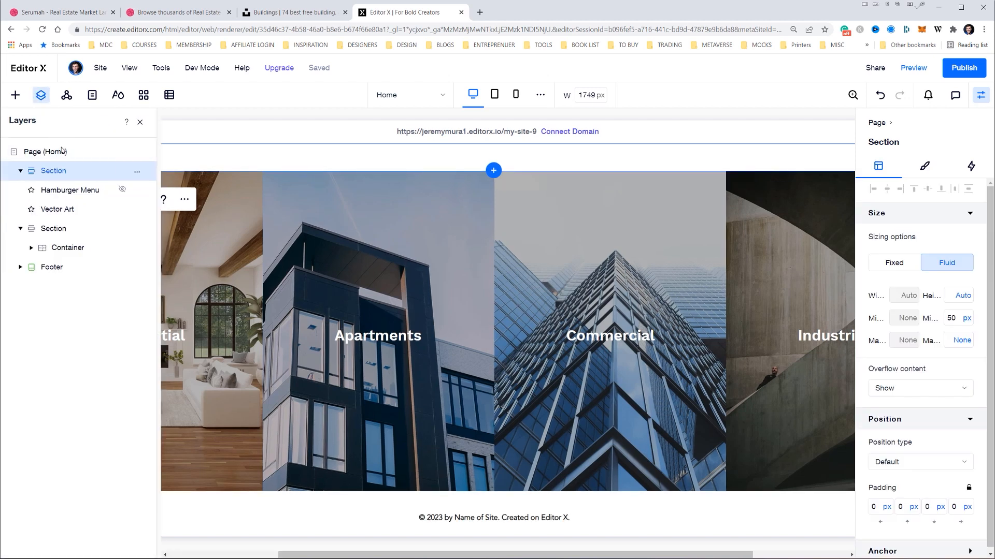
click(142, 171)
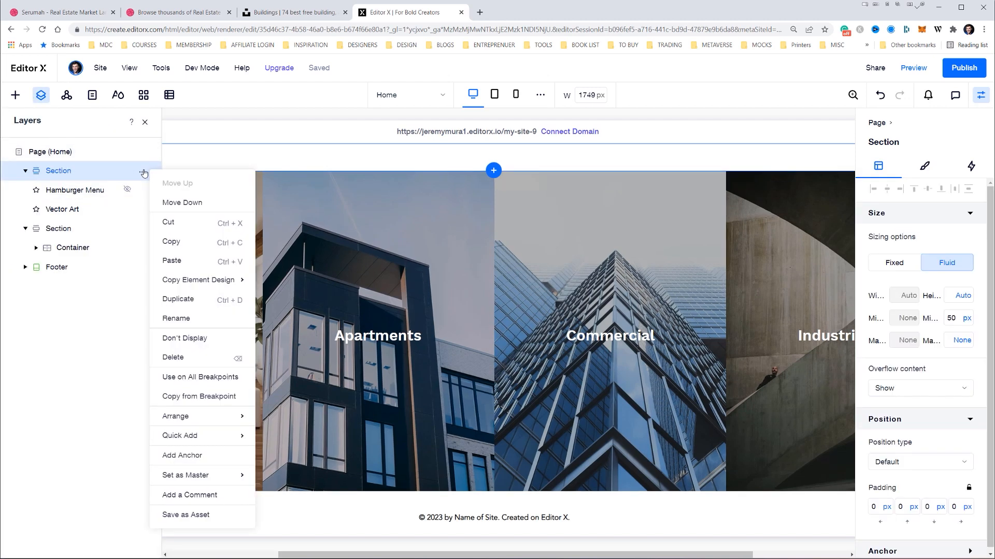
key(Delete)
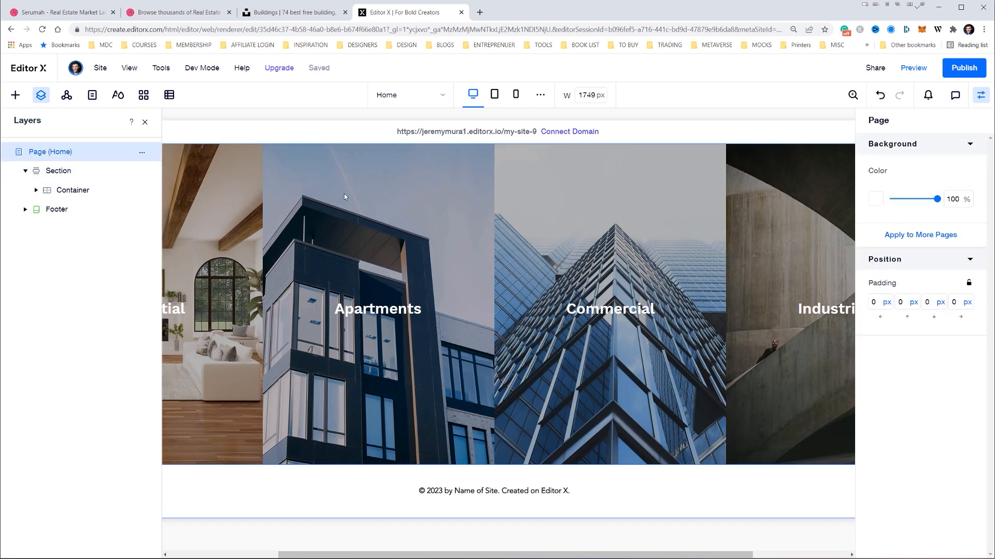
- Add a basic shape to the Residential column and replace it with Dwell Logo White.svg from the site files
click(344, 195)
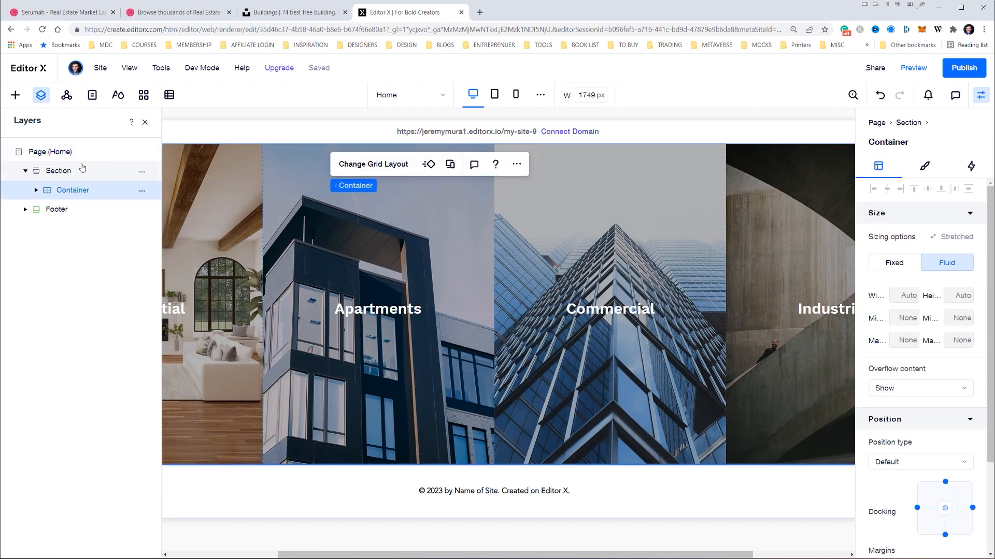
click(344, 185)
click(146, 122)
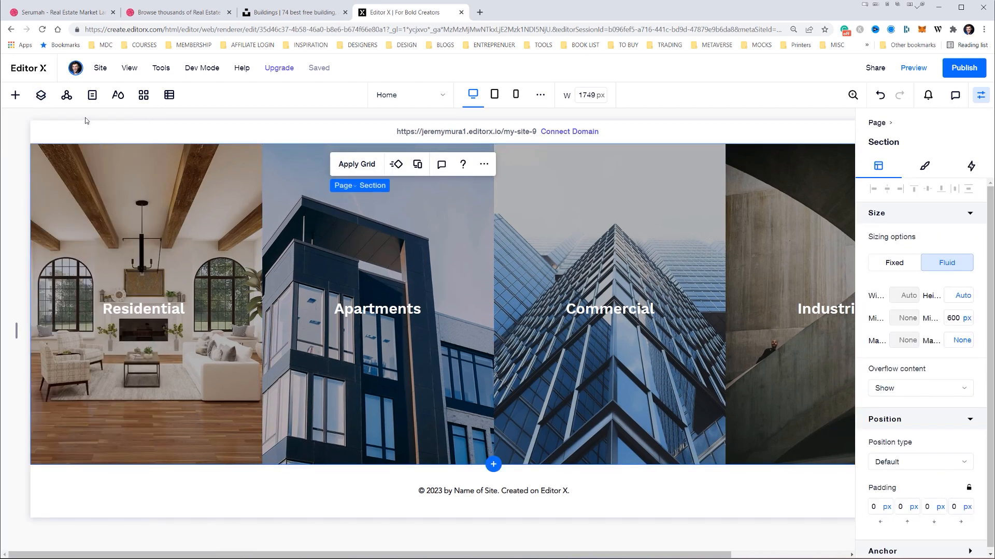
click(16, 95)
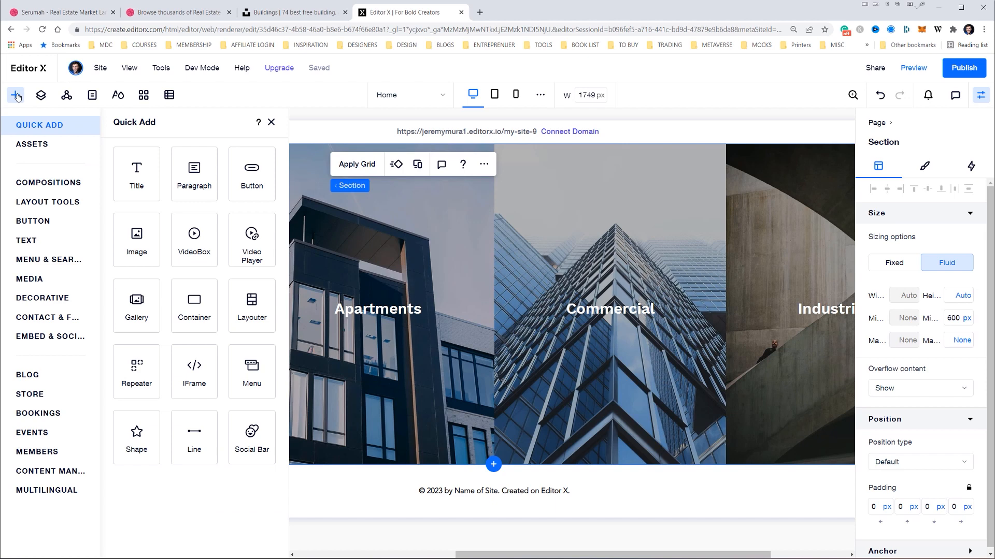
drag(136, 435, 78, 183)
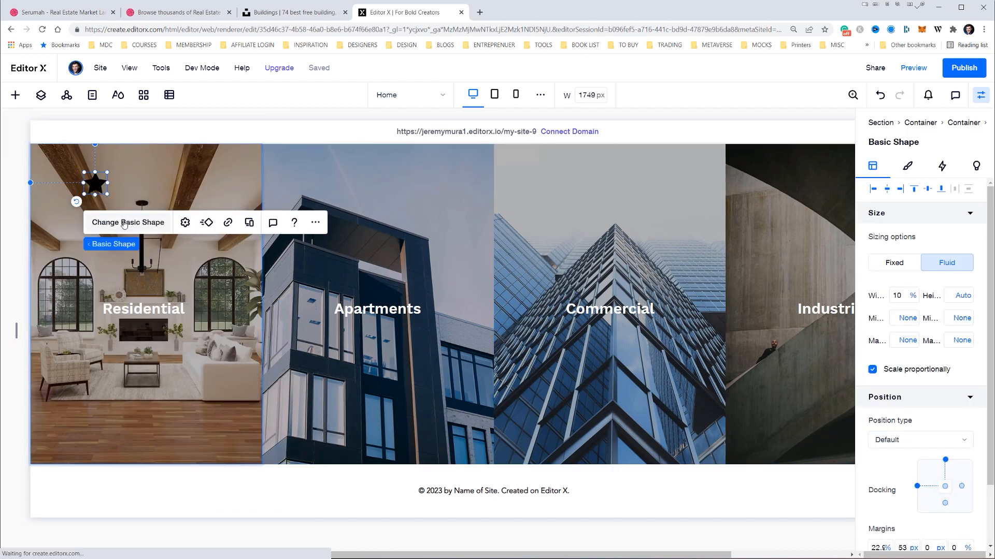
click(125, 223)
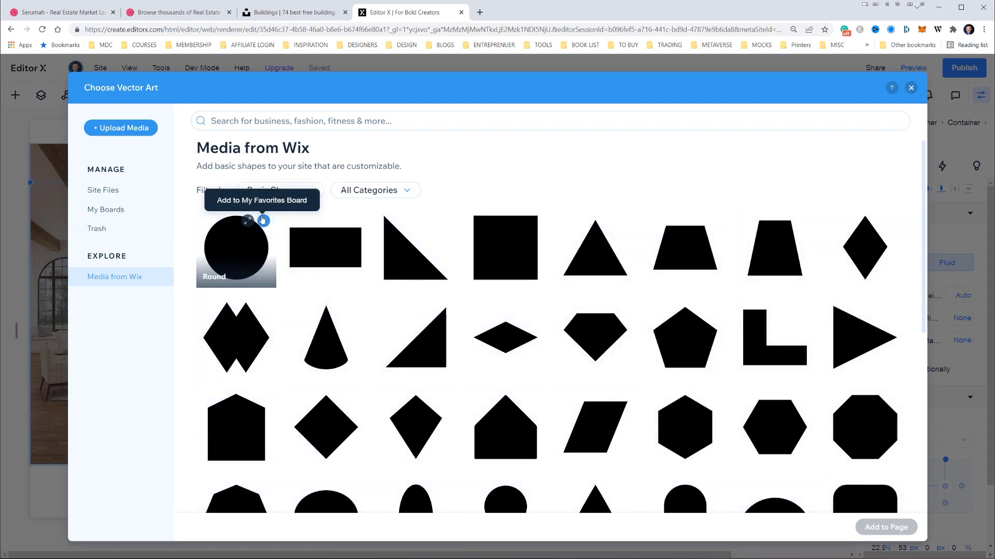
click(102, 191)
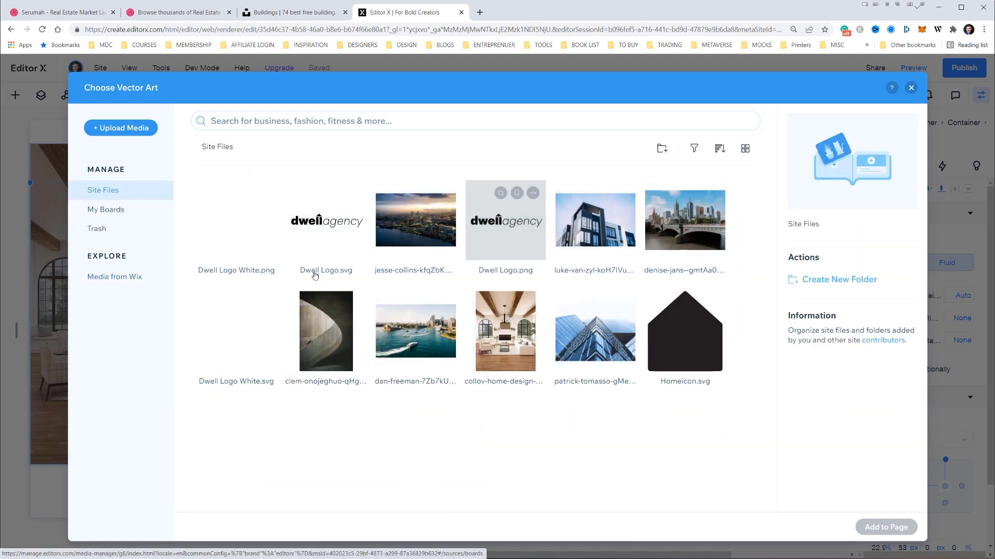
double_click(236, 333)
- Enlarge the white Dwell logo to about 42.6% width and position it in the upper-left corner of the Residential column
drag(107, 193, 162, 246)
drag(112, 213, 82, 178)
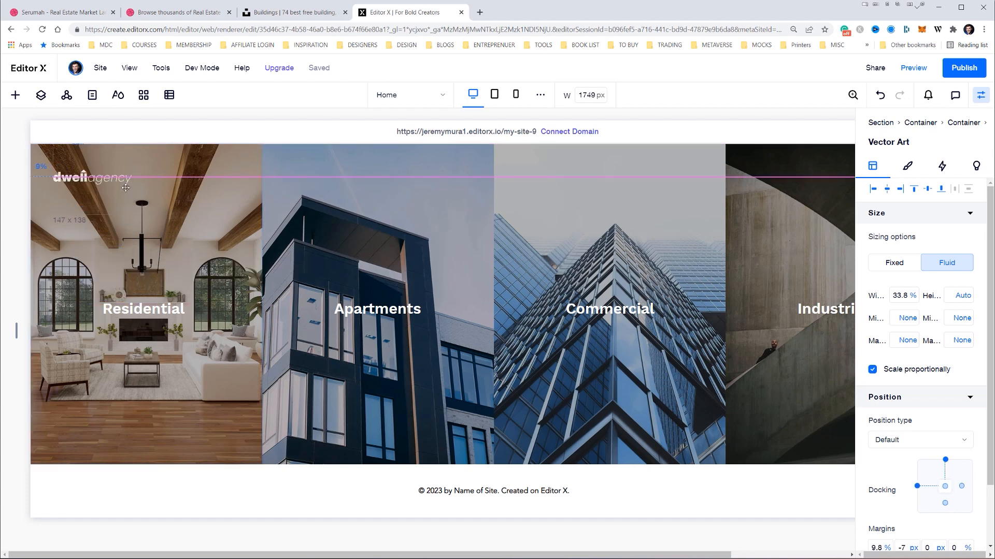
drag(133, 214, 153, 234)
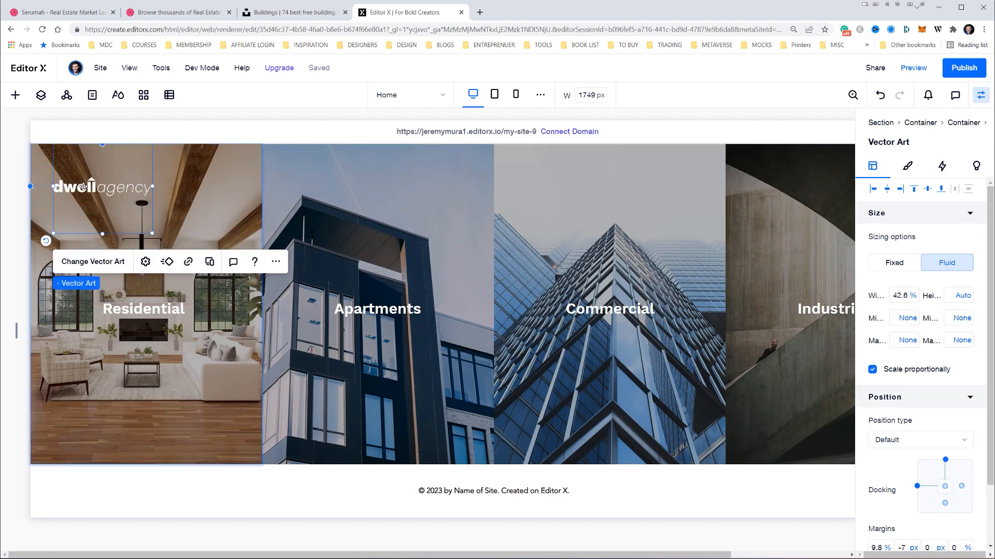
drag(81, 187, 107, 183)
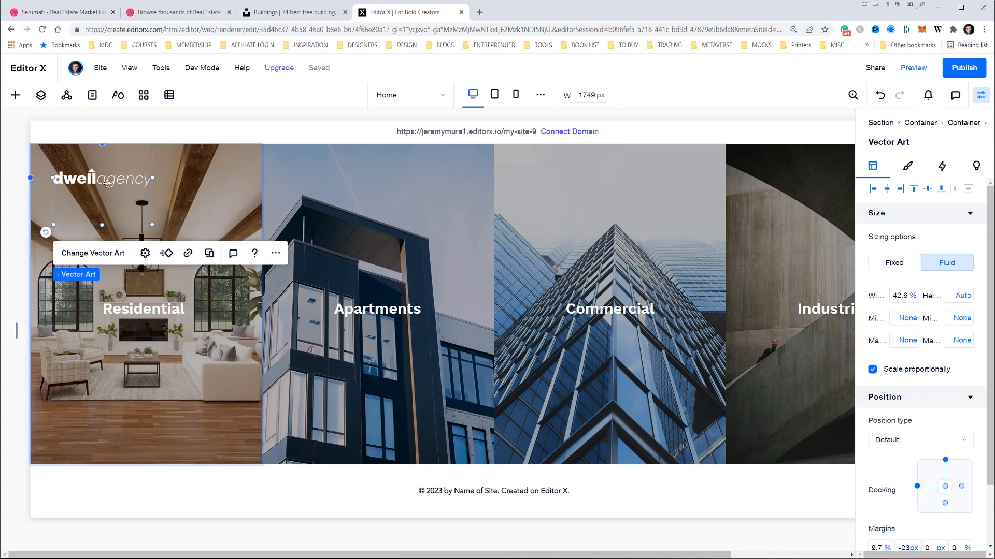
- Link the logo vector art to the Home page, opening in the current window, and close its settings
click(146, 257)
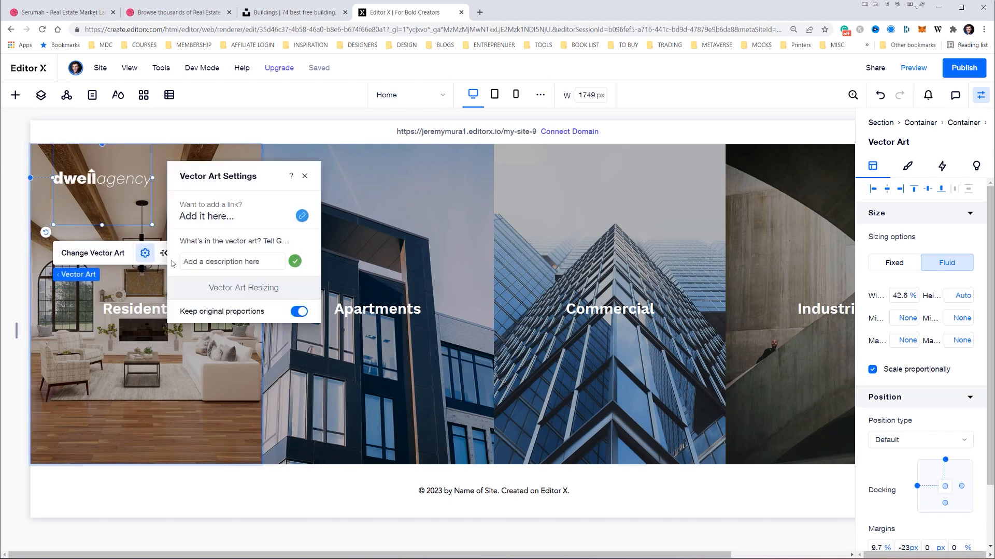
click(216, 216)
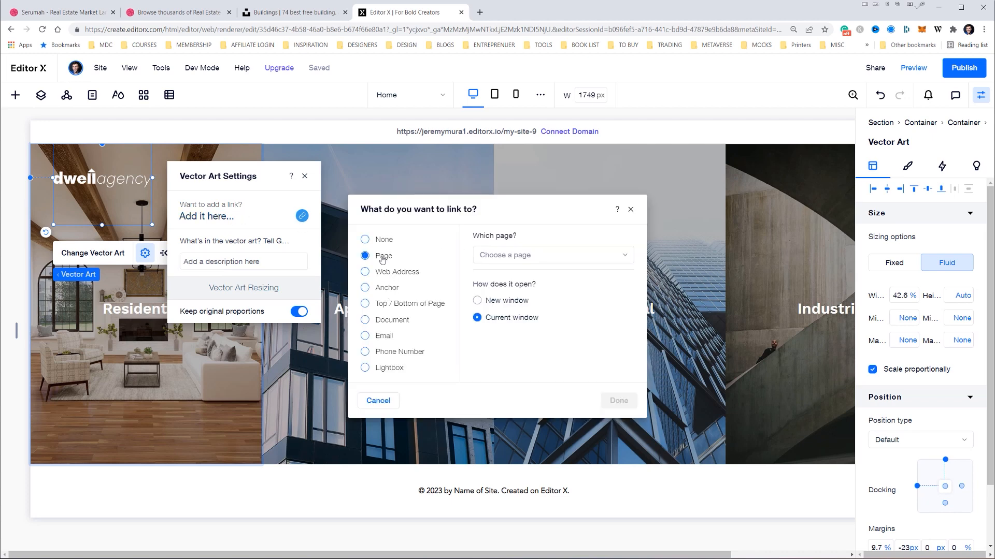
click(539, 254)
click(541, 272)
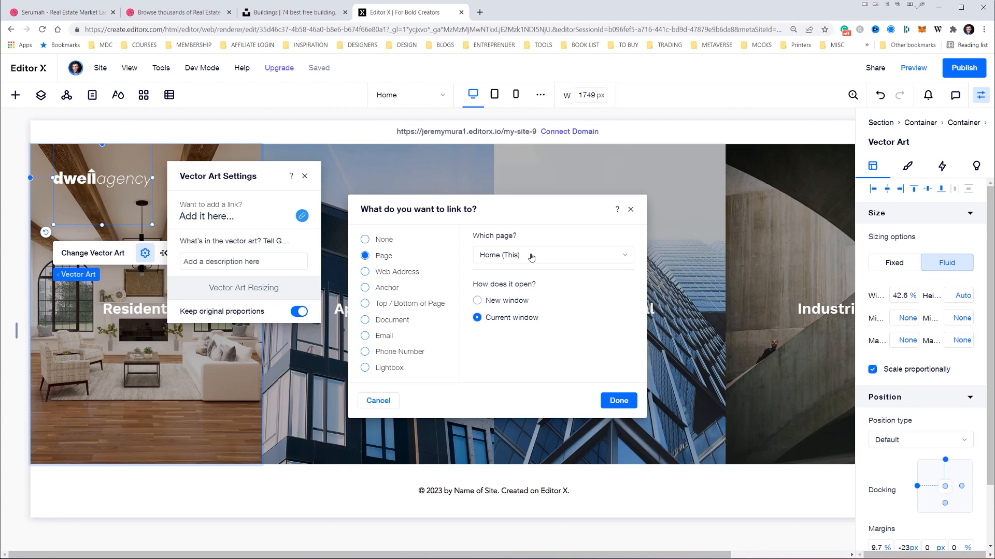
click(621, 402)
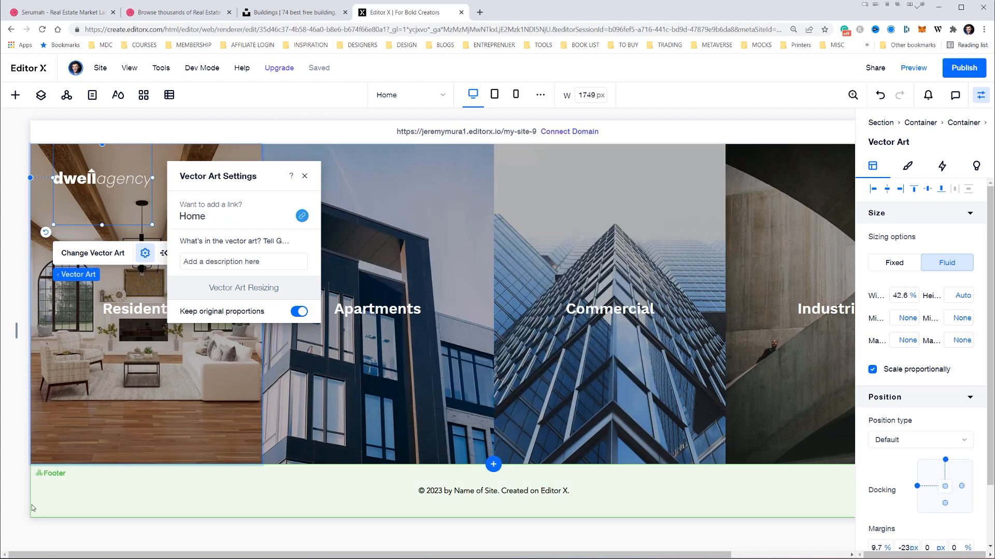
click(308, 558)
click(433, 530)
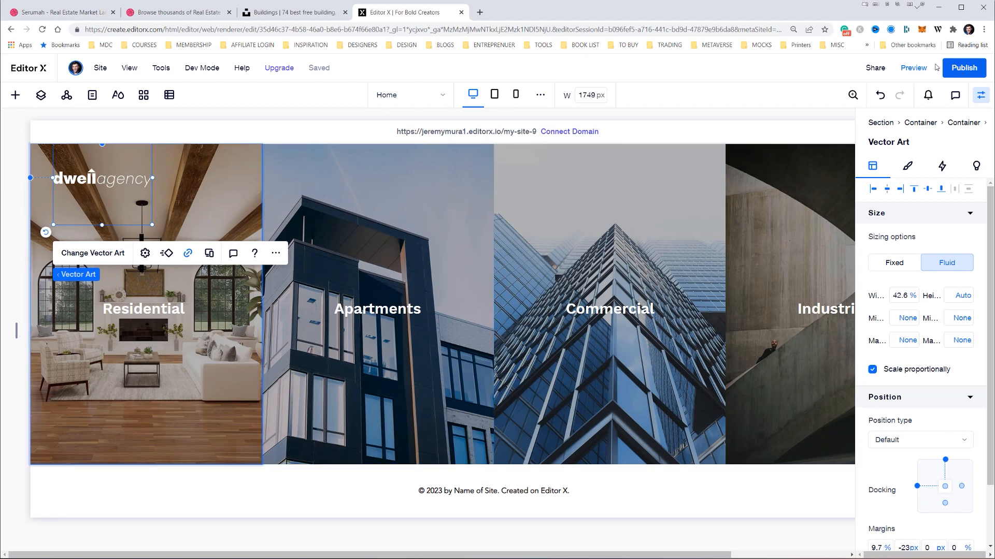
- Preview the four-column hero page at desktop size, return to editing and dismiss the publish prompt
click(913, 67)
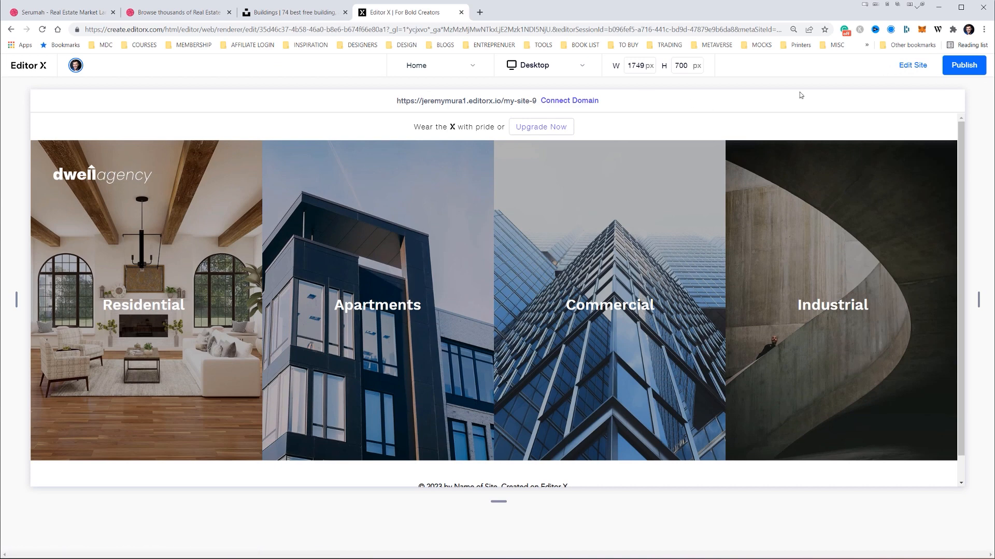
click(910, 68)
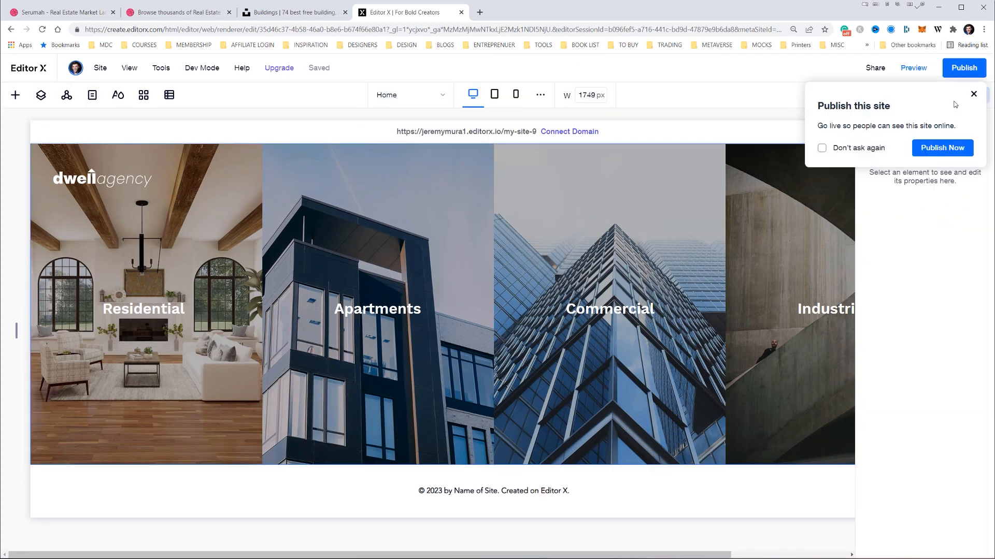
click(973, 94)
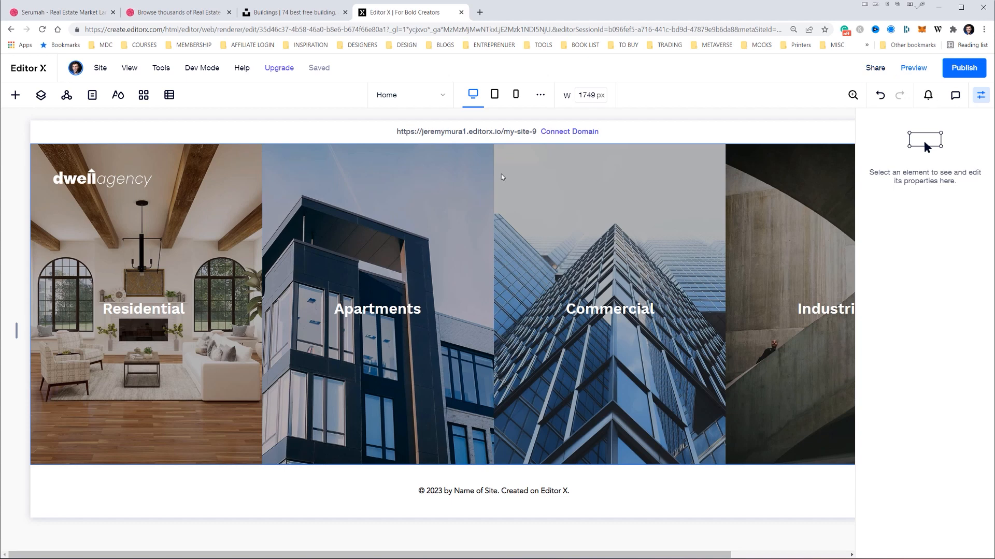
click(980, 95)
click(981, 95)
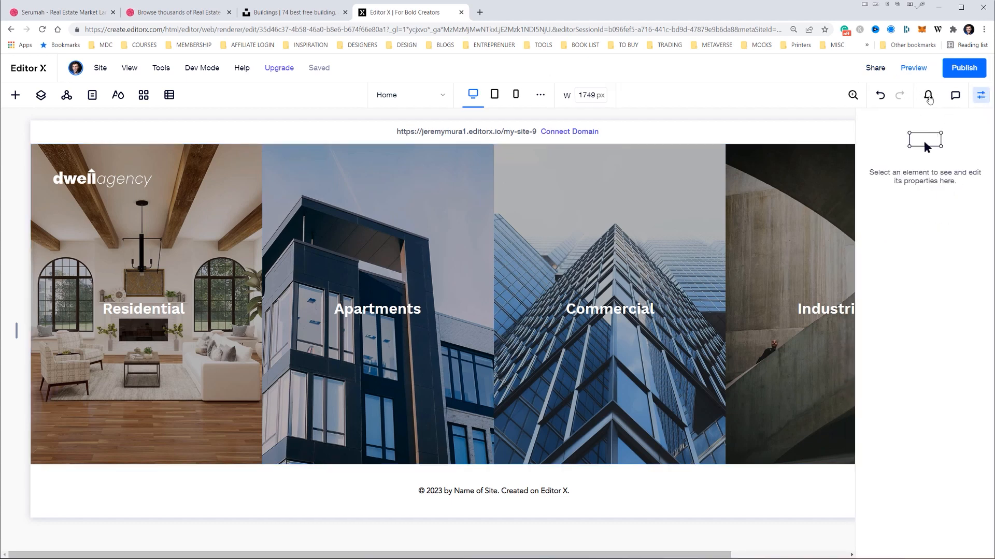
- Collapse the expanded column containers in the layer list and select the Industrial column's container
click(236, 217)
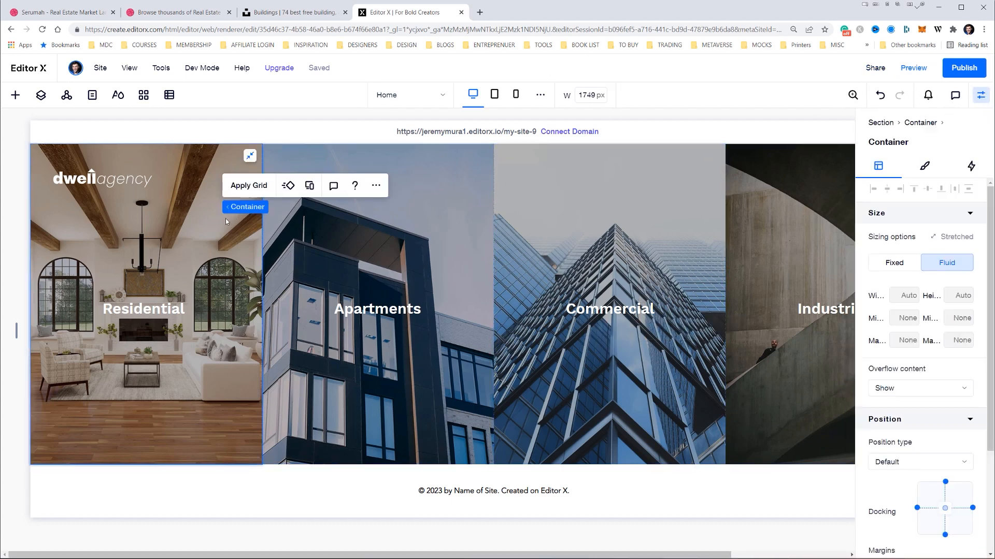
click(41, 94)
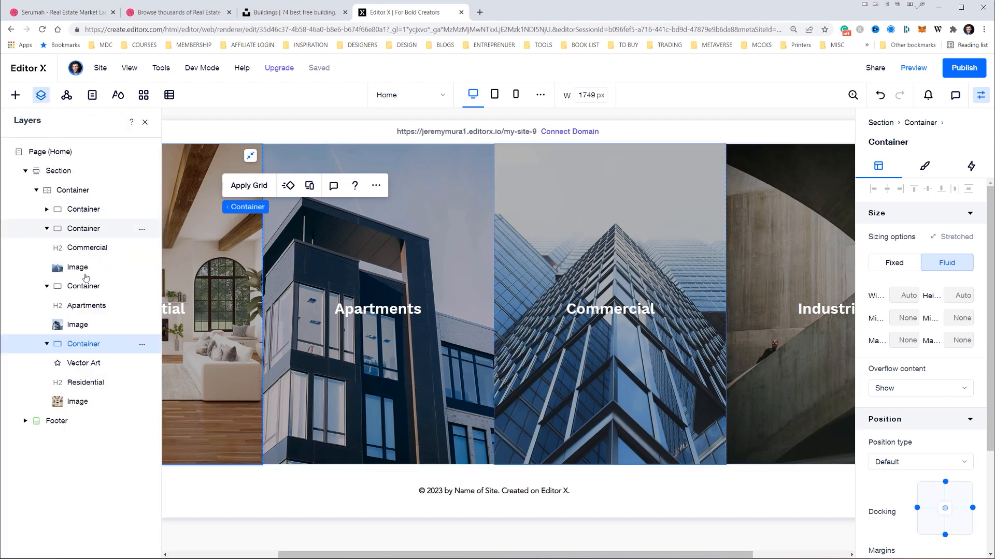
click(85, 290)
click(83, 230)
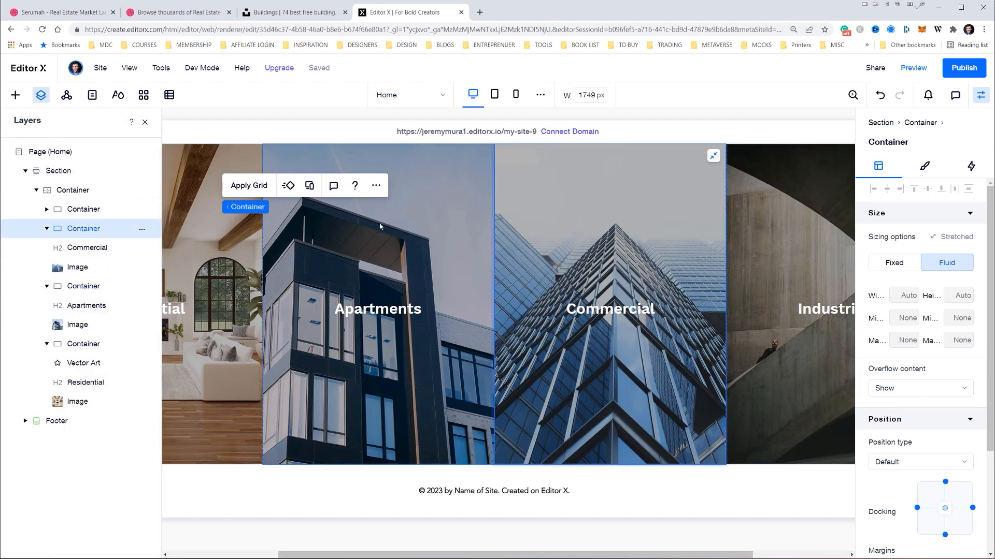
click(86, 210)
click(47, 229)
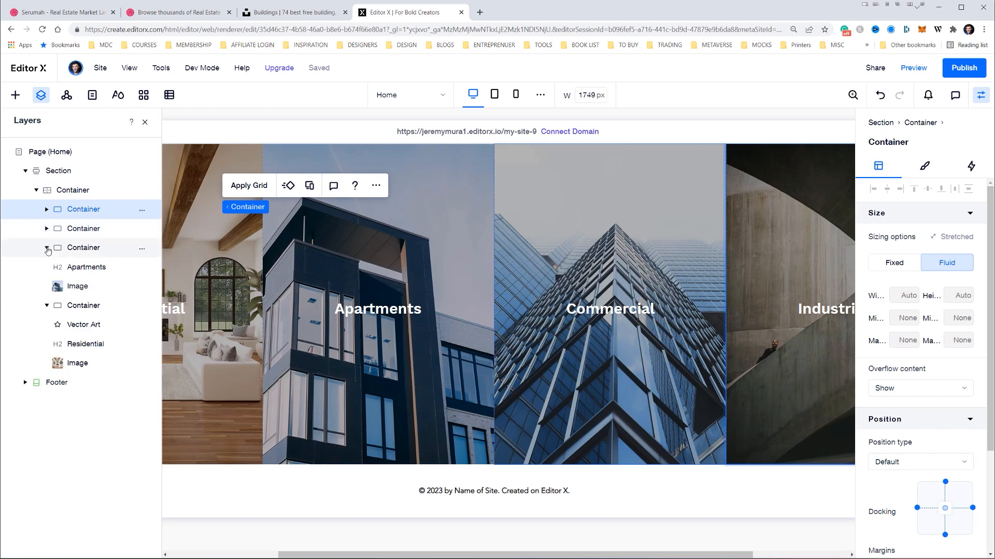
click(46, 247)
click(47, 266)
- Add a Grow hover interaction to the Industrial container, ending at 0.5 seconds with Ease In and Out easing
click(971, 166)
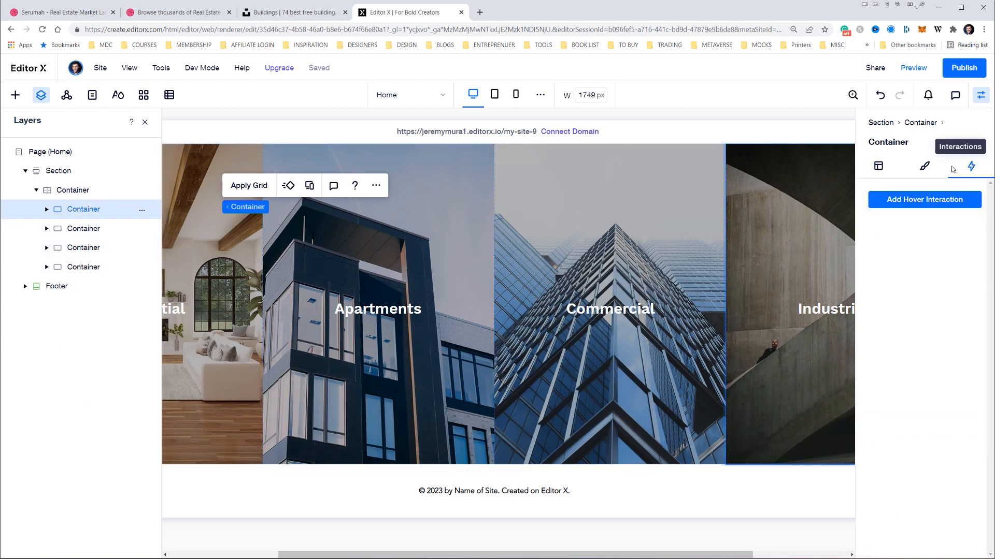
click(906, 205)
click(948, 215)
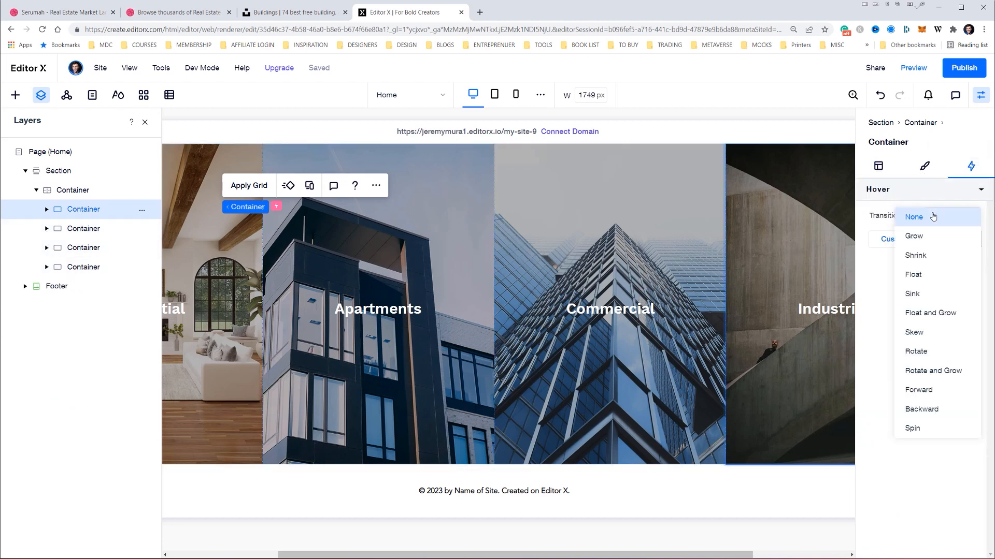
click(914, 236)
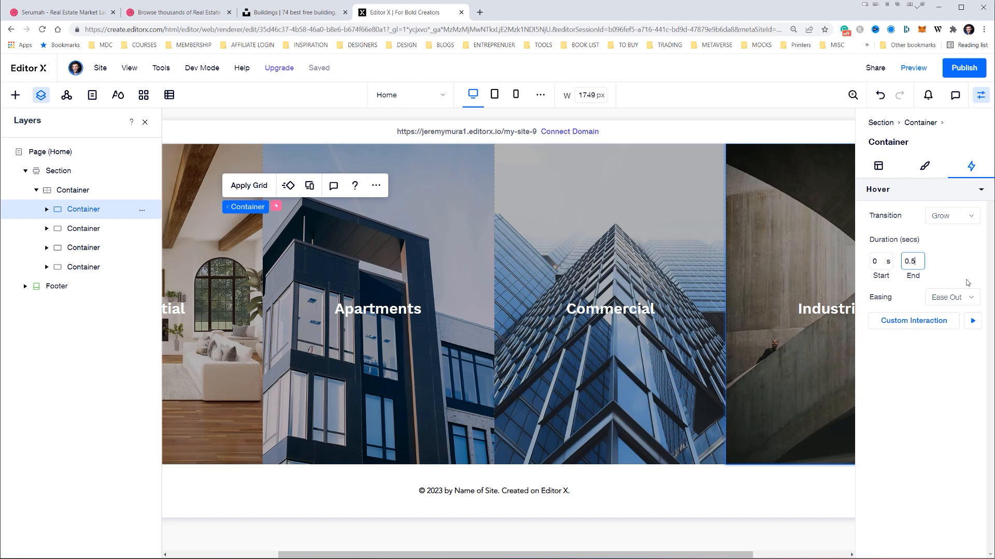
click(958, 297)
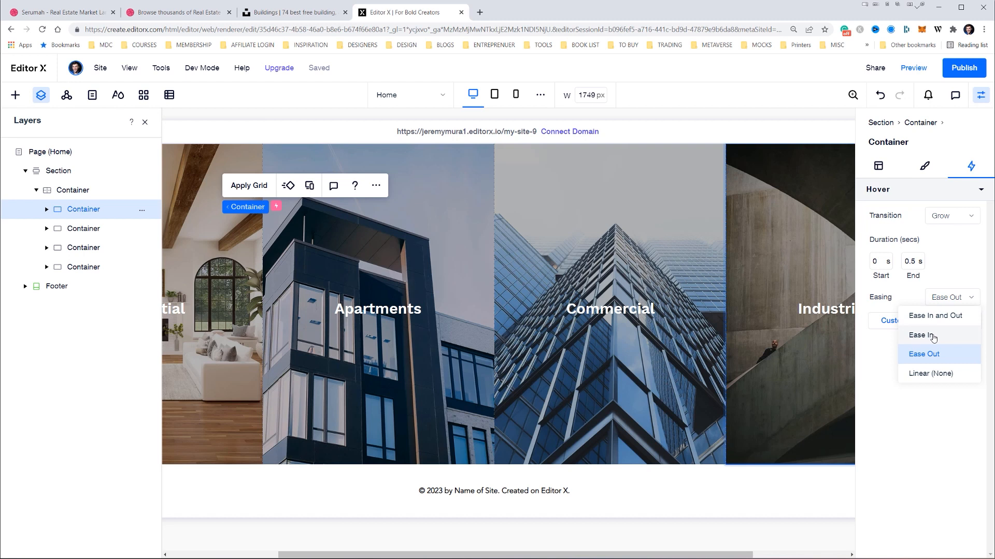
click(927, 317)
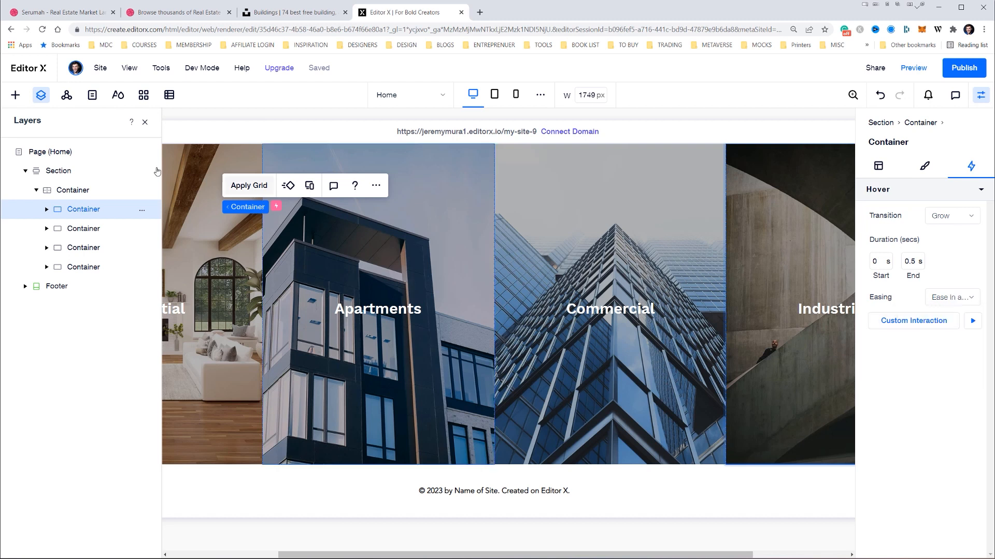
- Close the layer list, play the Industrial column's hover effect, and test it in the site preview before returning to editing
click(145, 122)
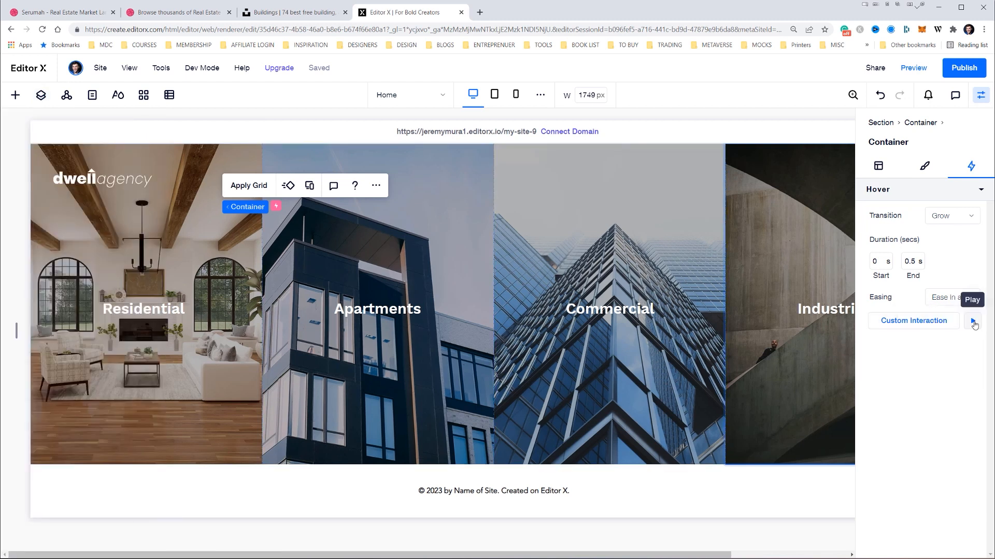
click(972, 322)
click(912, 70)
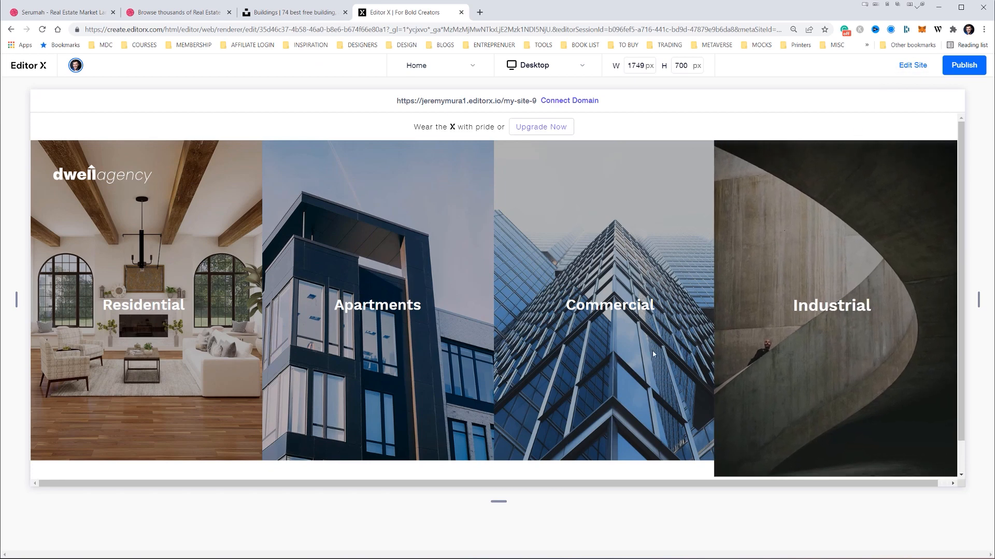
click(913, 65)
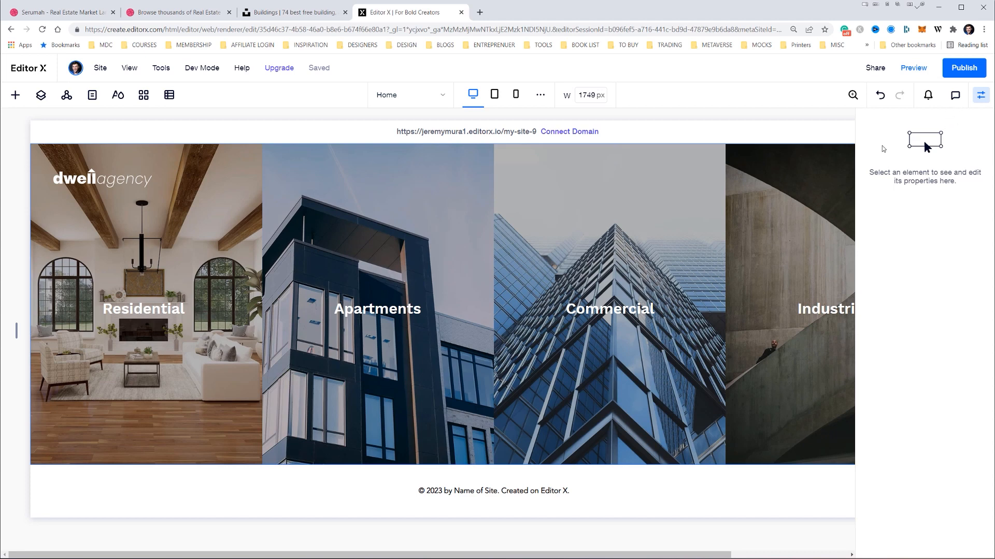
- Open the Industrial container's custom hover interaction and examine its state options, timing and adjustment settings
click(810, 177)
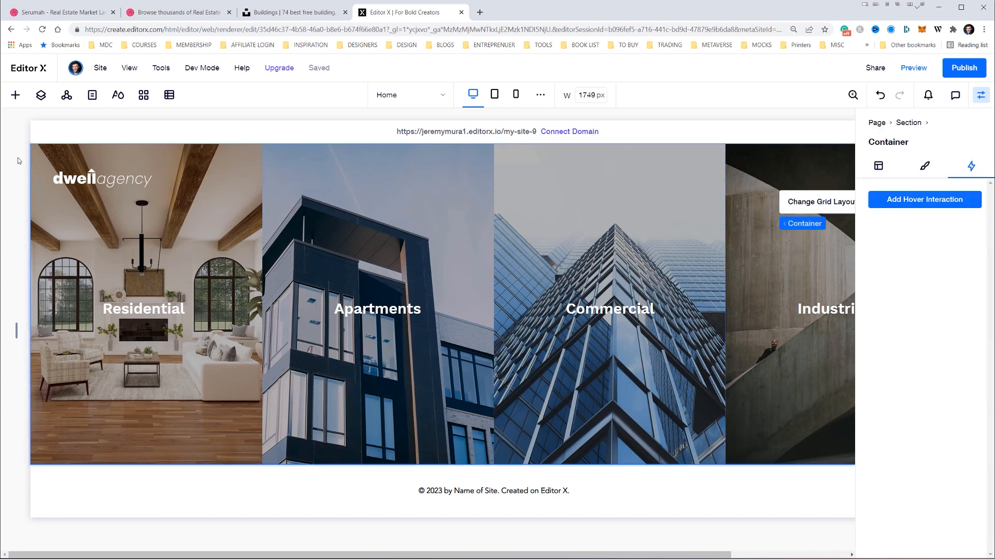
click(41, 95)
click(65, 208)
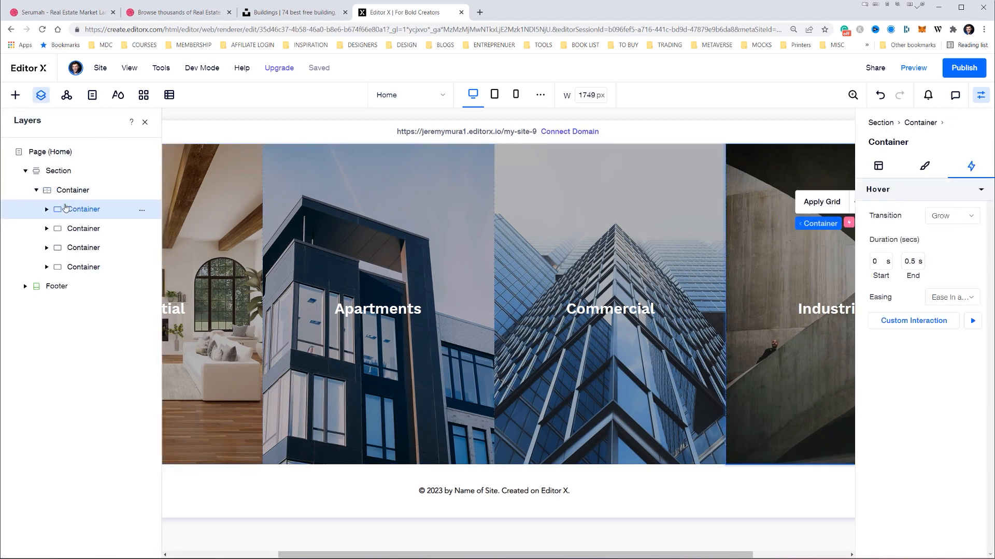
click(913, 320)
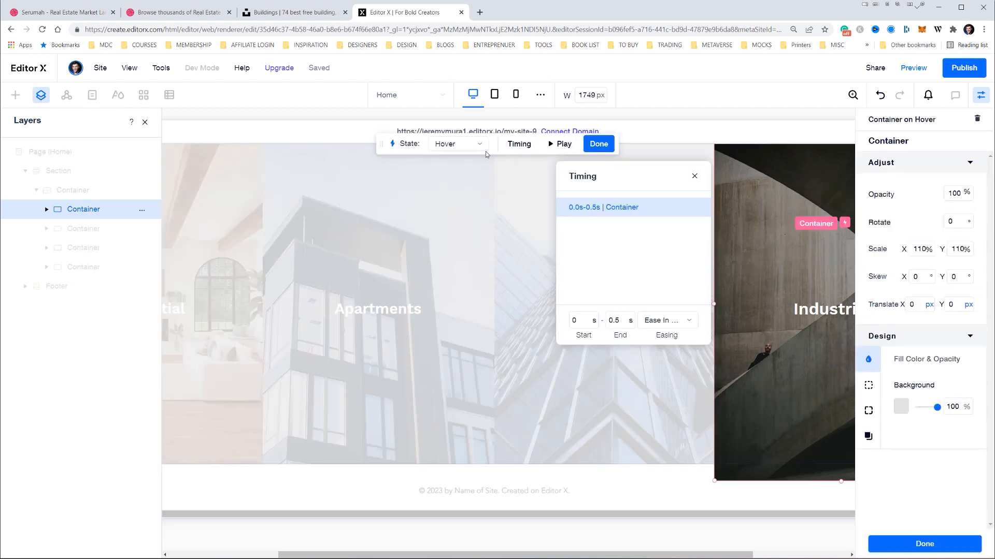
click(466, 145)
click(461, 145)
click(461, 148)
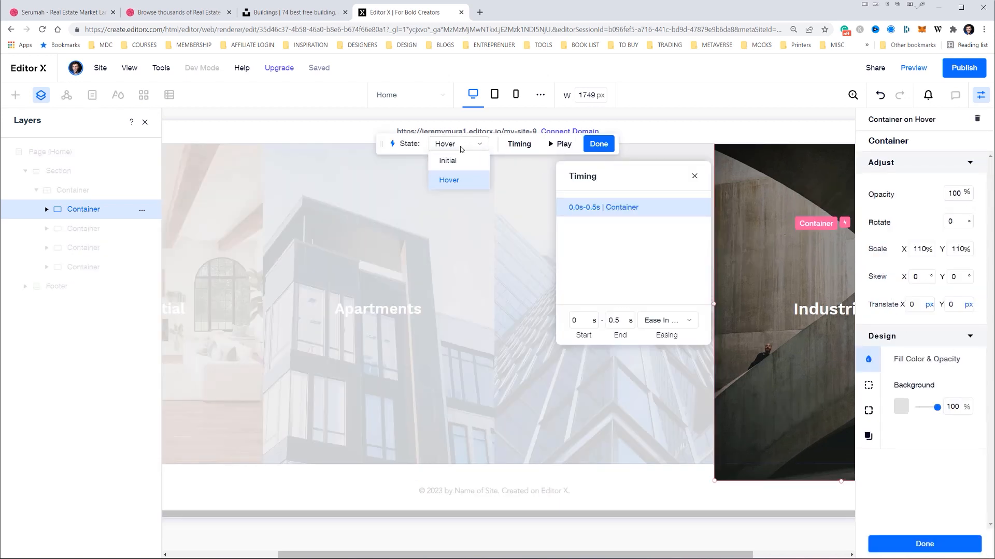
click(461, 148)
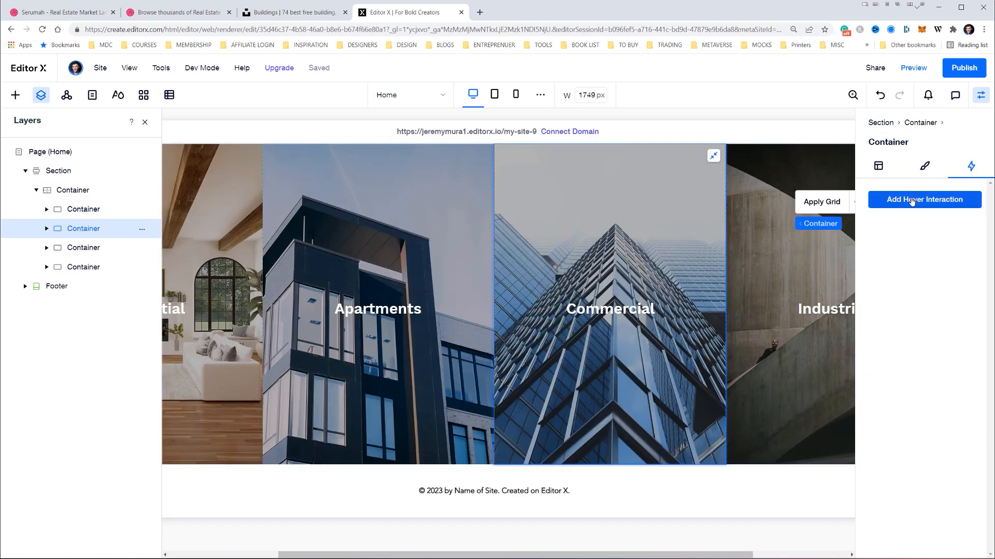
- Give the Commercial container a Grow hover interaction ending at 0.5 seconds with Ease In and Out easing, and play it
click(912, 201)
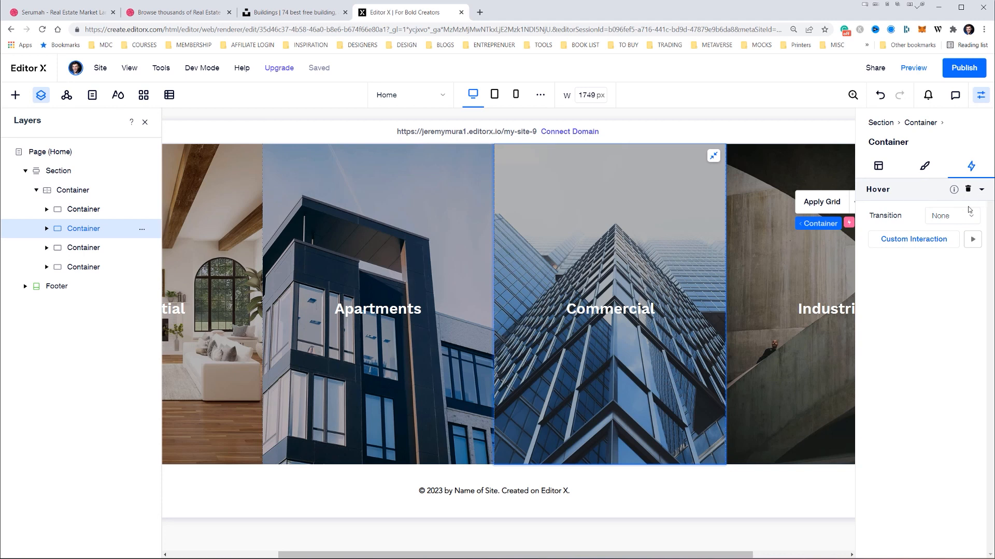
click(967, 213)
click(937, 239)
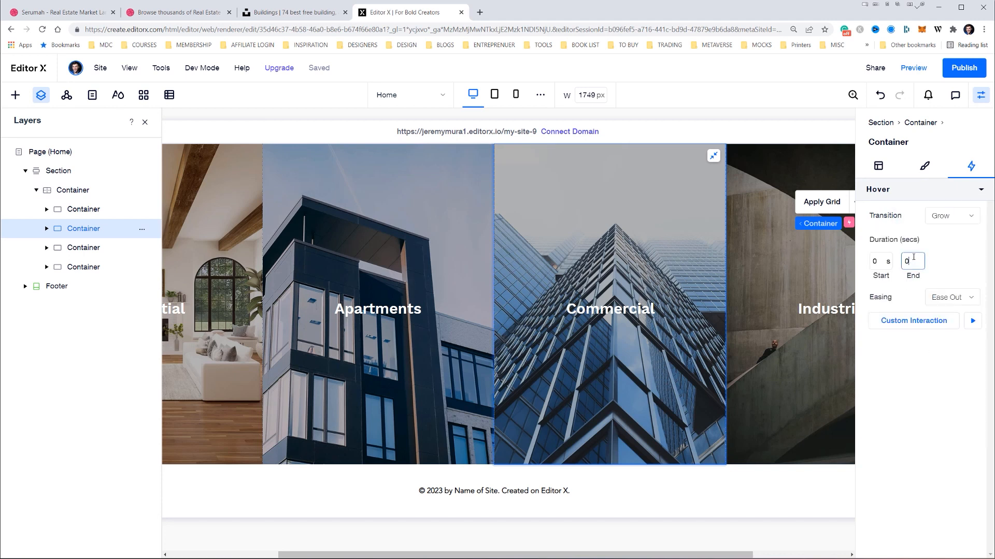
click(953, 297)
click(914, 318)
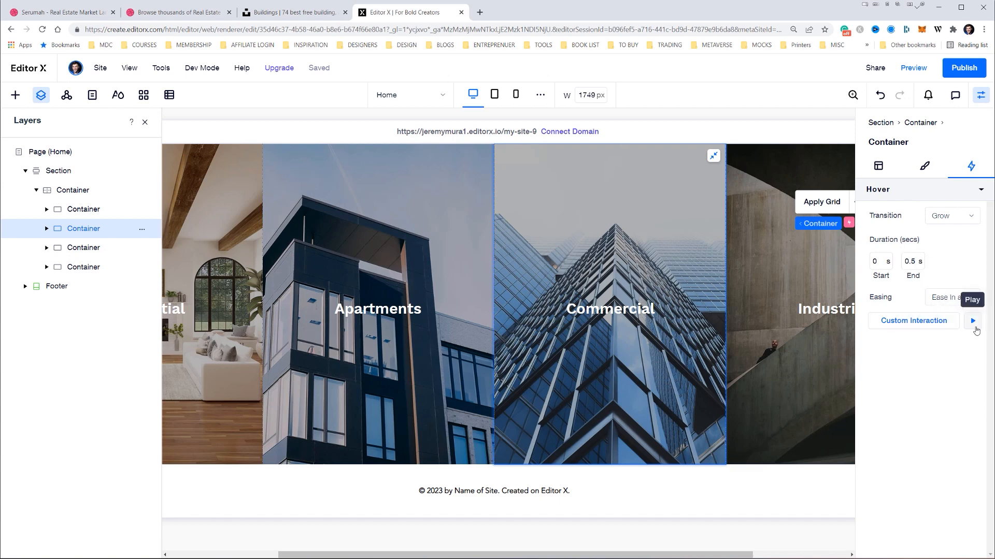
click(972, 322)
click(977, 326)
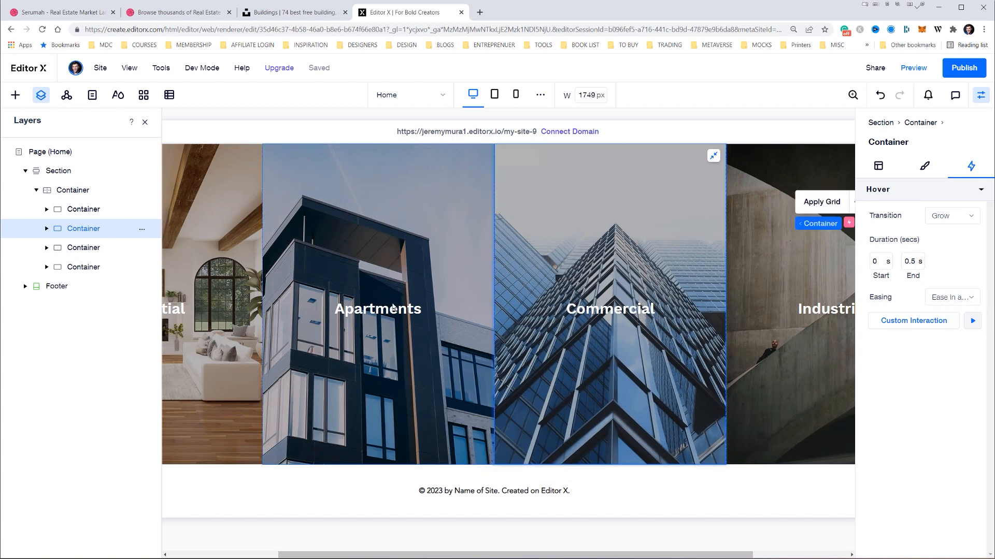
- Give the Apartments container a Grow hover interaction ending at 5 seconds with Ease In and Out easing
click(393, 306)
click(319, 217)
click(74, 252)
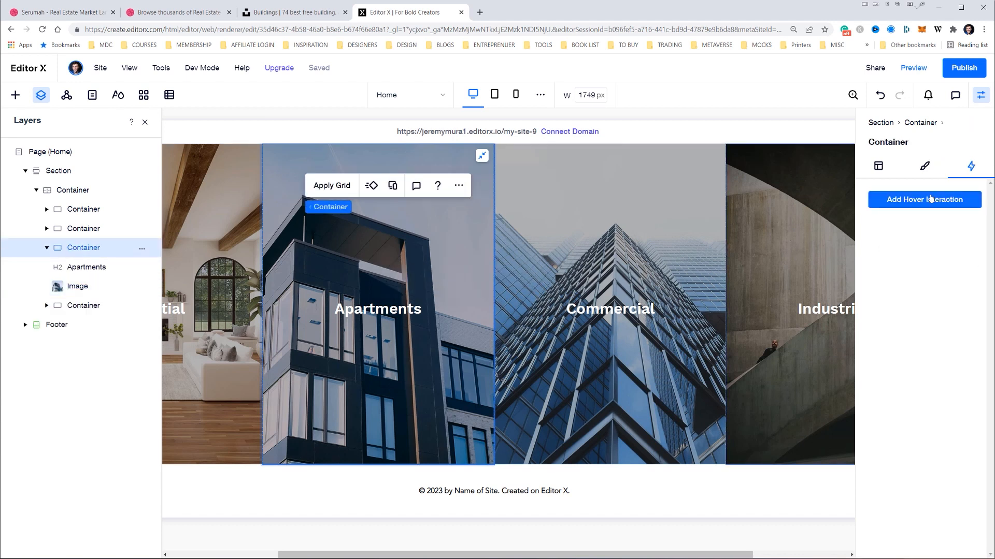
click(930, 200)
click(940, 217)
click(933, 231)
click(919, 257)
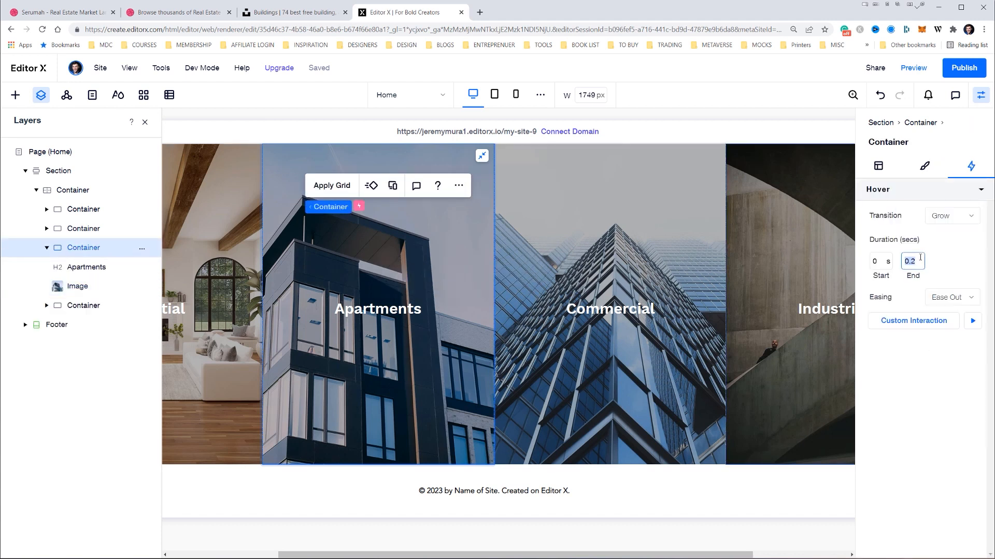
click(952, 297)
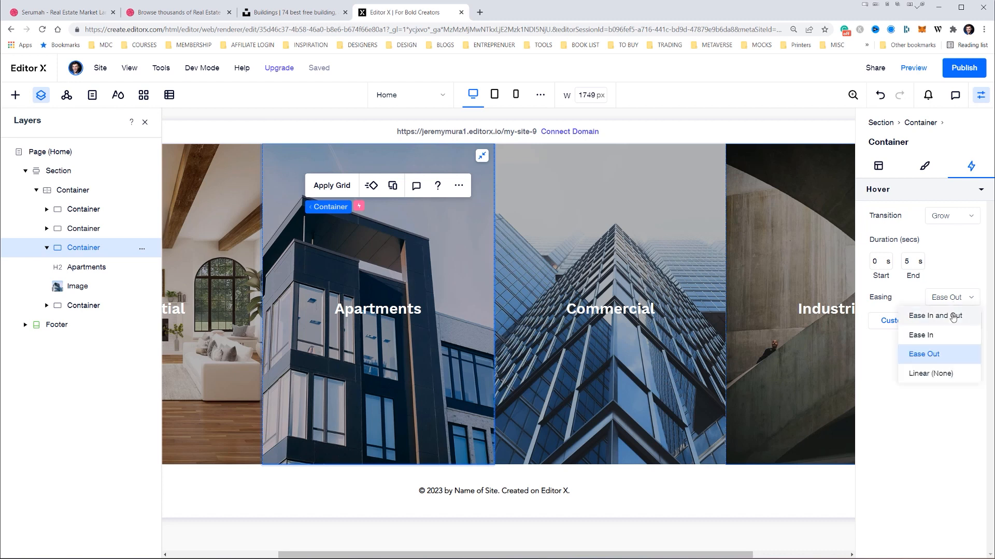
click(932, 317)
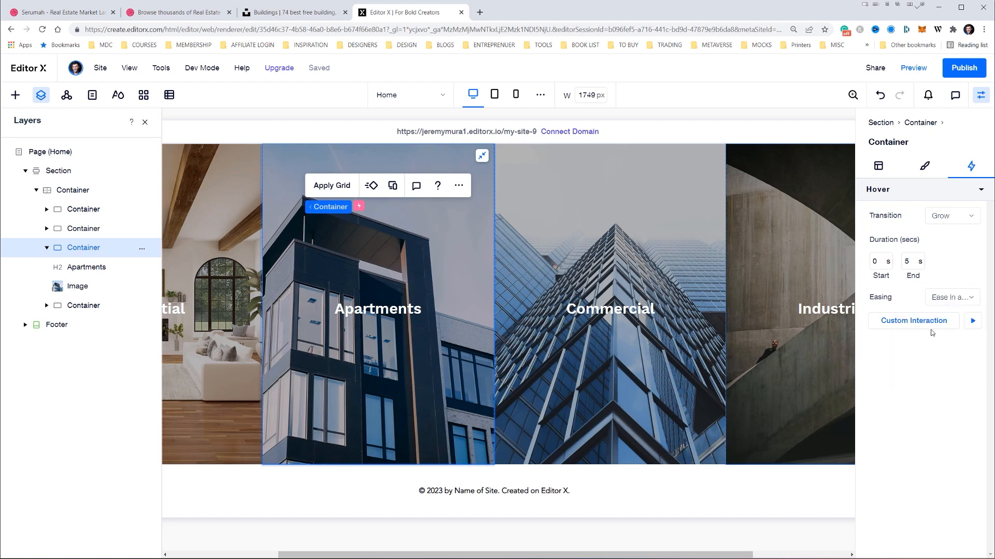
- Play the Apartments container's hover effect and set its end time to 0.5 seconds
click(973, 322)
click(909, 263)
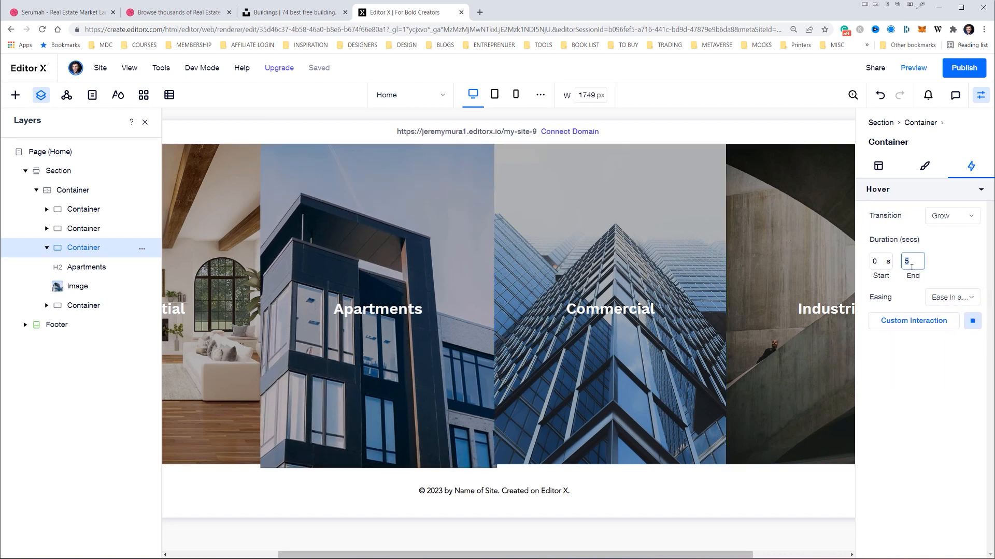
click(939, 275)
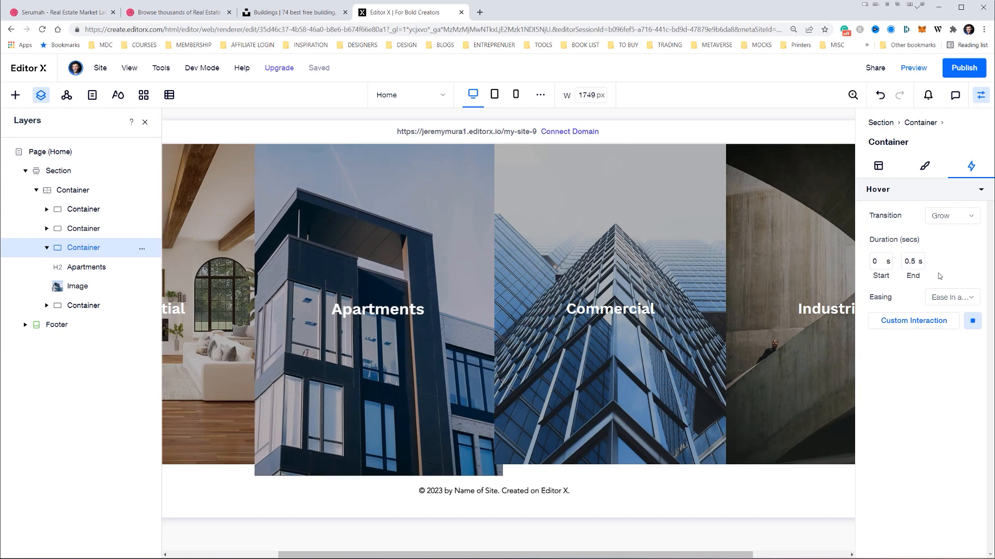
click(973, 321)
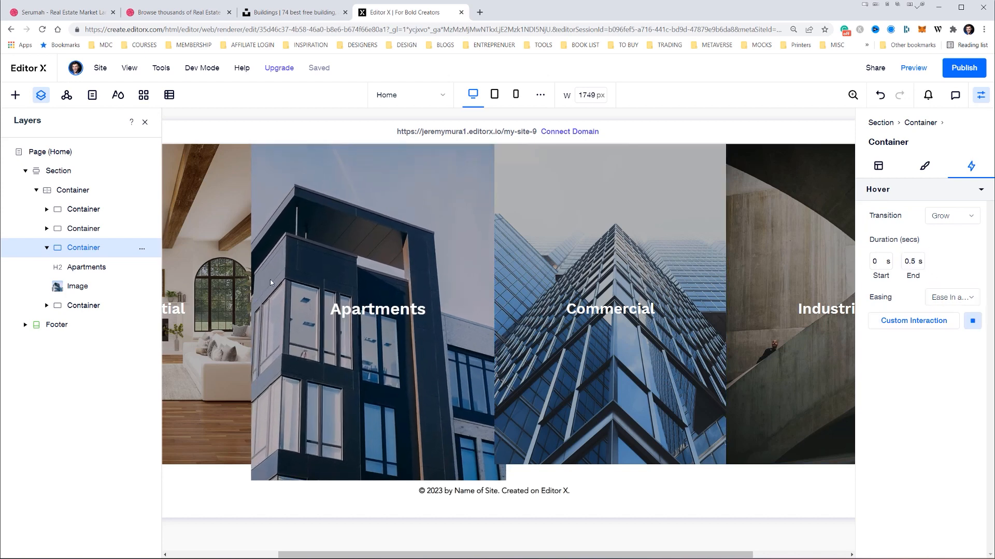
- Give the Residential container a Grow hover interaction ending at 5 seconds with Ease In and Out easing, play it and close the layer list
click(83, 306)
click(103, 249)
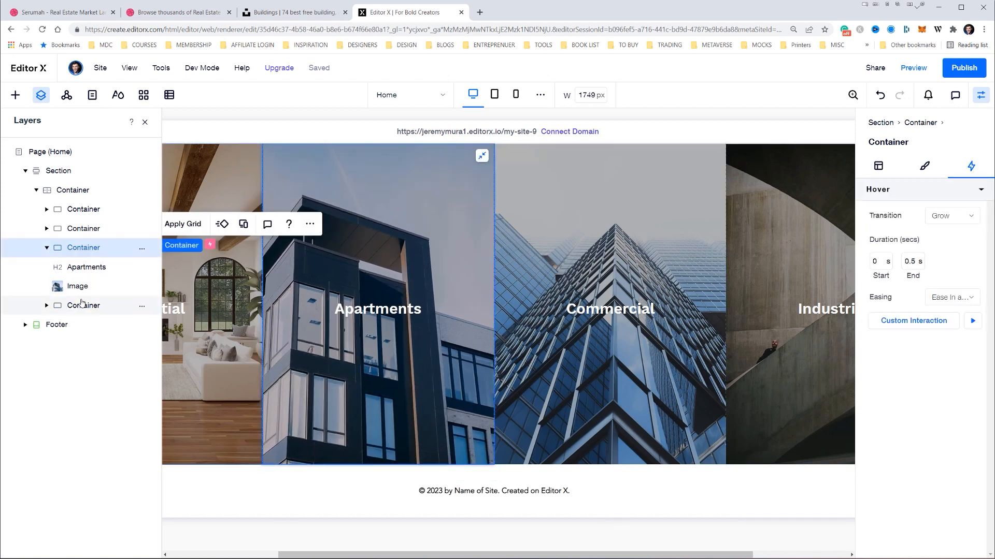
click(81, 306)
click(925, 200)
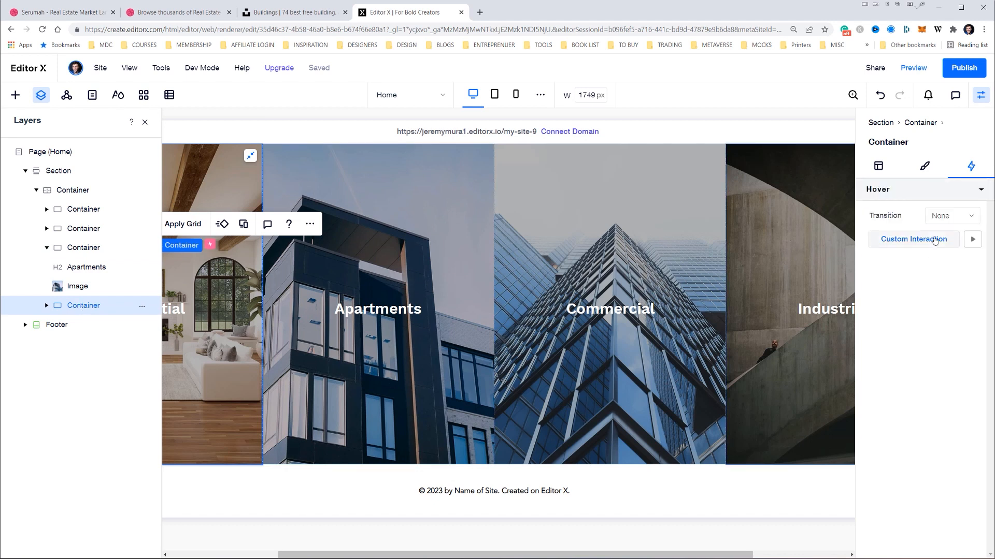
click(927, 216)
click(914, 236)
click(915, 261)
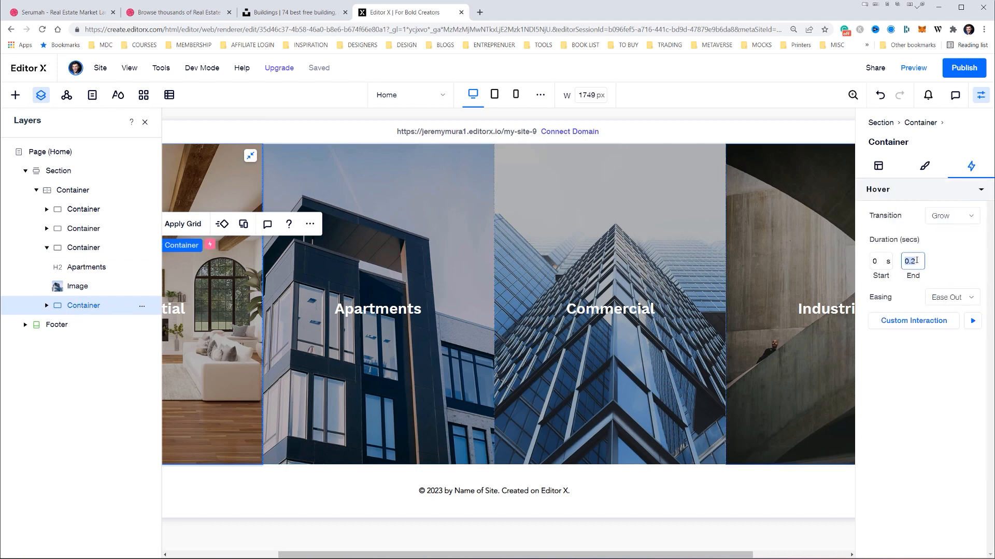
click(943, 298)
click(946, 372)
click(972, 321)
click(145, 122)
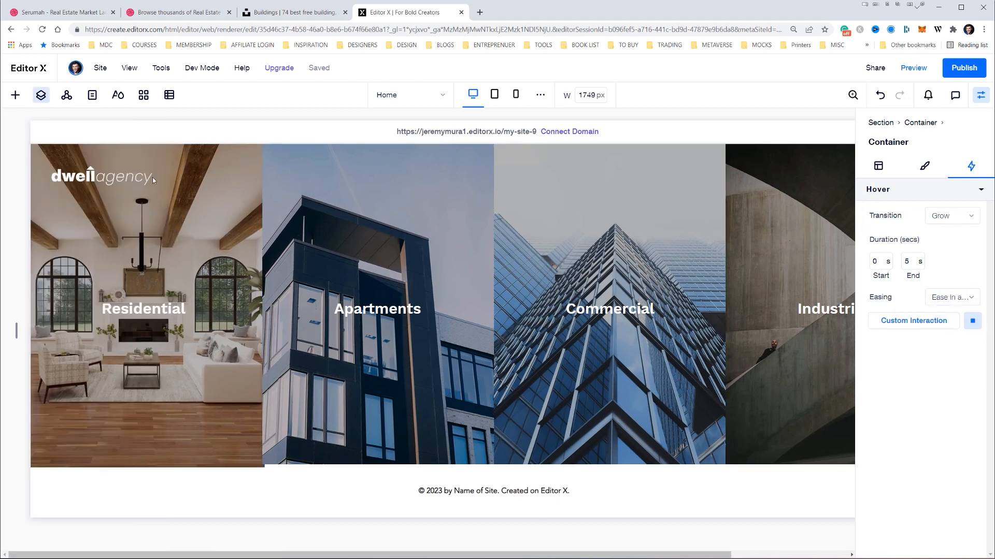
- Set the Residential container's hover end time to 0.5 seconds and preview the hover effects of the hero columns
click(386, 262)
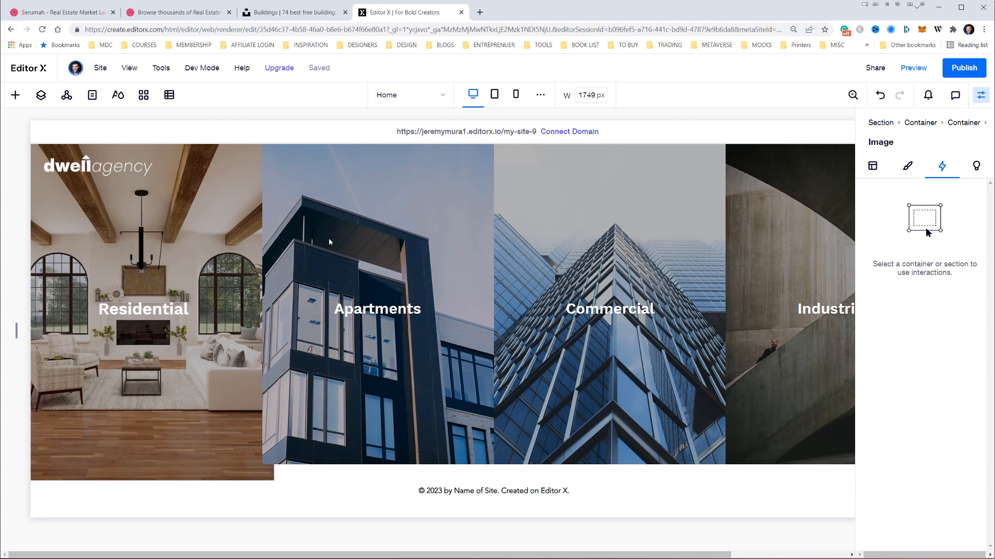
click(231, 253)
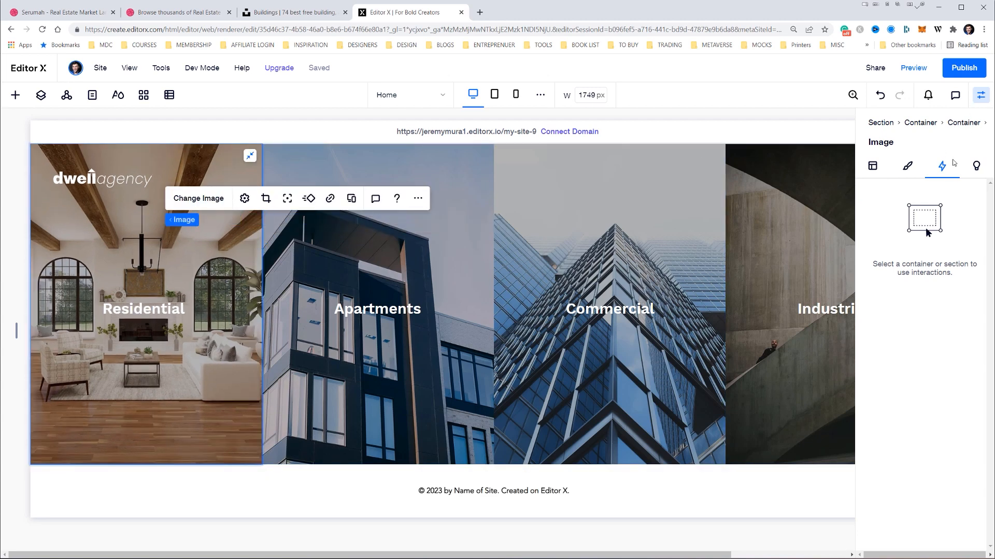
click(41, 95)
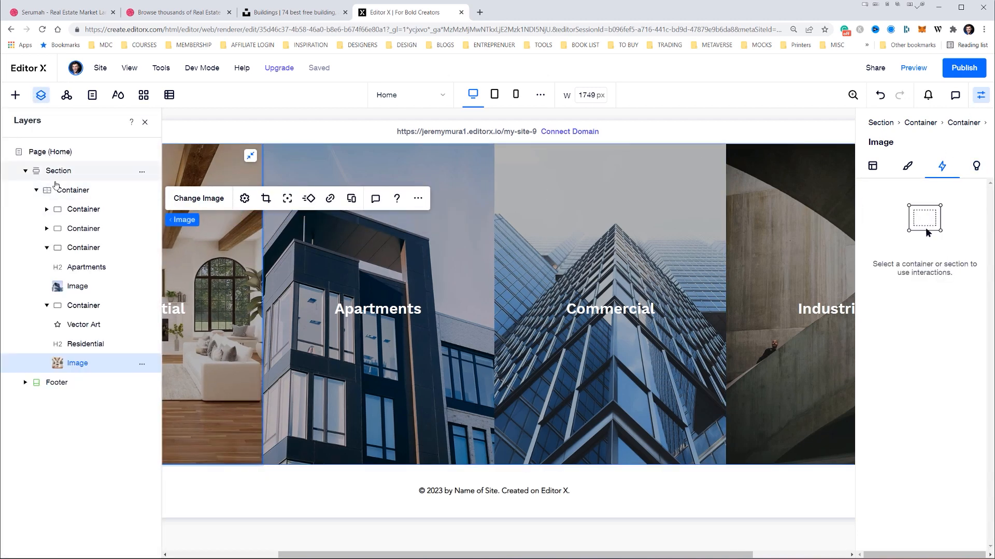
click(72, 191)
click(78, 209)
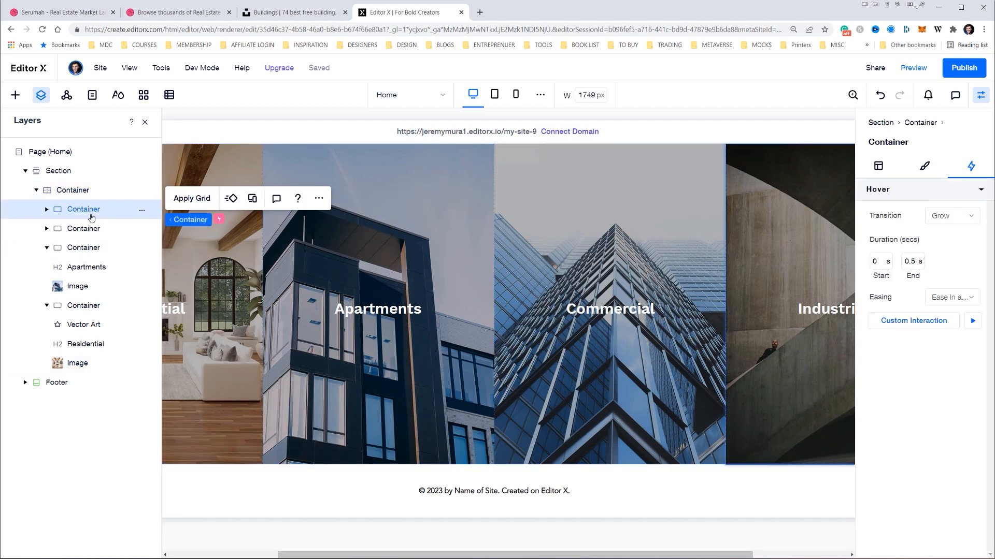
click(80, 306)
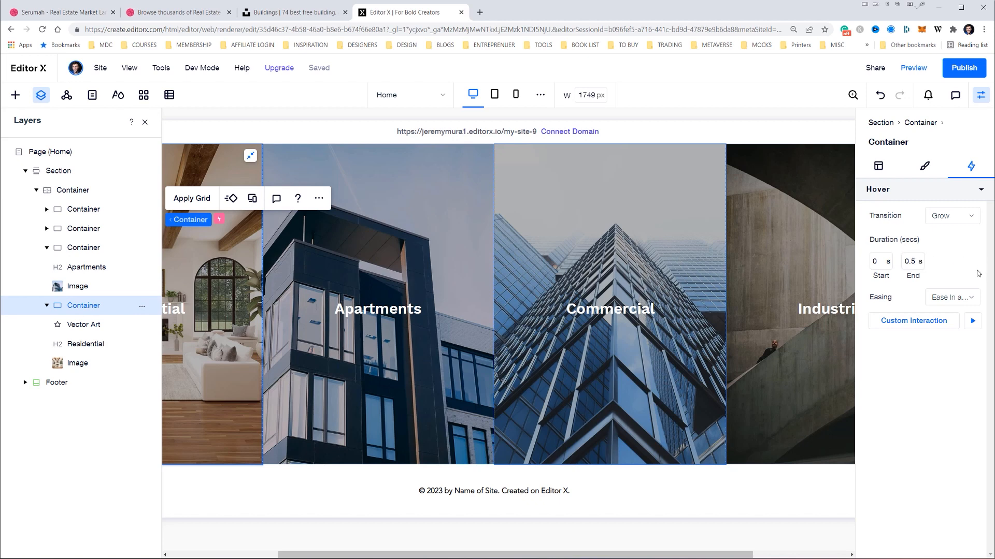
click(913, 68)
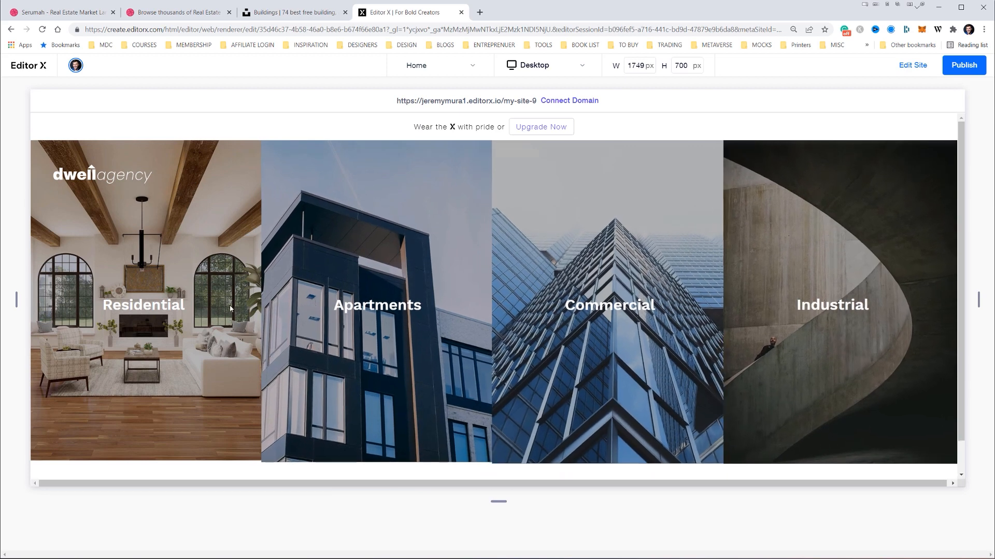
click(912, 66)
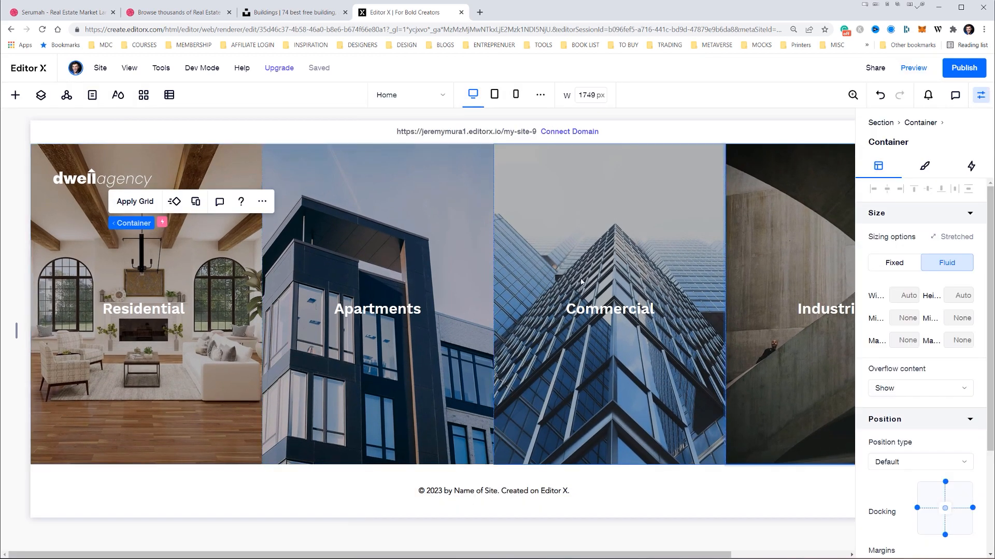
- Hide the inspector and add a blank section between the hero columns and the footer
click(981, 96)
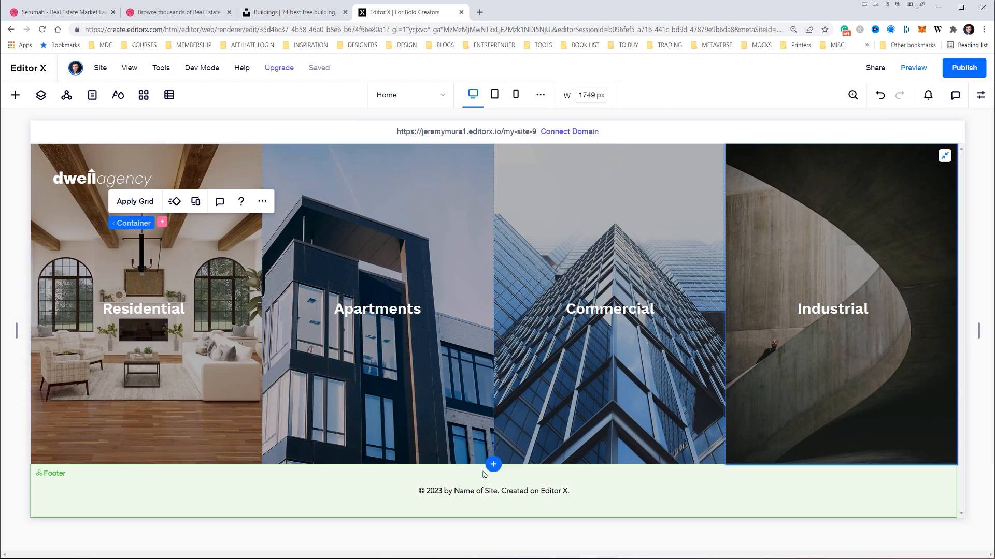
click(493, 465)
click(461, 412)
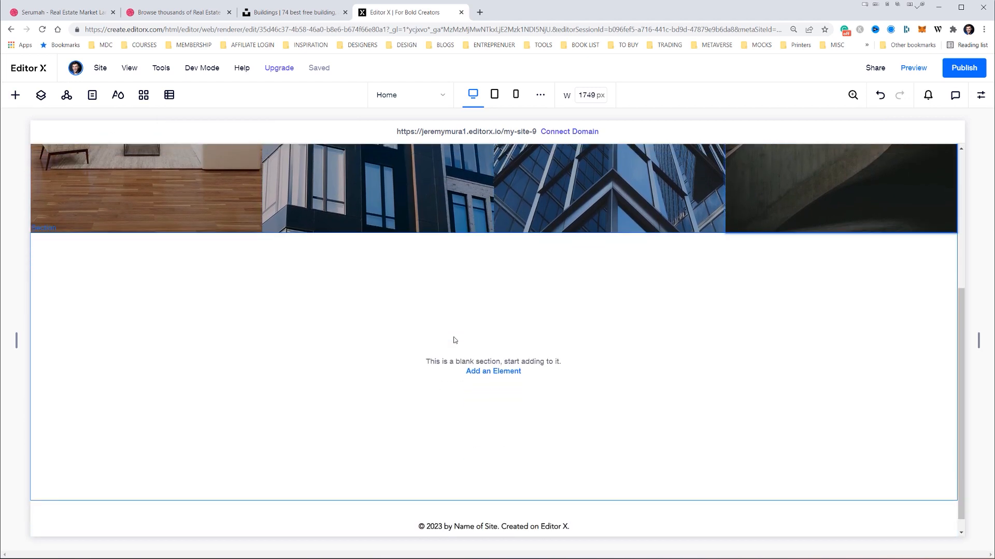
- Switch to Illustrator and examine the mockup's search box, location cards and color palette, before returning to Editor X
key(alt+Tab)
scroll(446, 178, down, 5)
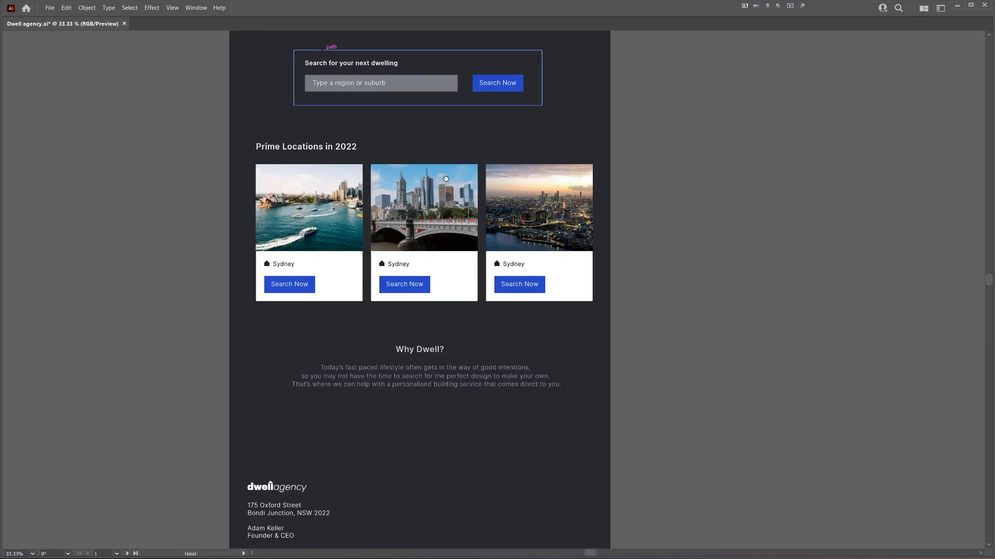
drag(446, 178, 294, 399)
drag(702, 106, 526, 231)
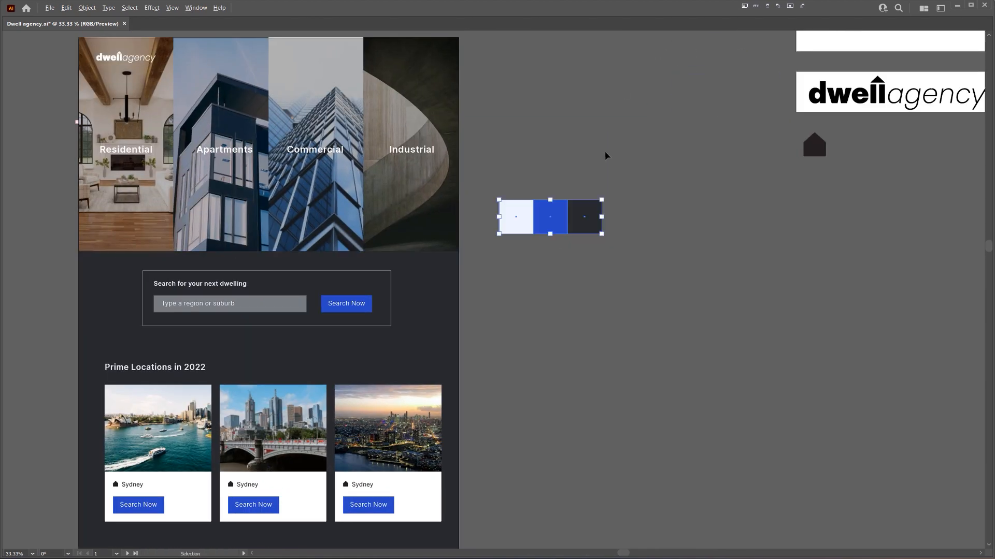
scroll(604, 152, up, 2)
drag(603, 180, 592, 150)
key(alt+Tab)
- Open the site color styles and bring up the custom color picker for the middle action color
click(118, 95)
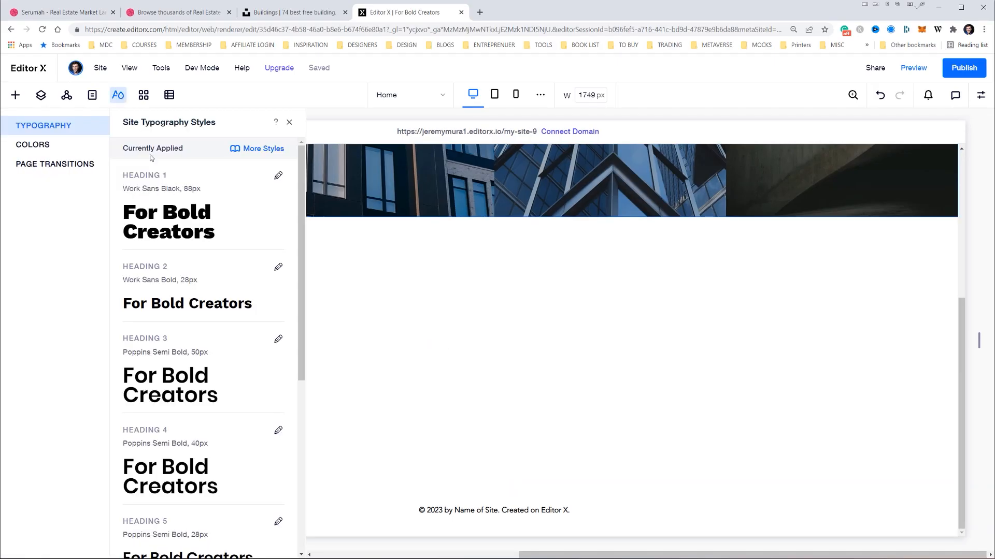
click(33, 145)
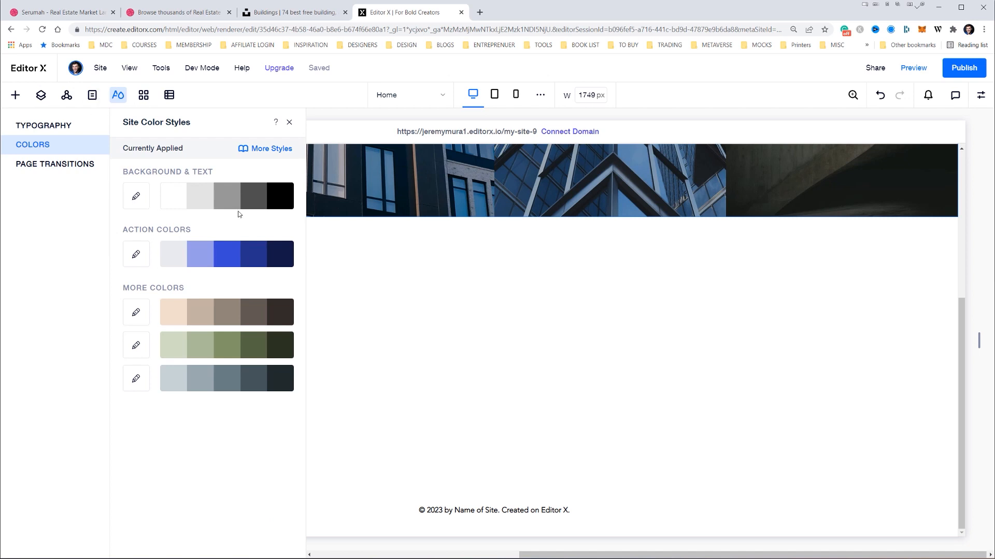
click(231, 256)
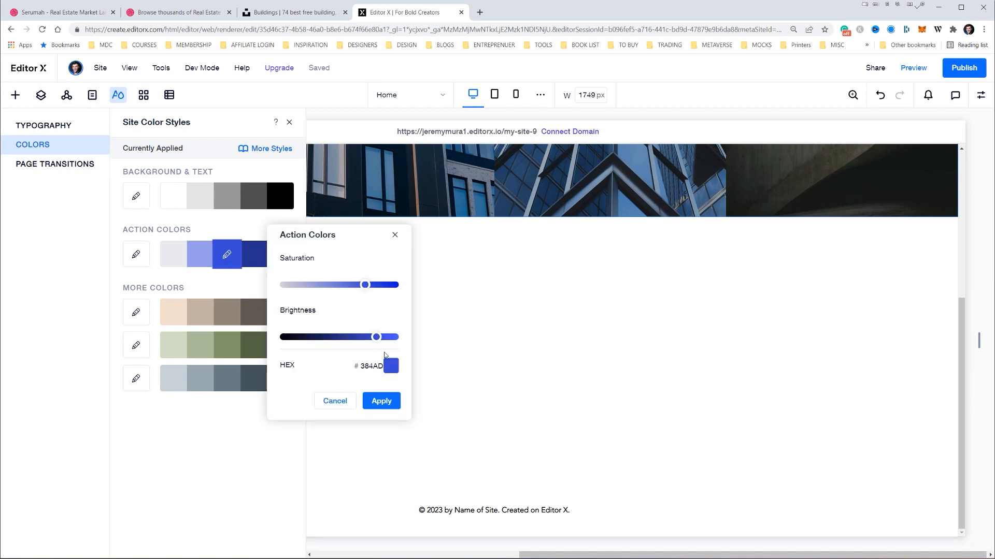
click(391, 367)
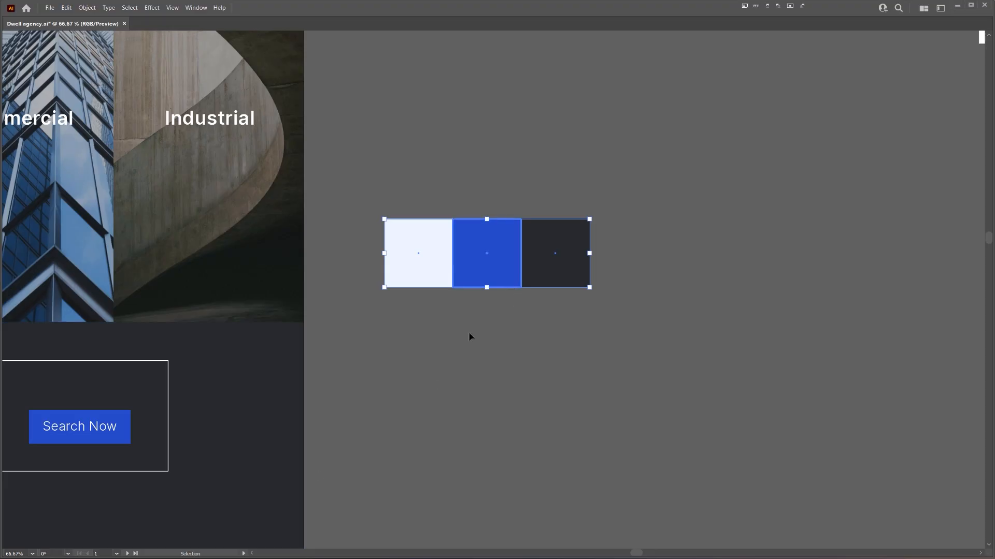
- Switch to Illustrator and copy the hex code of the blue palette swatch from its fill color
click(487, 259)
key(Tab)
drag(993, 61, 797, 50)
drag(714, 118, 653, 195)
double_click(765, 76)
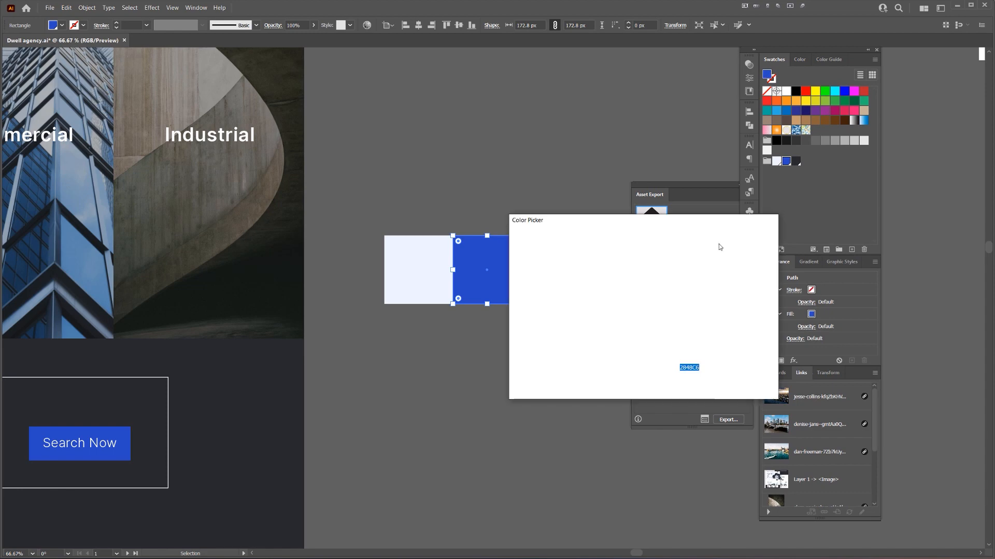
click(732, 266)
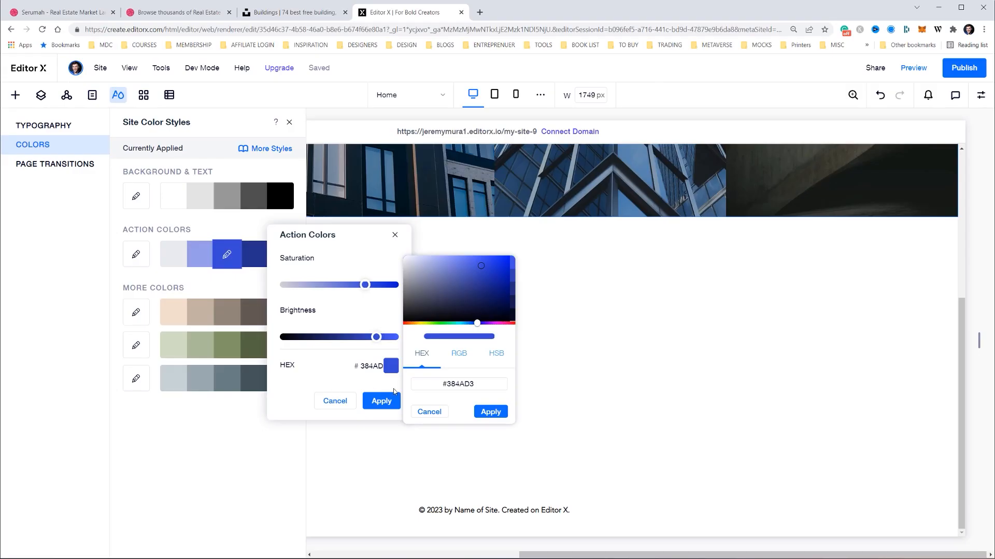
- Set the middle action color of the site theme to #2848C6 and apply it
double_click(477, 385)
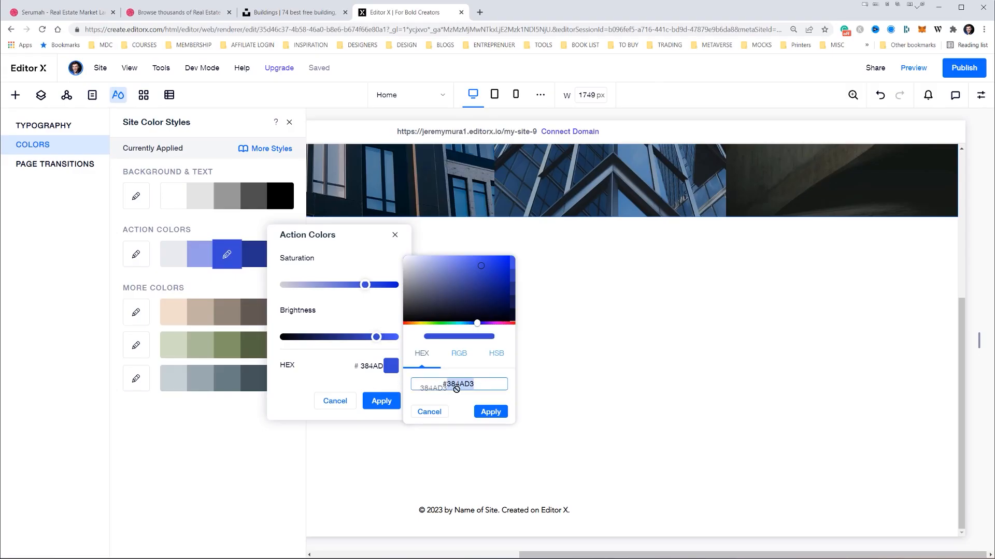
text(2848C6)
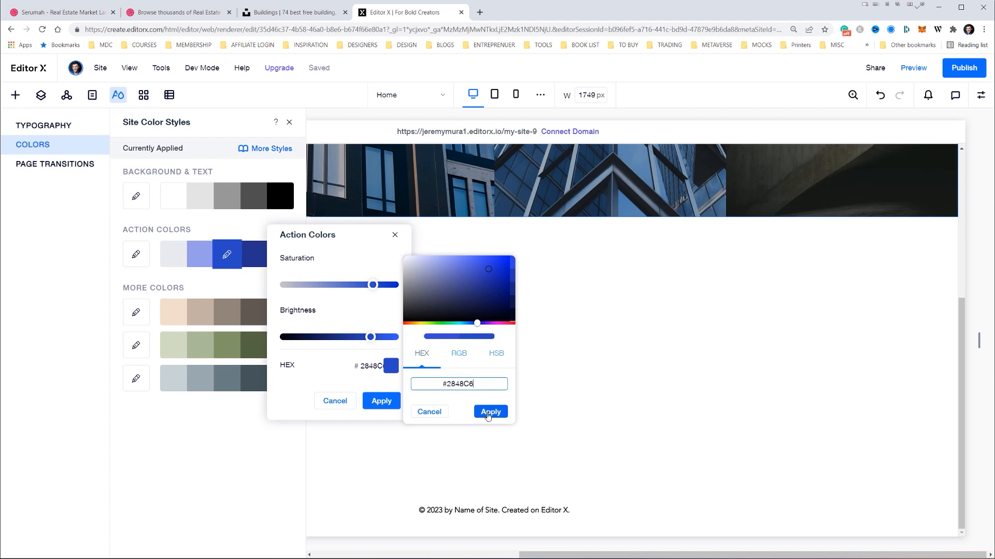
click(487, 414)
click(380, 401)
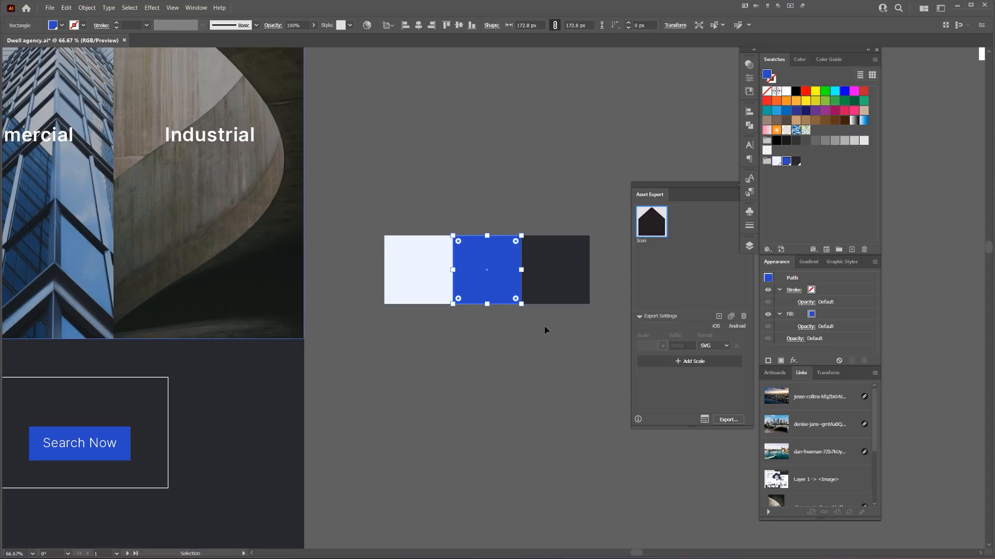
- Copy the dark palette swatch's hex code in Illustrator and switch back to Editor X
click(570, 279)
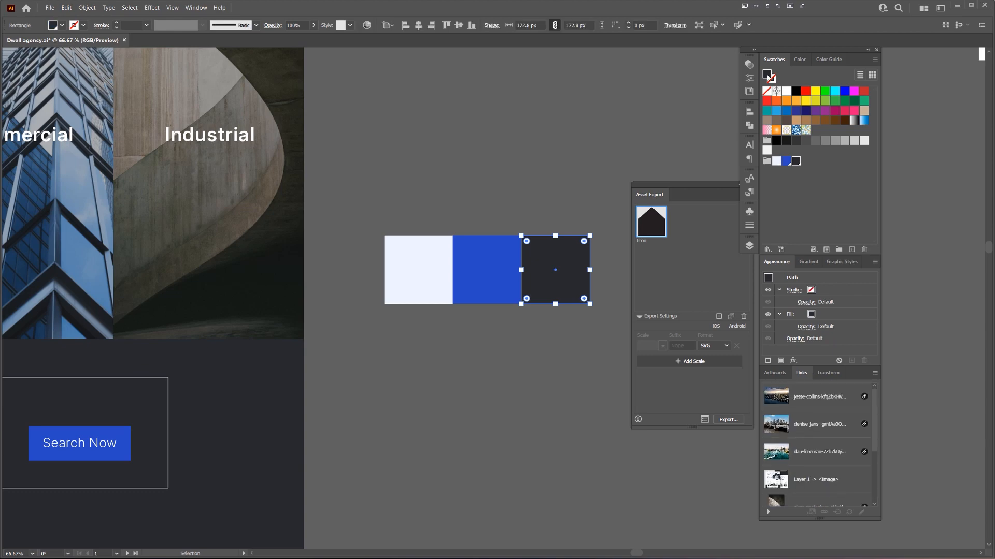
double_click(767, 74)
click(738, 273)
key(alt+Tab)
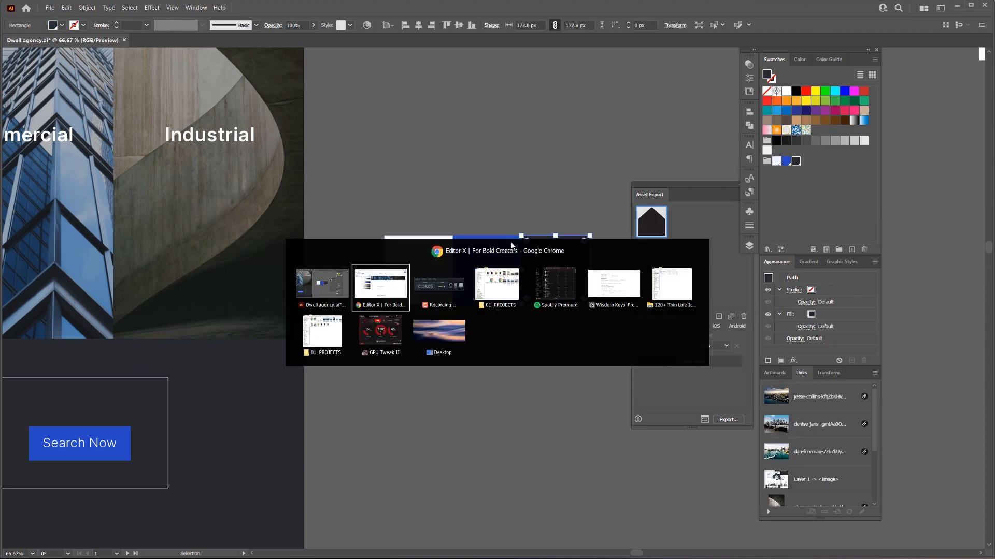
key(alt+Tab)
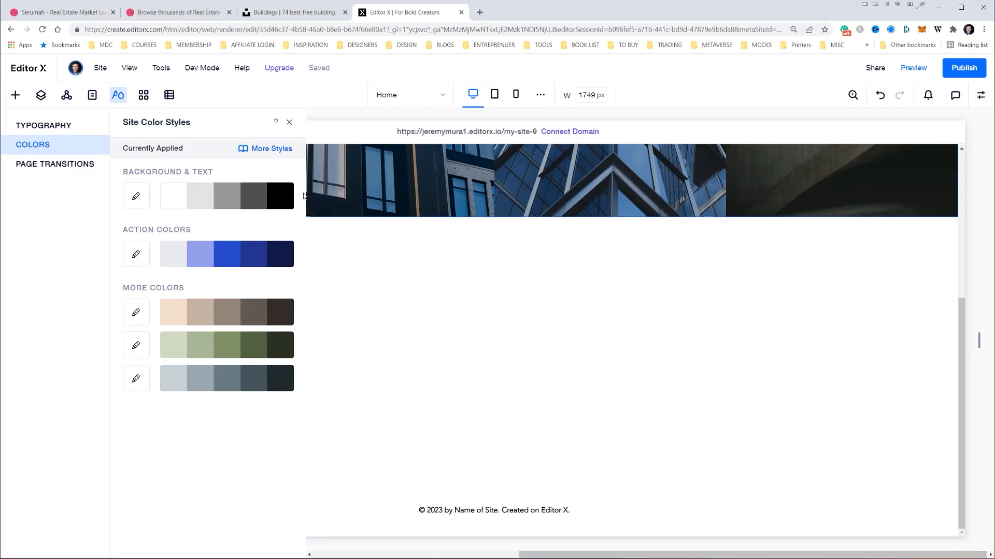
- Replace the black background and text theme color with #282A2E and apply it
click(283, 197)
click(444, 308)
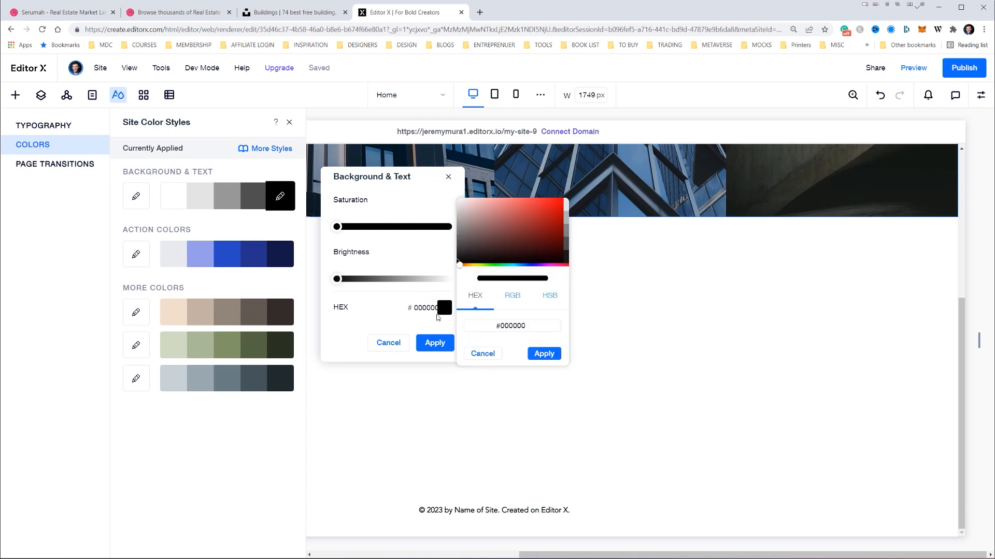
click(508, 327)
text(282A2E)
click(542, 351)
click(445, 344)
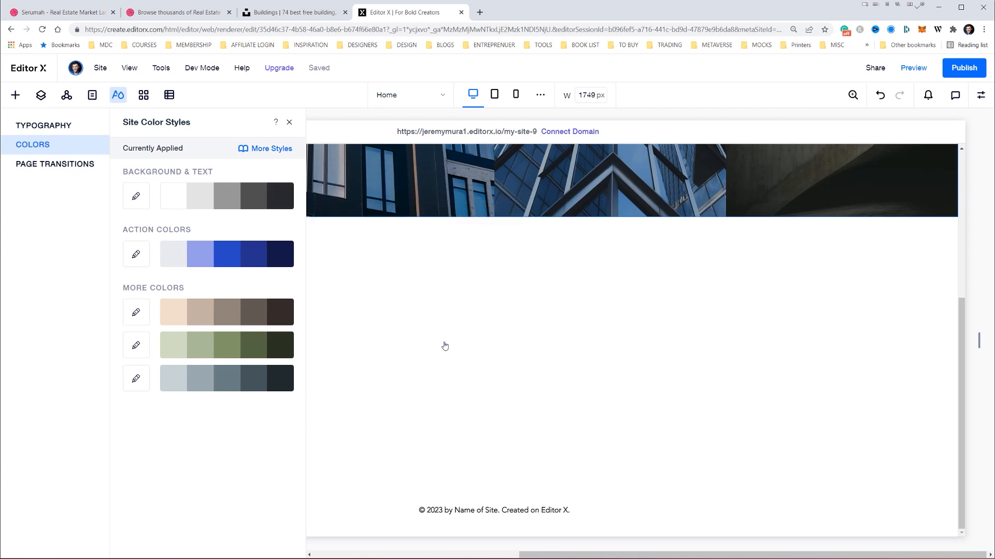
- Copy the pale palette swatch's hex code in Illustrator and return to Editor X
key(alt+Tab)
click(433, 270)
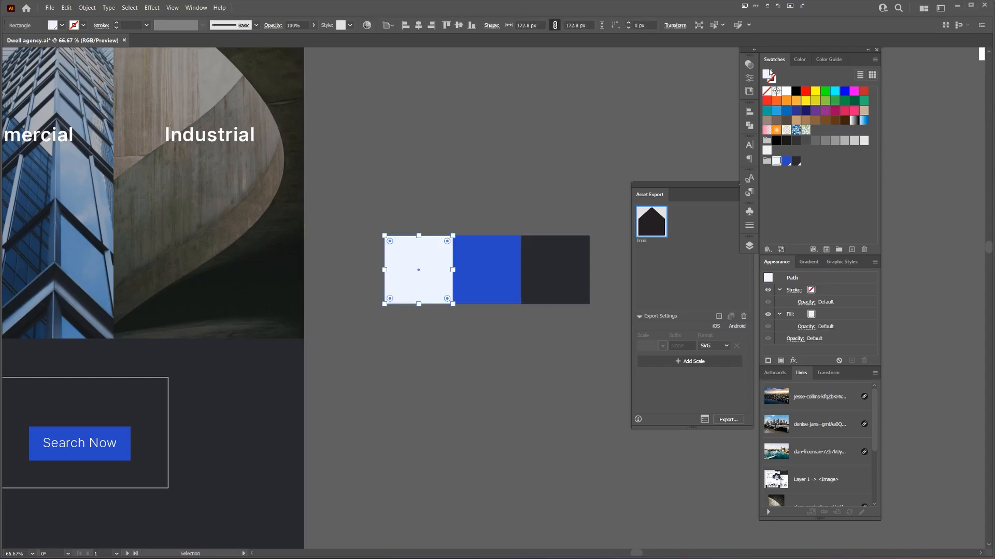
double_click(767, 74)
click(746, 266)
key(alt+Tab)
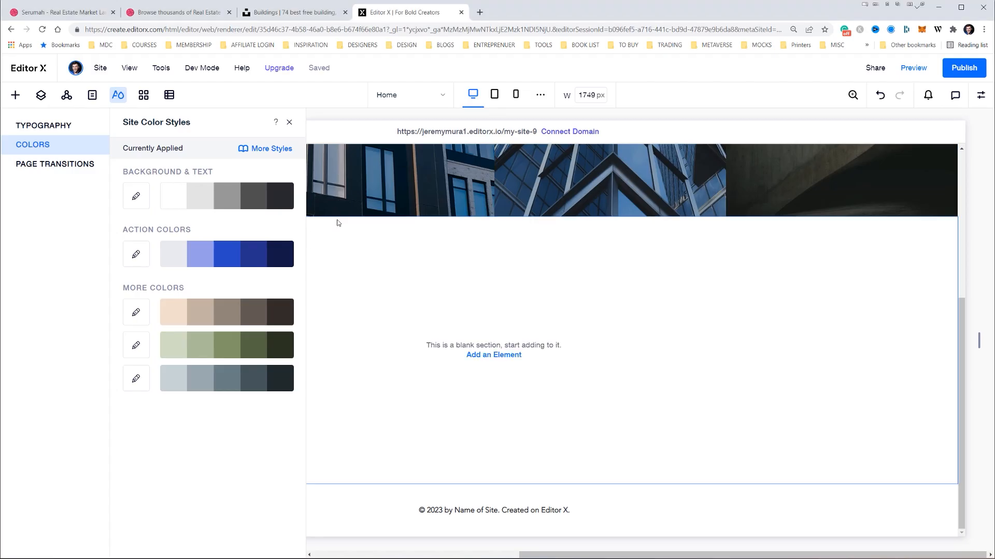
- Change the light gray background and text theme color to #ECF0FF, apply it and close the site color styles
click(201, 198)
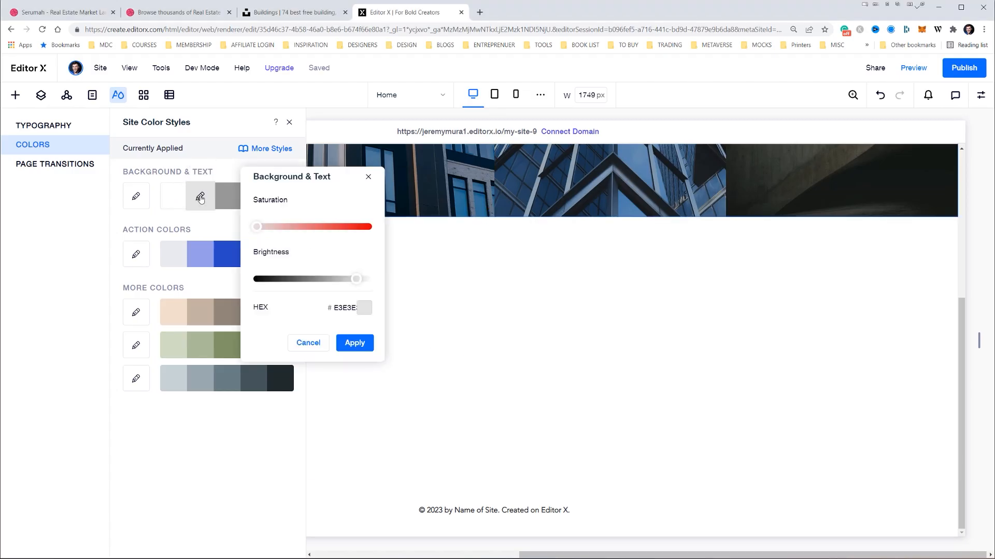
click(364, 307)
click(350, 311)
click(363, 312)
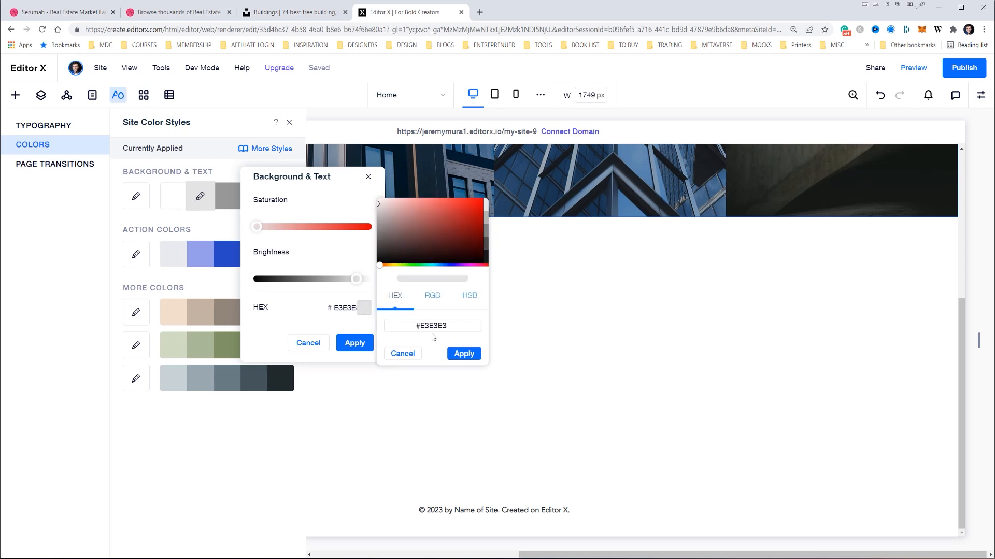
double_click(445, 329)
text(ECF0FF)
click(464, 353)
click(354, 343)
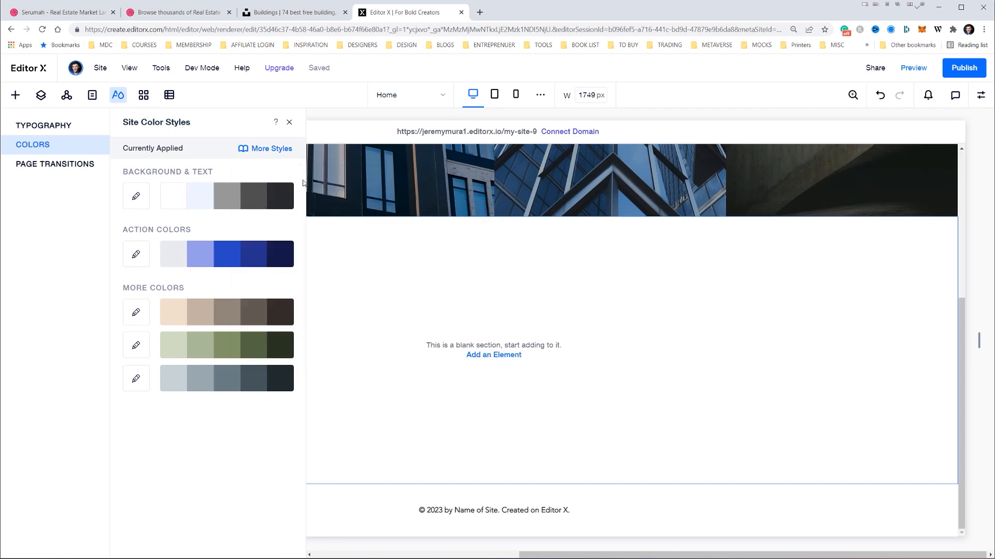
click(289, 123)
- Choose the dark theme color #282A2E as the background fill of the blank section below the hero
click(399, 275)
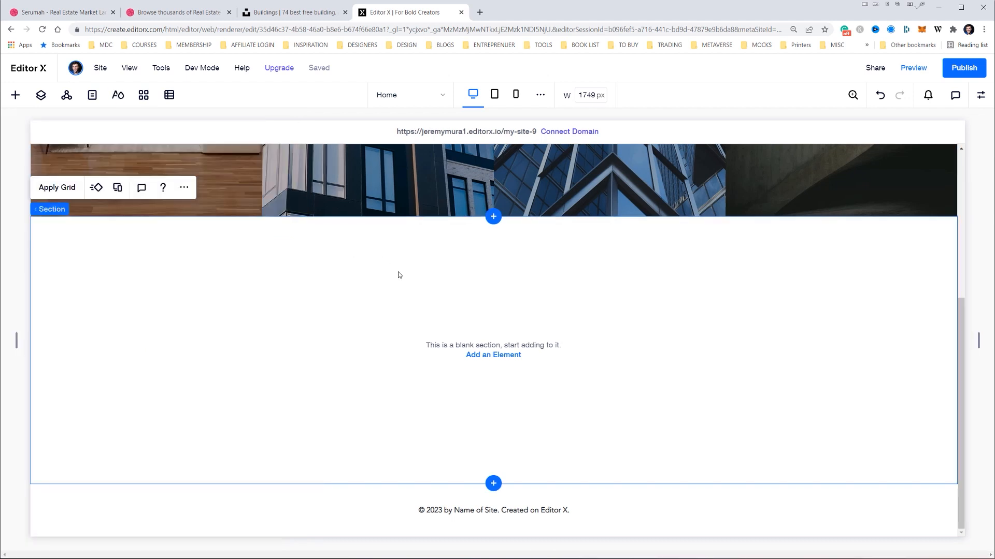
click(980, 94)
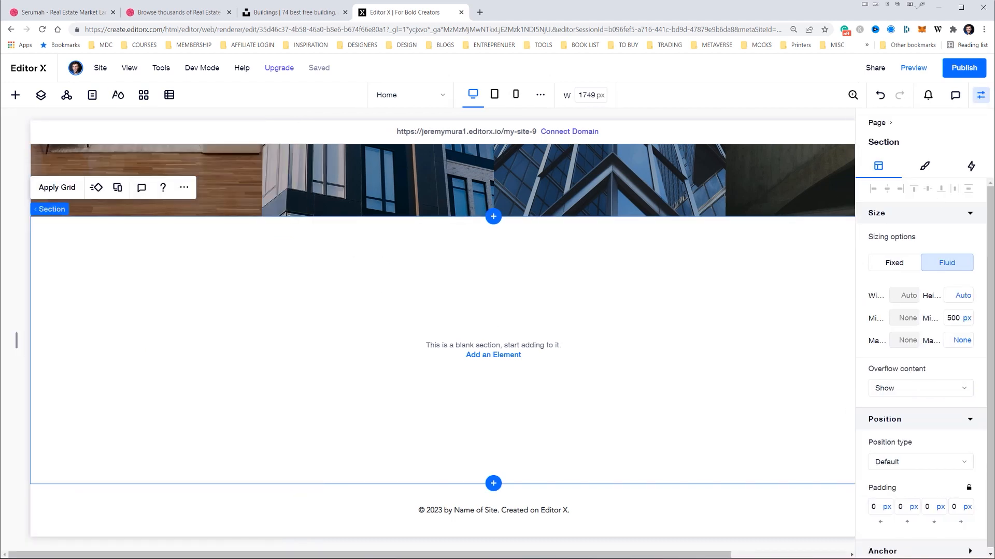
click(923, 167)
click(901, 238)
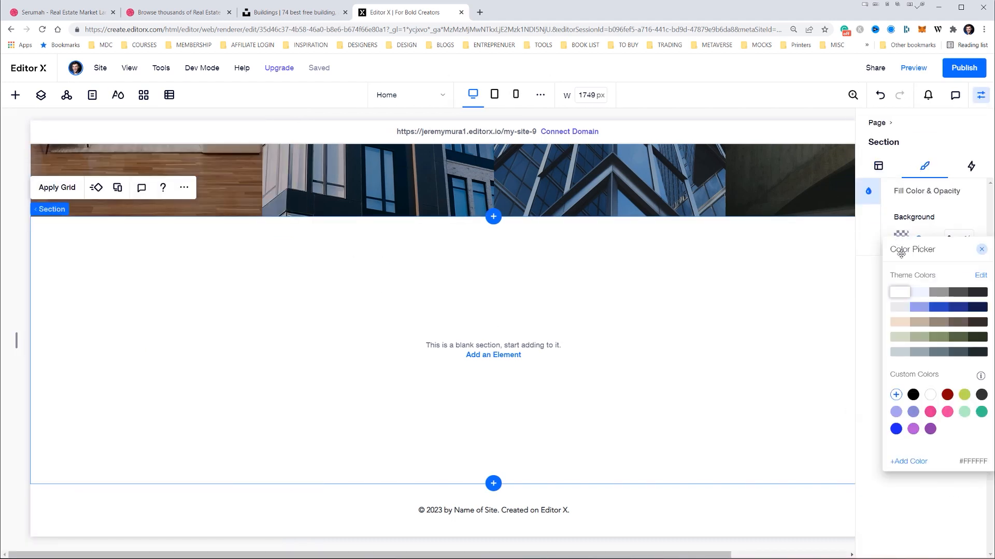
click(974, 294)
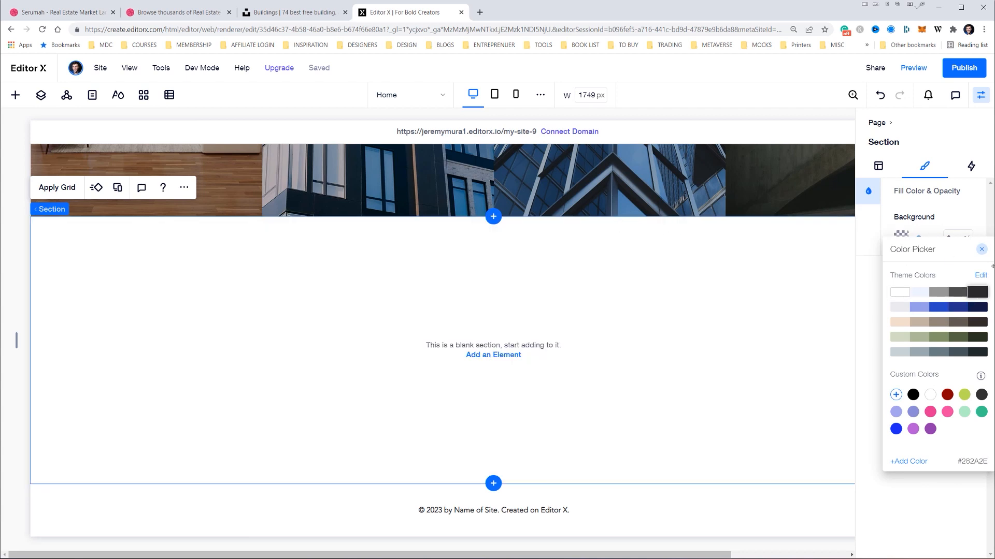
click(977, 293)
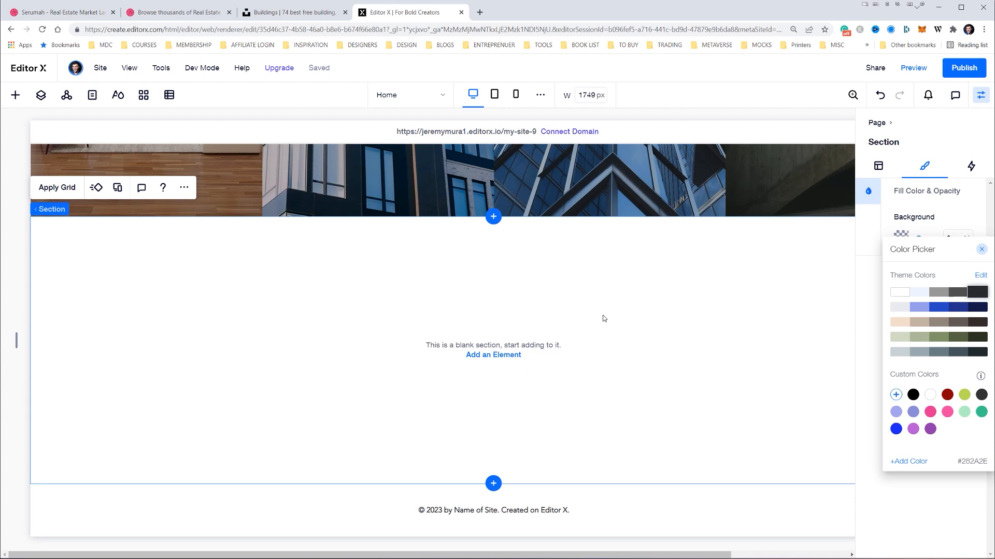
- Set the blank section's background opacity to 100% and close the color picker
click(606, 320)
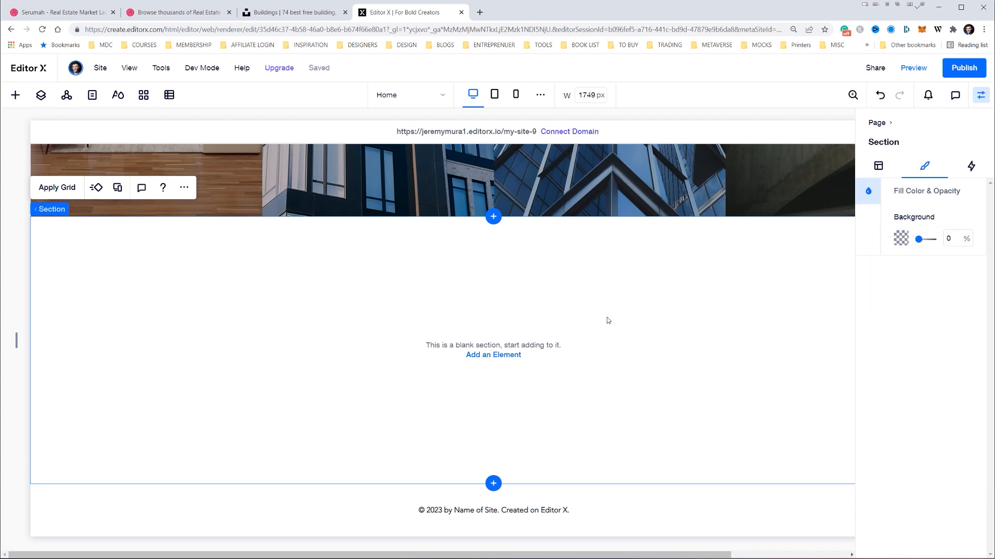
click(931, 242)
click(901, 238)
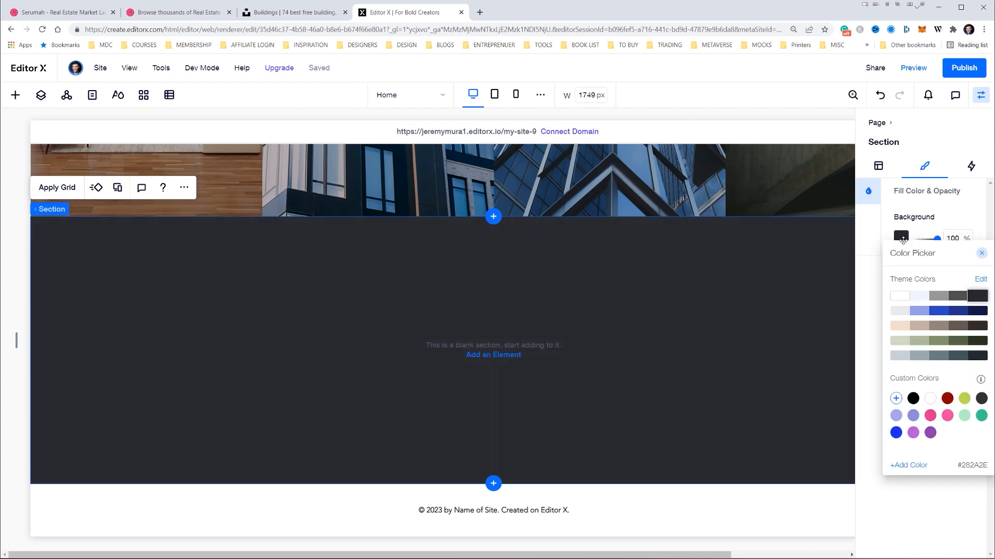
click(981, 253)
drag(923, 240, 945, 241)
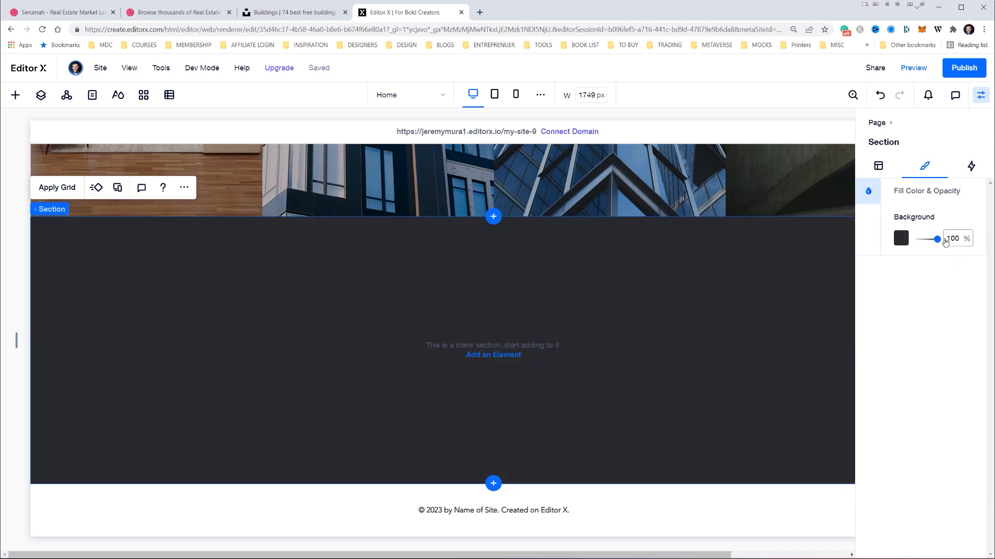
- Check the search box design in the Illustrator mockup, return to Editor X and add a button to the dark section
key(alt+Tab)
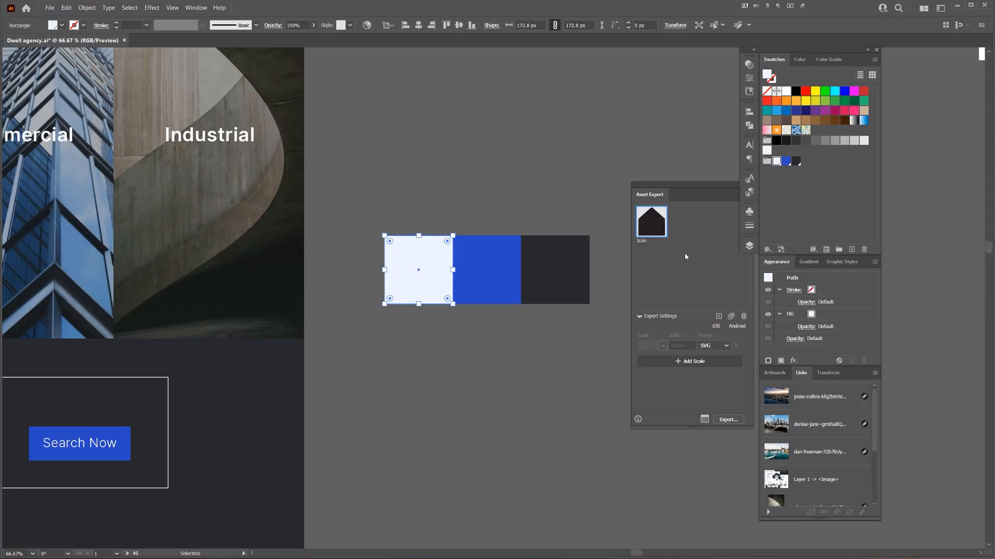
click(489, 190)
drag(451, 185, 628, 178)
scroll(627, 179, down, 1)
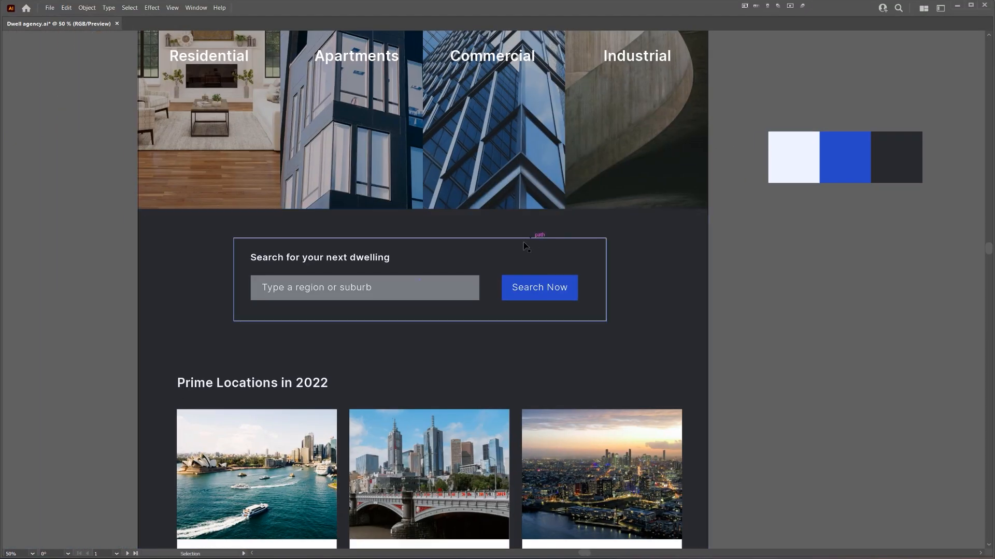
key(alt+Tab)
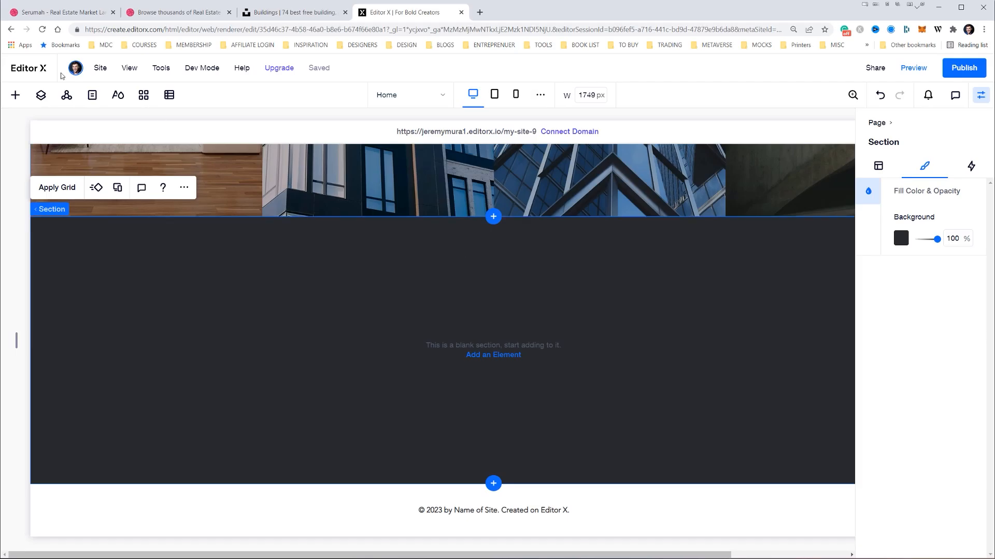
click(15, 96)
drag(229, 192, 577, 344)
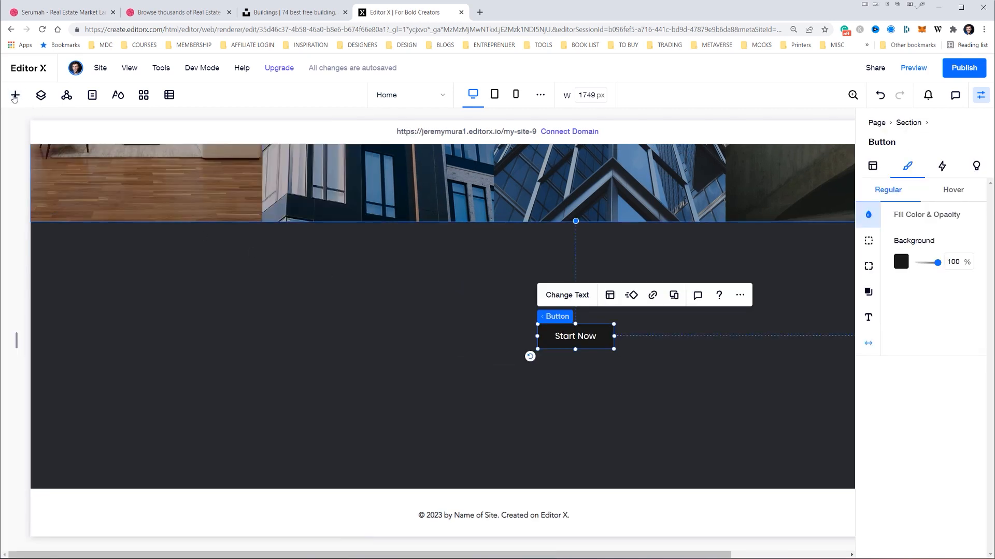
- Add a basic shape about 720 × 163 px around the button and set its fill opacity to 0%
click(14, 96)
click(36, 132)
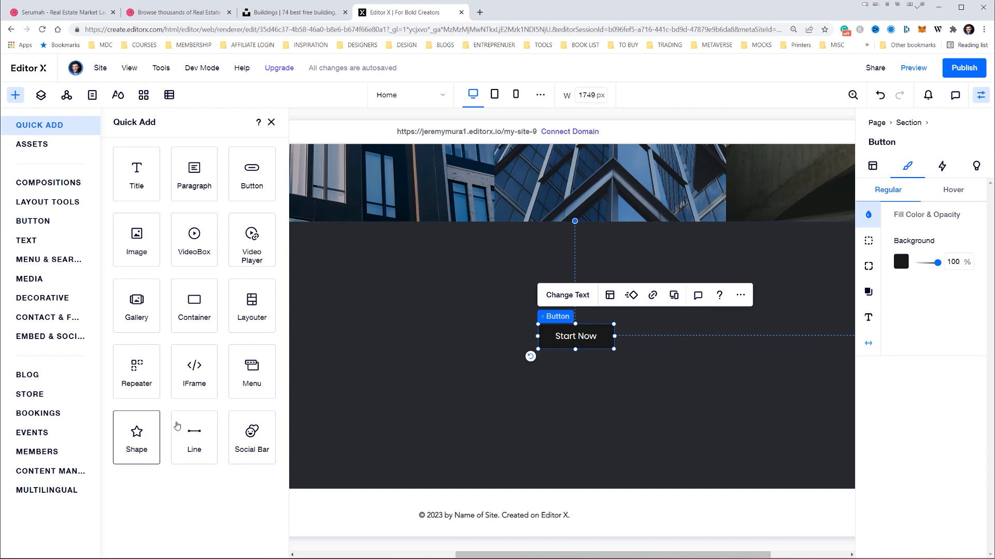
drag(177, 426, 759, 334)
click(902, 237)
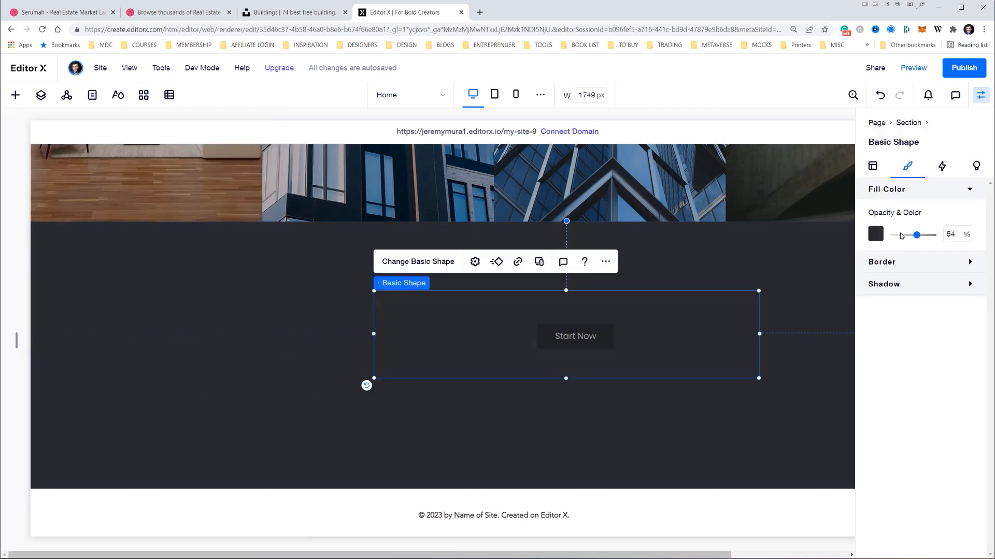
- Apply a 1 px border to the basic shape in the pale theme color at 100% opacity
click(888, 263)
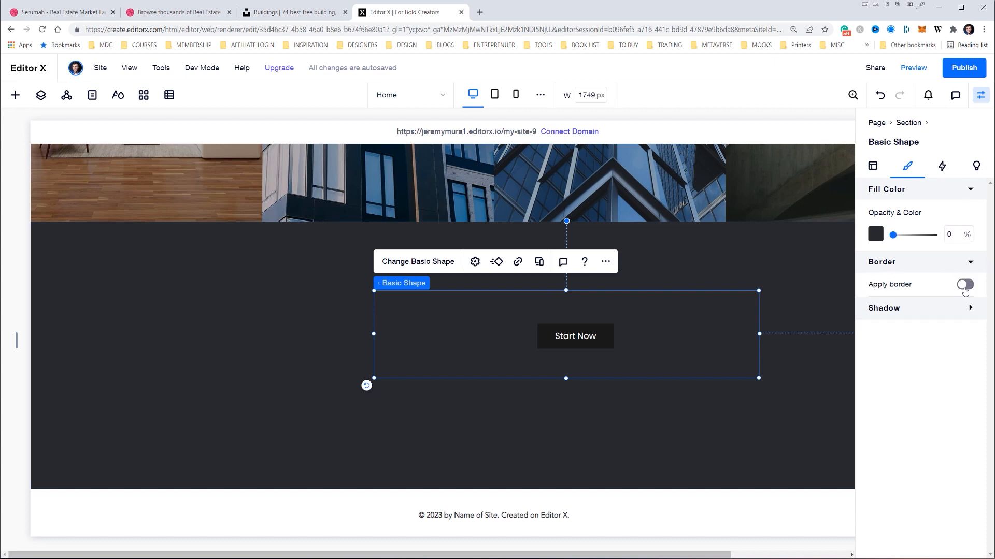
click(965, 286)
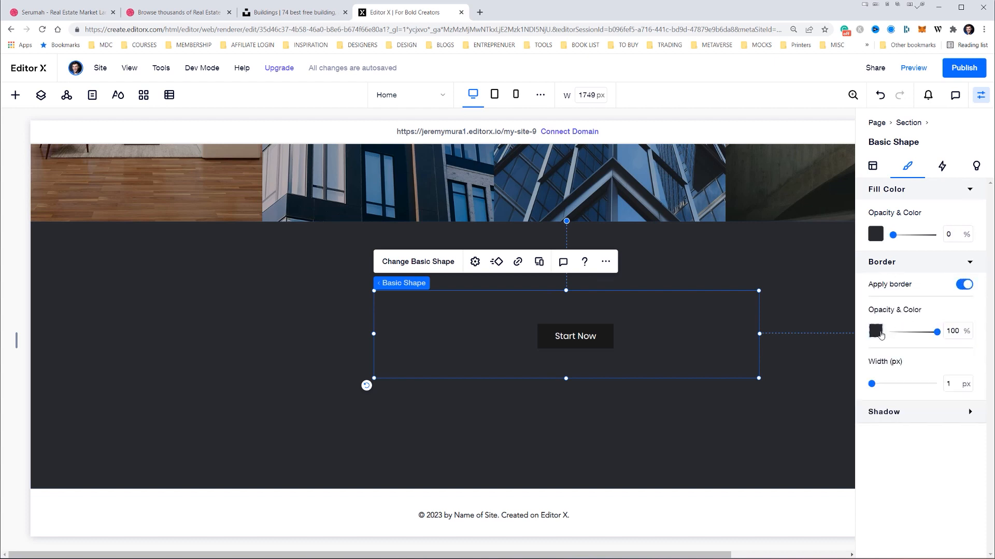
click(875, 331)
click(669, 380)
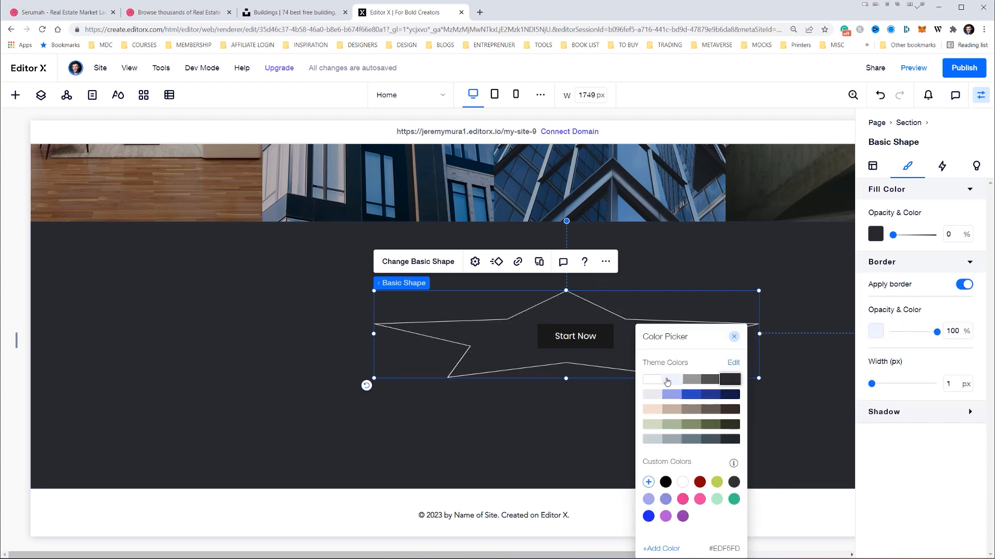
click(734, 337)
- Replace the star shape with the Rectangle vector art and shift it left around the button
click(404, 262)
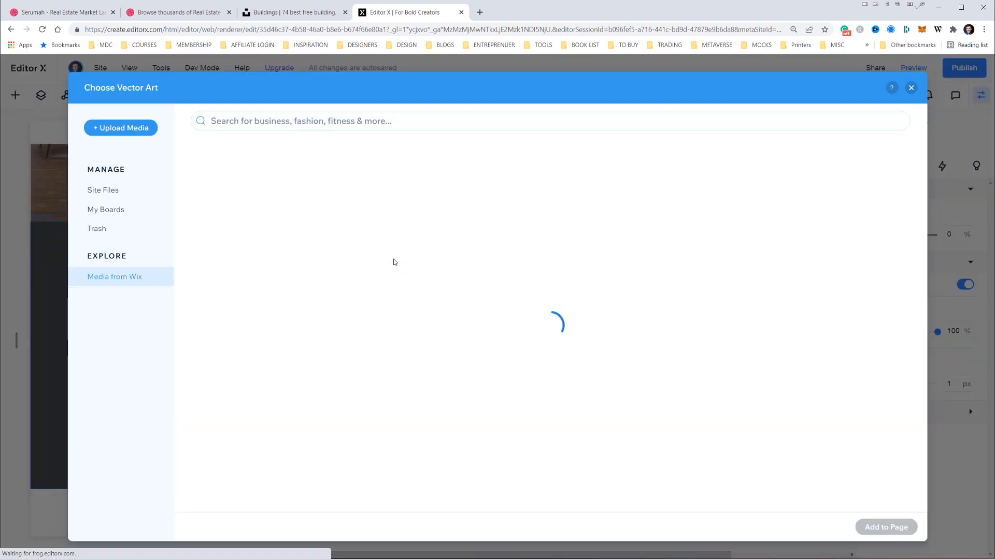
click(298, 230)
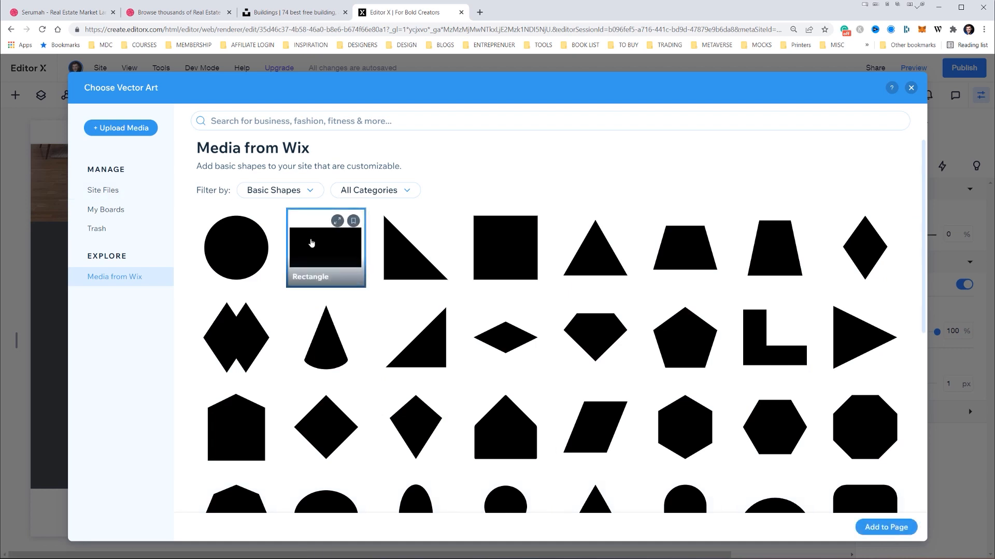
click(884, 527)
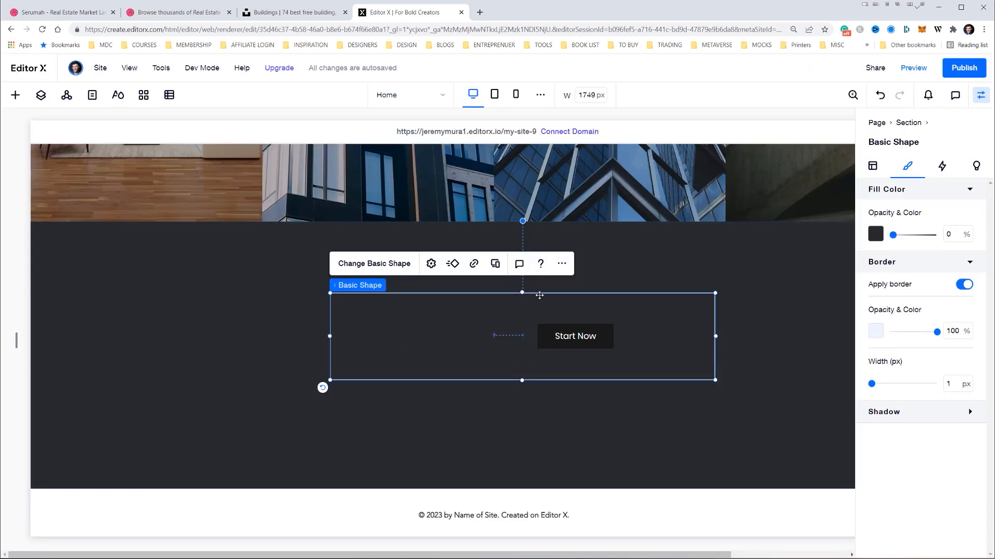
drag(539, 295, 478, 291)
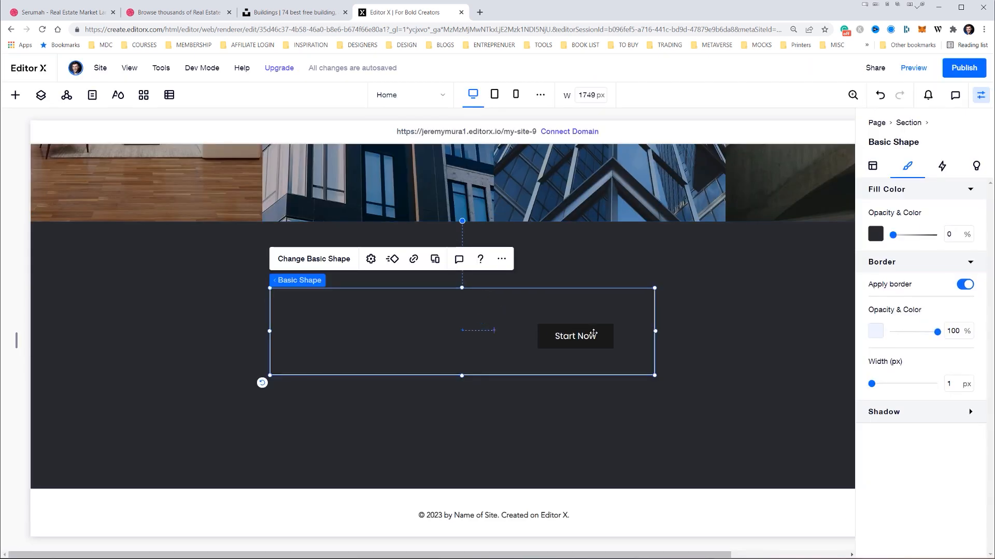
click(787, 419)
- Select the Start Now button in the layer list and change its text to "Search Now"
click(597, 338)
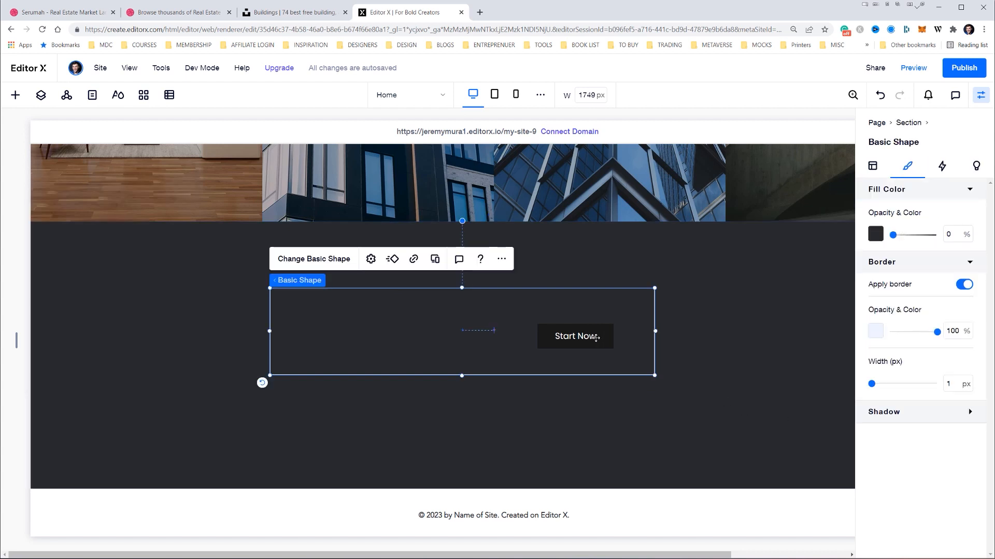
click(703, 321)
click(576, 336)
click(41, 95)
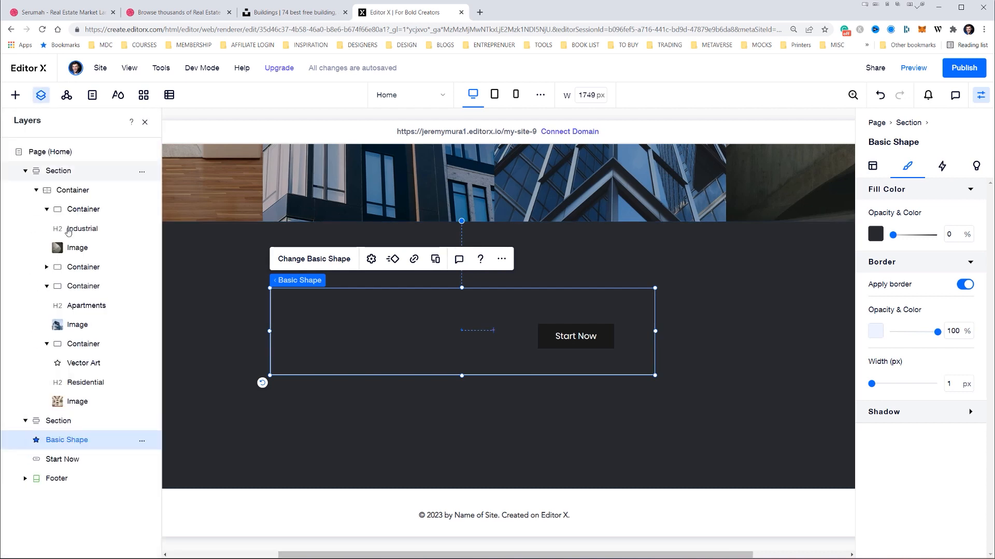
click(62, 459)
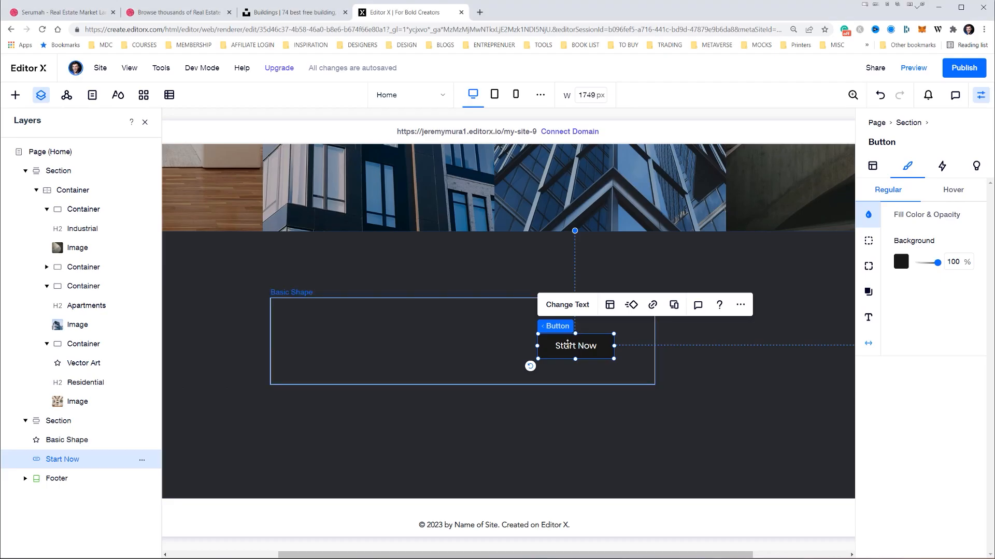
click(571, 345)
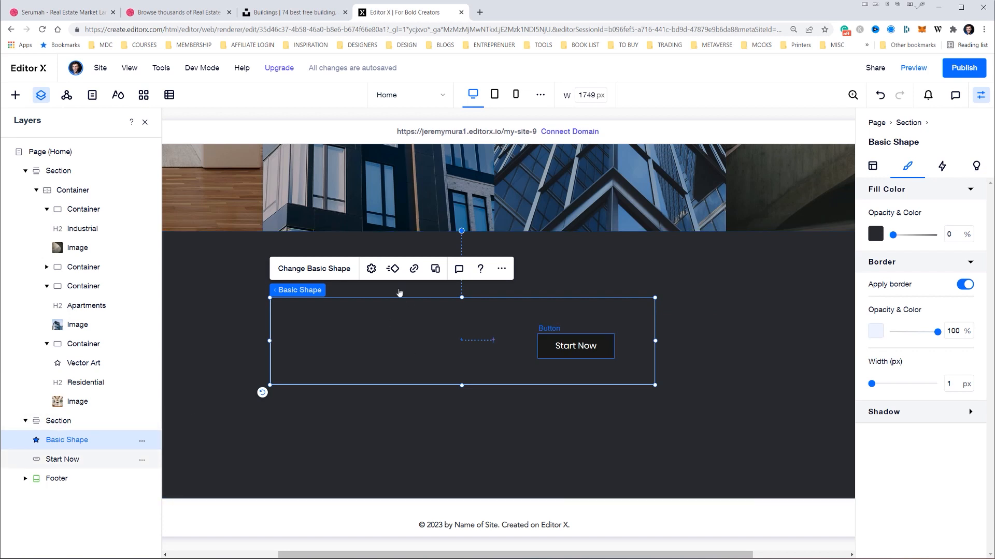
click(65, 460)
click(570, 305)
text(Search Now)
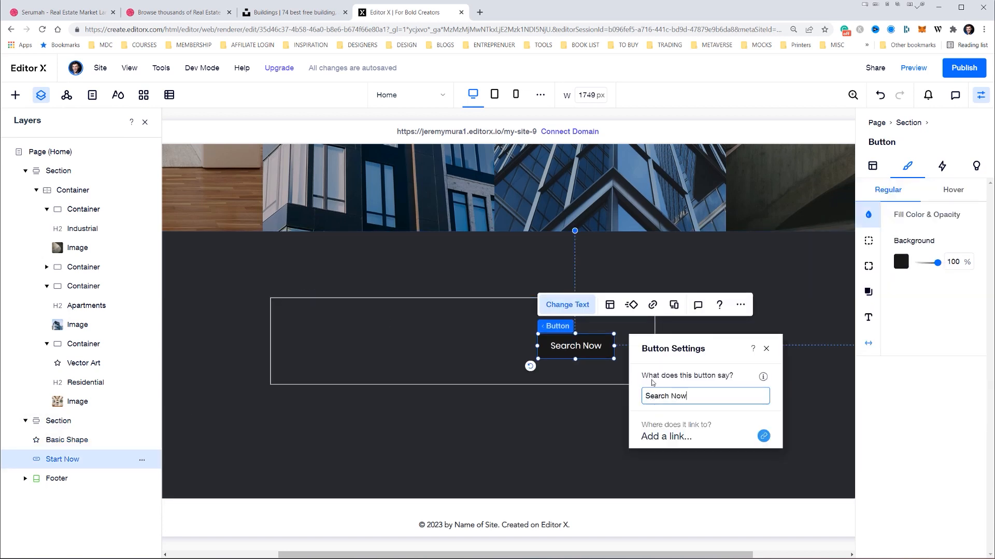
click(766, 350)
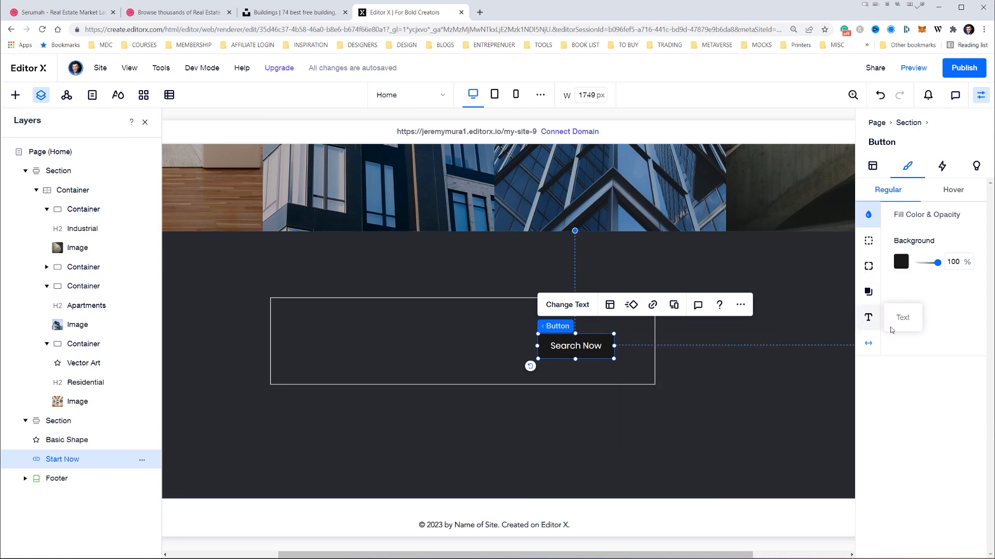
- Apply the 17 px Paragraph 1 text theme to the Search Now button
click(868, 317)
click(921, 300)
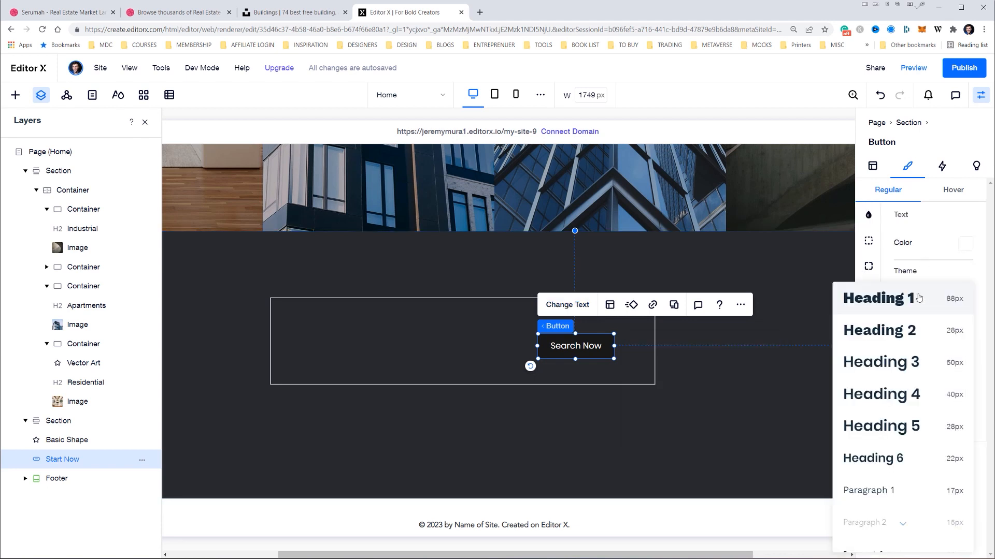
click(885, 499)
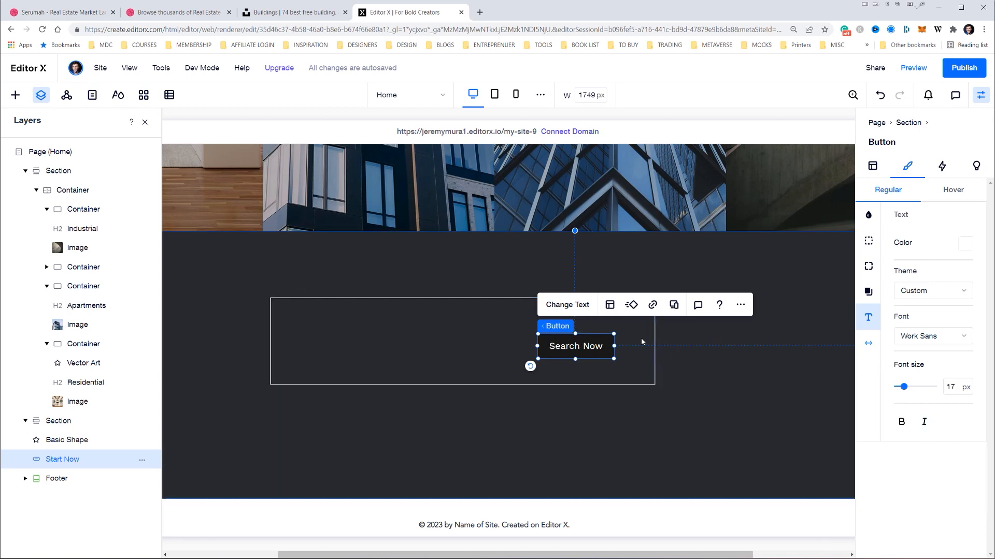
- Center the outlined rectangle horizontally in the dark section, about 132 px below the section's top edge
drag(559, 344, 574, 356)
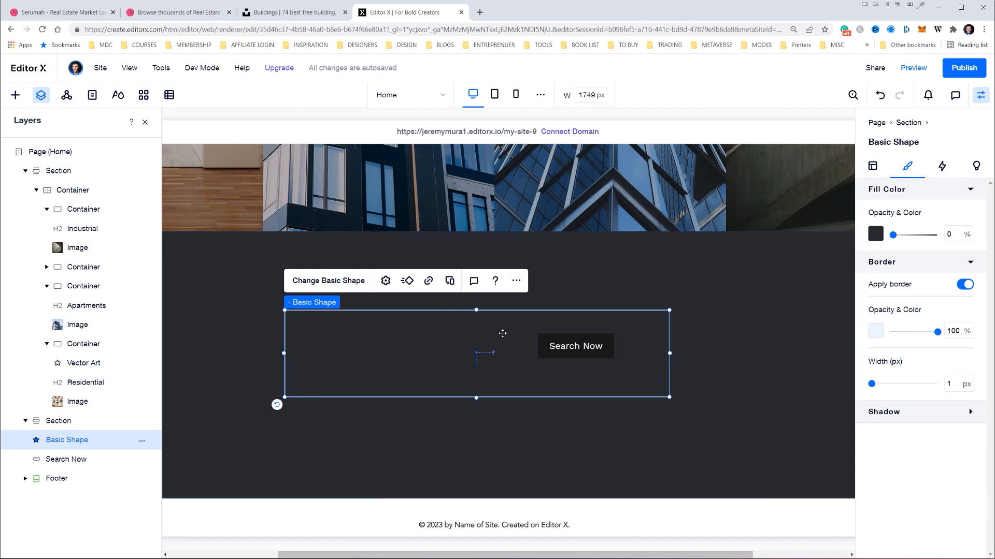
mouse_move(512, 346)
mouse_down()
mouse_move(528, 334)
mouse_move(528, 314)
mouse_move(575, 323)
mouse_move(481, 338)
mouse_move(508, 340)
mouse_up()
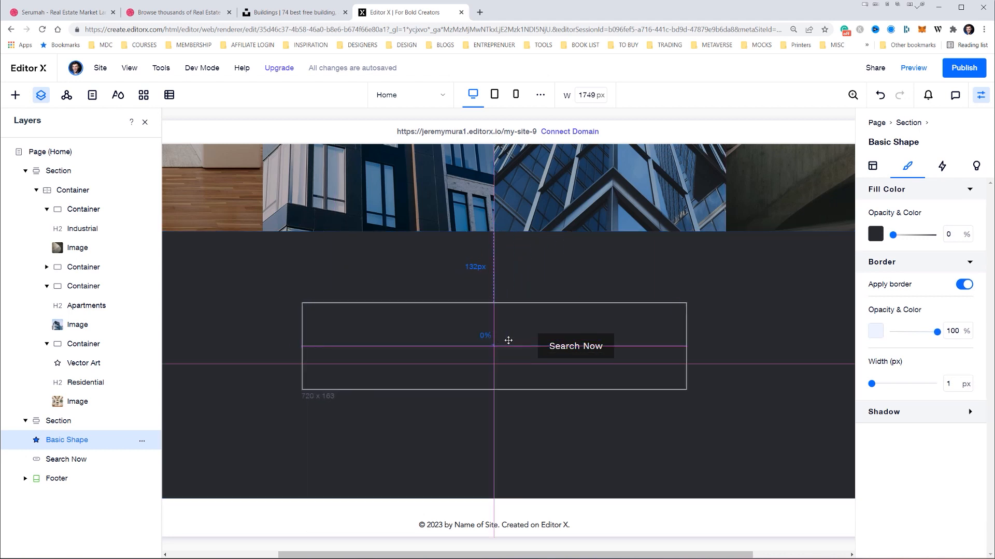
drag(523, 275, 524, 275)
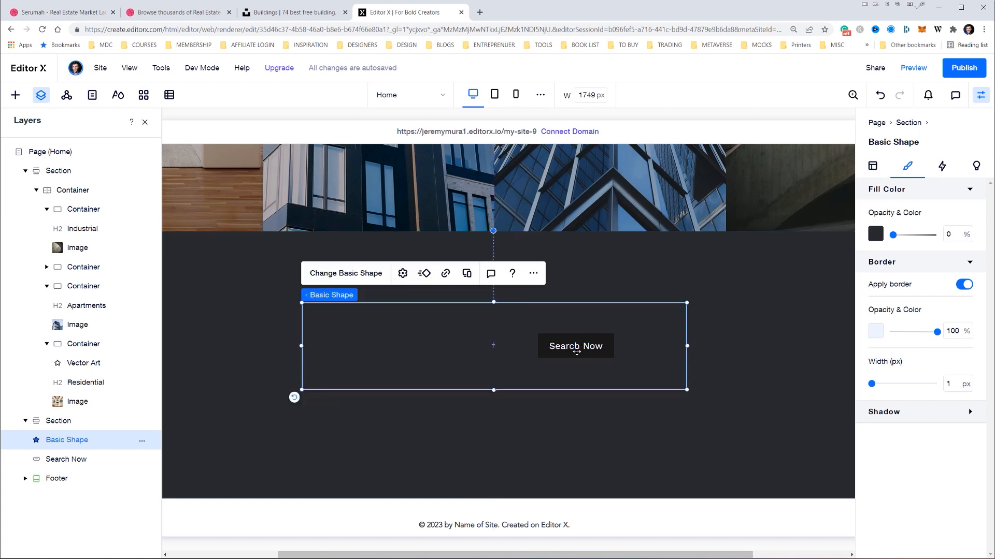
click(71, 459)
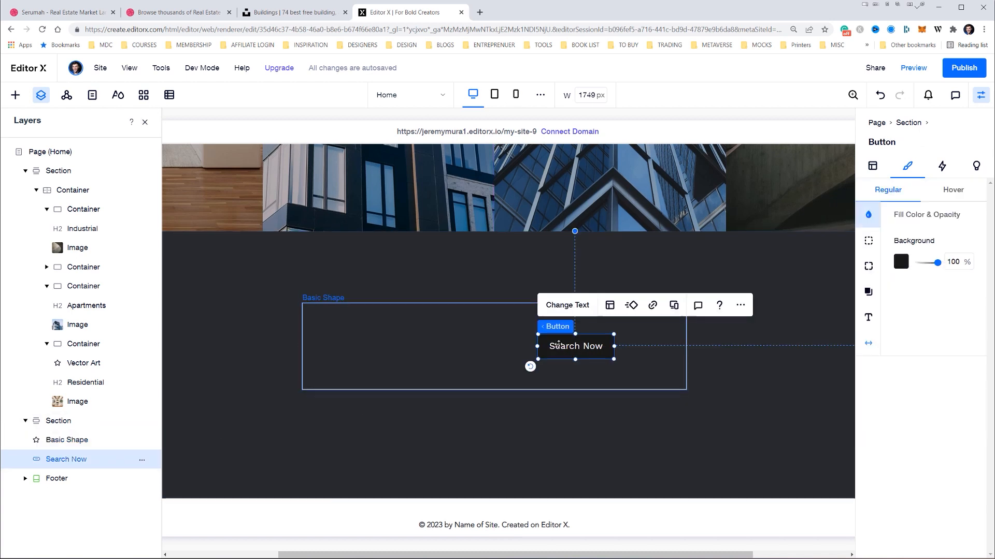
drag(559, 343, 602, 357)
key(ctrl+z)
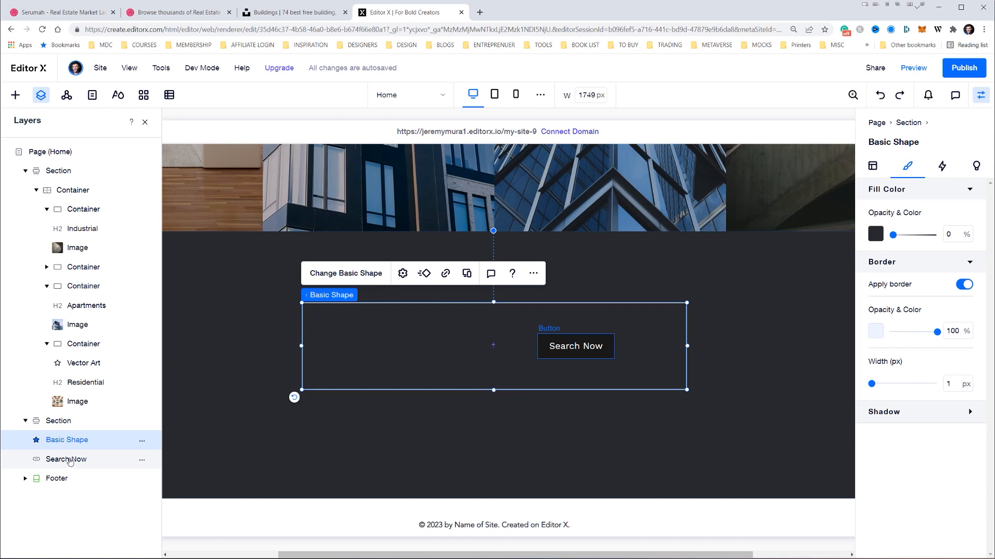
- Move the Search Now button above the rectangle in the layer order and place it near the rectangle's lower-right corner
drag(69, 462, 70, 441)
click(69, 441)
drag(573, 355, 633, 374)
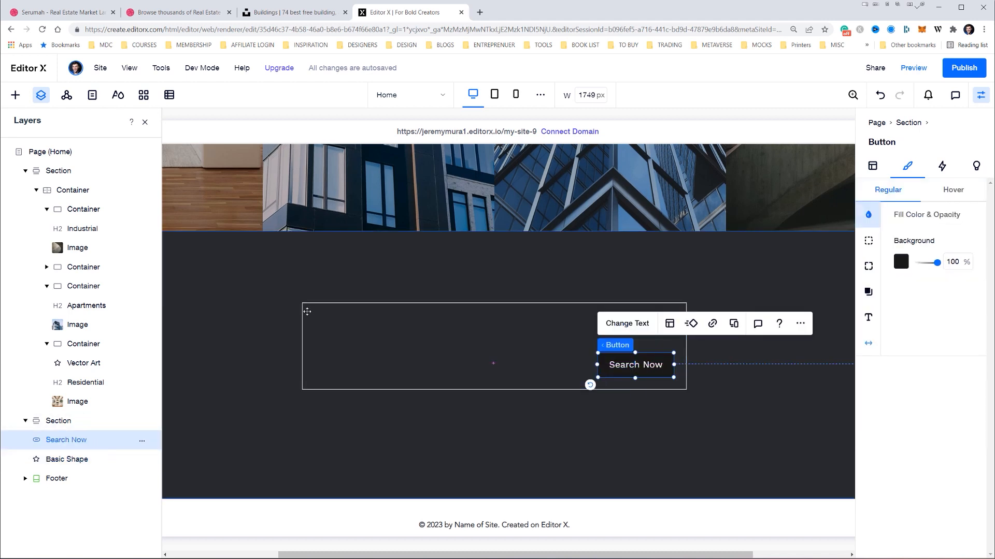
- Duplicate the outlined rectangle and resize the copy into a search field inside the box, left of the Search Now button
click(340, 304)
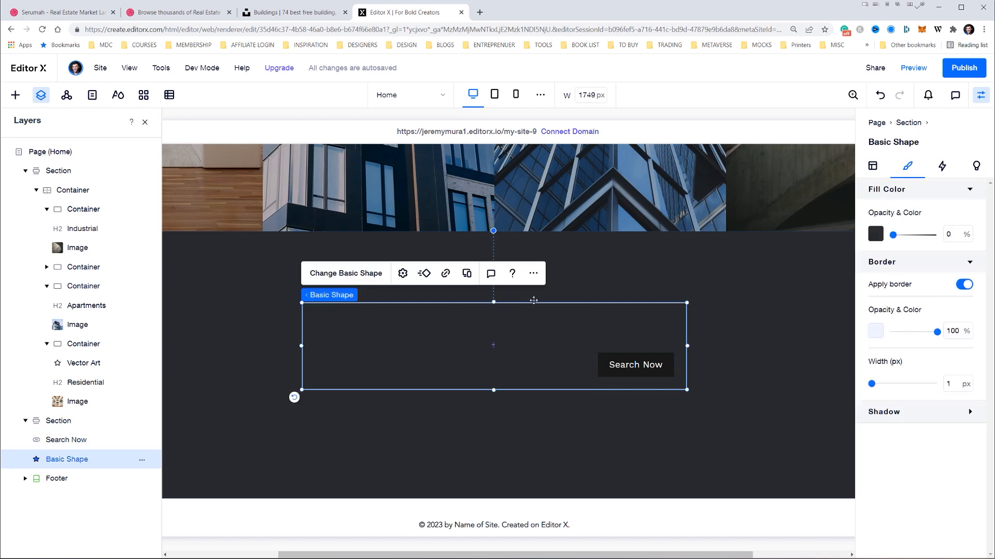
key(ctrl+d)
drag(697, 316, 426, 394)
drag(391, 314, 566, 336)
drag(439, 338, 439, 346)
- Check the search field in the Illustrator mockup, return to Editor X and turn off the smaller rectangle's border
key(alt+Tab)
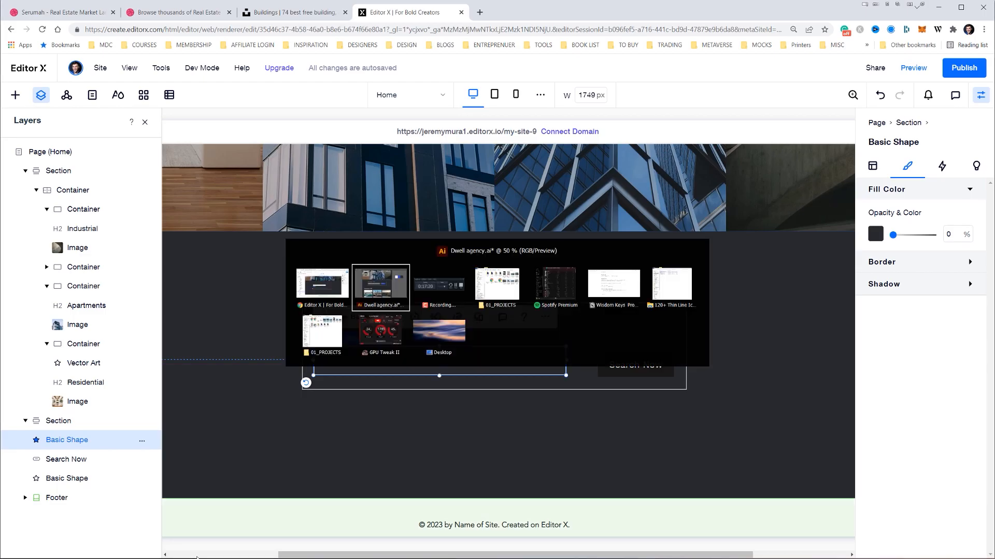
key(alt+Tab)
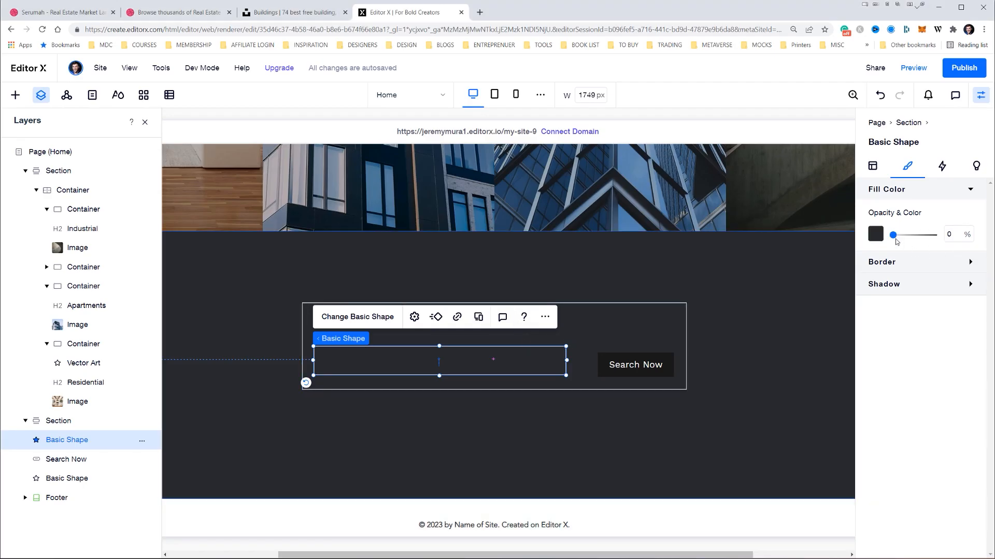
click(925, 262)
click(964, 284)
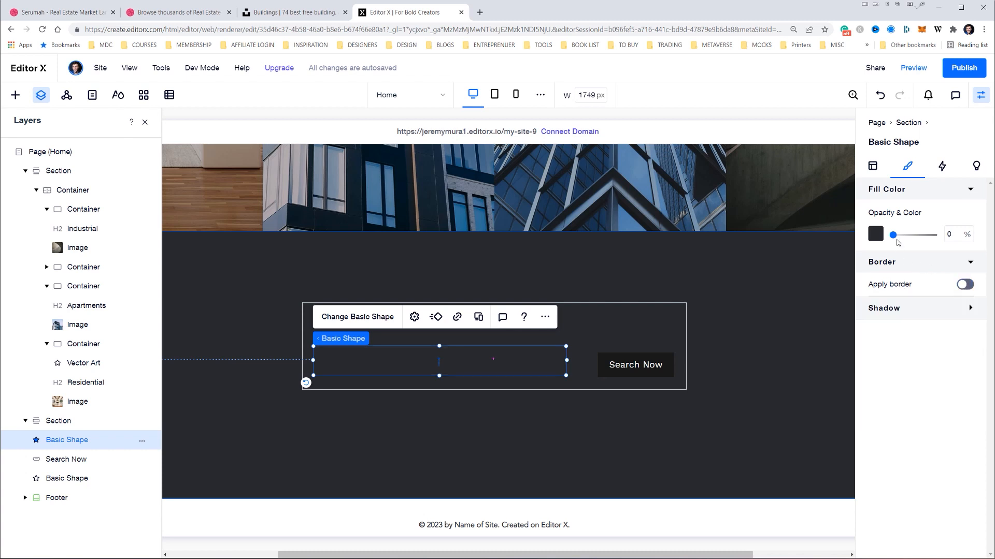
- Set the search field's fill to 100% opacity in theme grey #979797, comparing the colour with the Illustrator mockup
drag(956, 241, 959, 241)
click(877, 234)
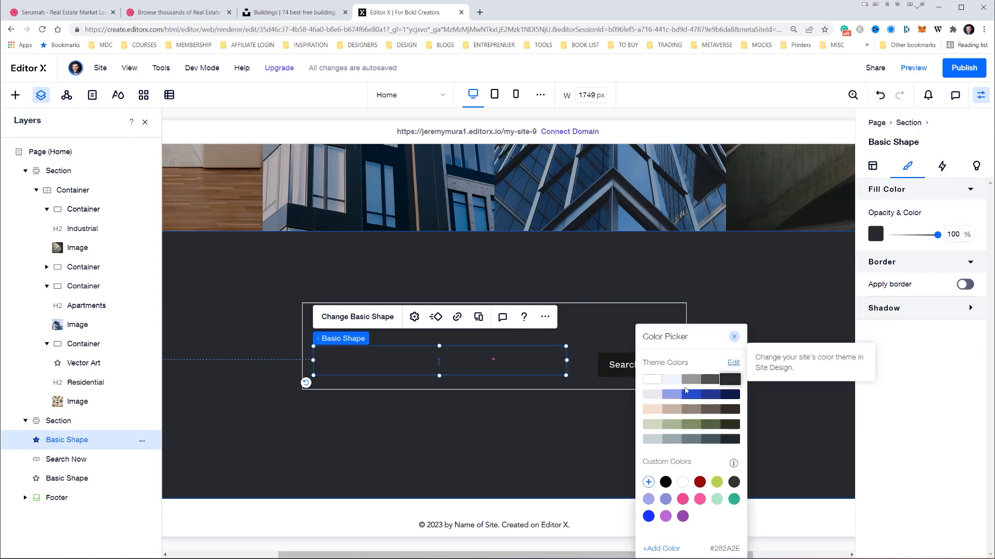
click(693, 380)
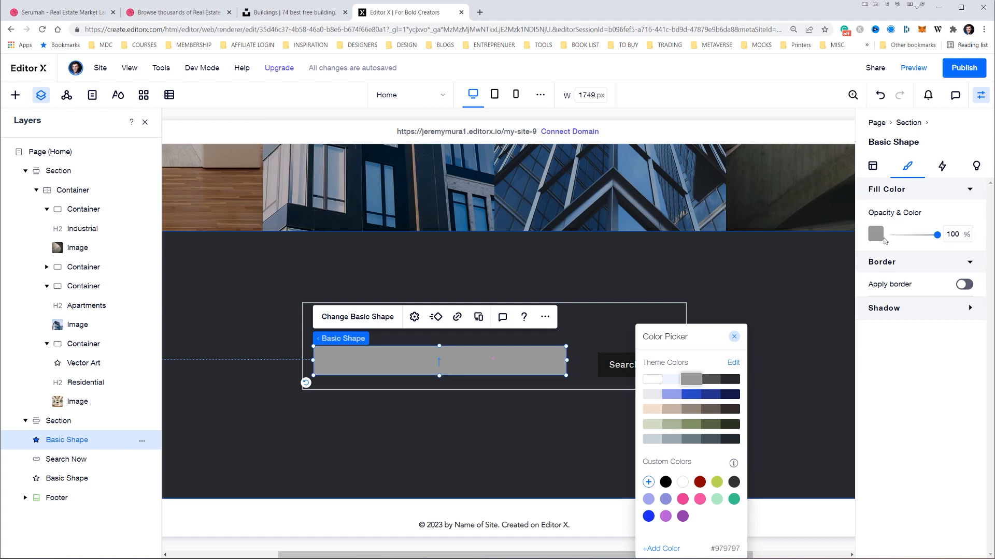
click(700, 483)
click(673, 380)
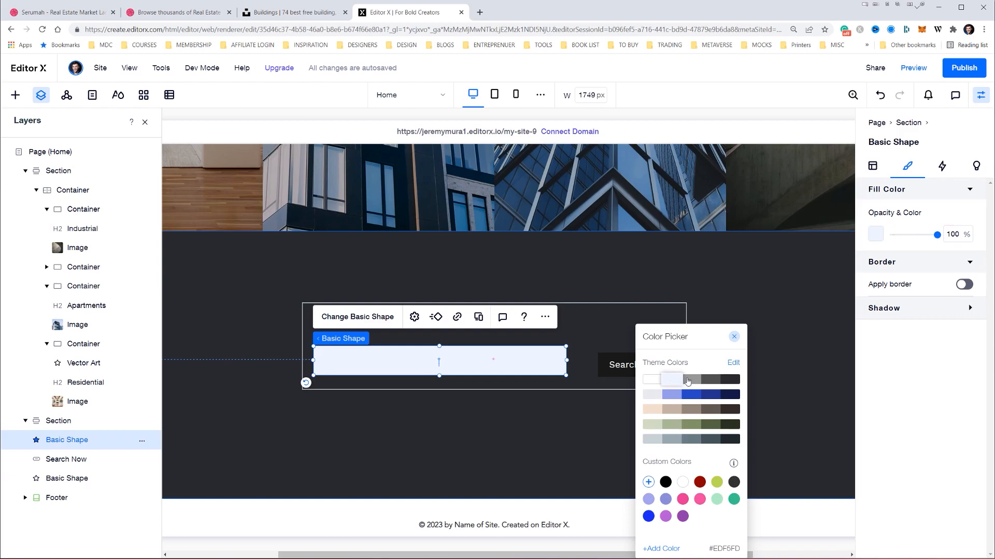
key(alt+Tab)
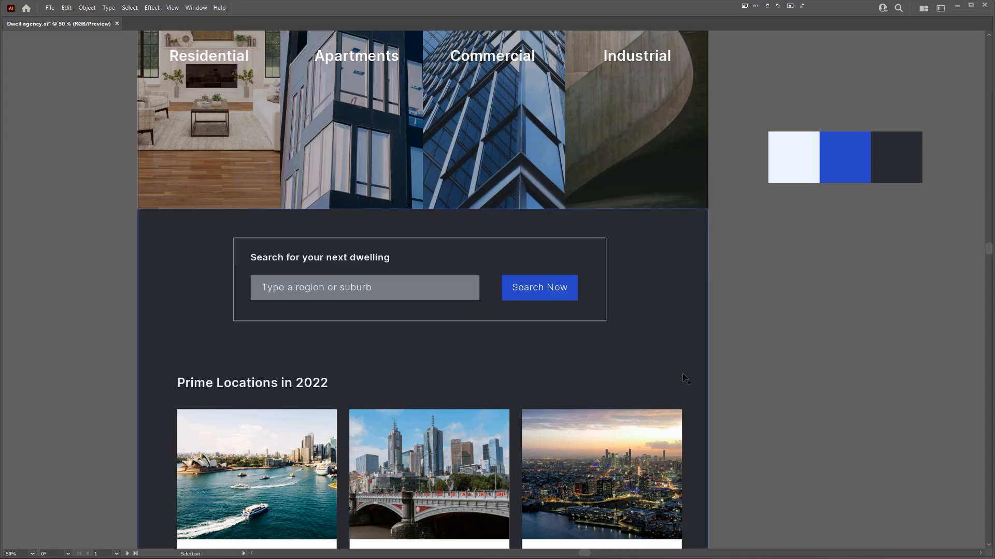
key(alt+Tab)
- Copy the heading text "Search for your next dwelling" from the Illustrator mockup and return to Editor X
key(alt+Tab)
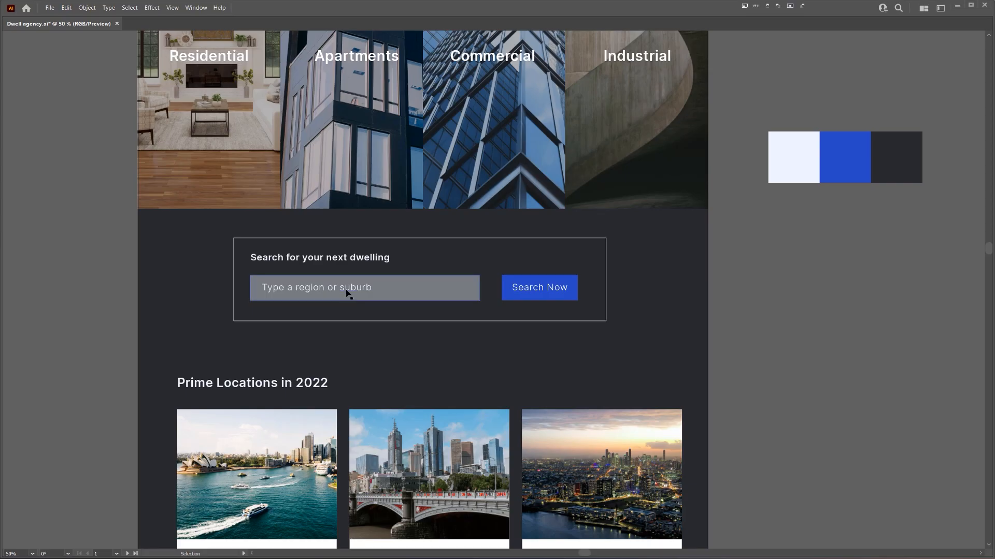
click(344, 289)
click(352, 258)
key(alt+Tab)
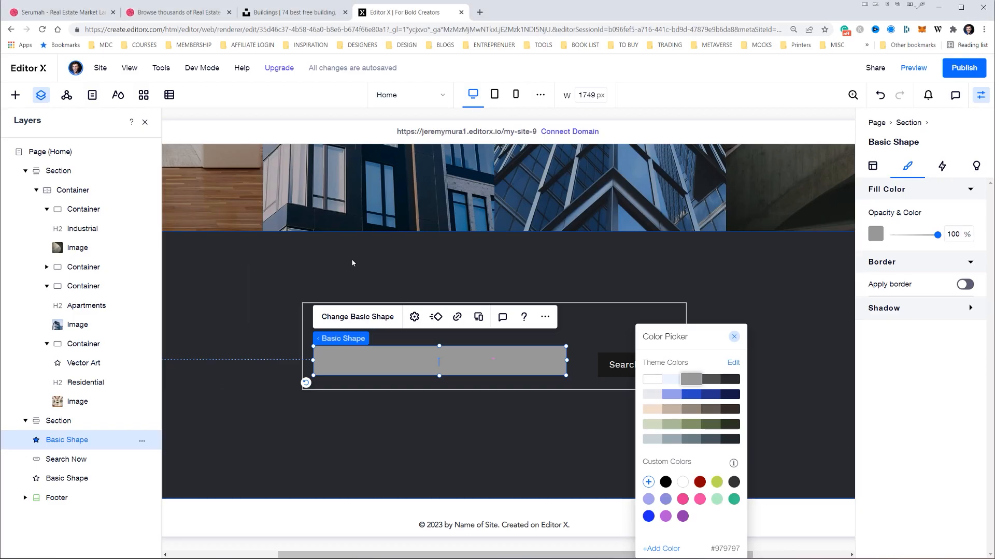
click(371, 264)
click(373, 274)
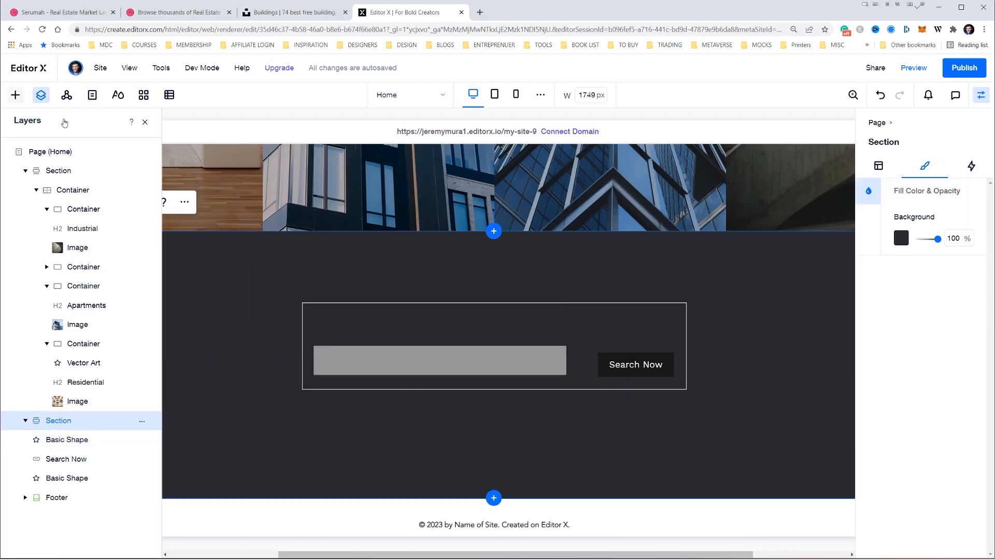
- Add a heading text element above the grey search field and replace its text with "Search for your next dwelling"
click(15, 95)
drag(136, 177, 477, 324)
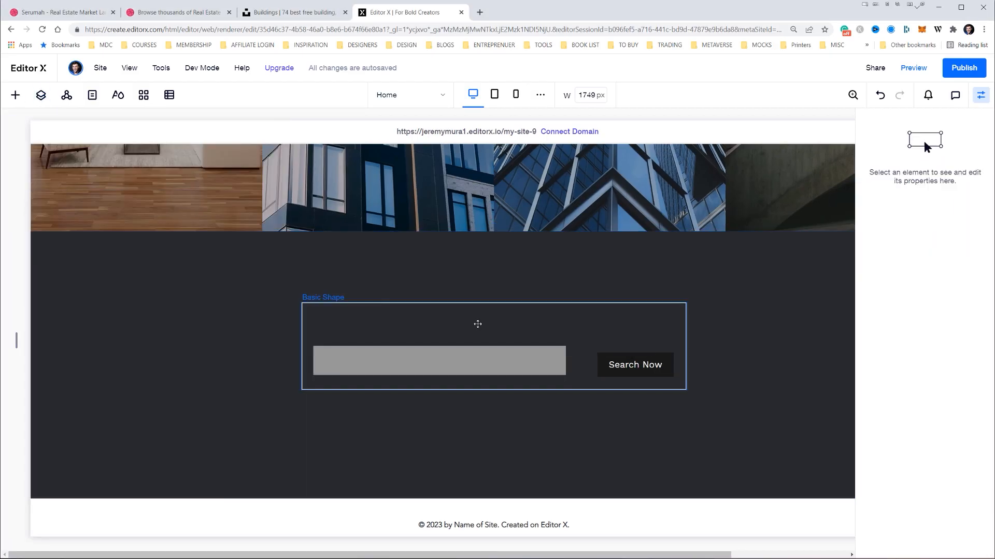
drag(331, 309, 353, 325)
double_click(354, 326)
key(BackSpace)
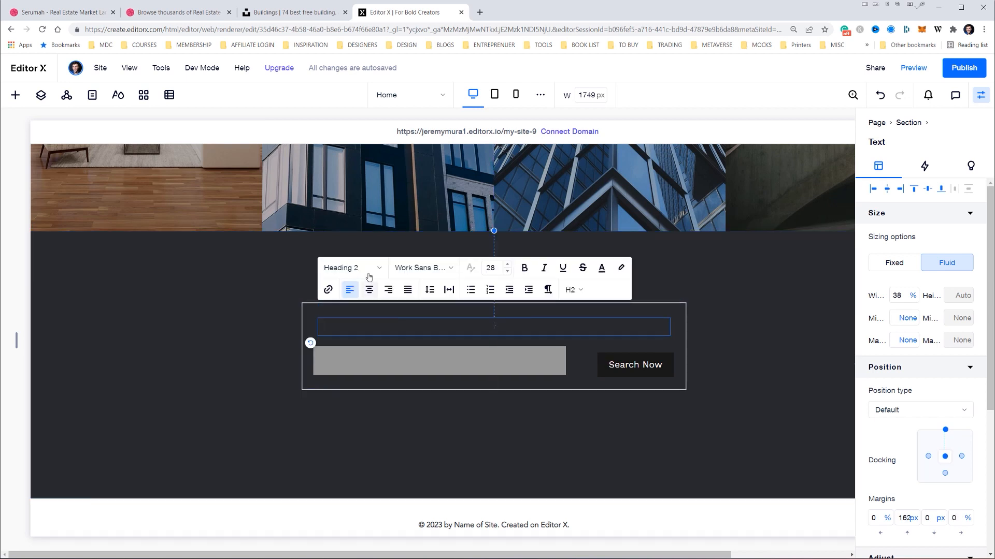
- Apply the Paragraph 1 style to the search box heading
click(371, 268)
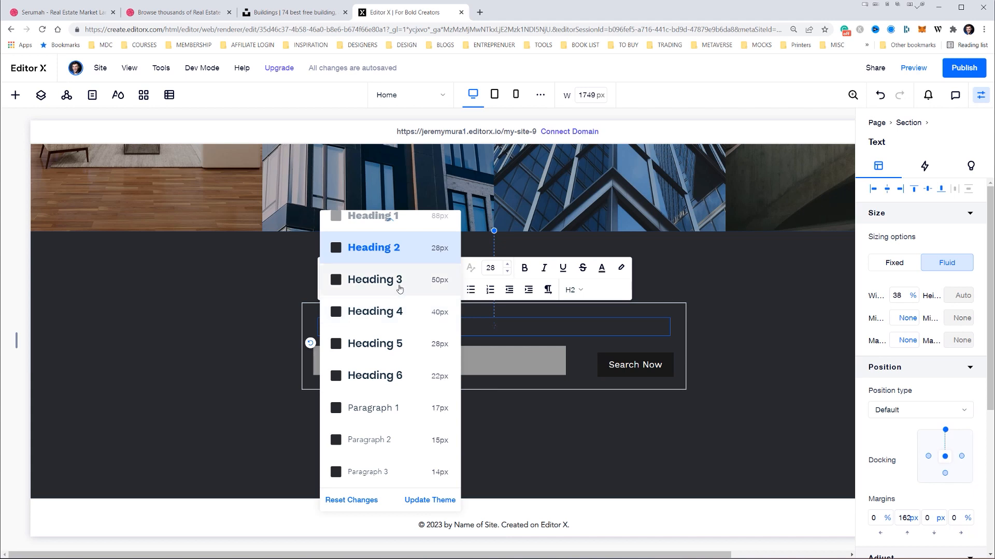
click(449, 282)
click(378, 268)
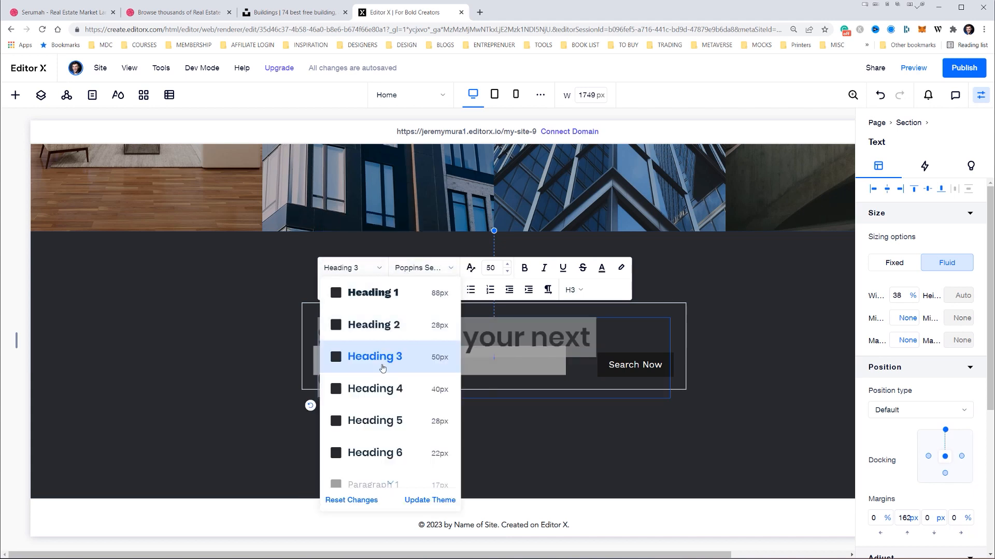
click(382, 410)
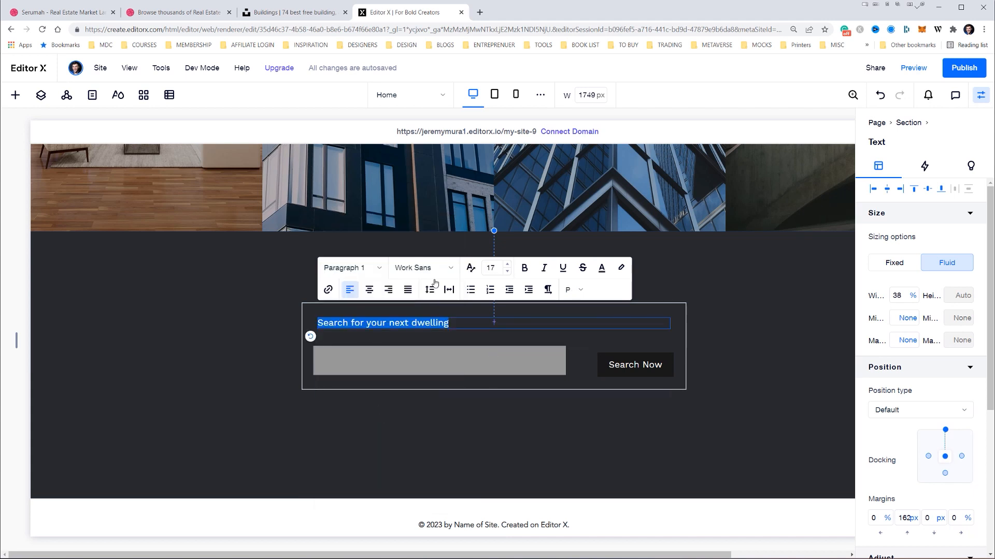
- Colour the search box heading text white (#FFFFFF)
click(621, 268)
click(602, 268)
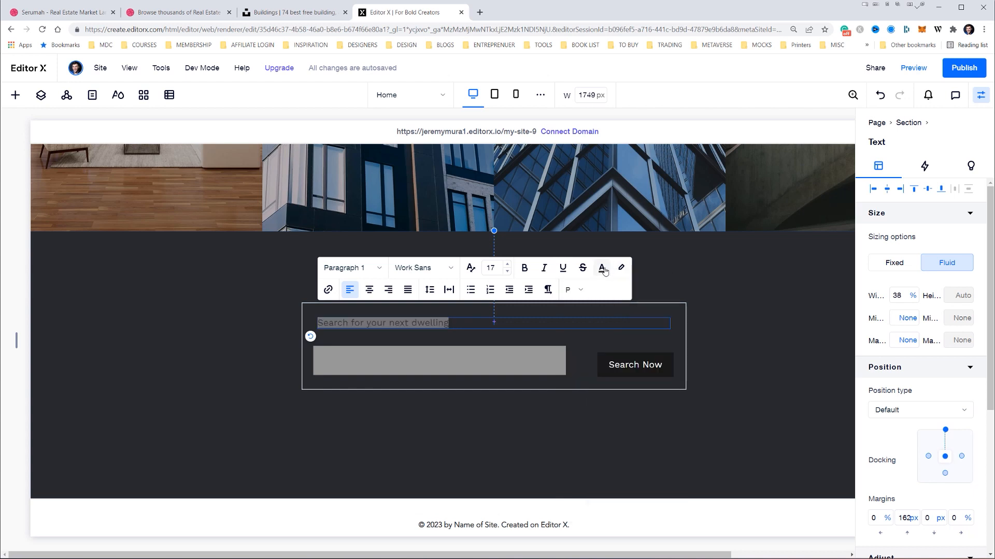
click(557, 332)
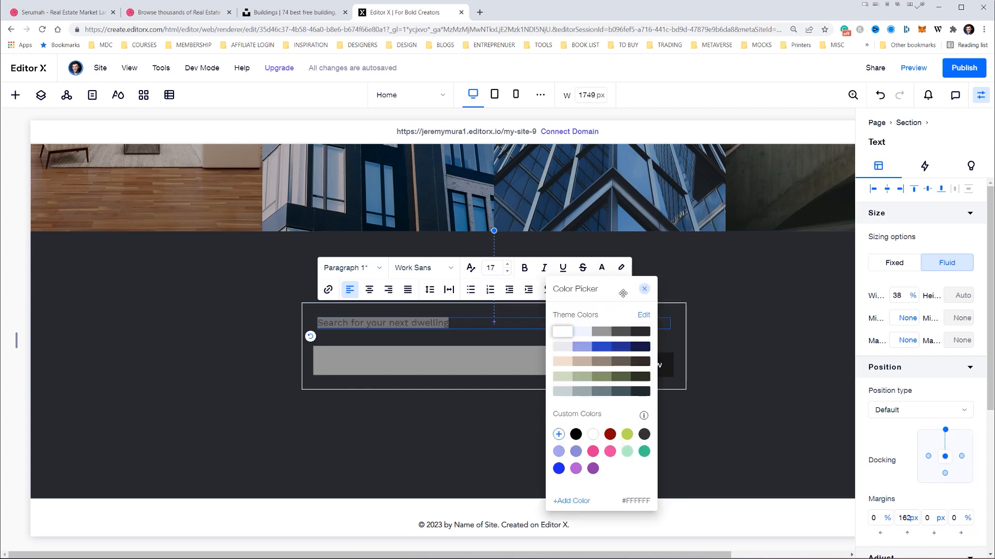
click(644, 289)
click(396, 342)
- Copy the placeholder text "Type a region or suburb" from the Illustrator mockup and return to Editor X
click(410, 322)
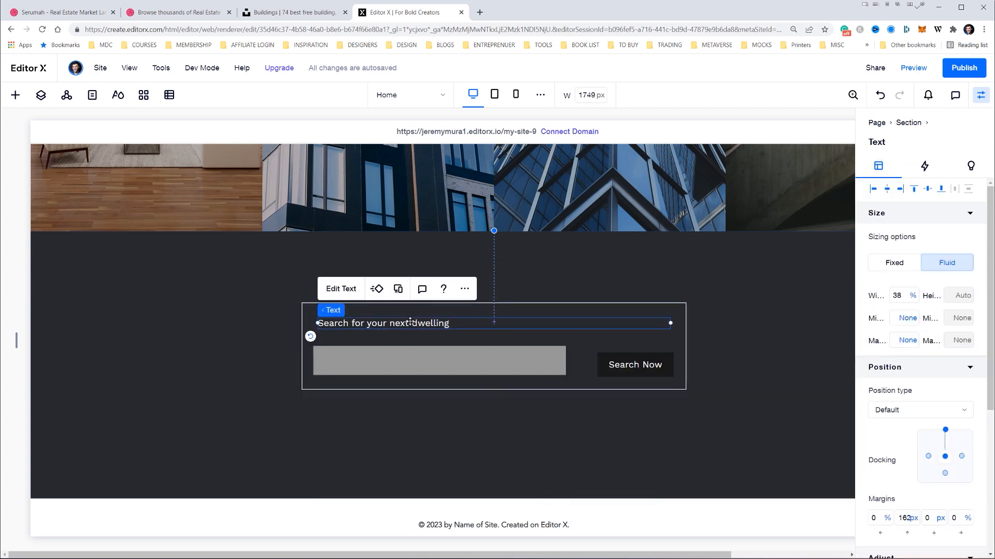
key(alt+Tab)
click(316, 285)
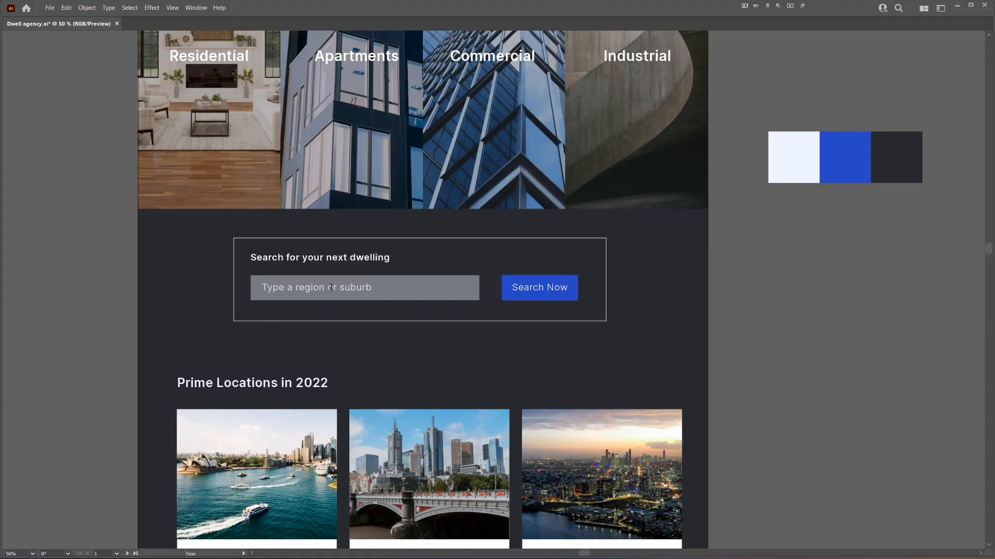
key(alt+Tab)
- Duplicate the search box heading onto the grey field and replace the copy's text with "Type a region or suburb"
drag(358, 345, 357, 383)
key(ctrl+z)
drag(358, 323, 383, 363)
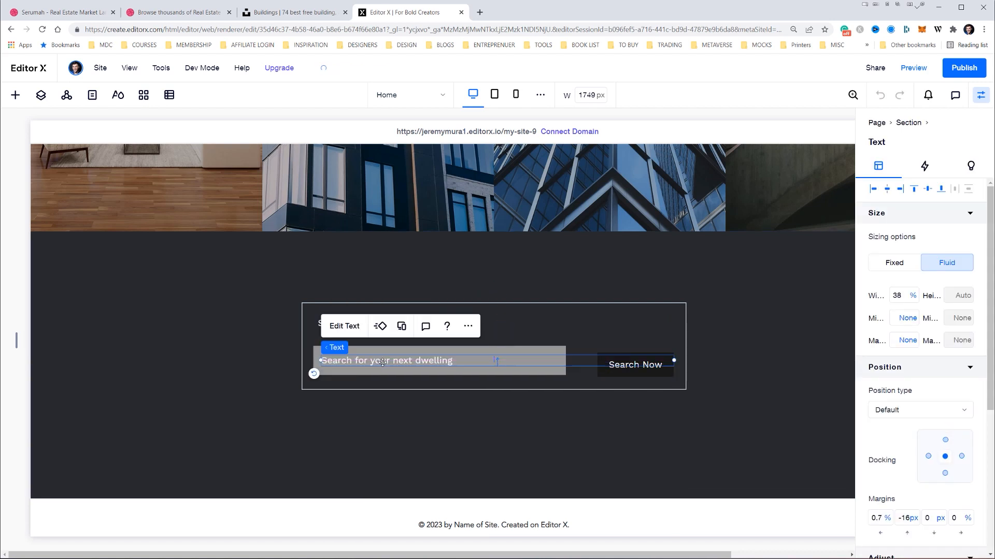
double_click(382, 362)
text(Type a region or suburb)
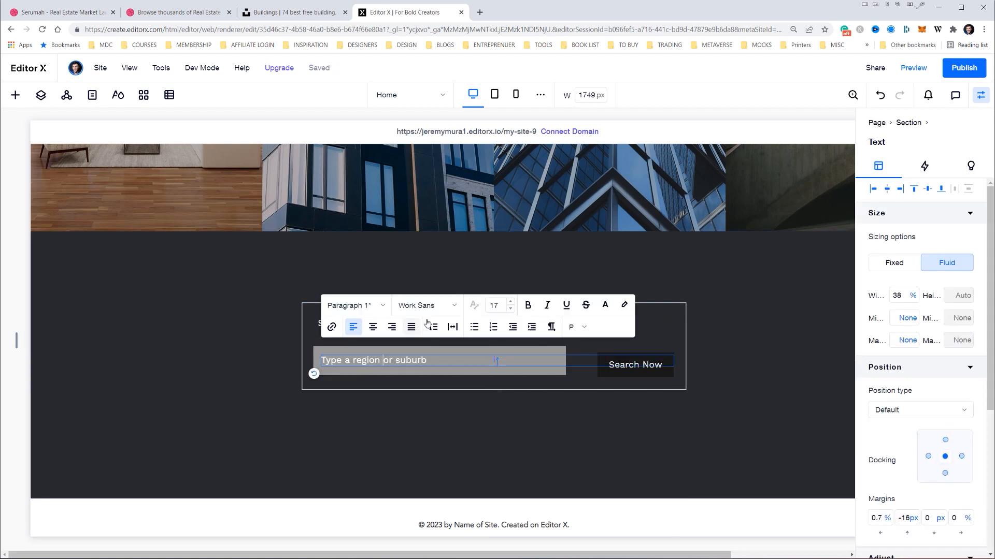
- Reduce the font size of the placeholder text in the grey search field by two pixels
key(ctrl+a)
click(511, 309)
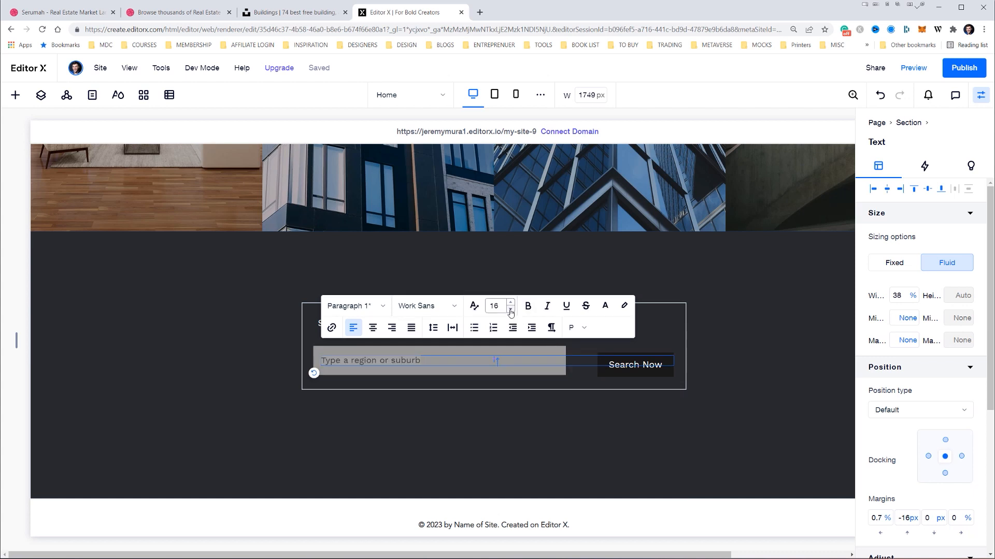
click(511, 309)
click(508, 275)
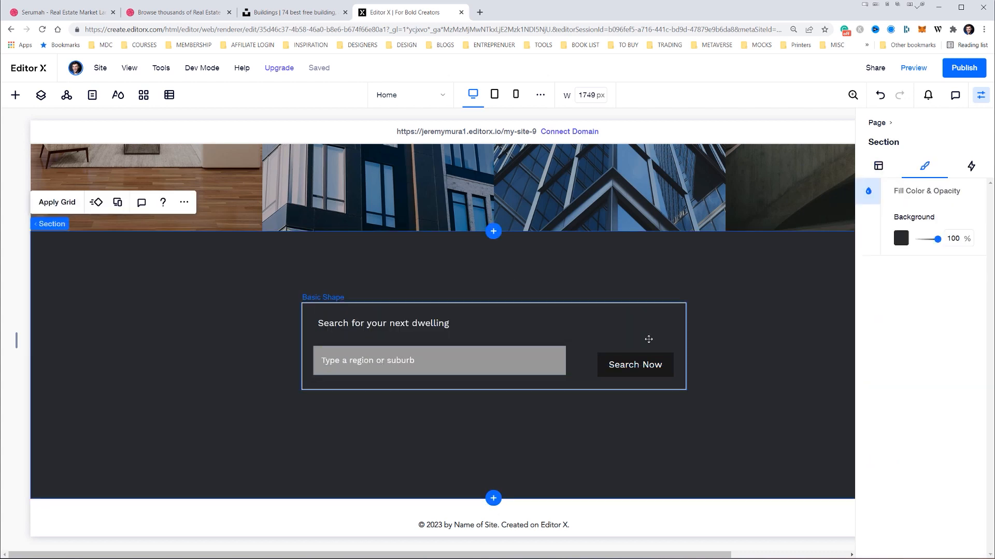
- Set the Search Now button's background to the bright blue theme color #2848C6
key(alt+Tab)
key(alt+Tab)
click(644, 373)
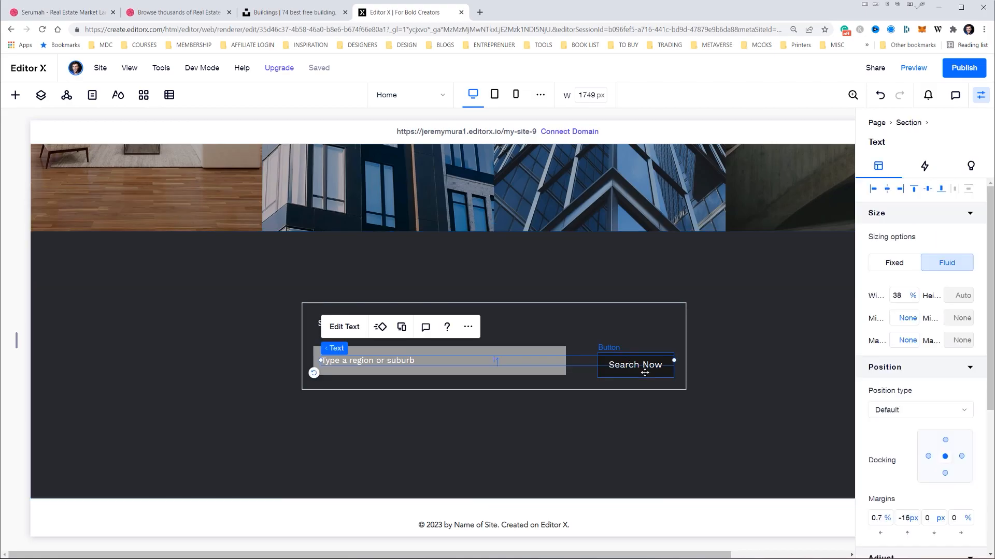
click(901, 261)
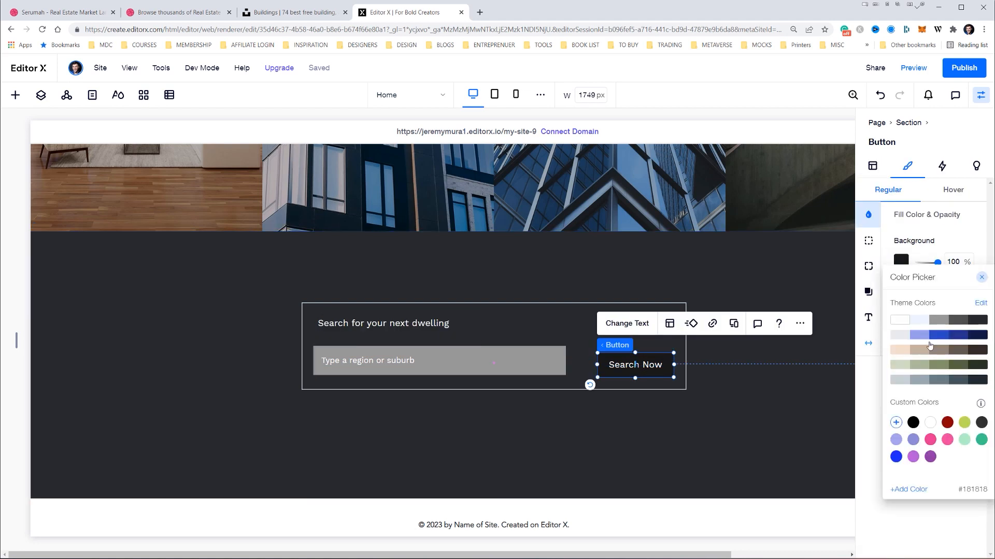
click(940, 336)
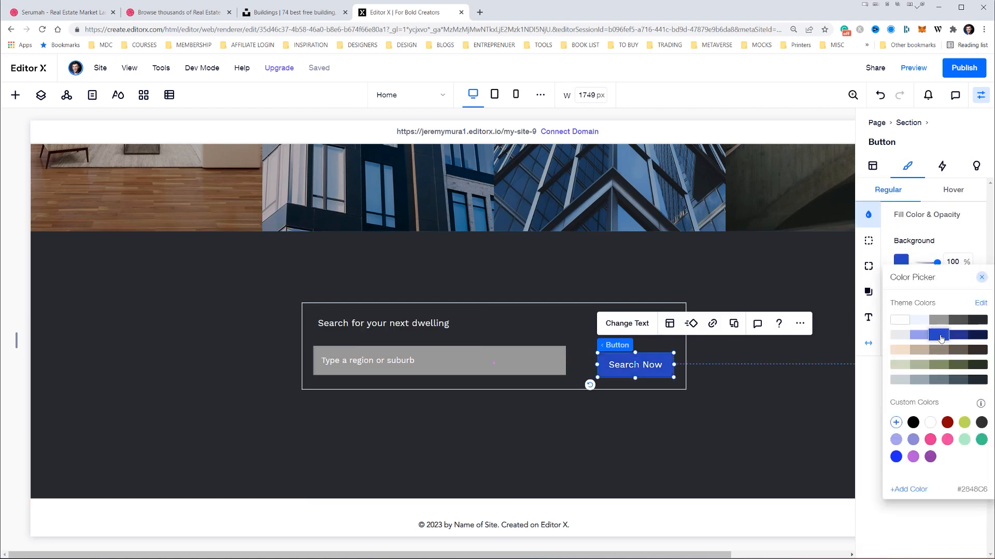
- Align the Search Now button with the top of the grey input box, and reduce the box's height to match the button
click(587, 356)
drag(603, 359, 586, 352)
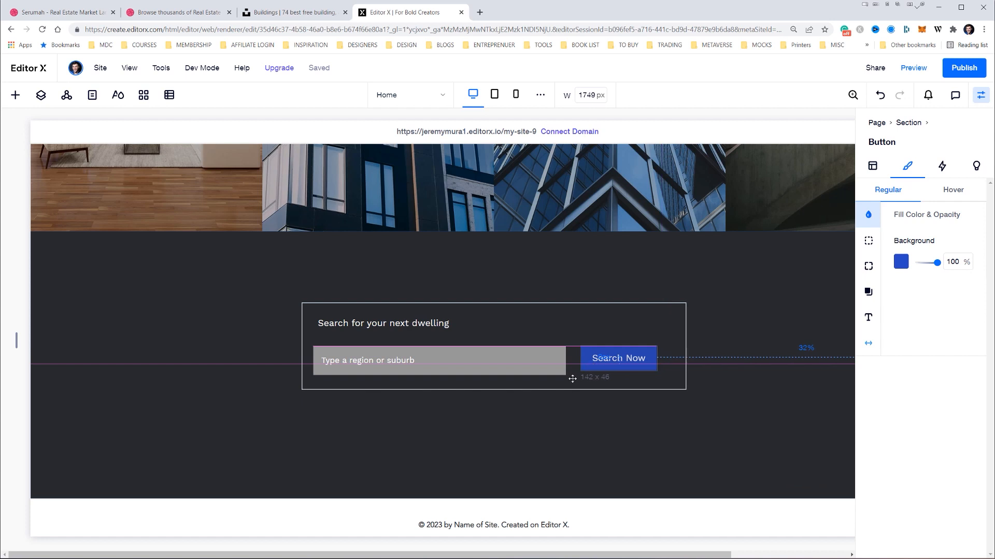
click(545, 373)
drag(441, 374, 440, 370)
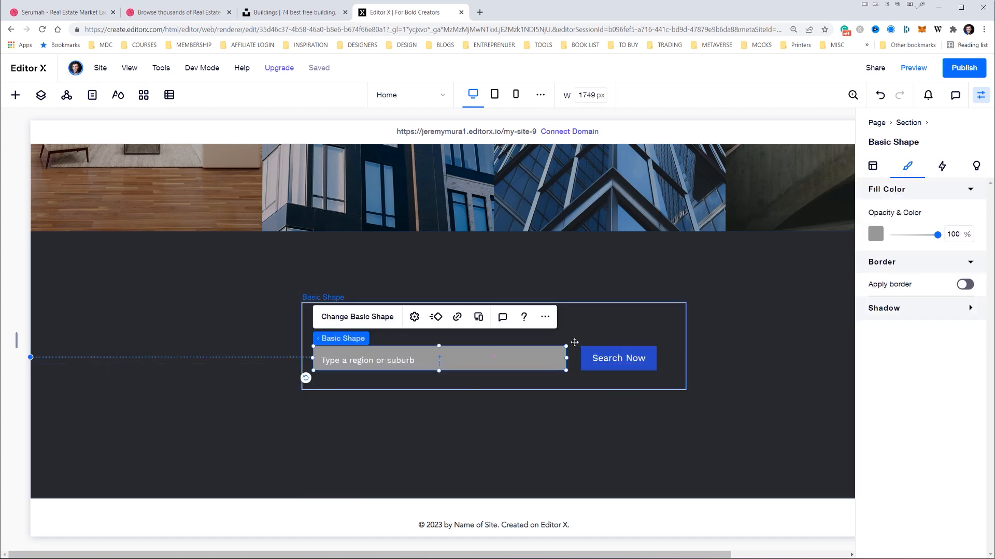
- Center the "Type a region or suburb" text vertically in the grey box and narrow it to 17.3% width
click(434, 358)
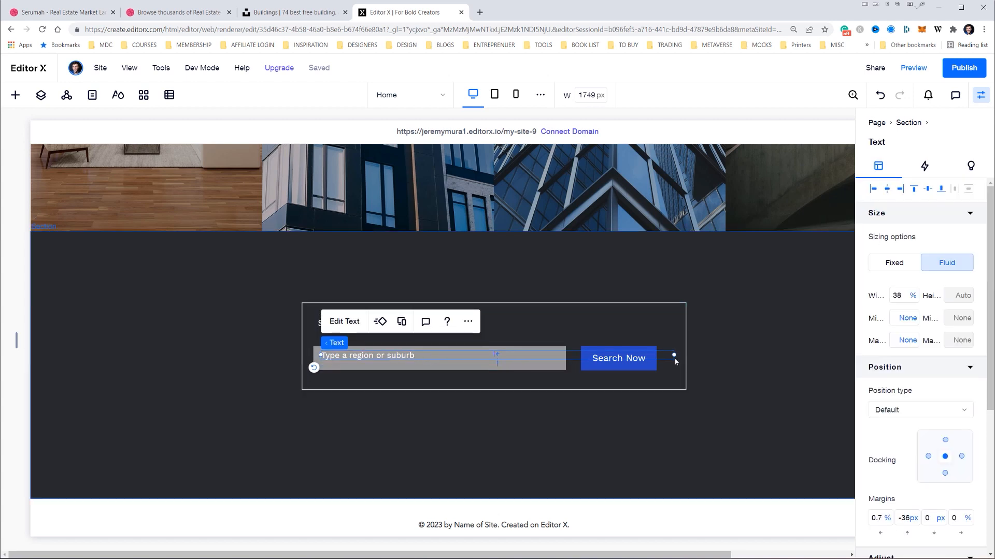
drag(666, 355, 481, 355)
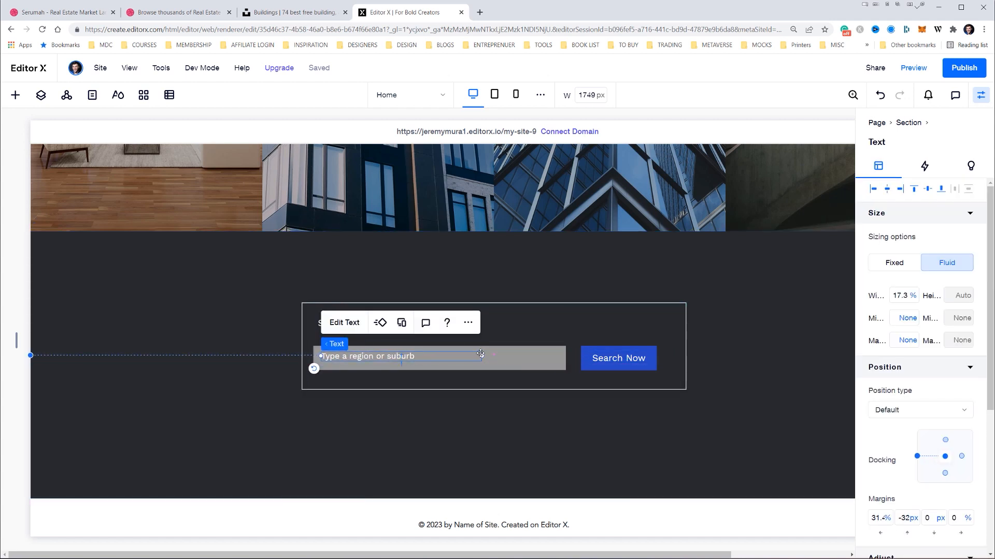
click(486, 284)
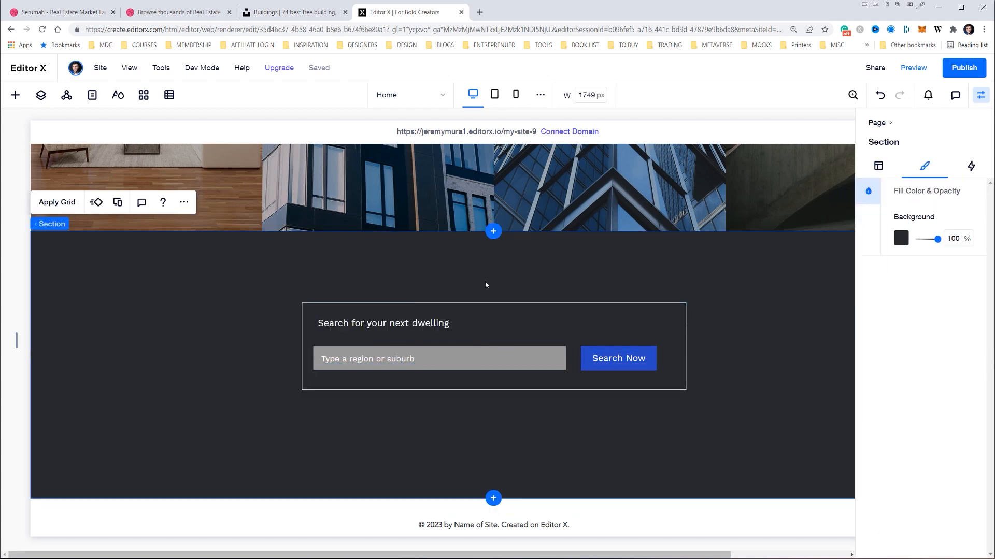
- Check the tablet and mobile layouts, and place both texts, both basic shapes and the Search Now button in one container
scroll(608, 281, up, 5)
click(494, 93)
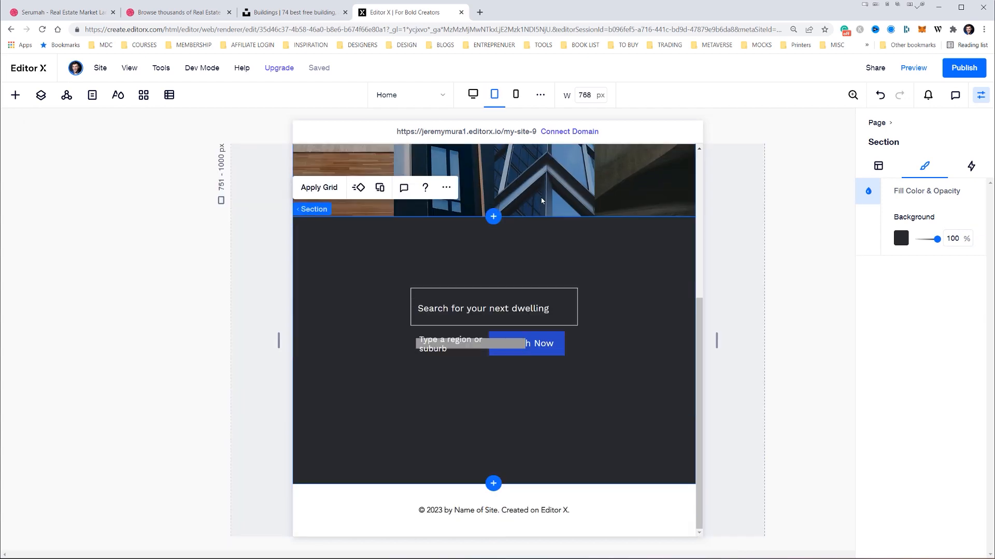
click(516, 94)
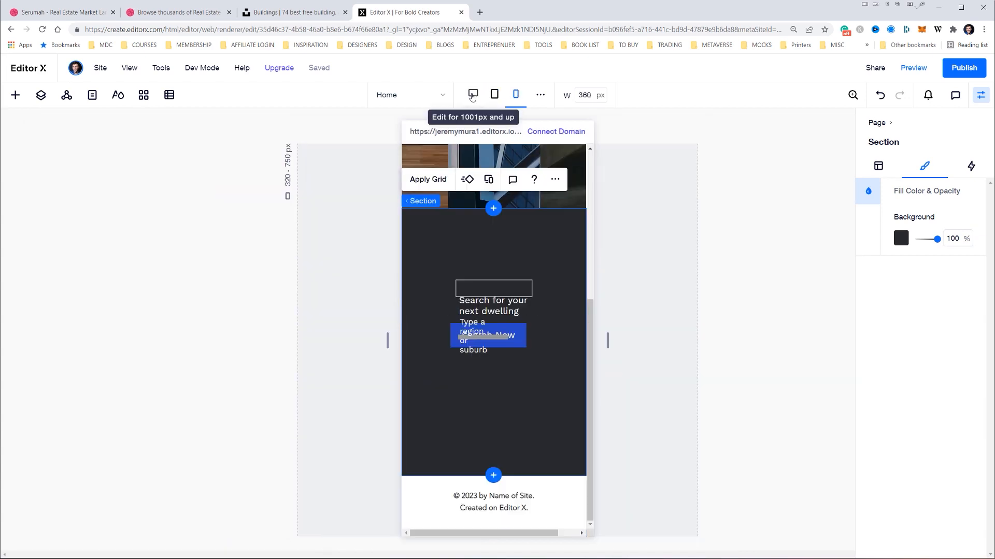
click(471, 94)
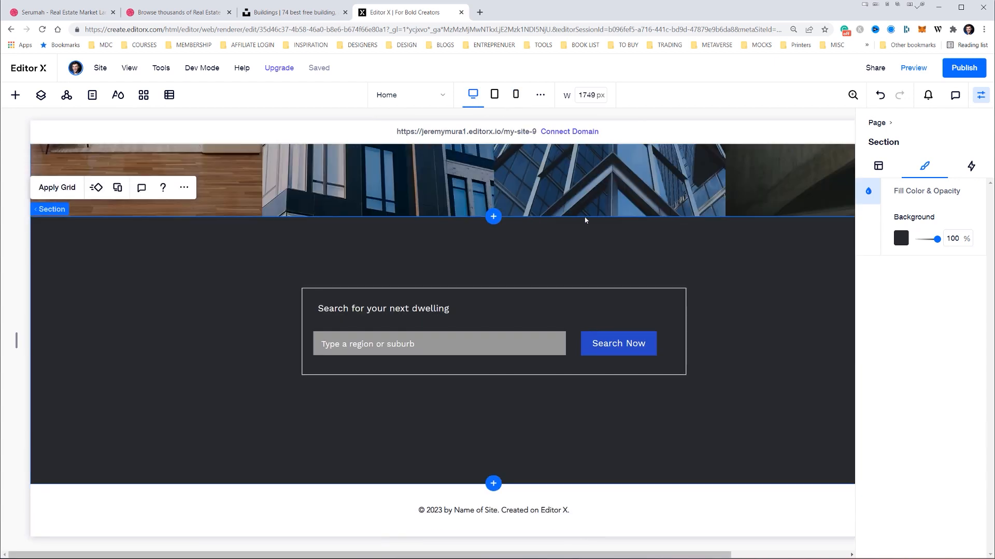
click(347, 345)
click(348, 346)
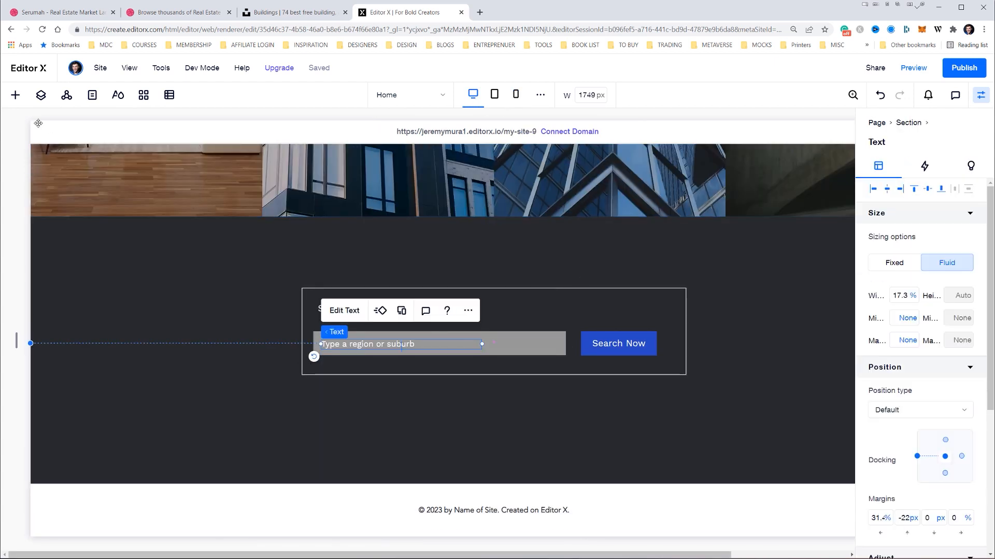
click(41, 94)
shift+click(77, 516)
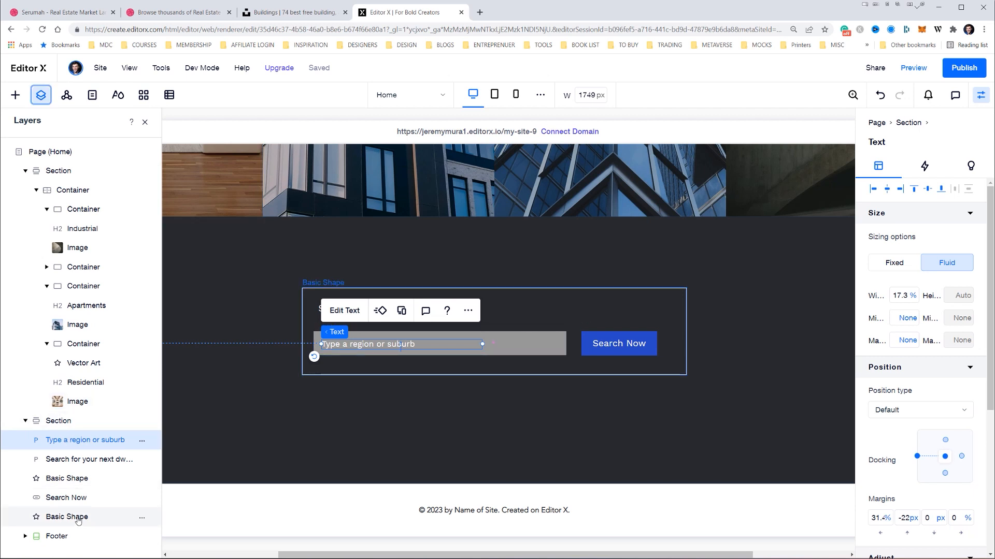
shift+click(68, 478)
shift+click(77, 459)
shift+click(67, 497)
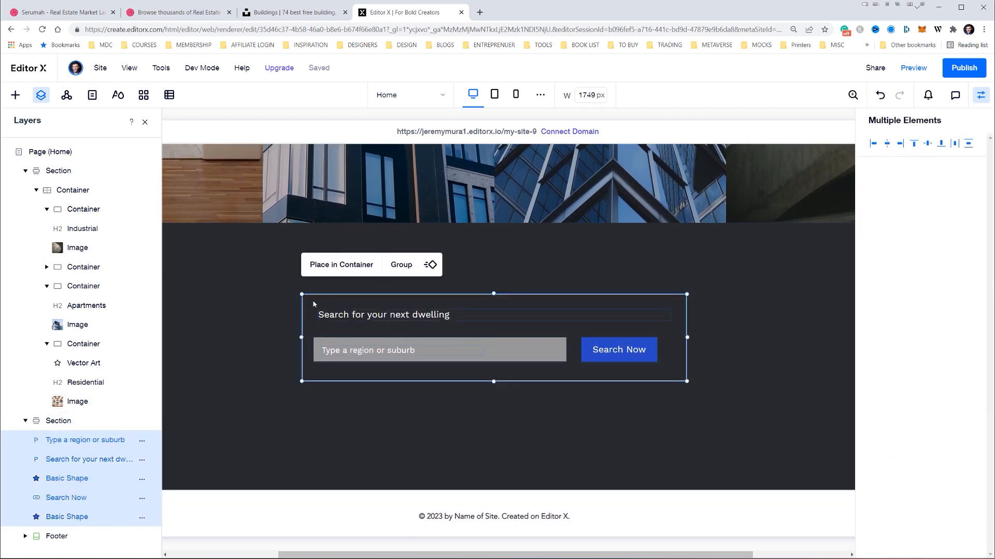
click(342, 262)
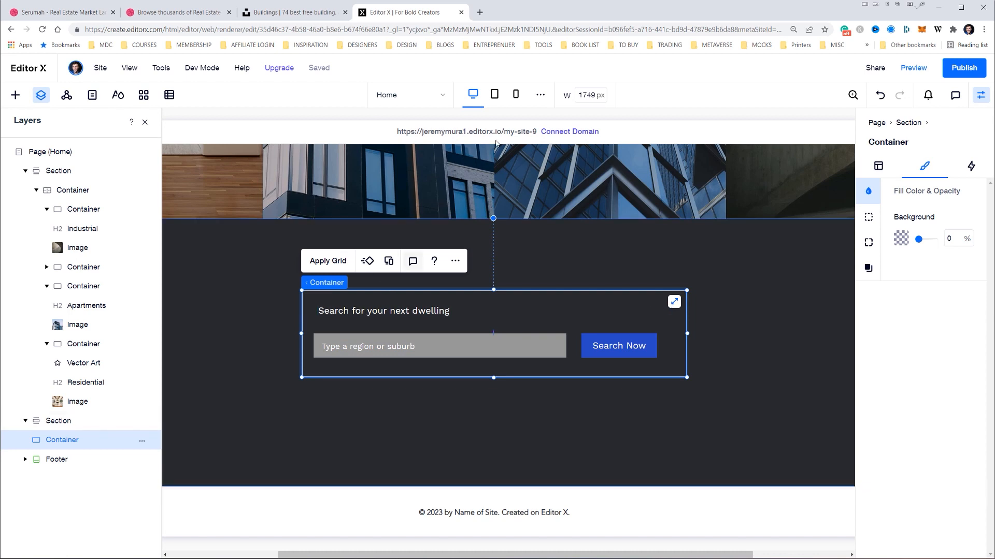
- Group the "Type a region or suburb" text with the grey box behind it
click(492, 95)
click(473, 94)
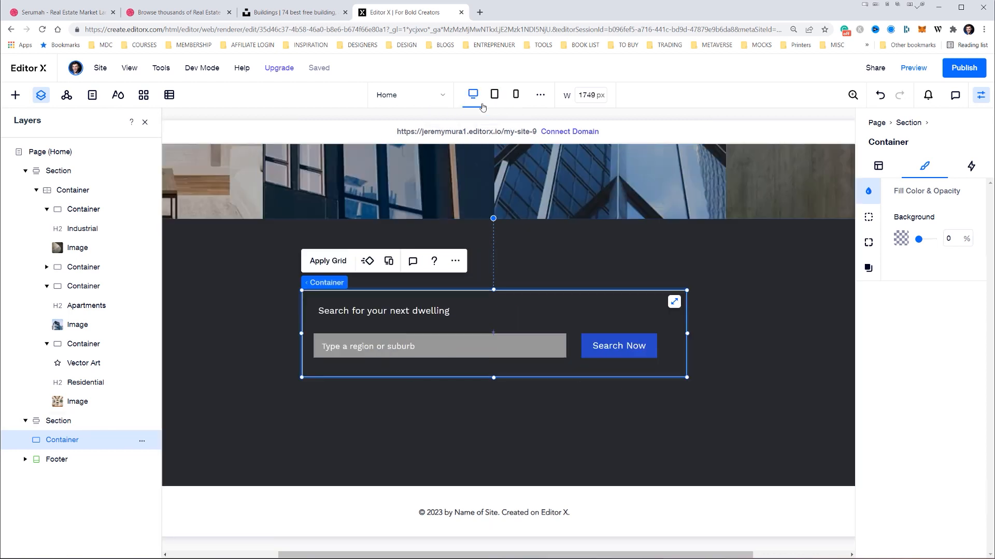
click(366, 346)
shift+click(527, 347)
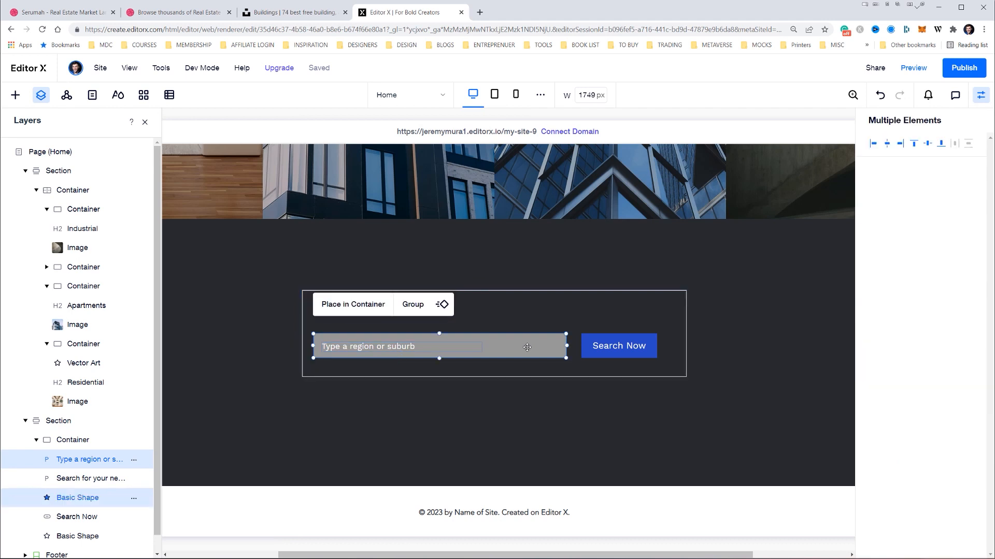
key(ctrl+g)
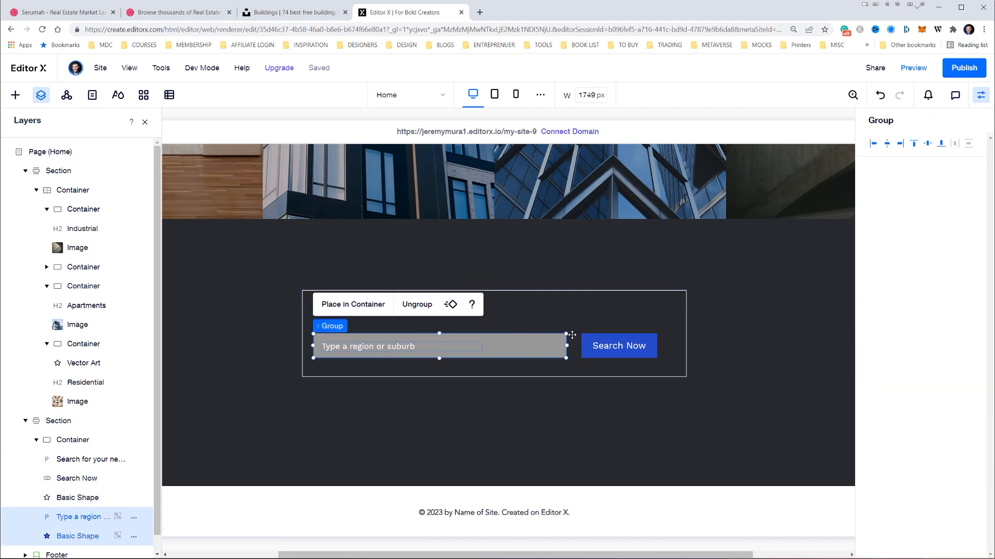
click(406, 314)
click(526, 325)
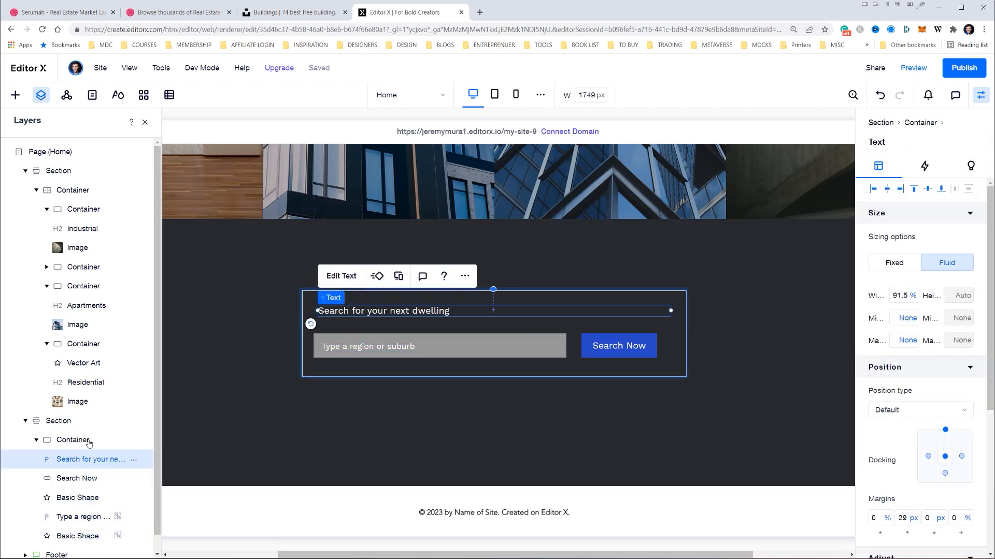
- Extend the dark search section's lower edge downward to add space beneath the search box
click(73, 440)
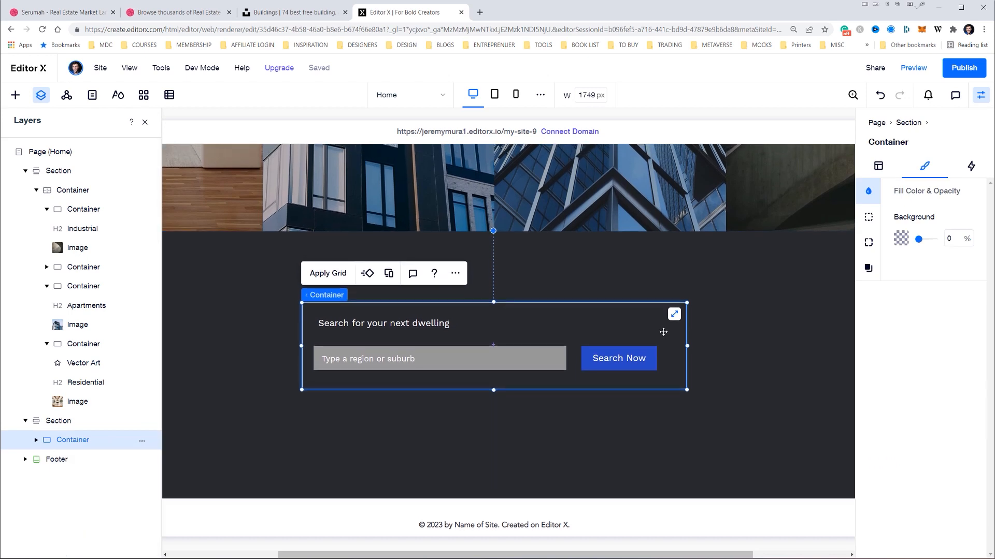
click(701, 306)
scroll(699, 305, up, 2)
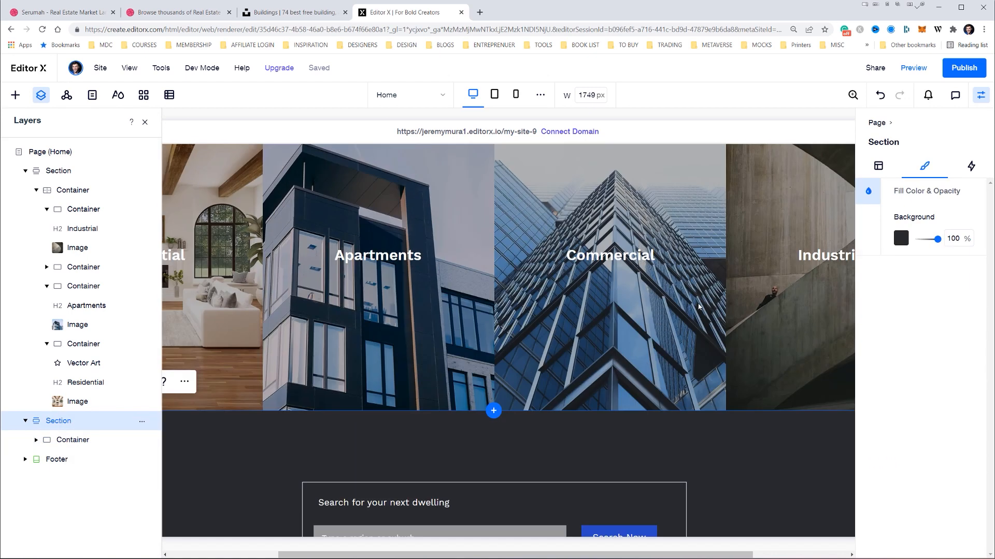
key(alt+Tab)
key(alt+Tab)
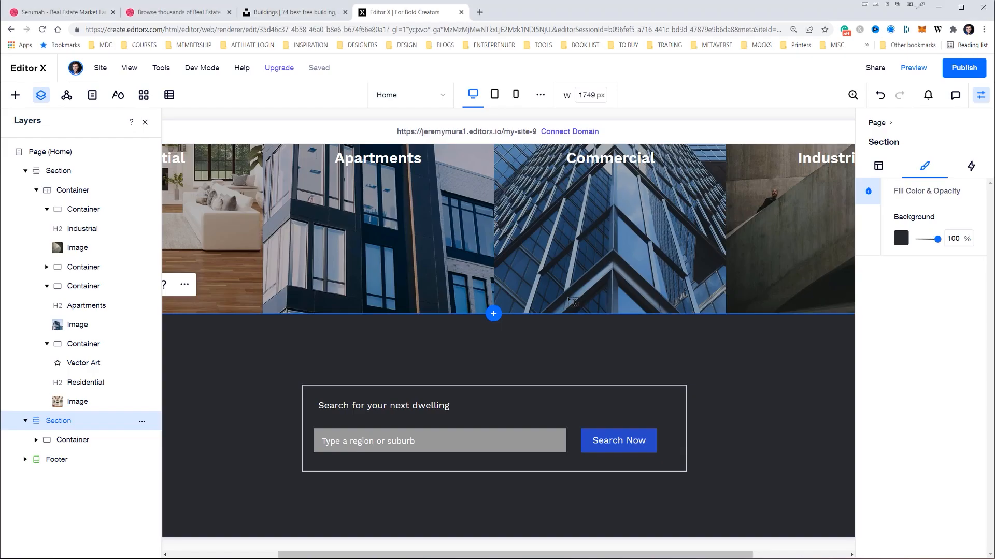
scroll(539, 430, down, 2)
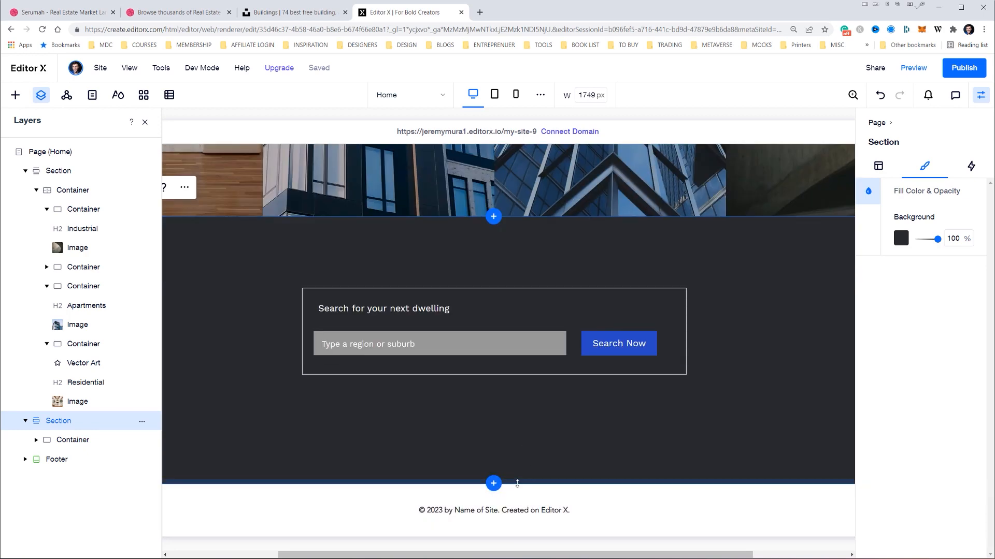
drag(517, 484, 536, 554)
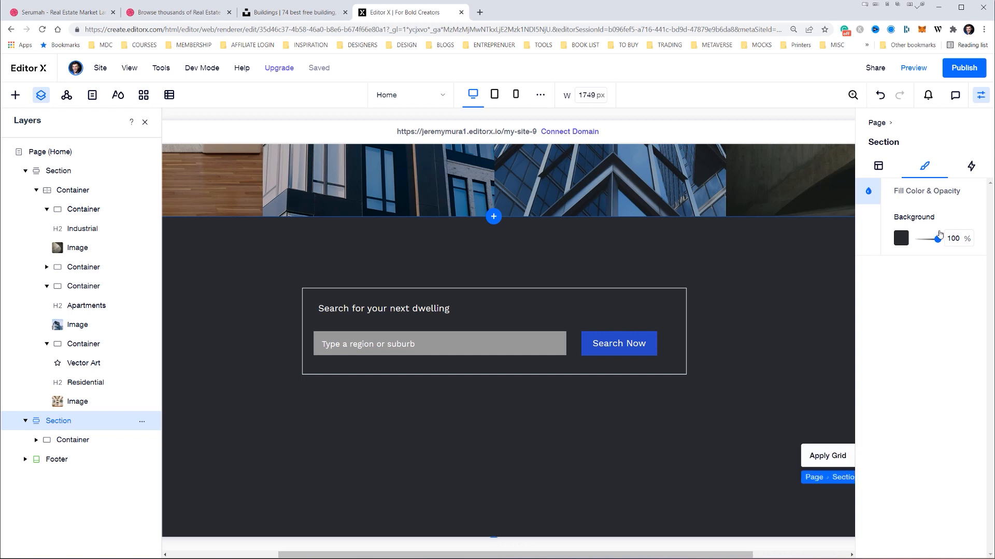
- Close the Inspector and Layers panels and stretch the dark section much further down to make room for more content
click(980, 95)
click(145, 122)
scroll(646, 340, down, 2)
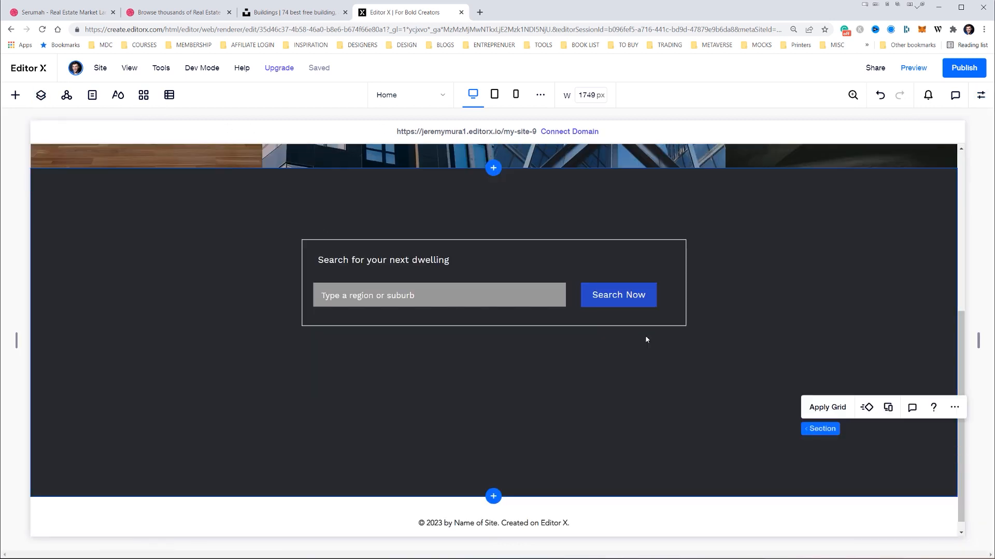
drag(584, 481, 587, 534)
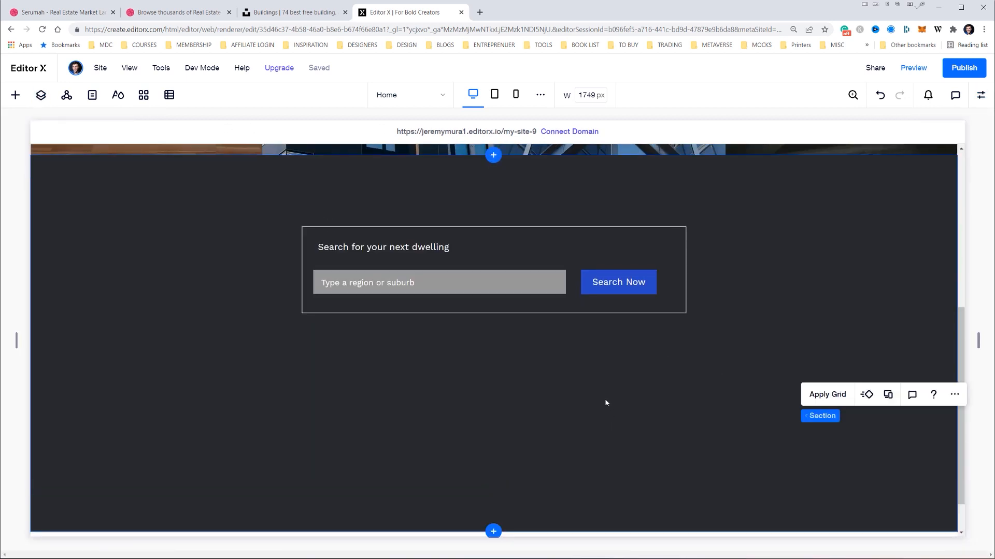
scroll(606, 403, down, 2)
drag(562, 483, 562, 536)
scroll(566, 442, down, 2)
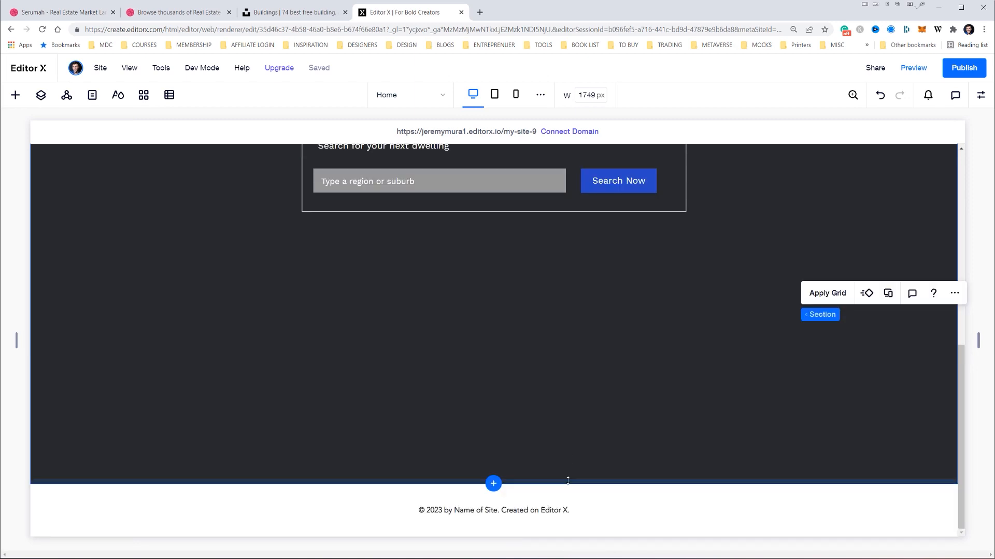
drag(566, 482, 566, 533)
- Switch to the Illustrator mockup, locate and select the "Prime Locations in 2022" heading below the search box, and return to Editor X
key(alt+Tab)
scroll(552, 404, down, 1)
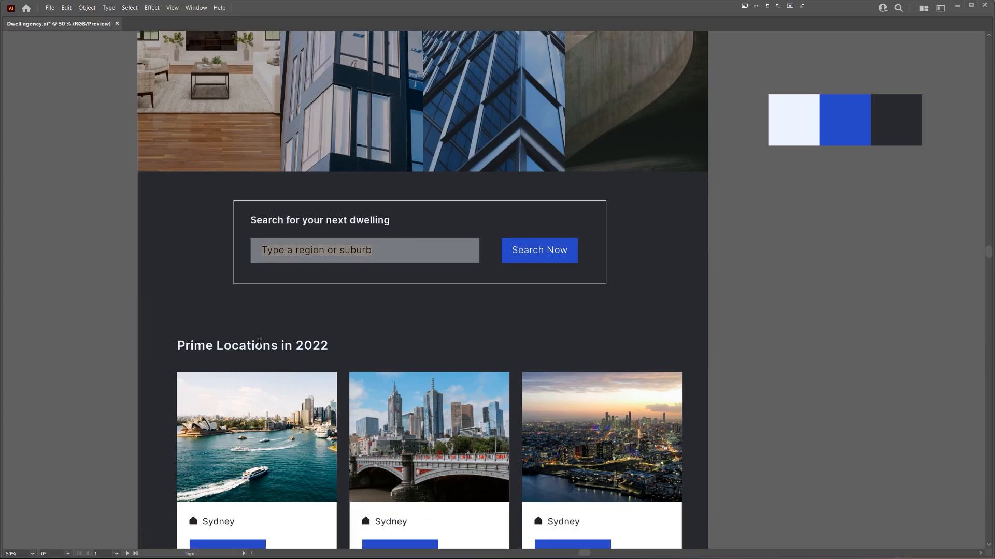
scroll(239, 354, down, 4)
key(alt+Tab)
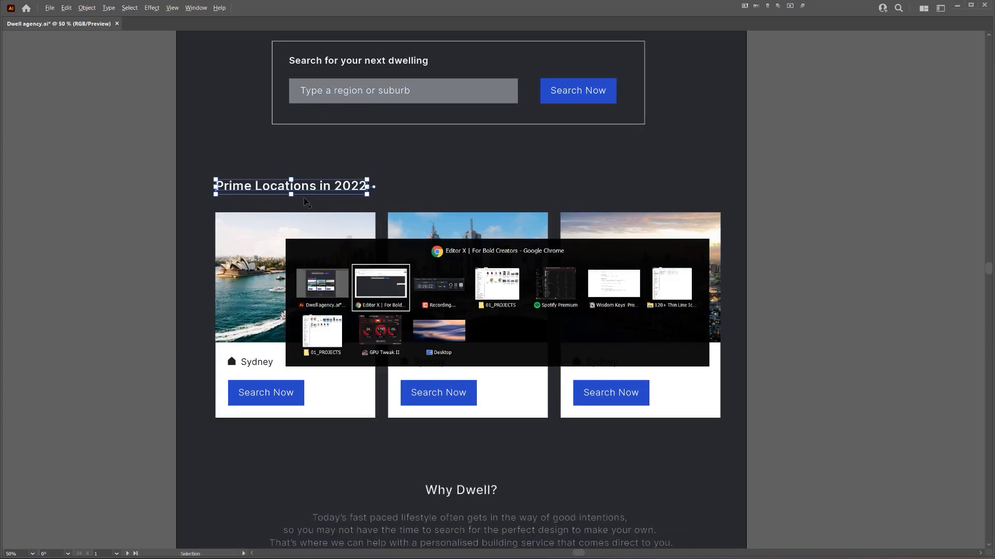
- Add a text element below the search box and move it near the left edge of the dark section
click(15, 95)
drag(192, 173, 401, 341)
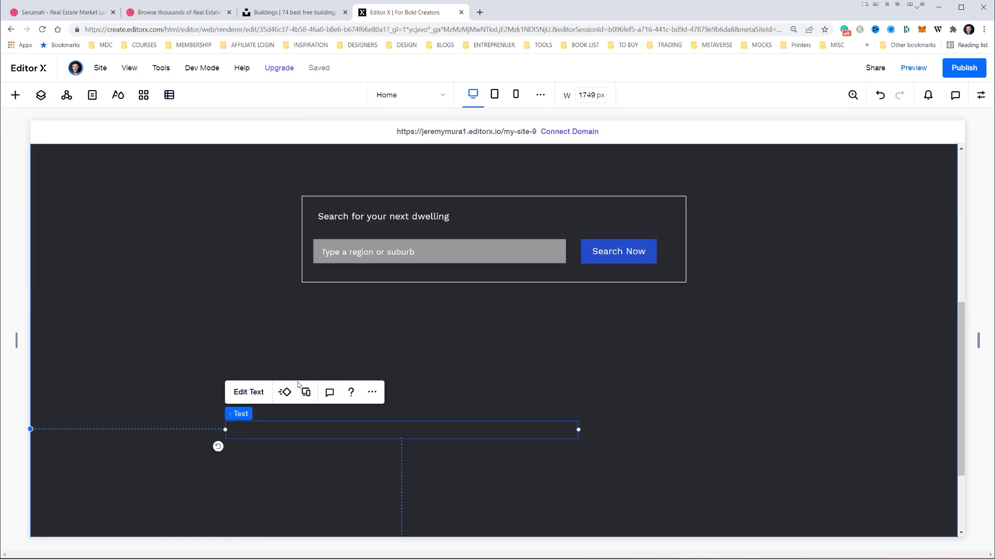
drag(238, 414, 104, 398)
scroll(118, 273, down, 3)
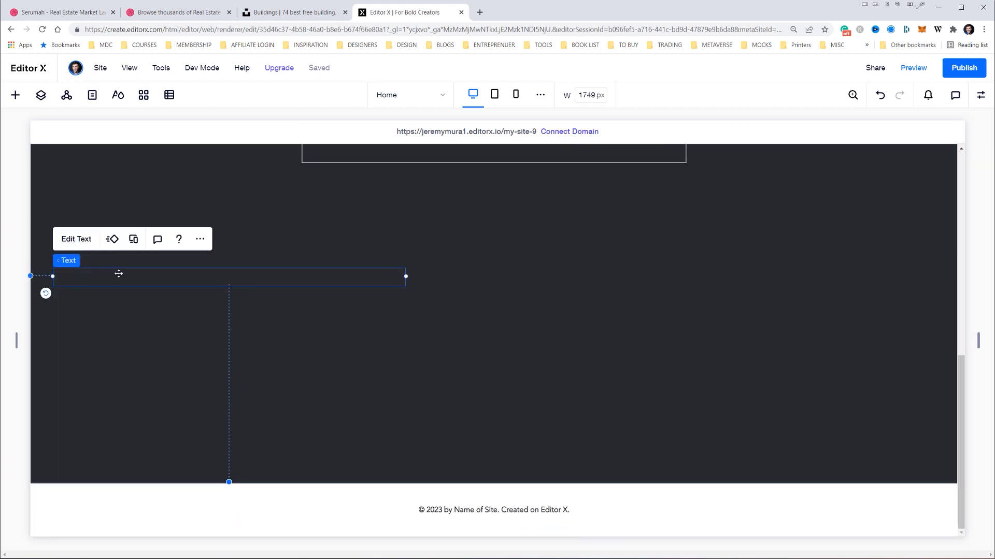
- Format the new text element below the search box as Heading 2 and colour all of its text white
double_click(119, 274)
click(96, 221)
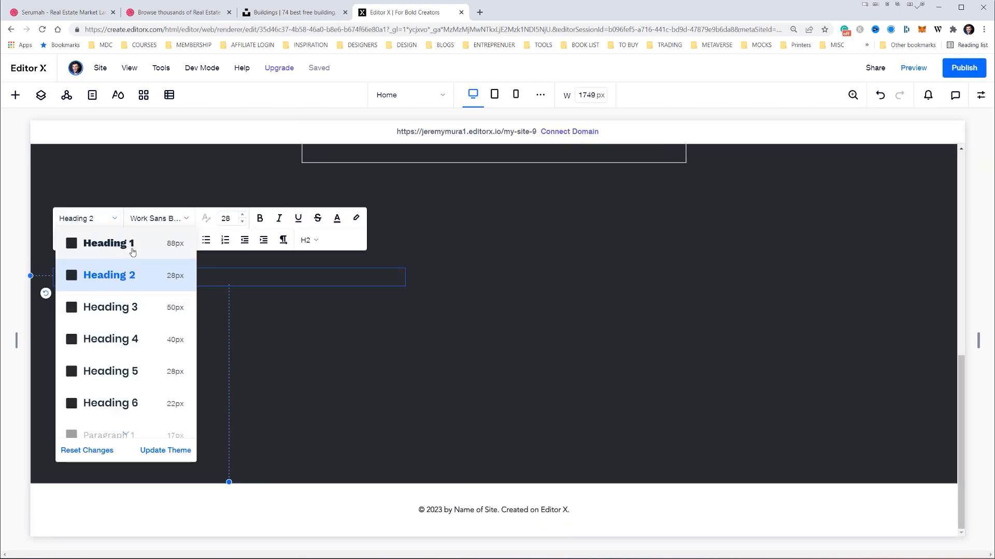
click(101, 276)
click(337, 218)
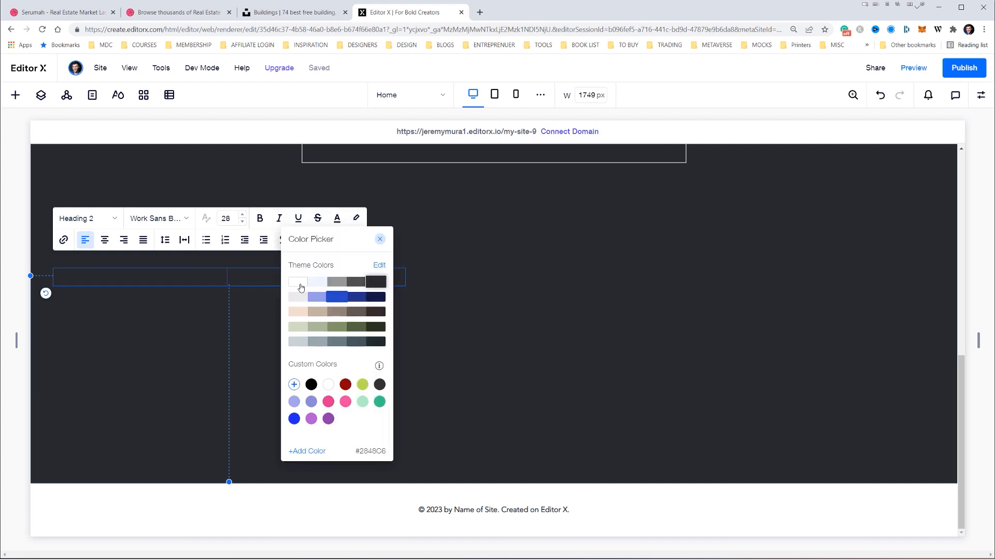
click(205, 279)
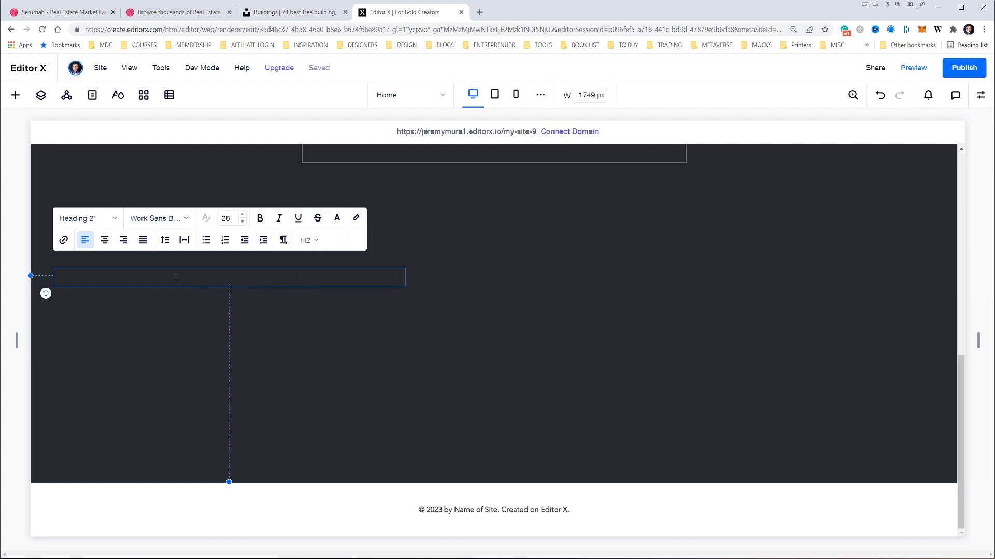
key(ctrl+a)
click(337, 218)
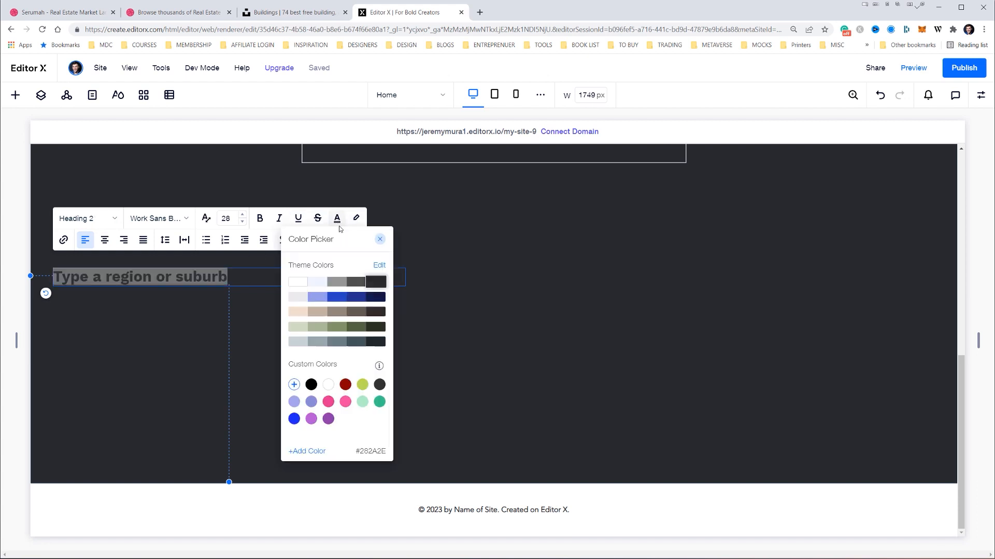
click(229, 281)
- Replace the text element's wording with the "Prime Locations in 2022" heading copied from the Illustrator mockup
key(alt+Tab)
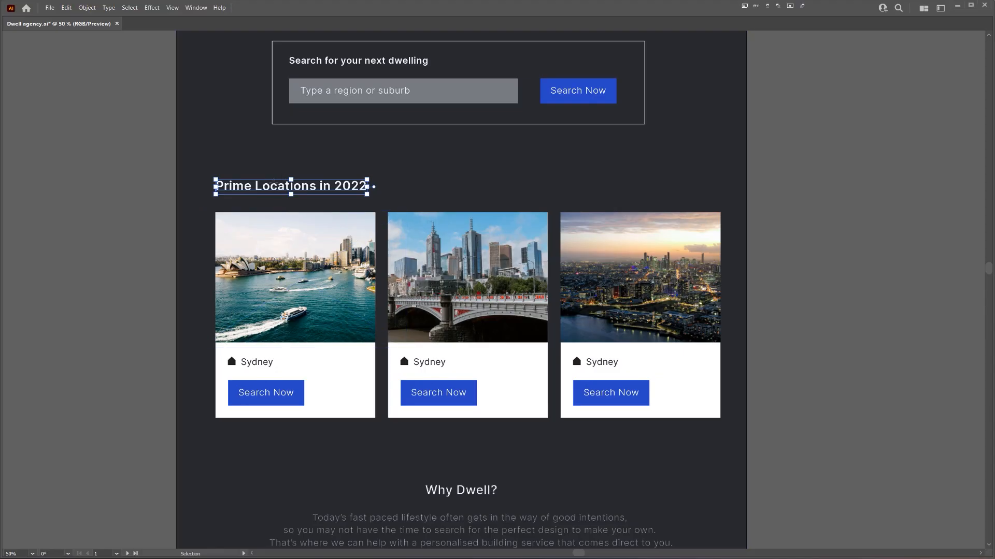
double_click(275, 184)
key(ctrl+a)
key(ctrl+c)
key(alt+Tab)
triple_click(130, 278)
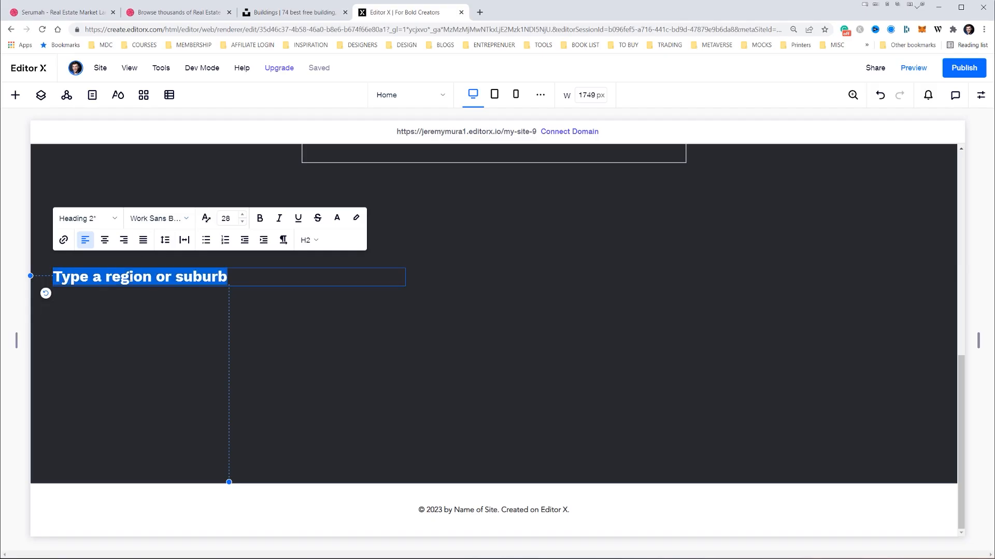
key(ctrl+v)
click(250, 293)
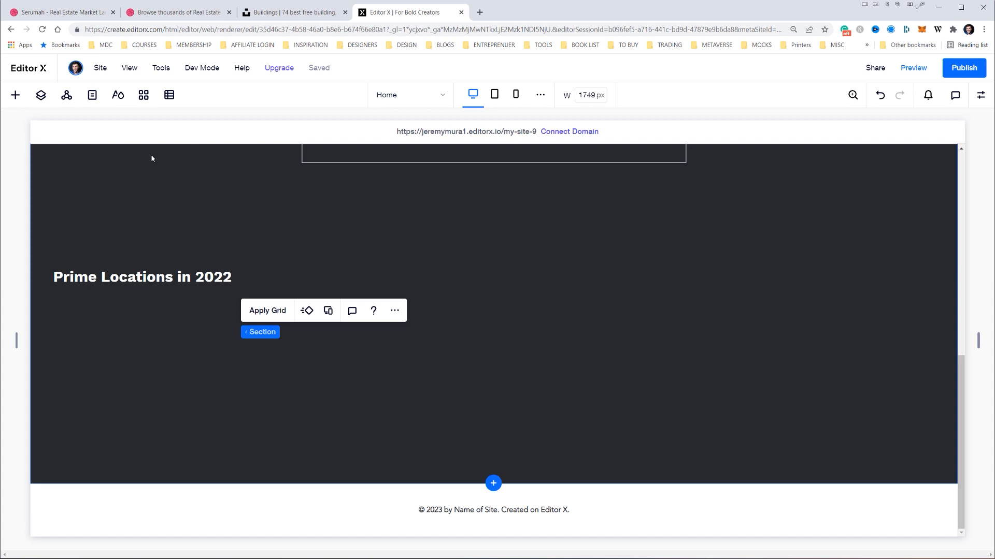
- Try placing the preset repeater with three cards of titles, text and buttons in the dark section
click(16, 96)
click(48, 202)
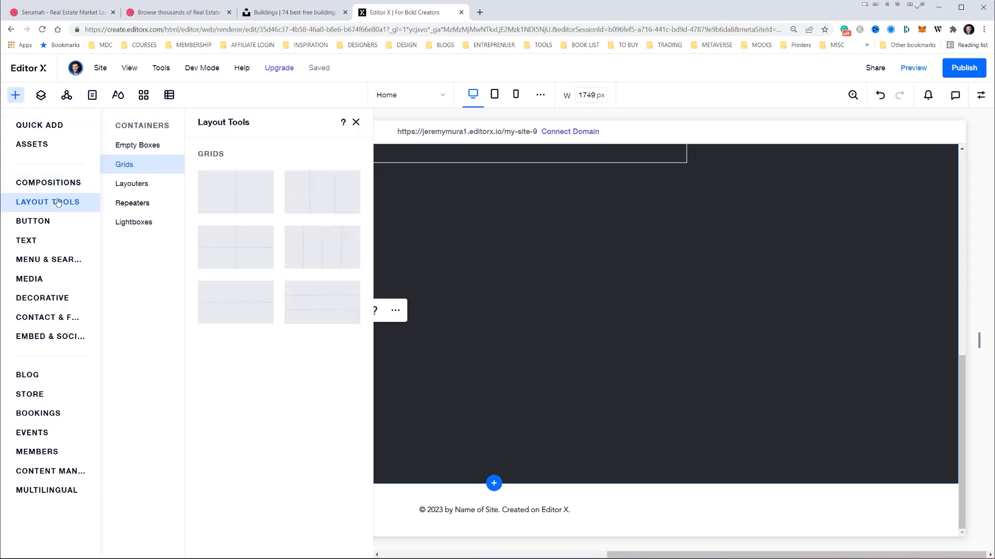
click(132, 204)
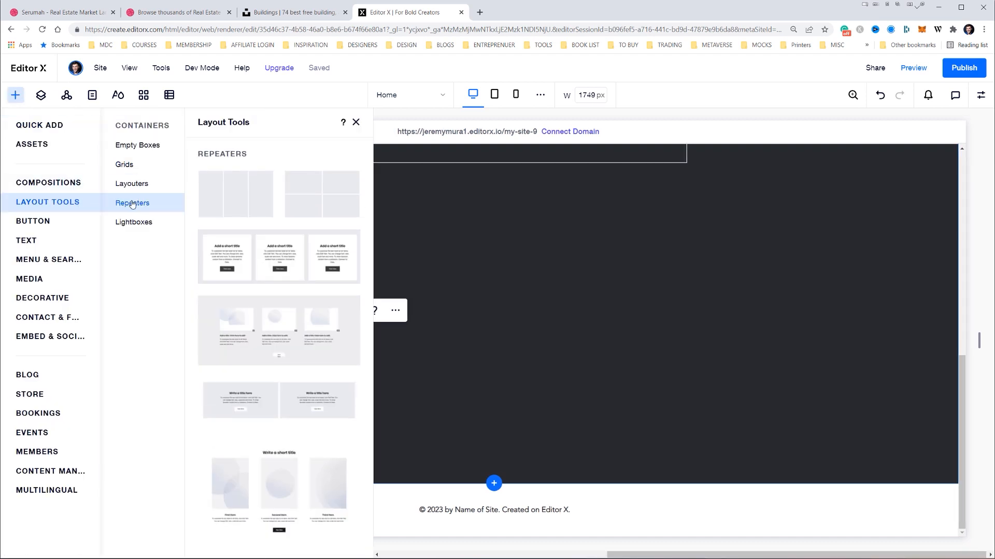
key(alt+Tab)
key(alt+Tab)
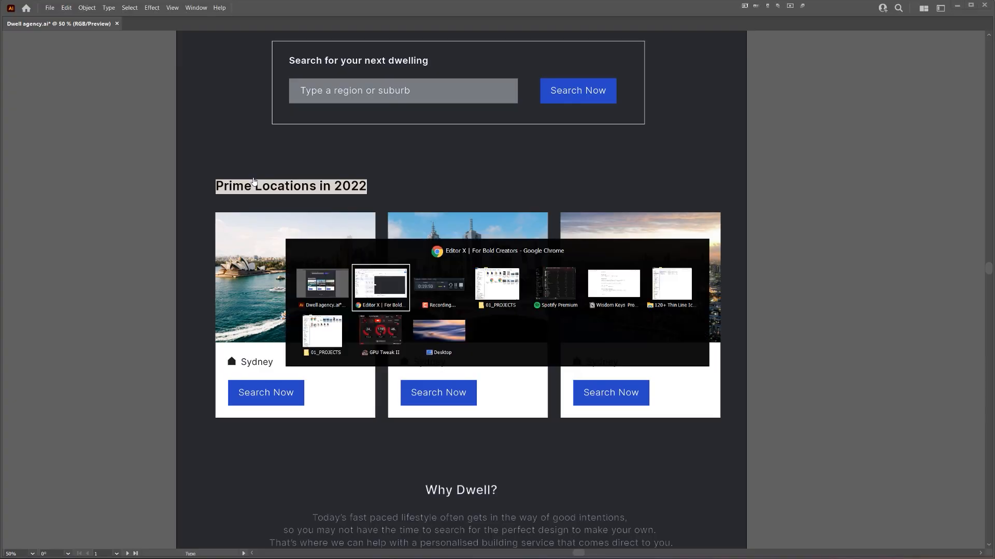
scroll(271, 263, down, 5)
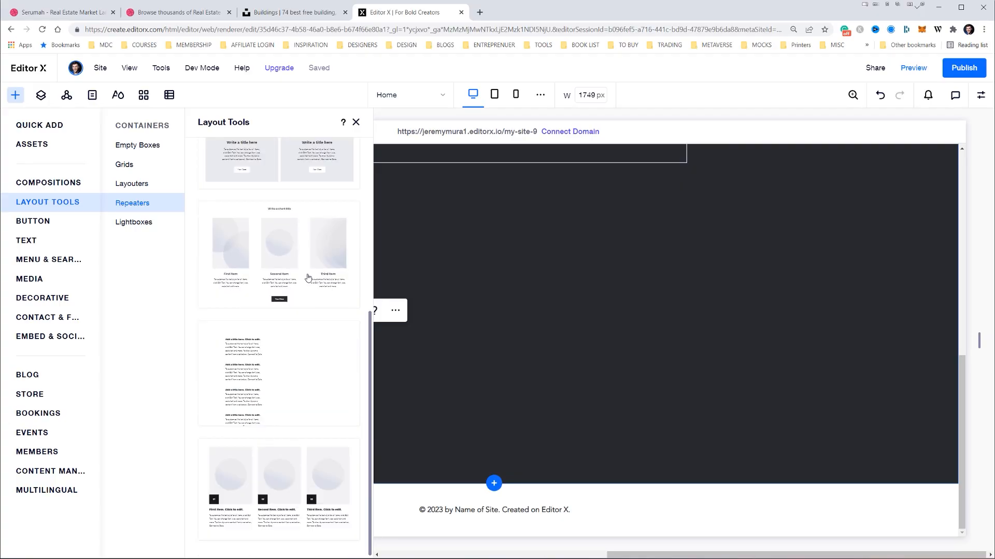
scroll(308, 279, up, 5)
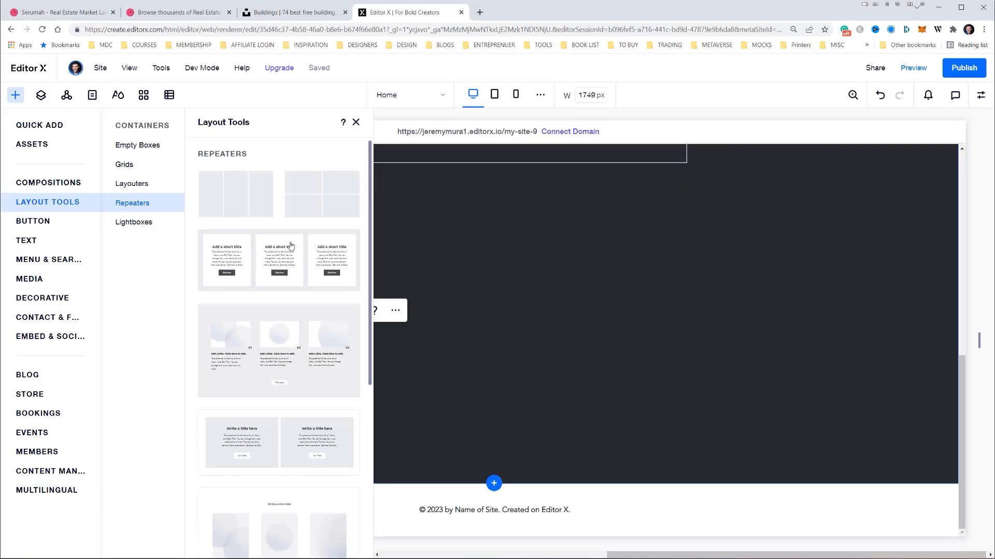
drag(232, 260, 330, 335)
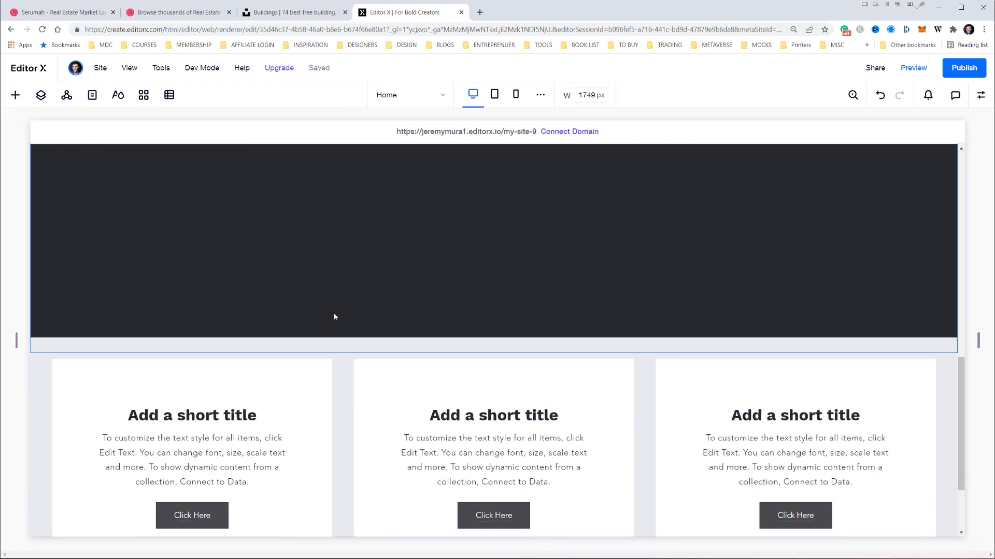
- Try moving the preset repeater upward in the section, and undo the changes back to before it was added
drag(168, 273, 133, 194)
scroll(157, 215, up, 3)
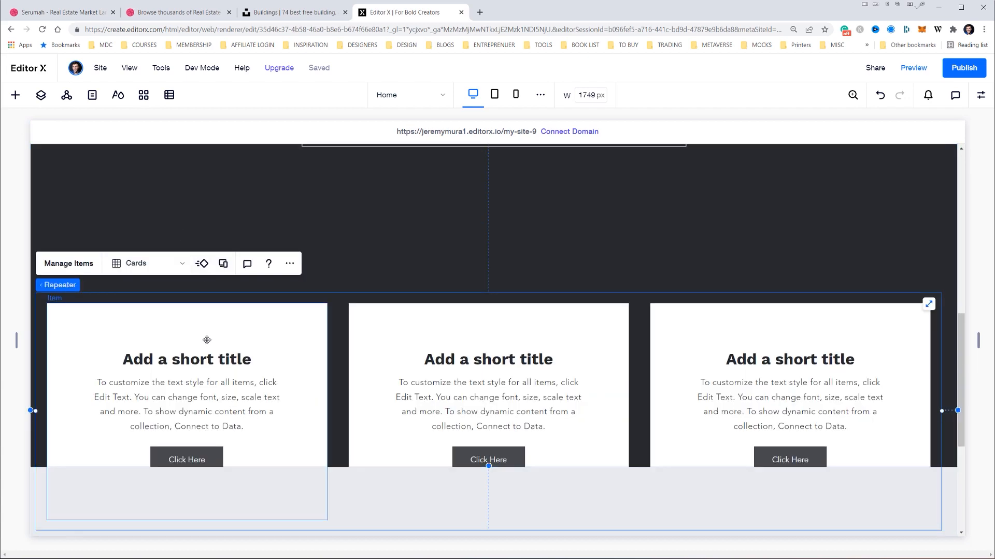
drag(207, 340, 217, 217)
scroll(218, 220, up, 3)
key(ctrl+z)
key(ctrl+z)
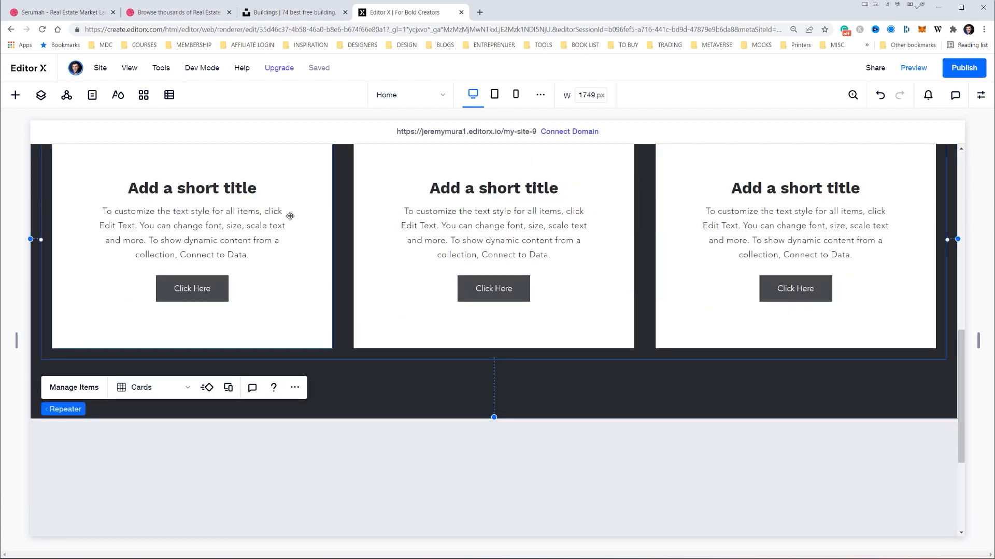
key(ctrl+z)
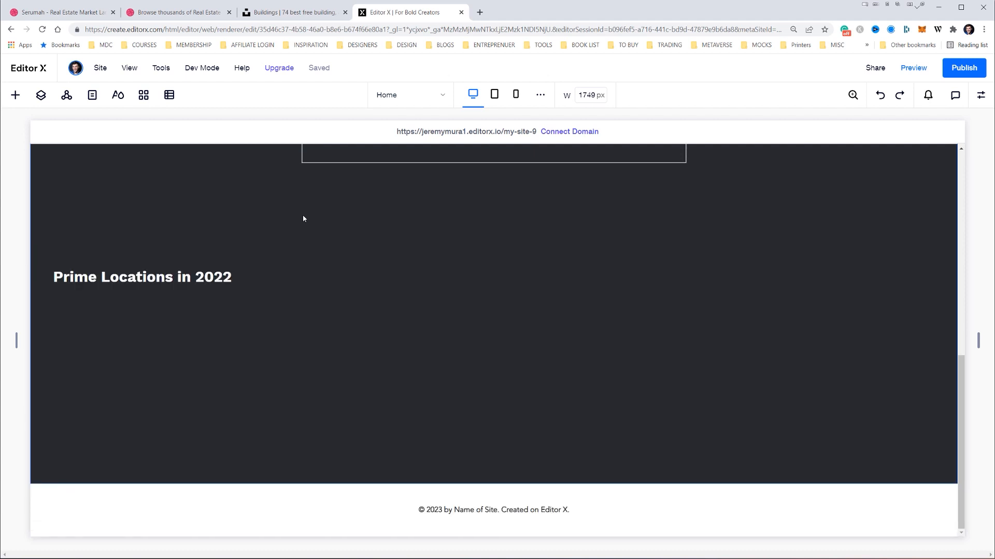
- Extend the dark section's lower edge downward to make more room around the "Prime Locations in 2022" heading
click(524, 481)
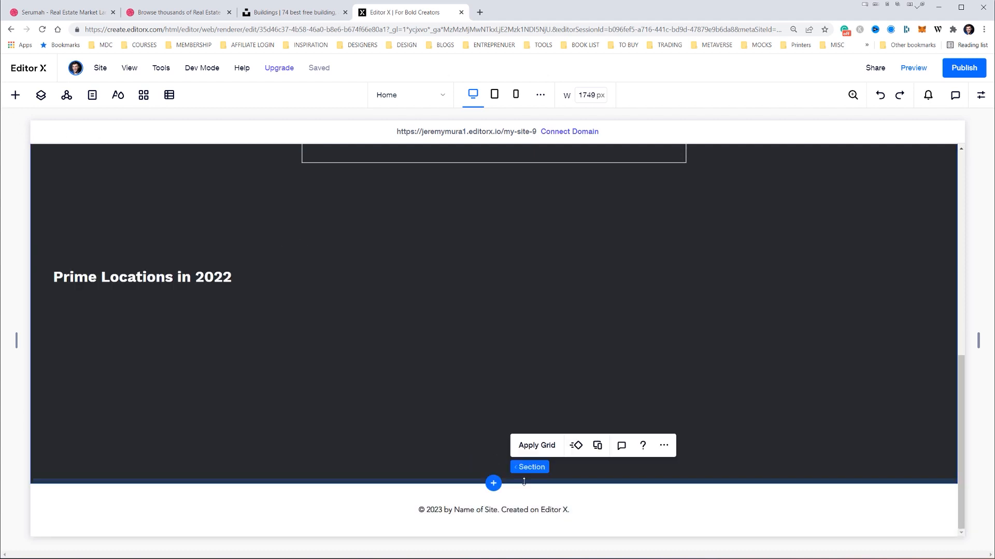
drag(524, 490, 524, 515)
scroll(518, 248, down, 2)
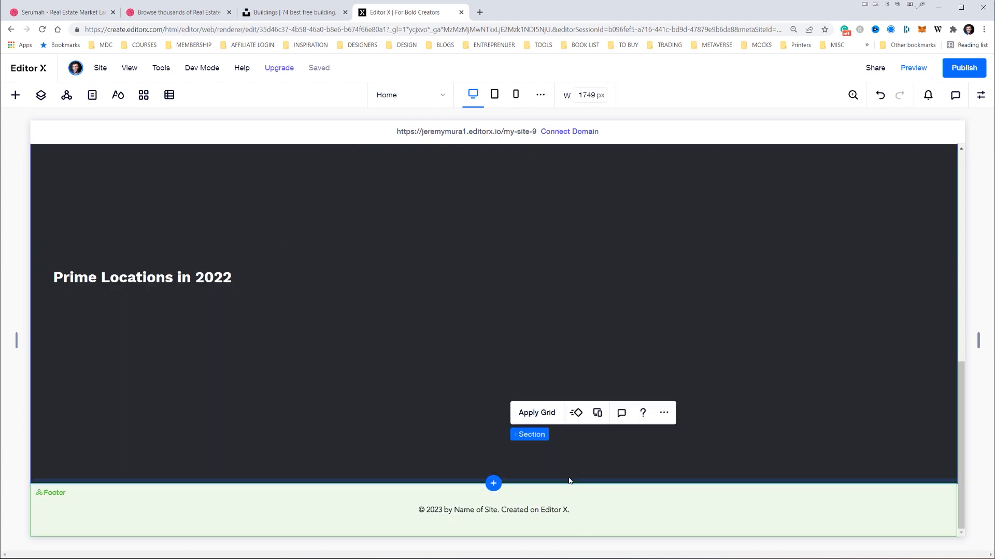
drag(566, 481, 576, 534)
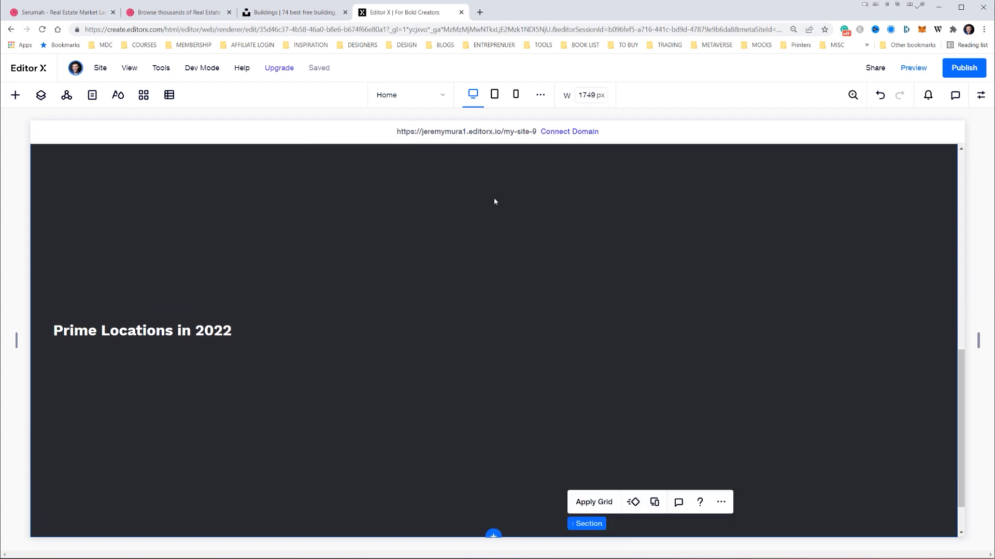
- Set the editing canvas width to 1900 px and check the image columns at the page's start
scroll(495, 201, up, 3)
click(590, 94)
text(190)
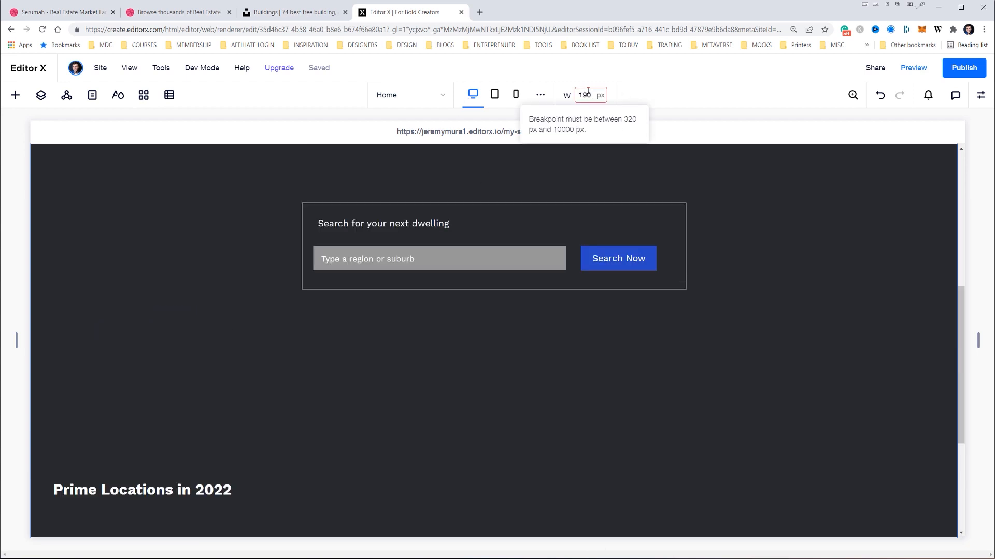
text(0)
key(Return)
scroll(595, 256, up, 5)
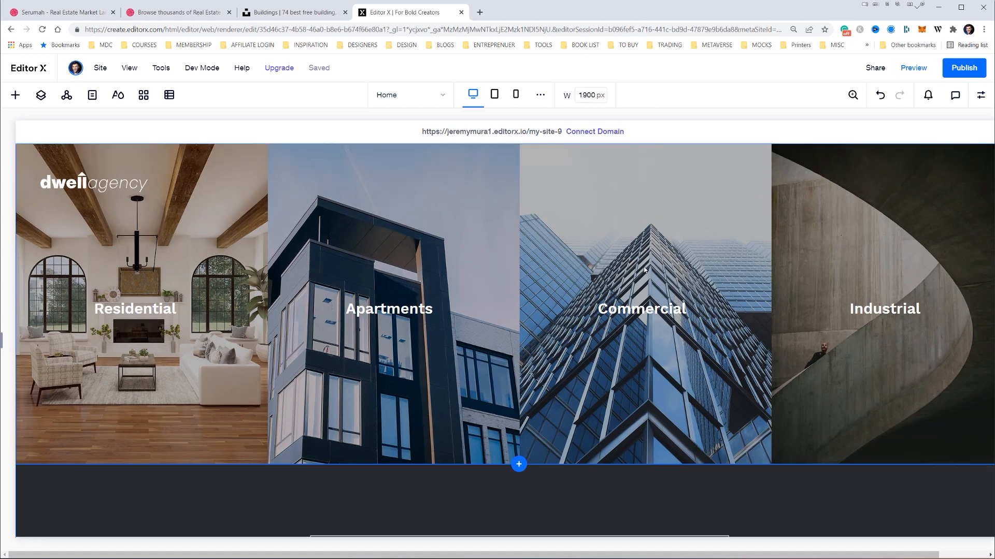
- Set the editing canvas width to 1600 px and review the image columns at the page's start
click(585, 96)
text(160)
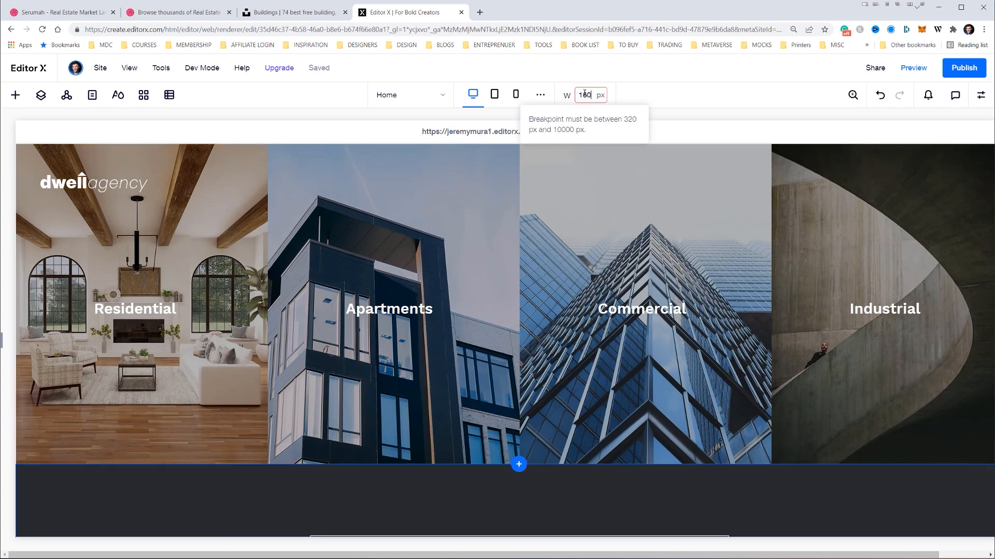
text(0)
key(Return)
scroll(631, 261, up, 5)
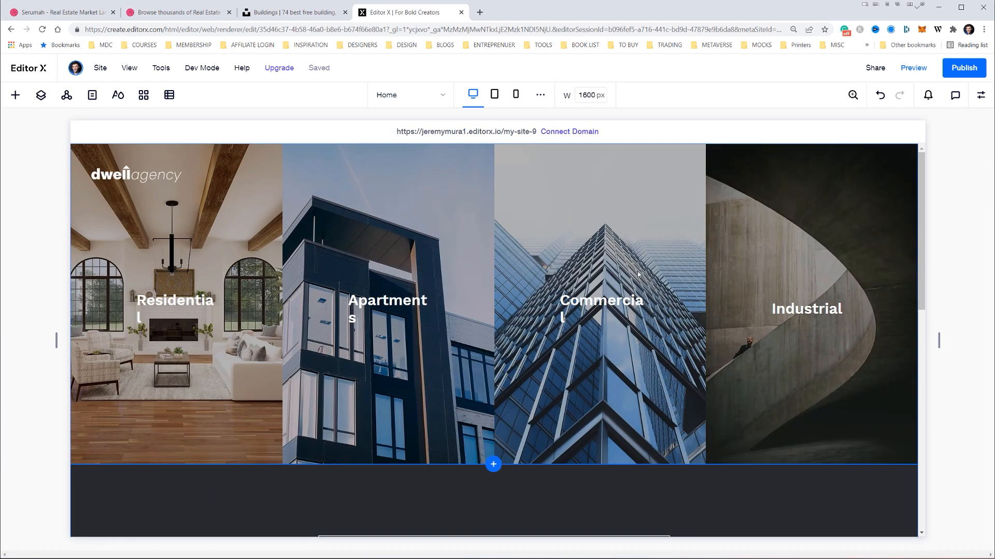
- Reposition the "Prime Locations in 2022" heading closer beneath the search box, leaving a moderate gap
scroll(639, 274, down, 10)
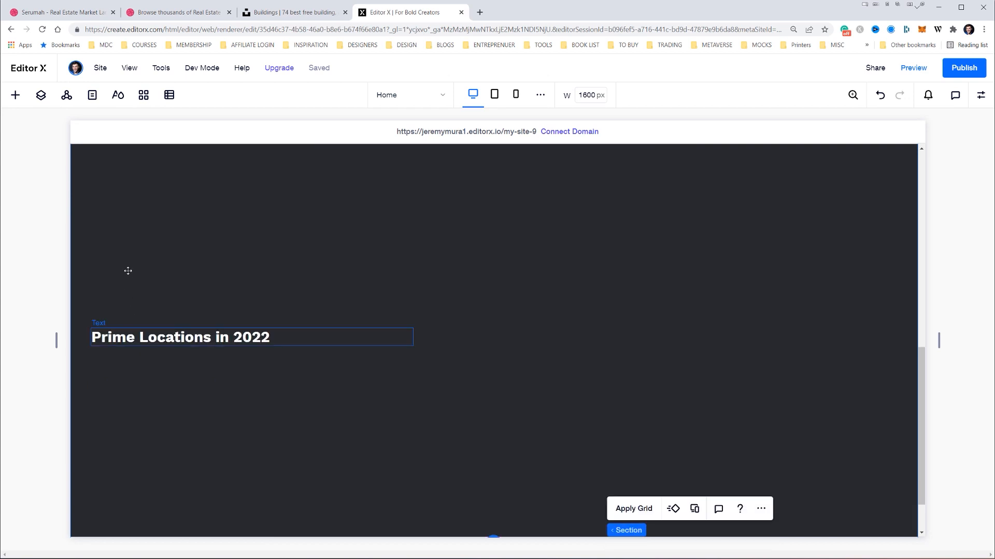
drag(133, 339, 138, 200)
scroll(197, 285, up, 4)
scroll(197, 285, down, 1)
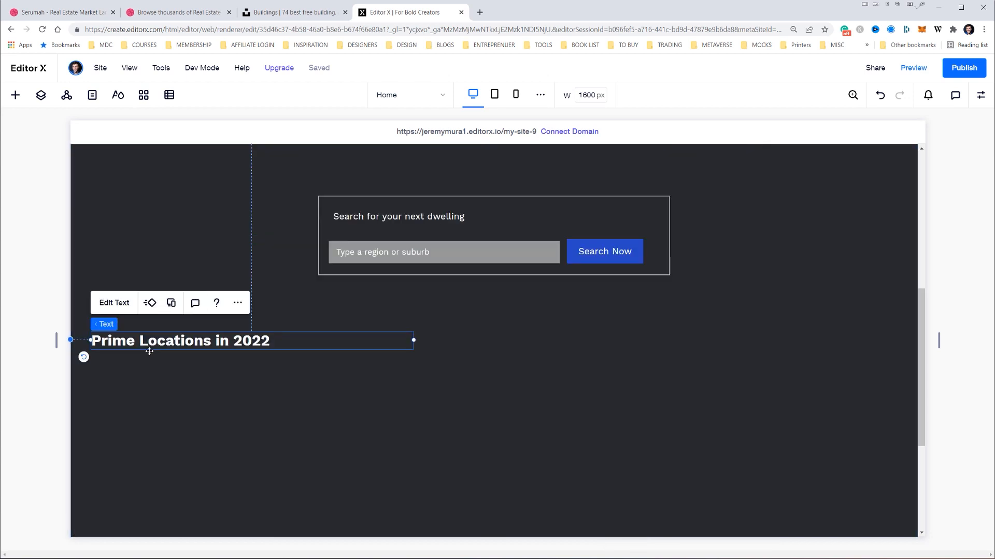
drag(149, 351, 139, 406)
- Add a blank three-column repeater below the "Prime Locations in 2022" heading and widen it across most of the section
click(15, 95)
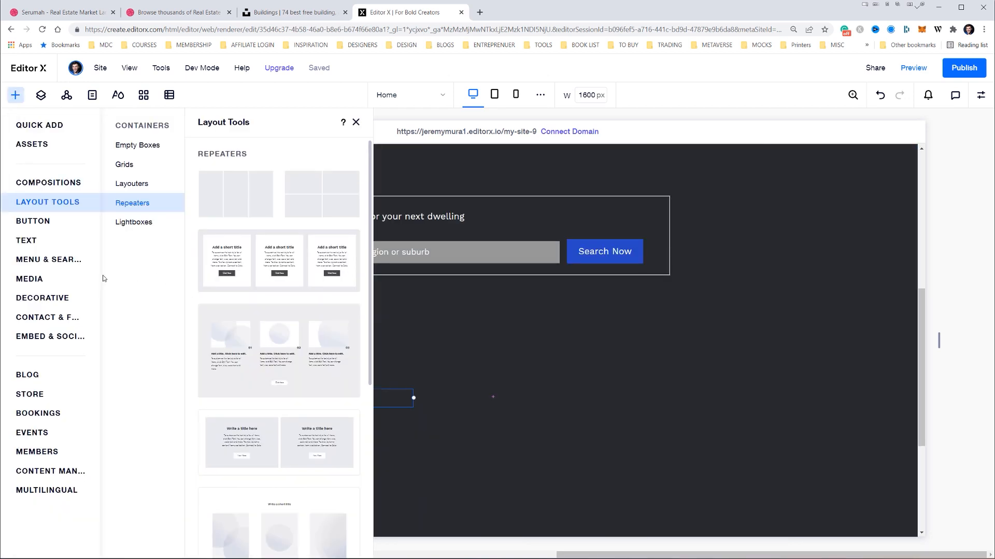
drag(240, 195, 278, 380)
scroll(278, 380, down, 2)
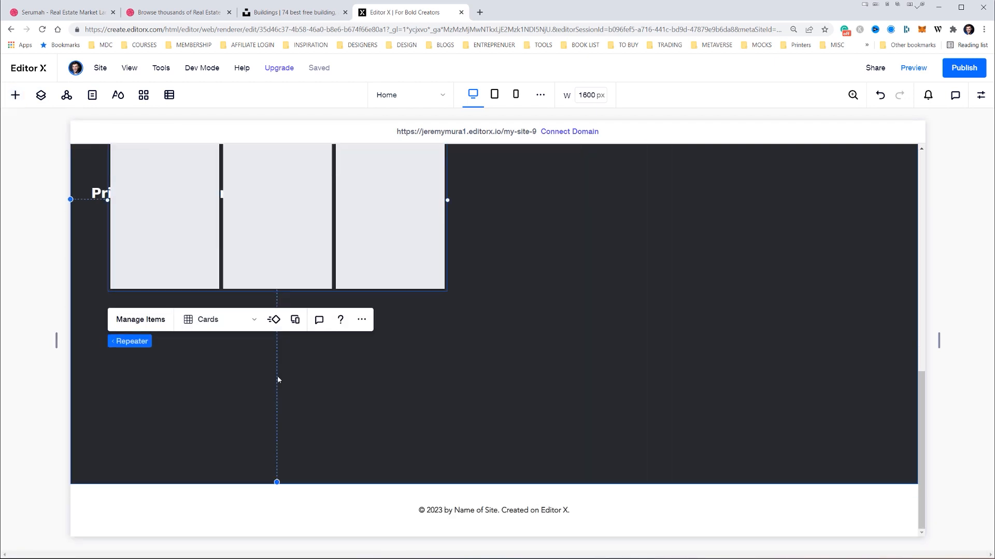
drag(156, 262, 149, 311)
click(374, 297)
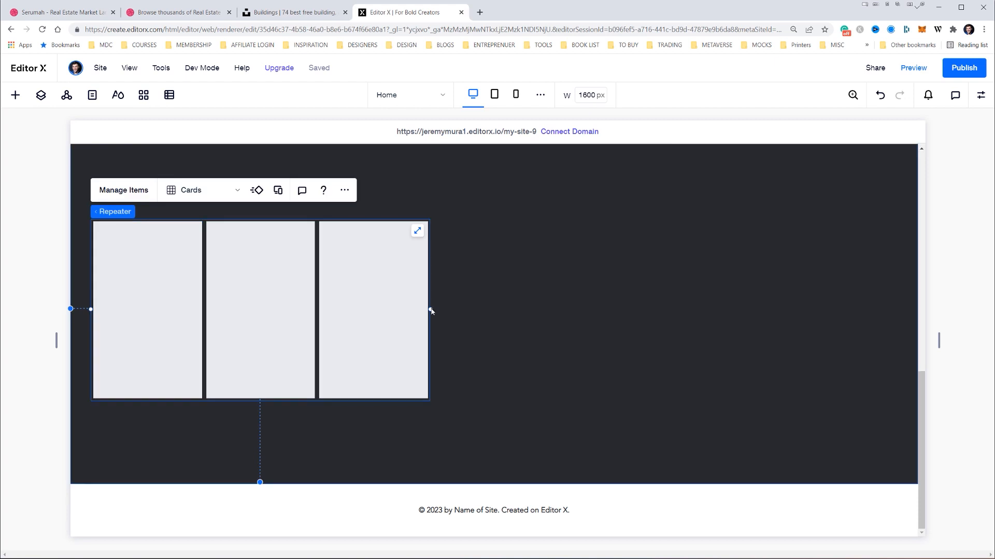
drag(429, 310, 869, 327)
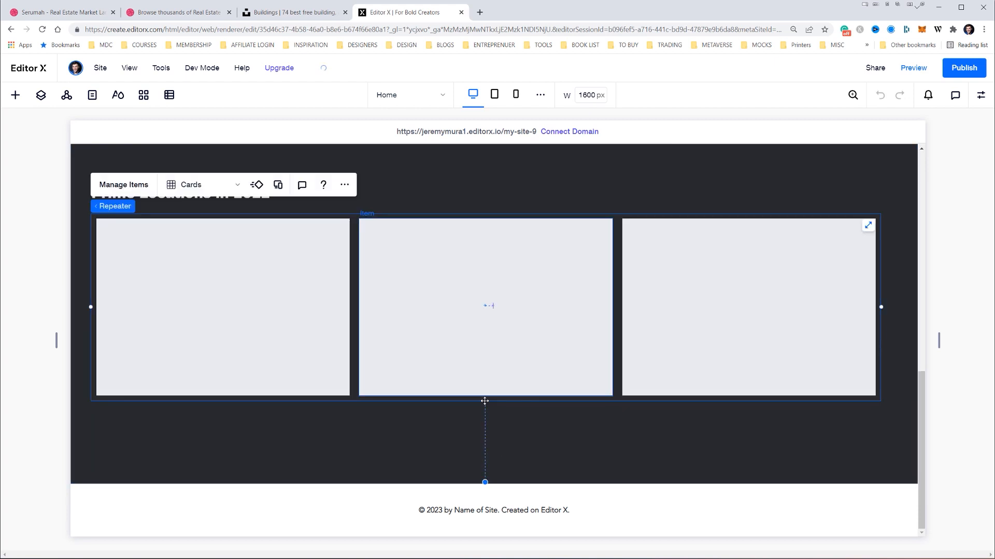
- Try making the repeater cards taller by stretching the middle and first items, undoing each attempt
click(482, 303)
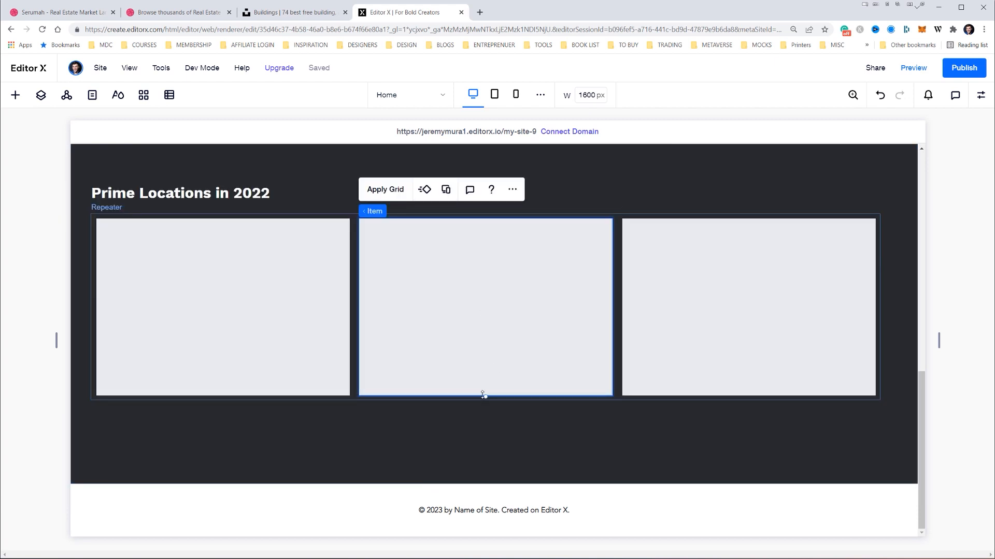
drag(483, 395, 492, 449)
key(ctrl+z)
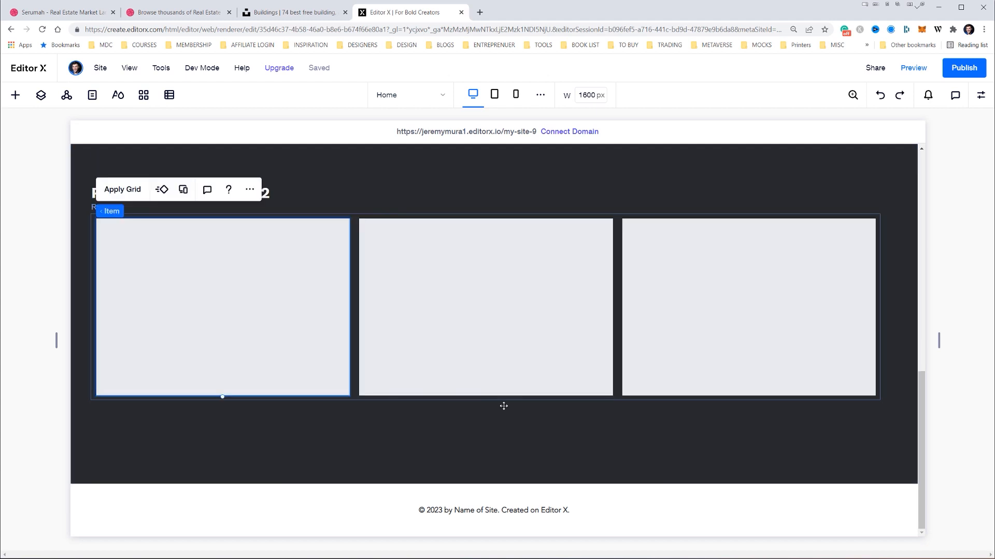
drag(222, 397, 234, 452)
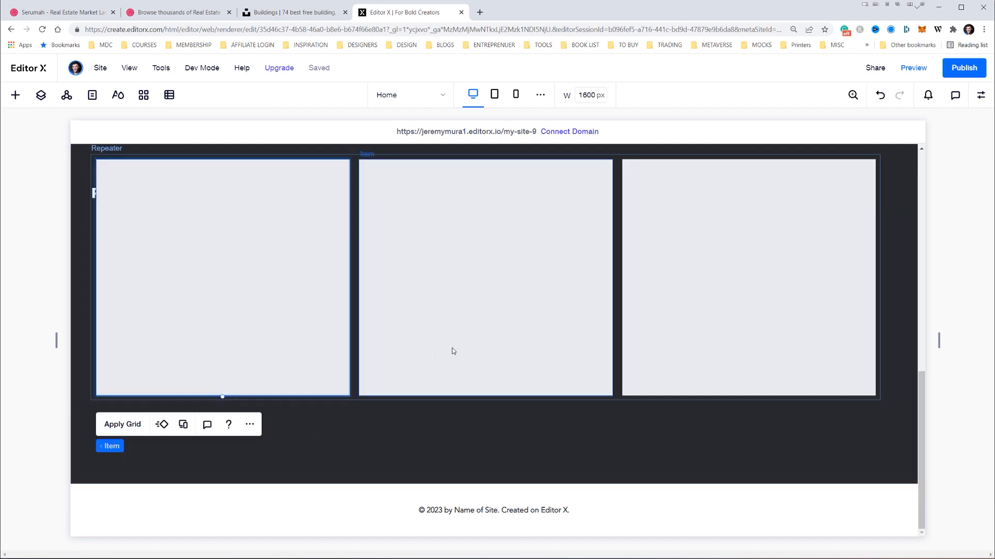
key(ctrl+z)
- Set the width of the card repeater in the Prime Locations section to 90%
click(716, 266)
click(102, 210)
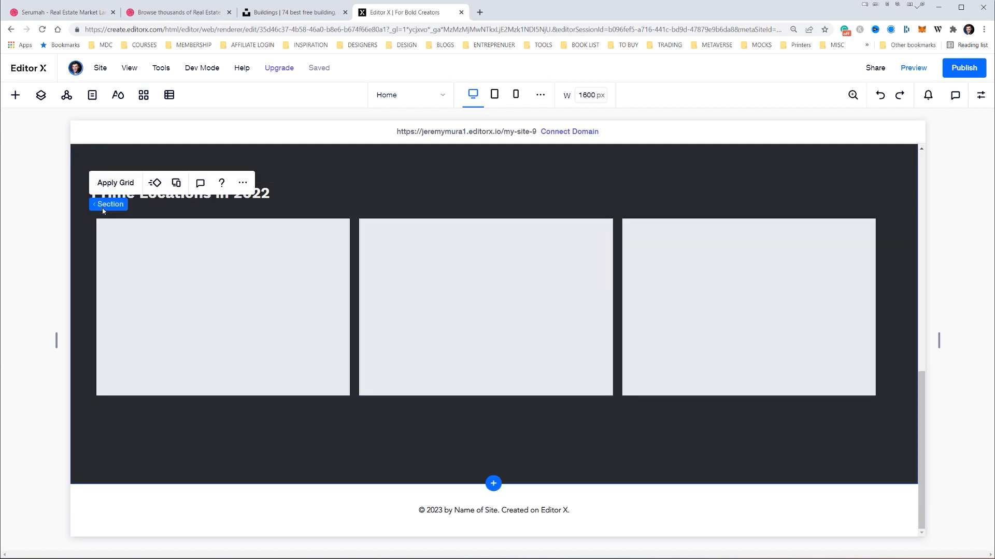
click(104, 208)
click(130, 245)
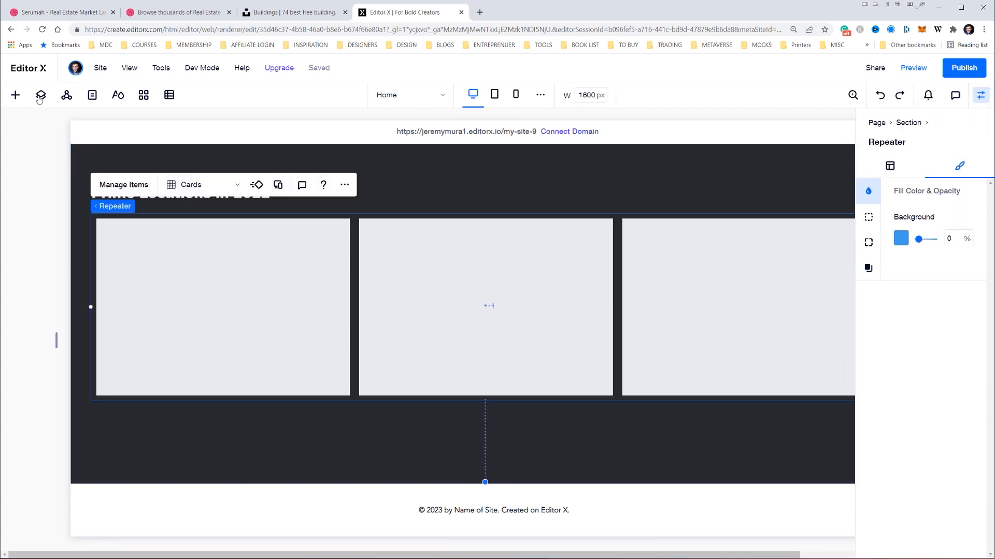
click(40, 96)
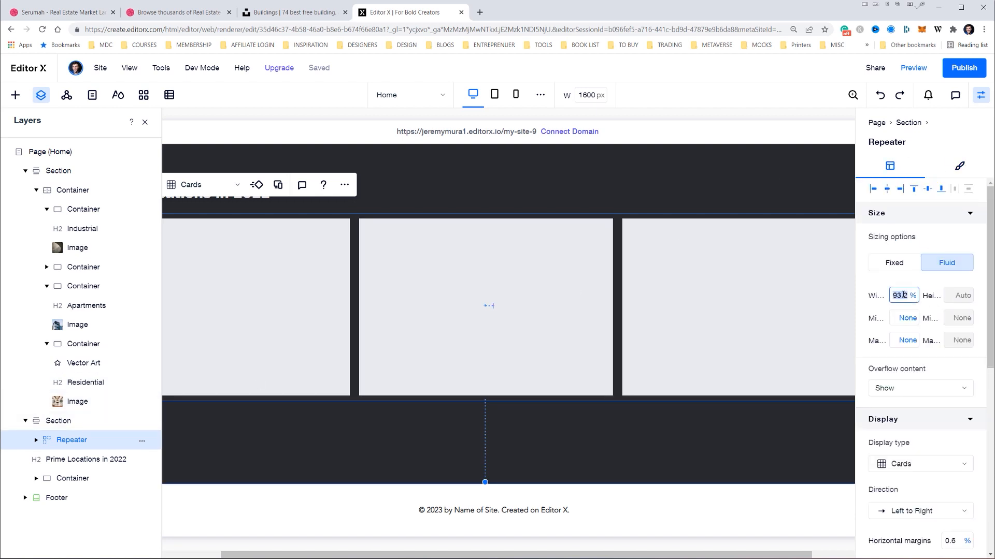
click(754, 163)
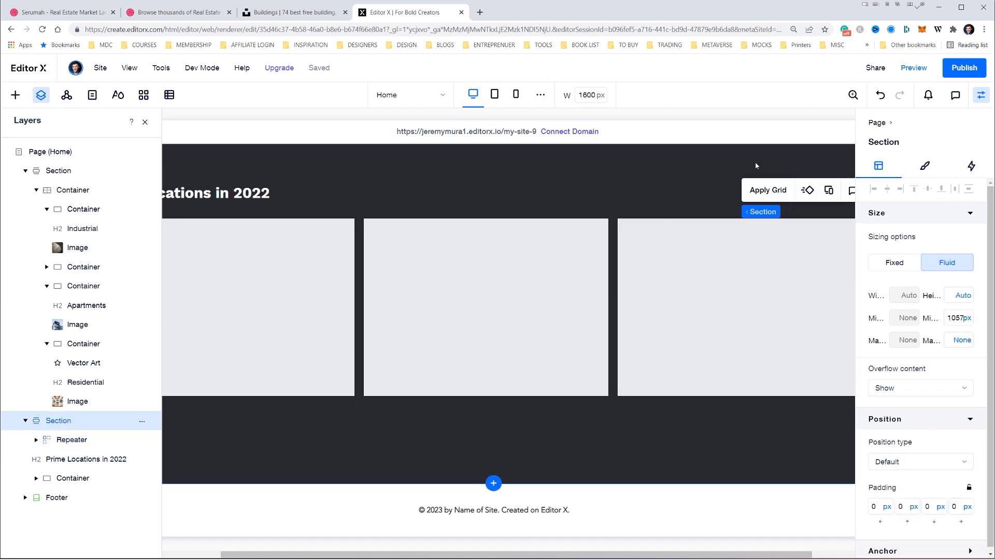
click(628, 273)
click(146, 125)
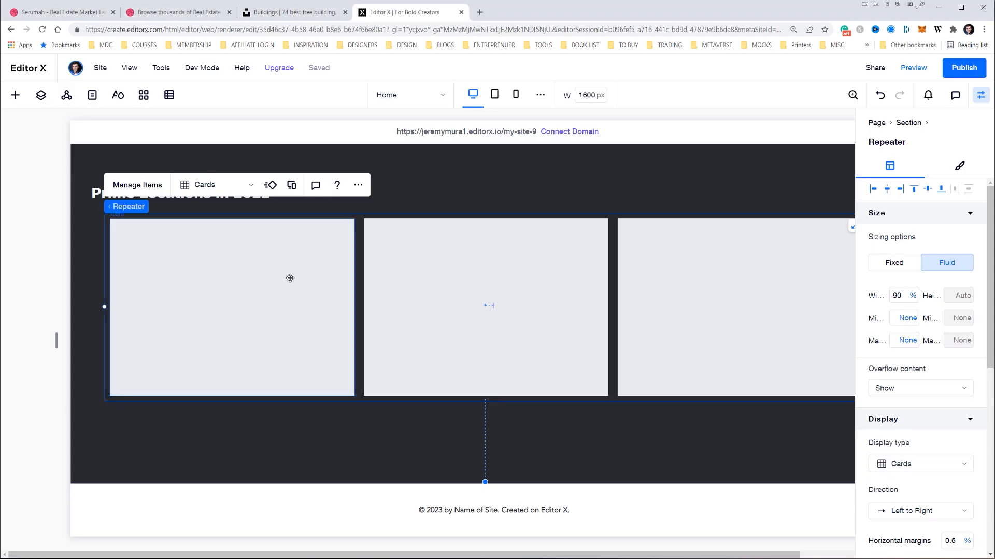
- Set the minimum height of the repeater's first item to 450 px
click(289, 278)
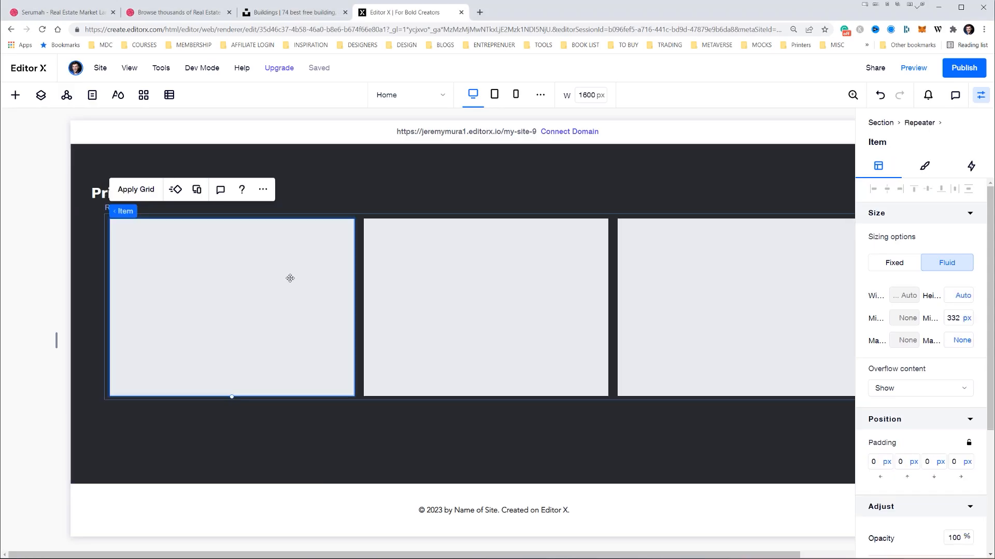
click(166, 211)
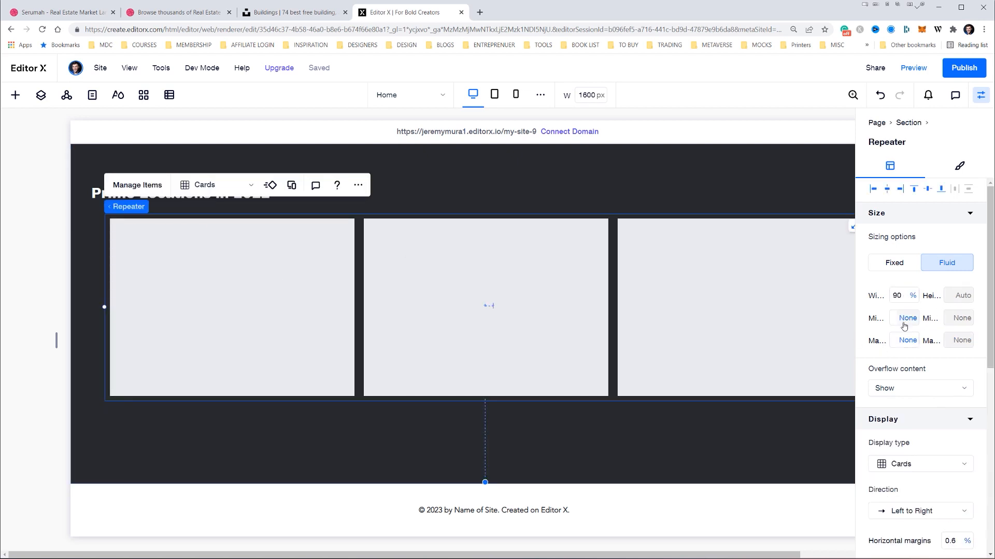
click(42, 97)
click(35, 440)
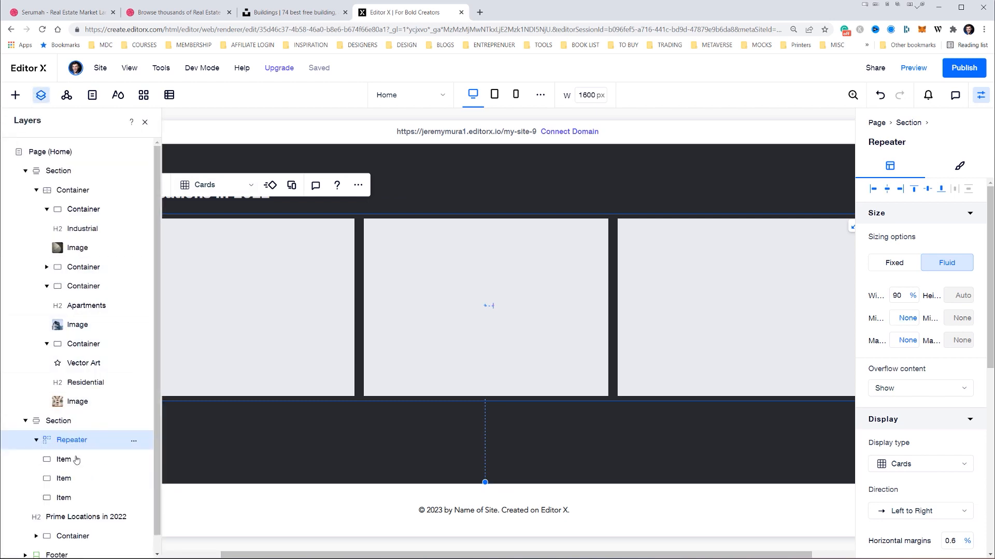
click(77, 459)
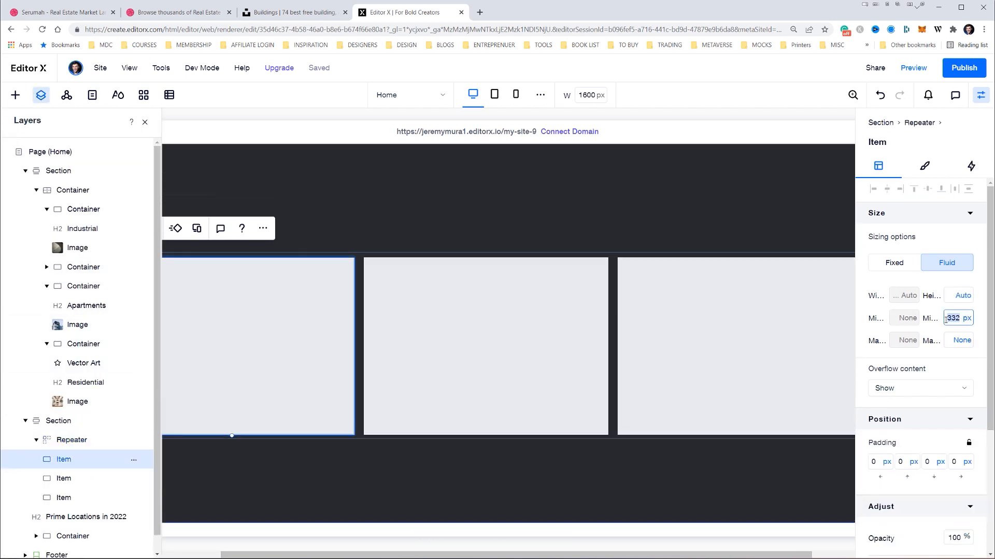
click(946, 319)
text(450)
scroll(605, 227, up, 1)
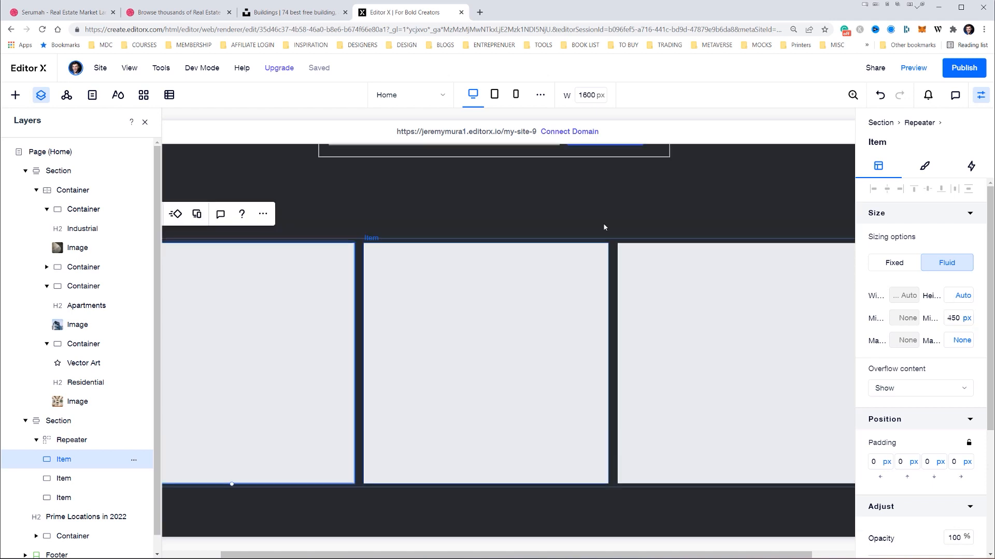
- Narrow the repeater to about 1239 px wide and place it below the "Prime Locations in 2022" heading, aligned with the heading's left edge
click(767, 296)
click(833, 203)
click(981, 96)
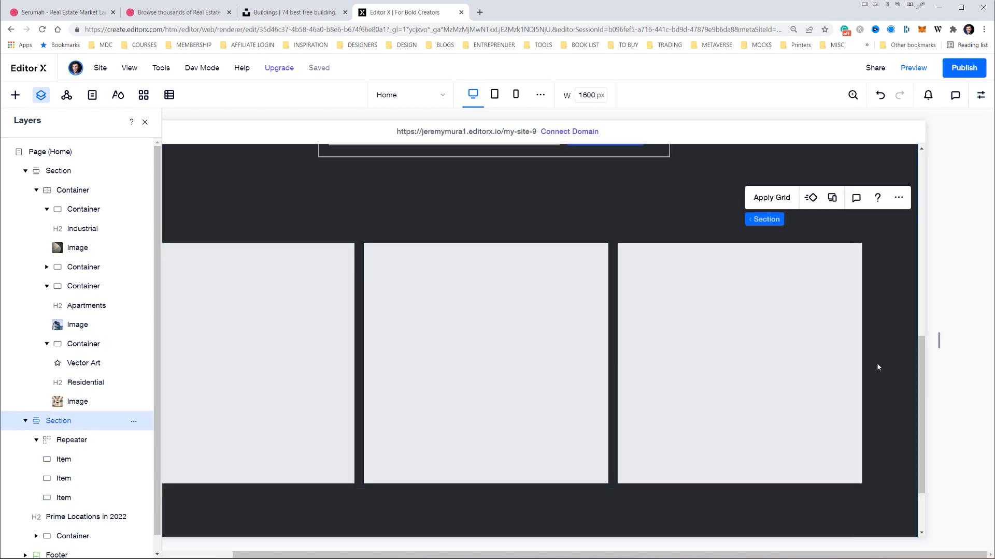
click(832, 363)
drag(869, 363, 767, 363)
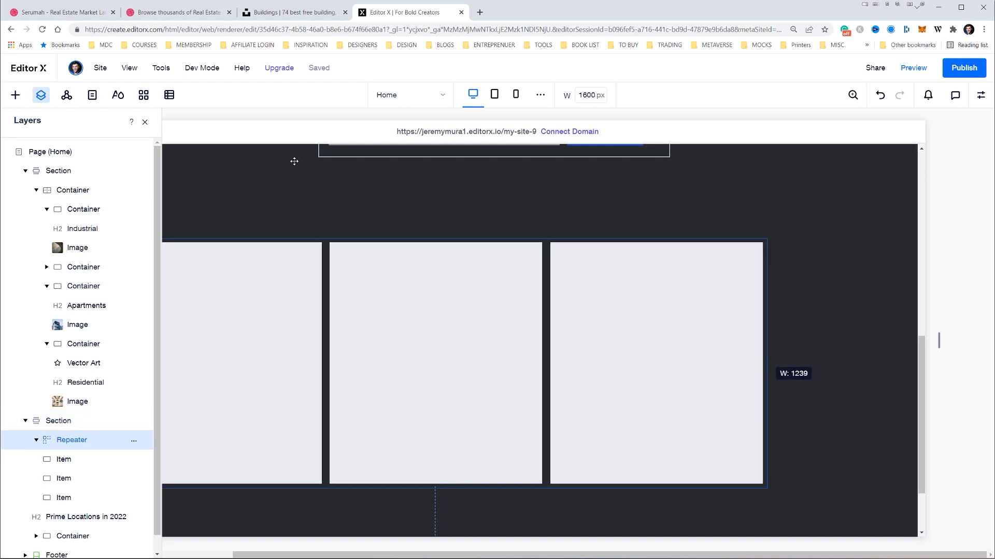
click(145, 122)
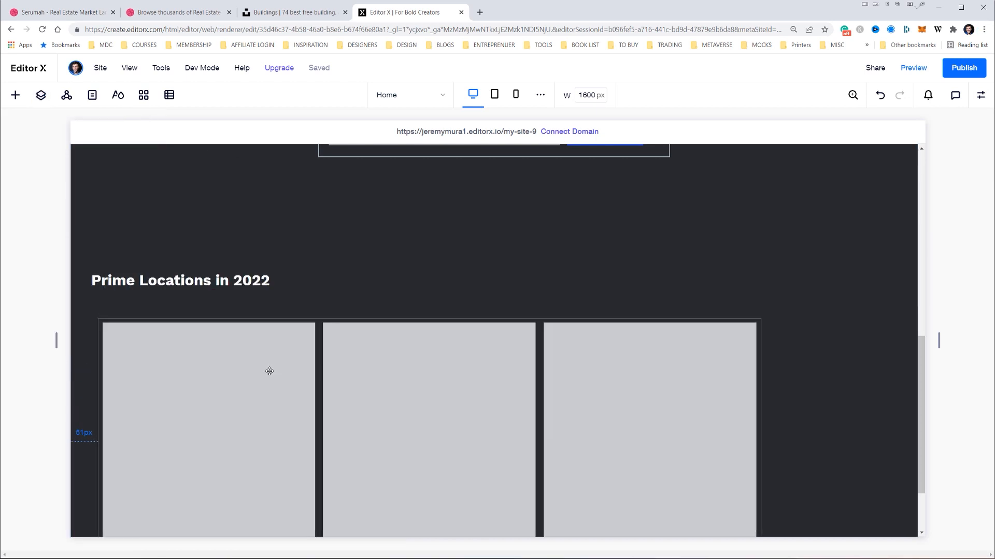
key(alt+Tab)
key(alt+Tab)
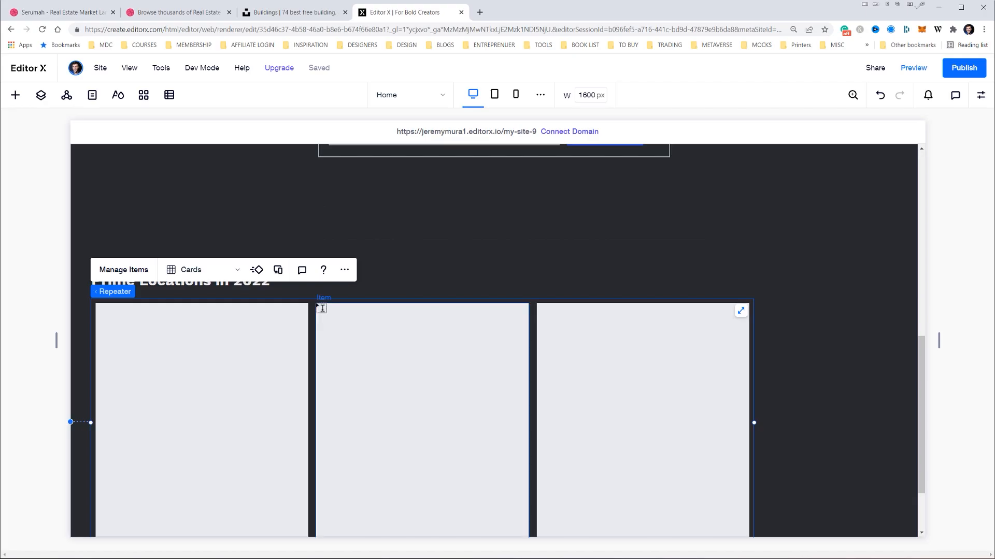
- Move the "Prime Locations in 2022" heading and the repeater together to the right, roughly centring them in the section
scroll(444, 258, down, 2)
scroll(572, 258, up, 5)
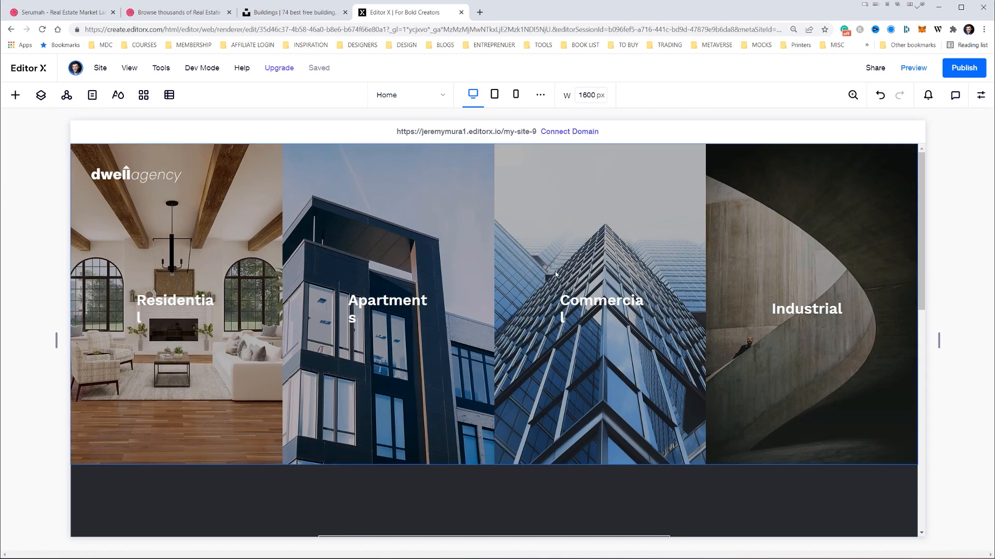
scroll(571, 209, down, 6)
scroll(571, 209, up, 7)
scroll(571, 209, down, 10)
click(217, 199)
shift+click(250, 271)
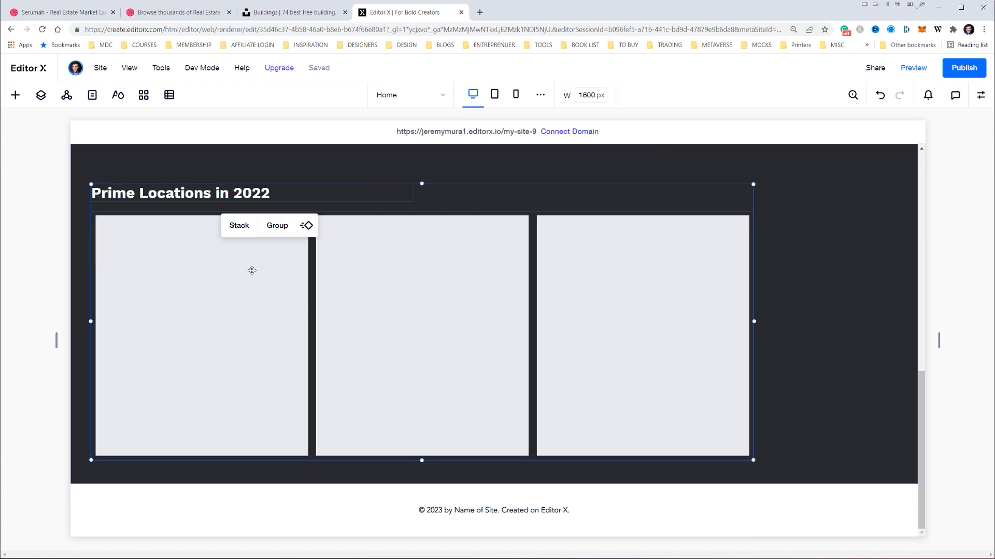
drag(293, 305, 371, 304)
scroll(428, 298, up, 5)
scroll(428, 298, down, 6)
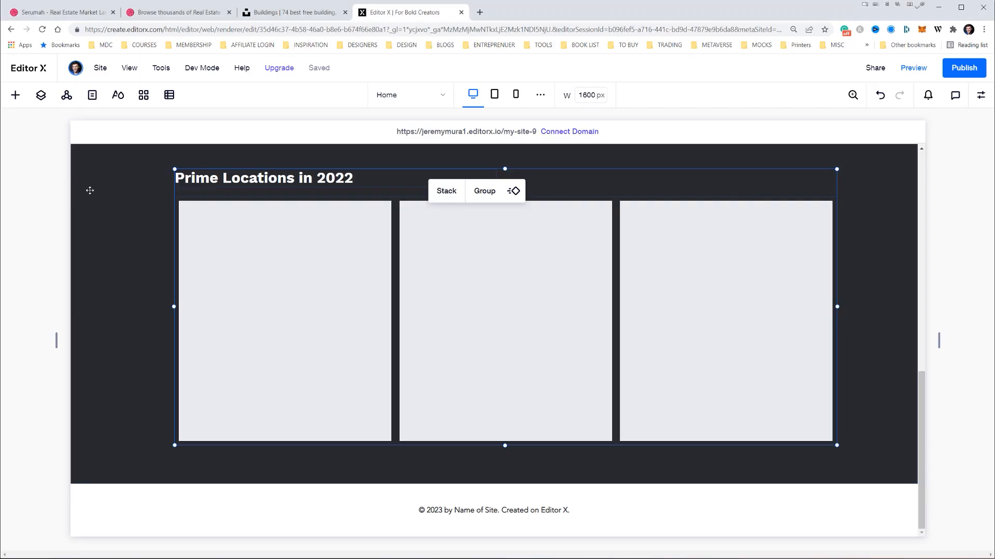
- Add an image element to the upper part of the first repeater card
click(207, 235)
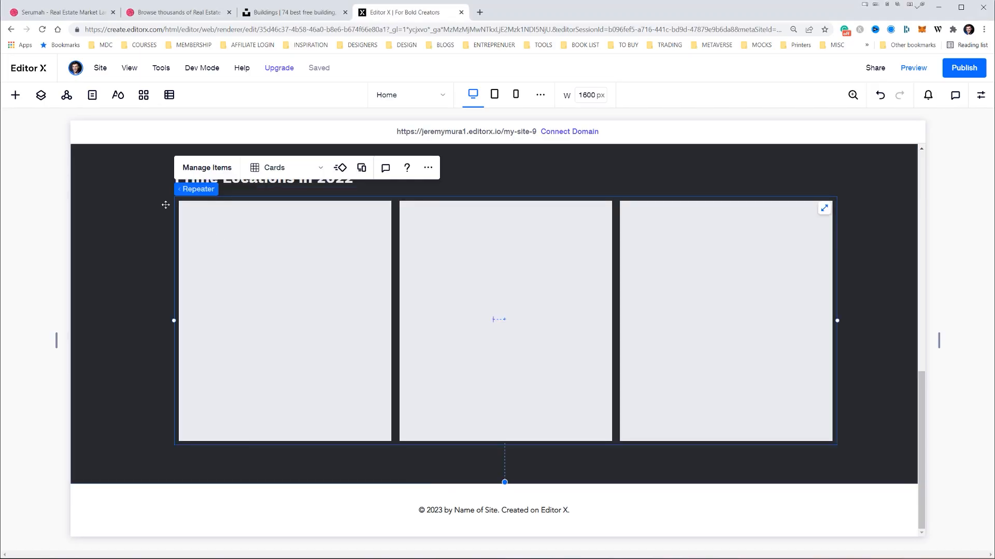
click(16, 94)
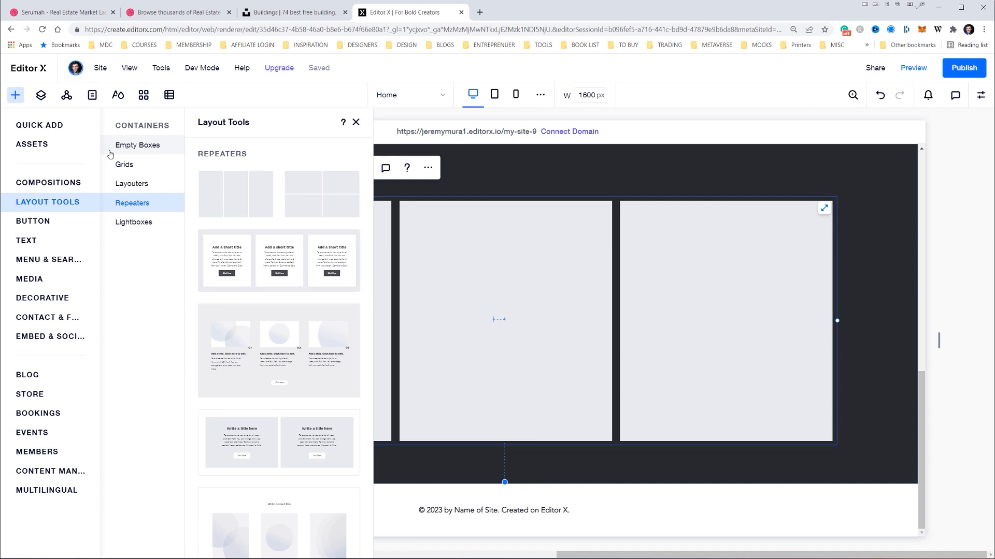
click(47, 126)
drag(146, 240, 247, 244)
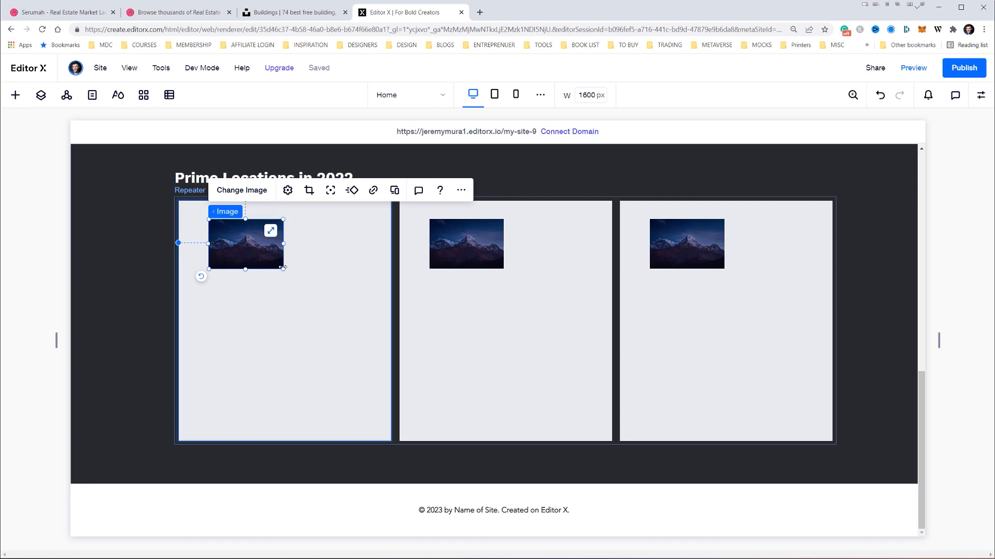
- Set the card image's width to 100% and align it with the top of the first card
click(981, 95)
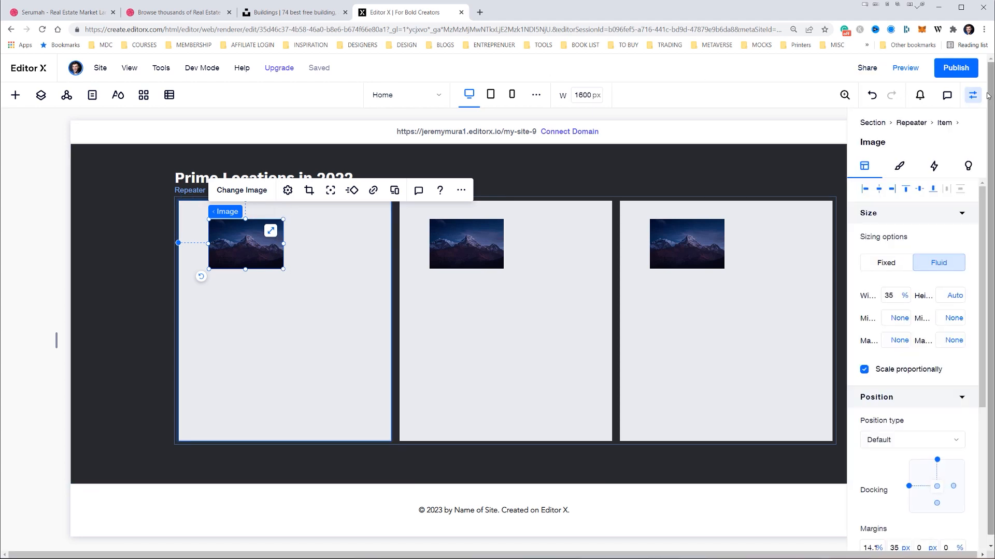
text(50)
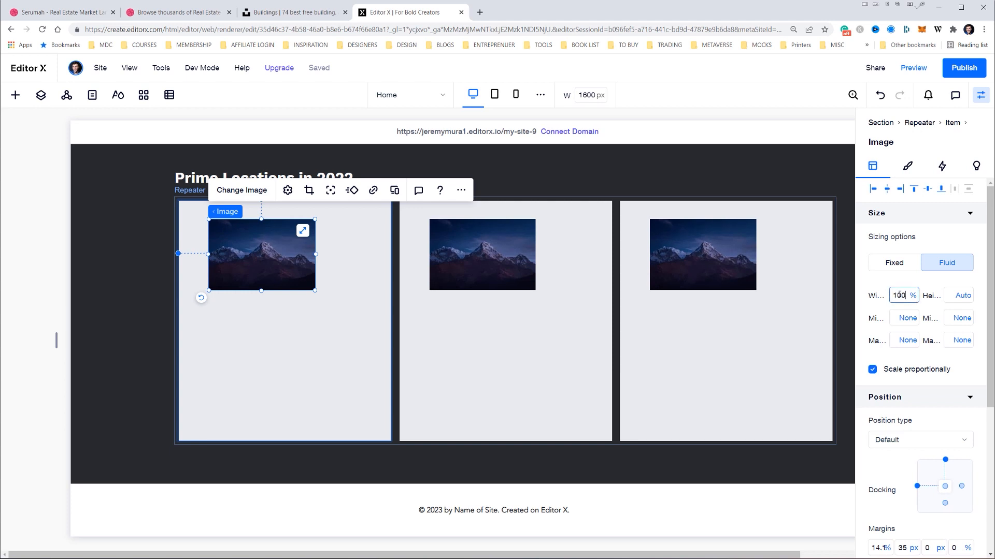
drag(260, 258, 225, 243)
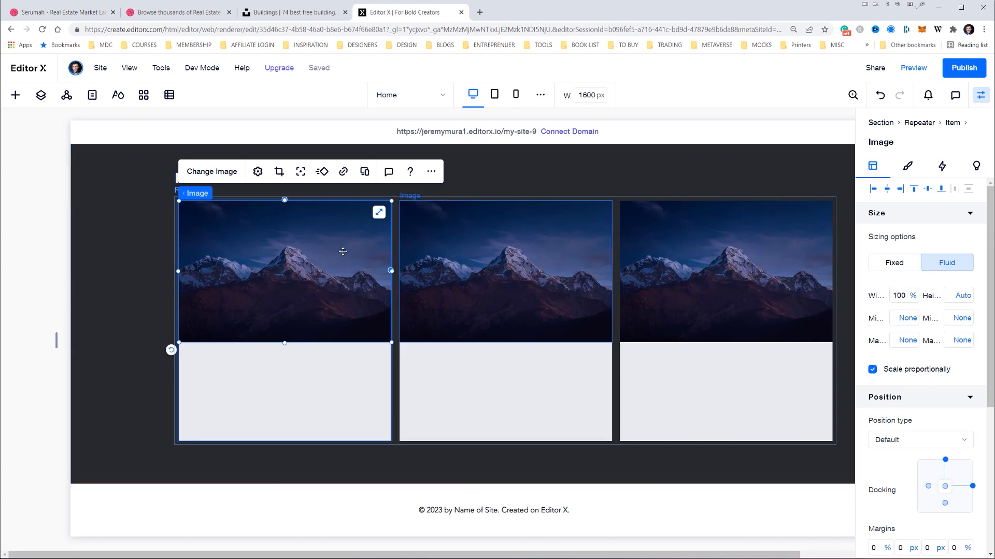
- Change the first repeater item's background to the white theme color, after comparing the card with the mockup
key(alt+Tab)
key(alt+Tab)
click(361, 356)
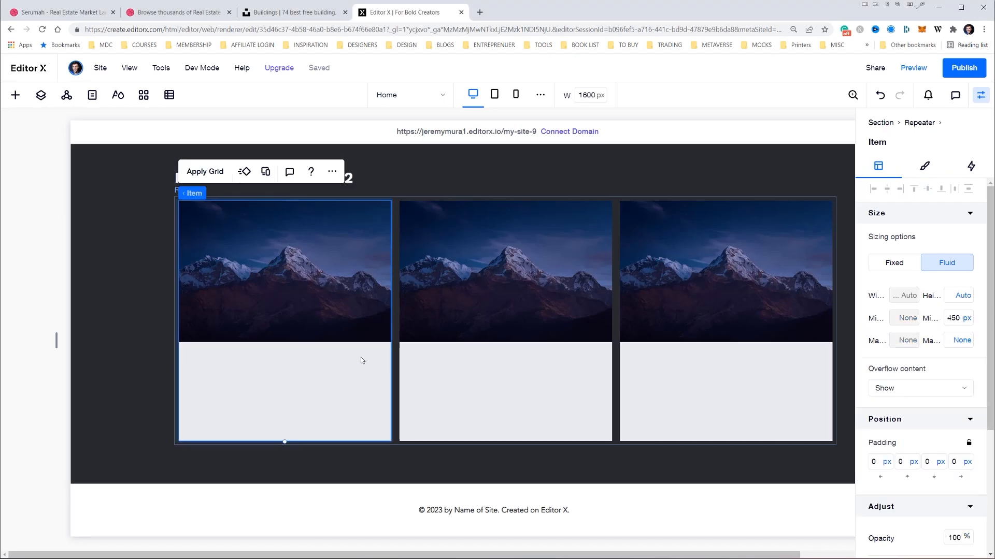
click(917, 169)
click(901, 238)
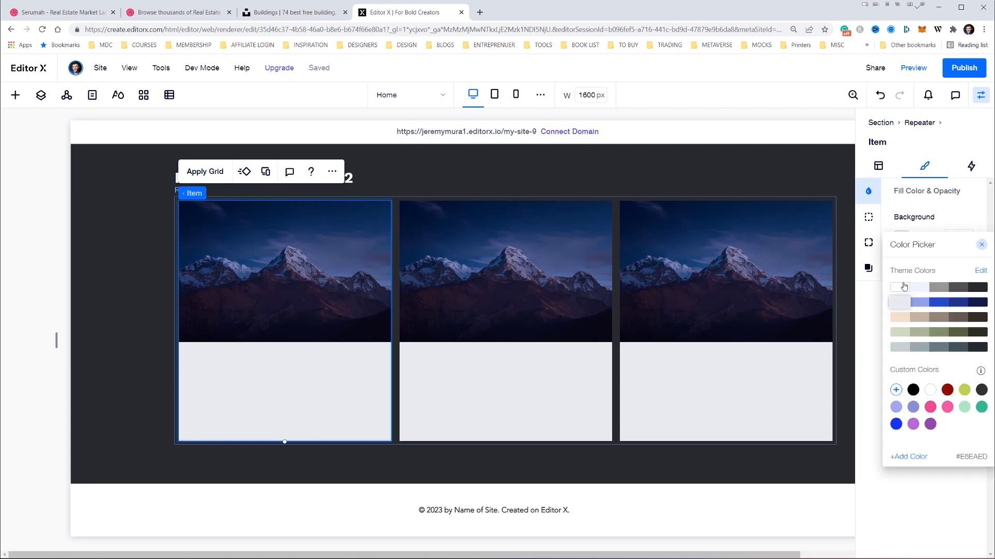
click(901, 288)
click(276, 376)
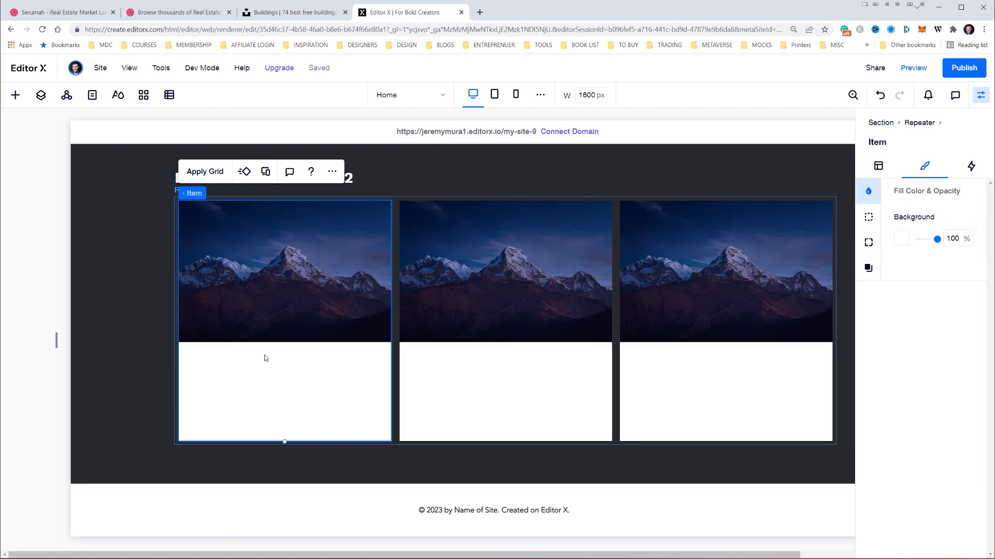
- Add a title text element to the first repeater card, below its image
click(15, 95)
drag(137, 171, 207, 390)
click(16, 95)
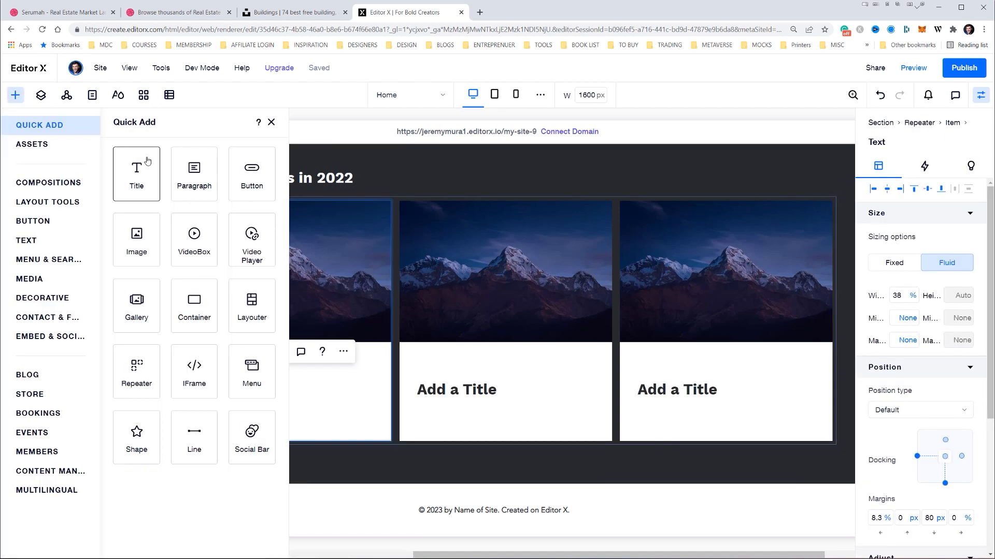
drag(191, 181, 79, 101)
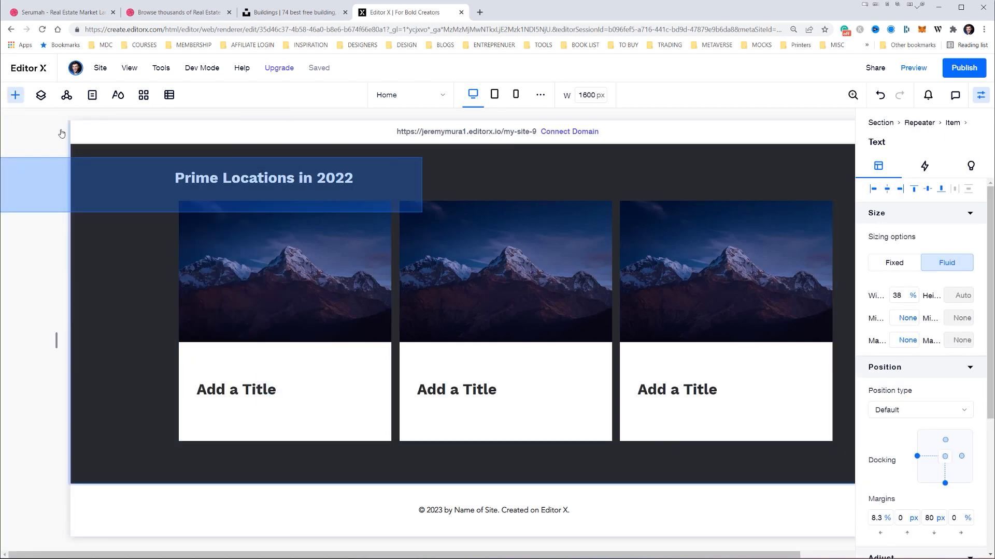
drag(61, 134, 61, 133)
key(alt+Tab)
key(alt+Tab)
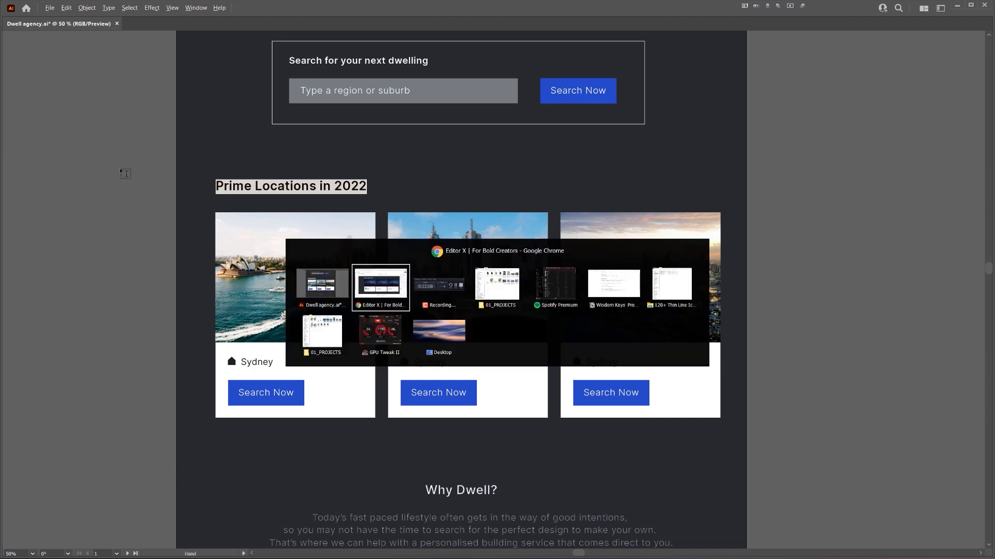
- Add a shape to the first repeater card and replace its star with Homeicon.svg from the site files
click(15, 95)
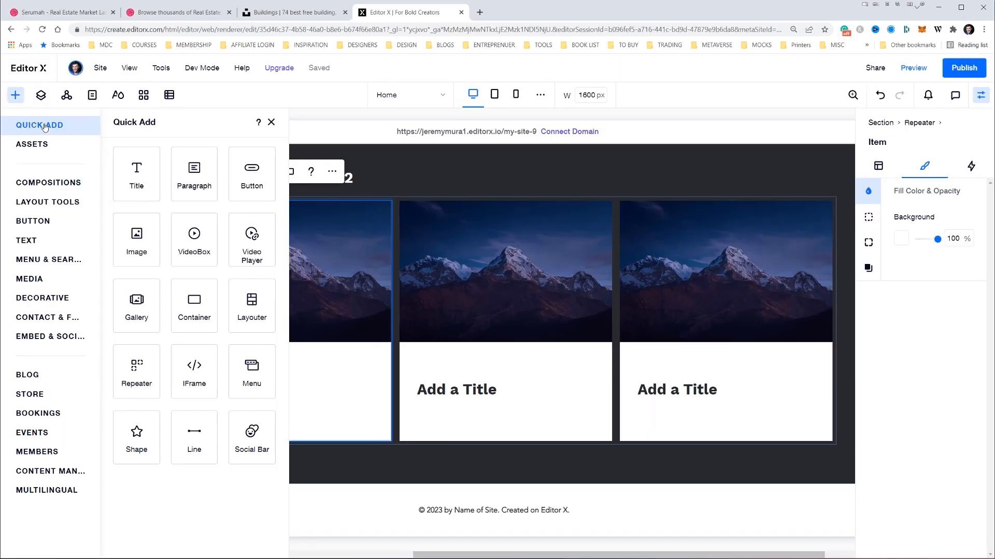
drag(136, 435, 304, 382)
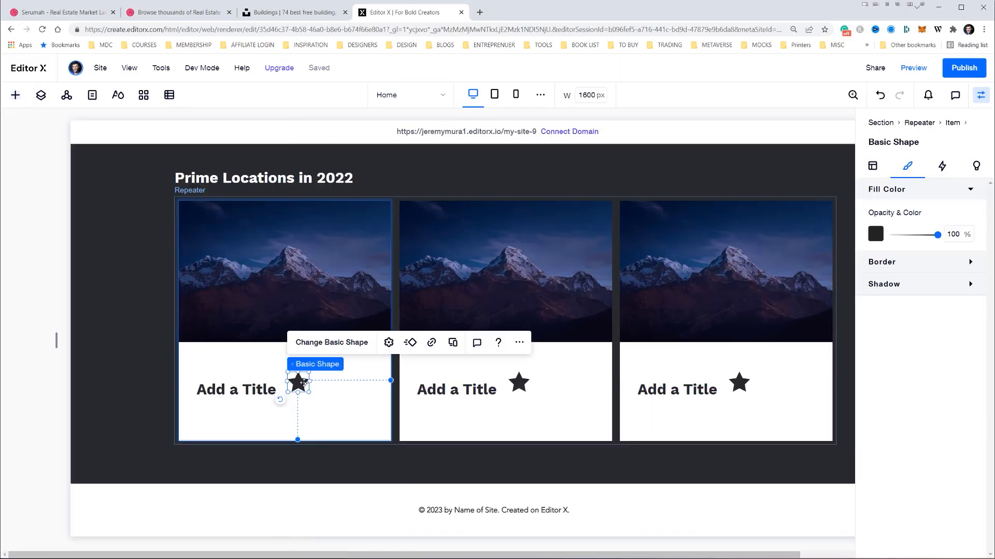
click(319, 342)
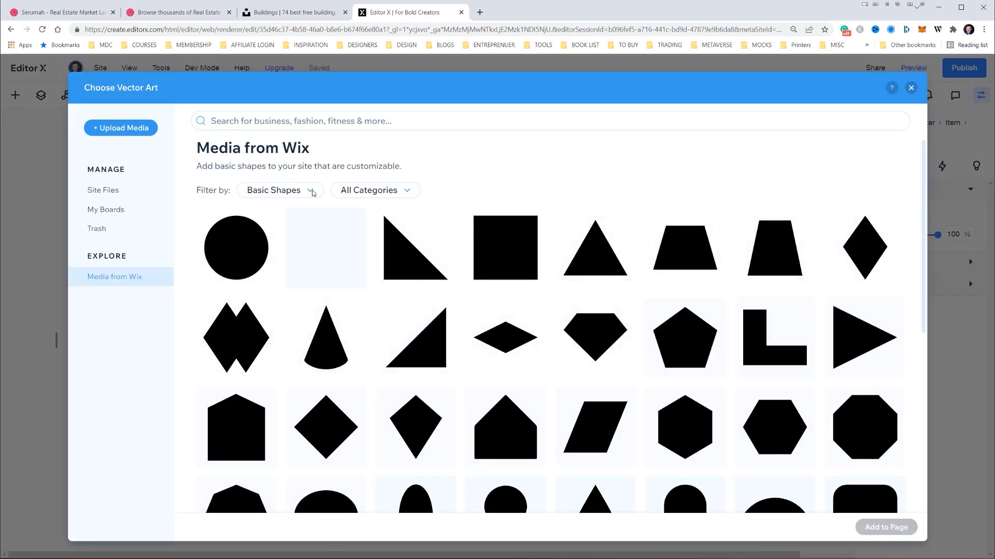
click(110, 190)
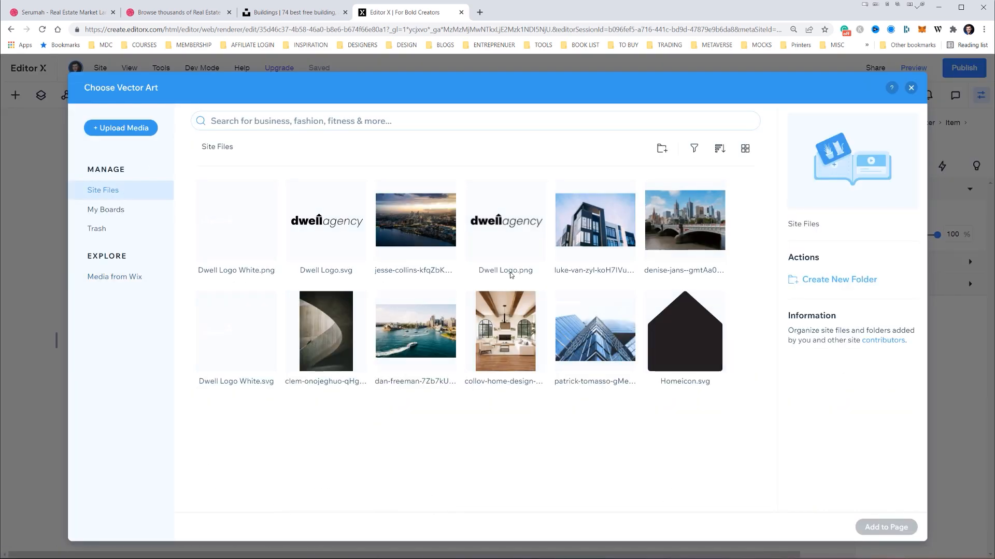
double_click(670, 338)
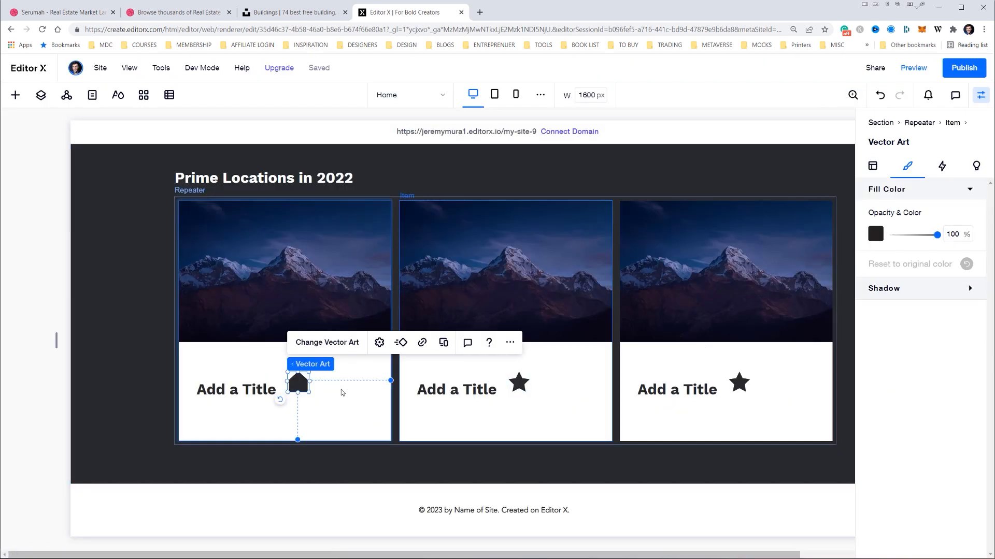
- Move the house icon to the first card's left side below the image and place the title directly beside it
drag(305, 382, 203, 369)
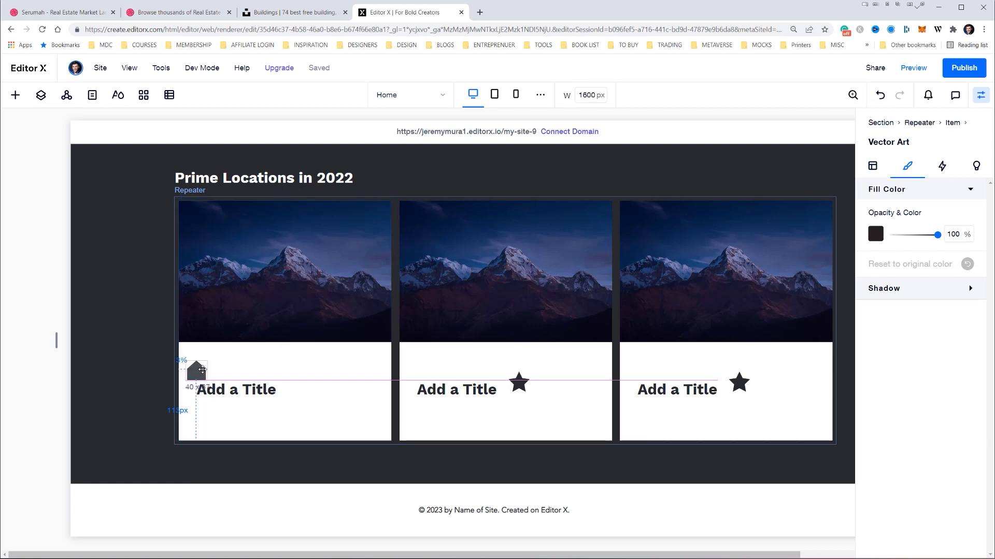
click(244, 402)
click(219, 394)
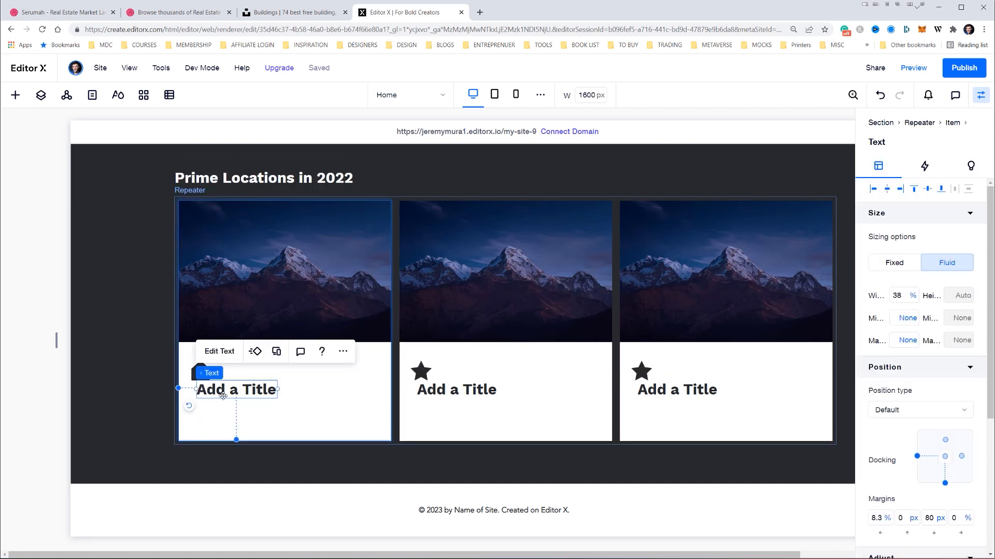
drag(223, 396, 255, 372)
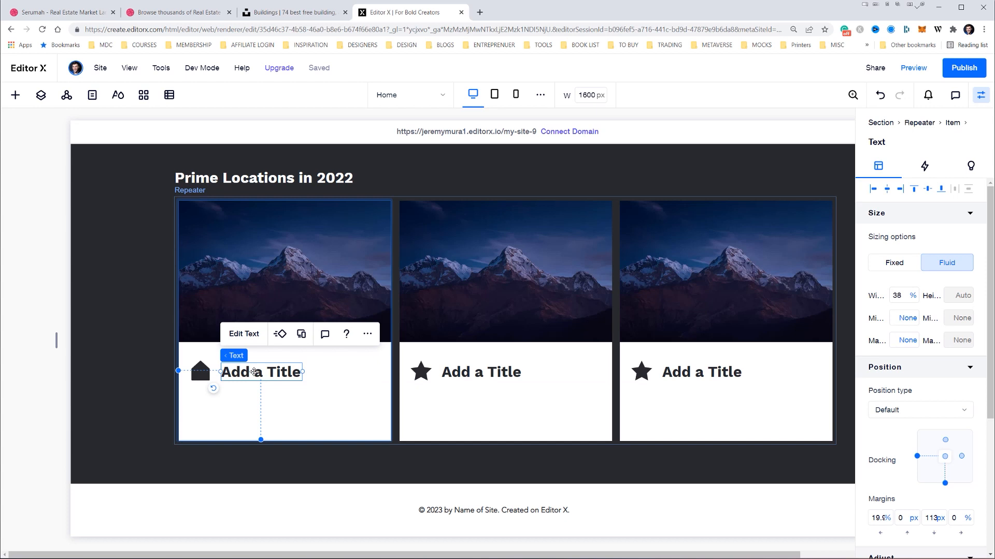
- Change the first card's title to "Sydney" and apply the Paragraph 1 text style
double_click(253, 372)
text(s)
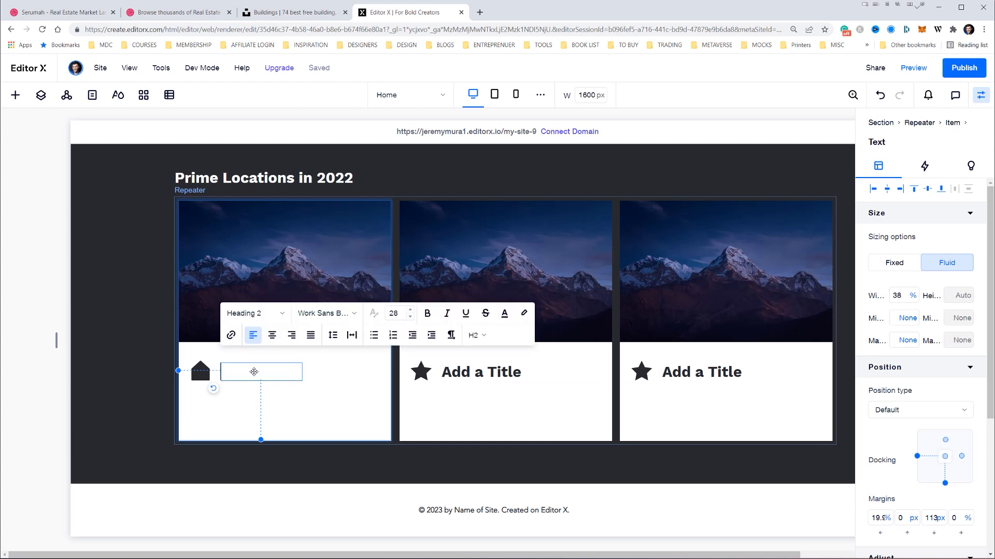
click(254, 313)
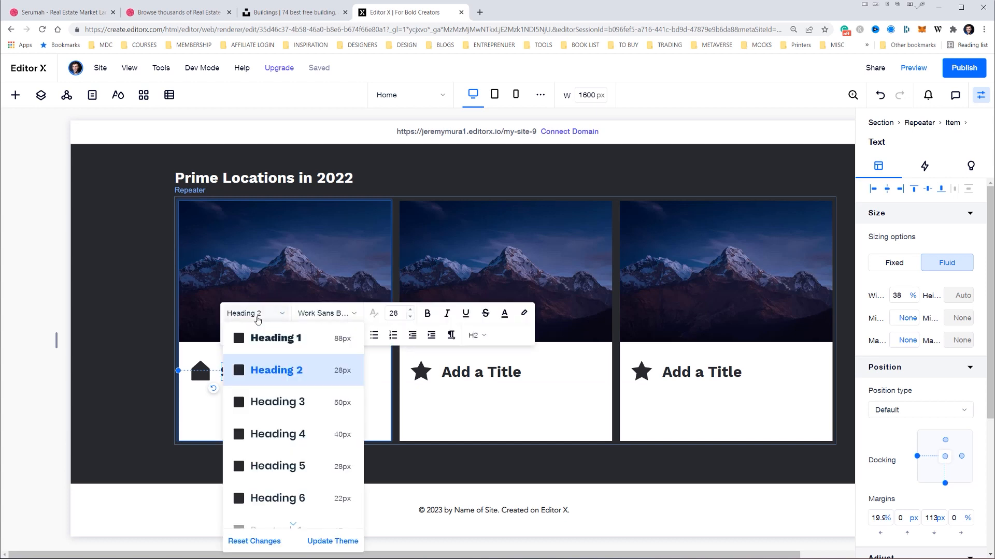
click(272, 371)
click(253, 251)
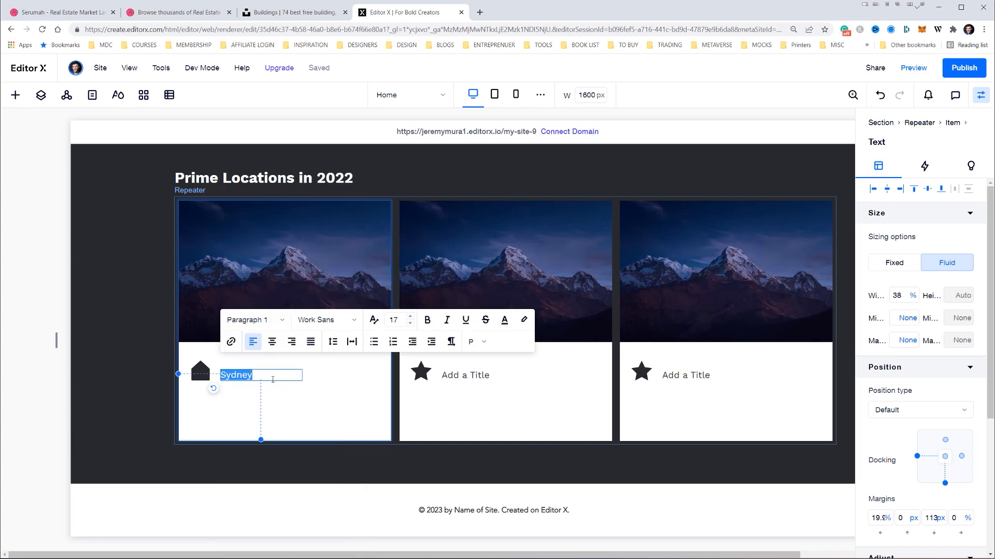
- Set the Sydney title's font size to 20 and make it bold
click(274, 317)
click(392, 320)
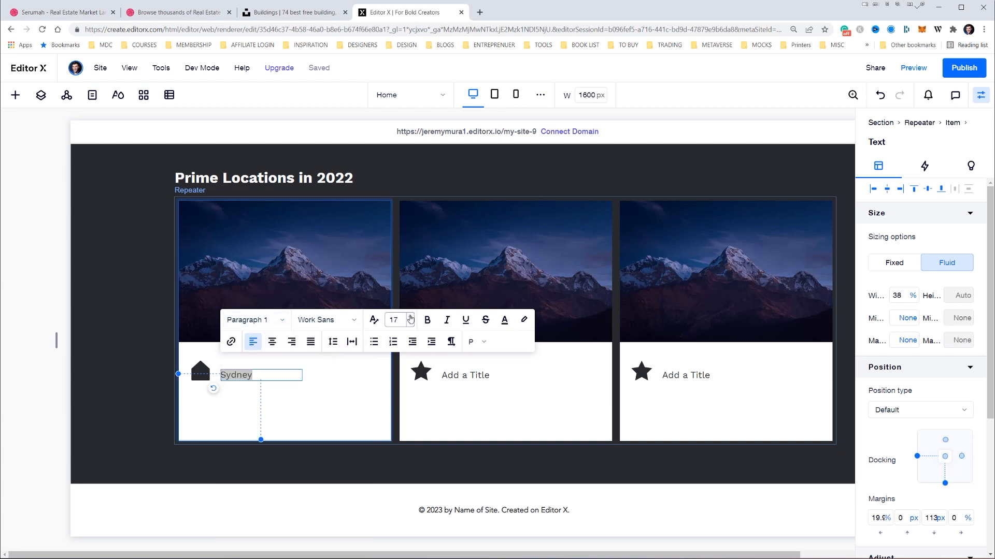
click(410, 316)
click(409, 317)
click(410, 317)
click(428, 319)
click(267, 376)
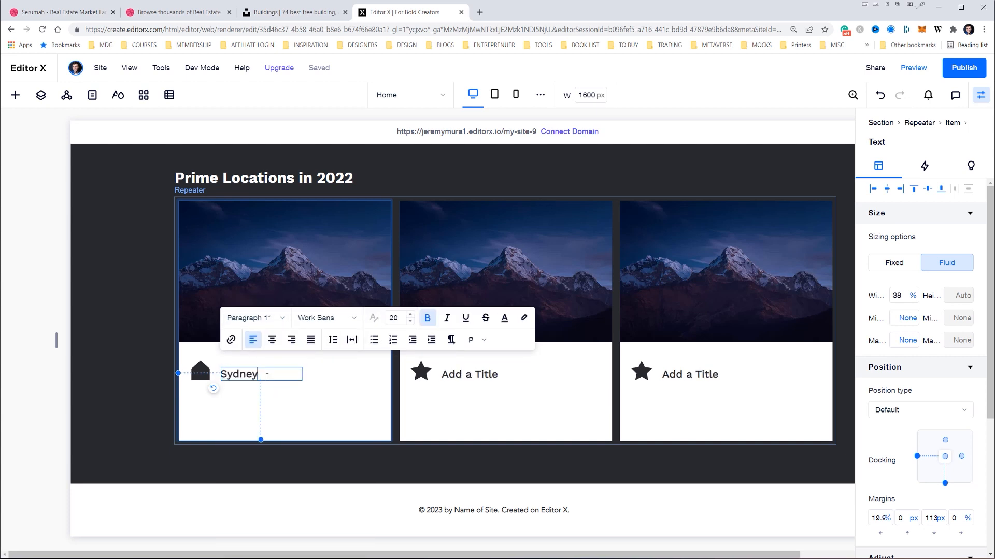
- Change the second card's title to "Melbourne" and the third card's title to "Brisbane"
click(484, 376)
double_click(474, 373)
text(Melbourne)
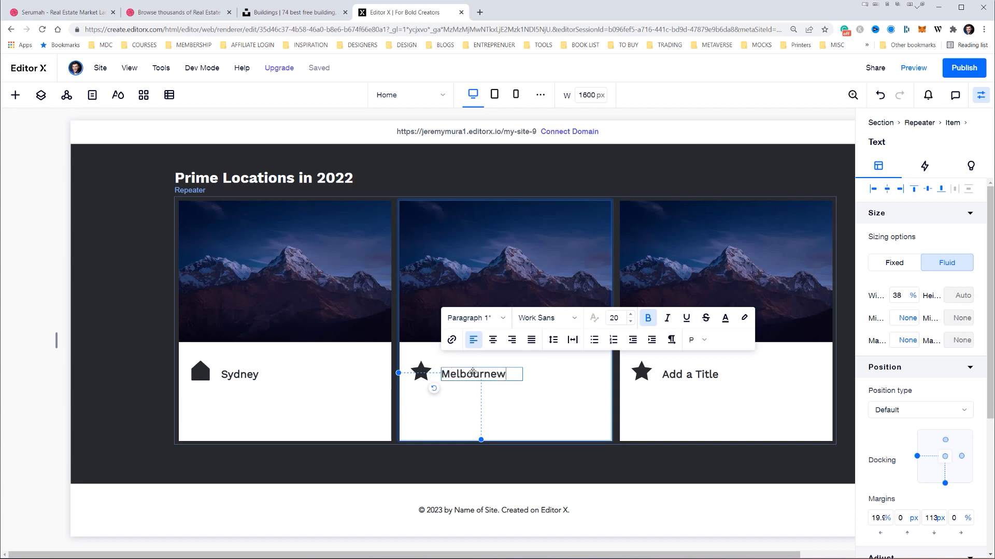
click(689, 376)
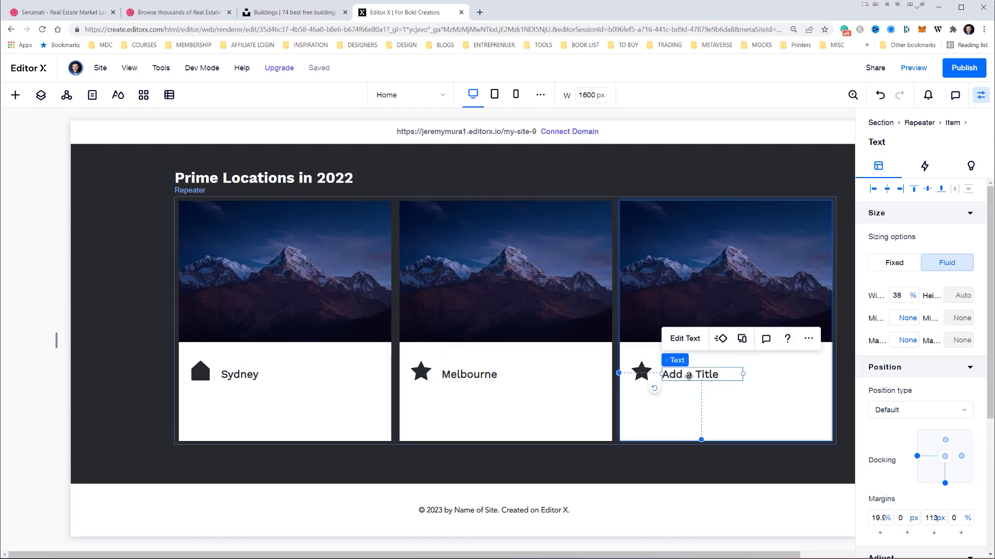
double_click(689, 376)
text(Brisbane)
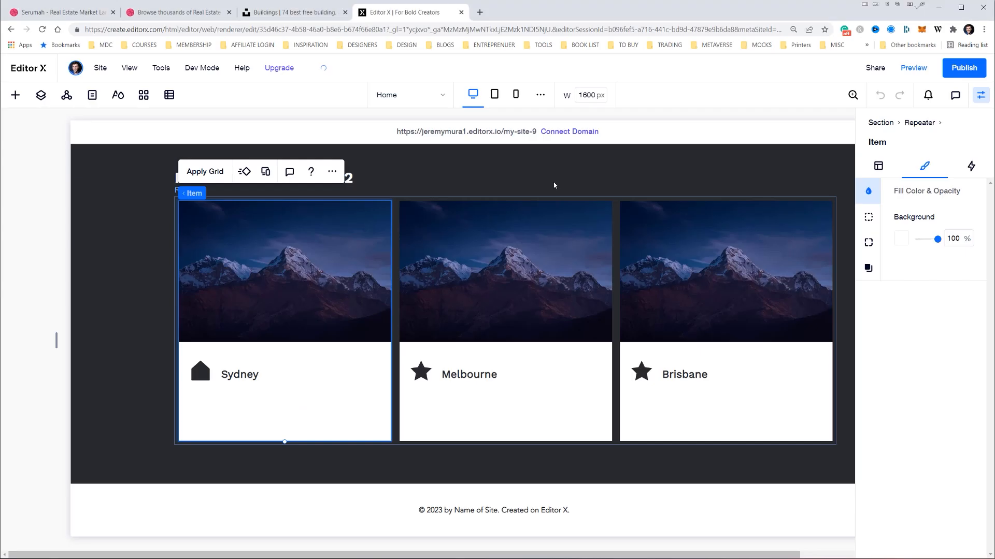
- Copy the Search Now button from the search box and place the copy below the Sydney title in the first card
scroll(570, 189, up, 5)
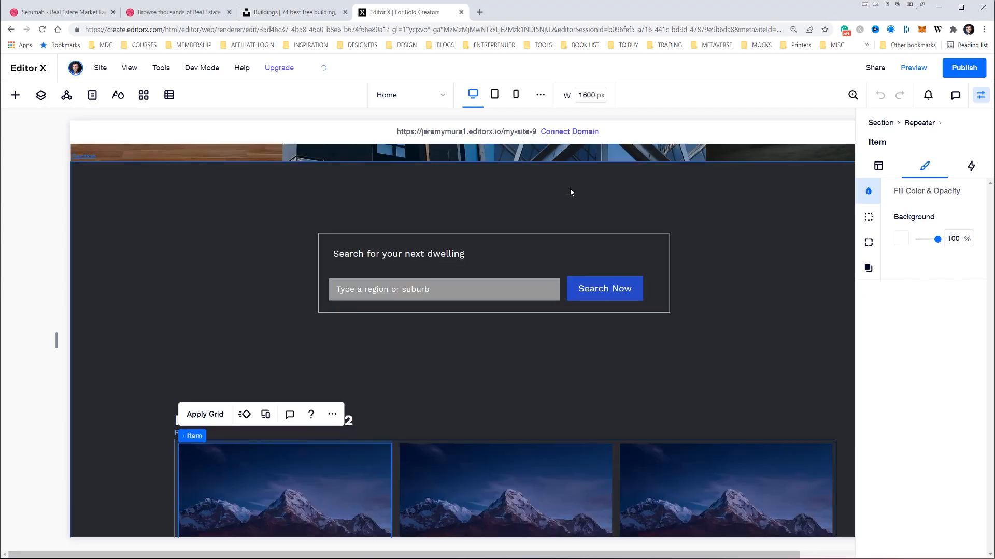
click(607, 287)
click(607, 288)
key(ctrl+c)
scroll(607, 287, down, 5)
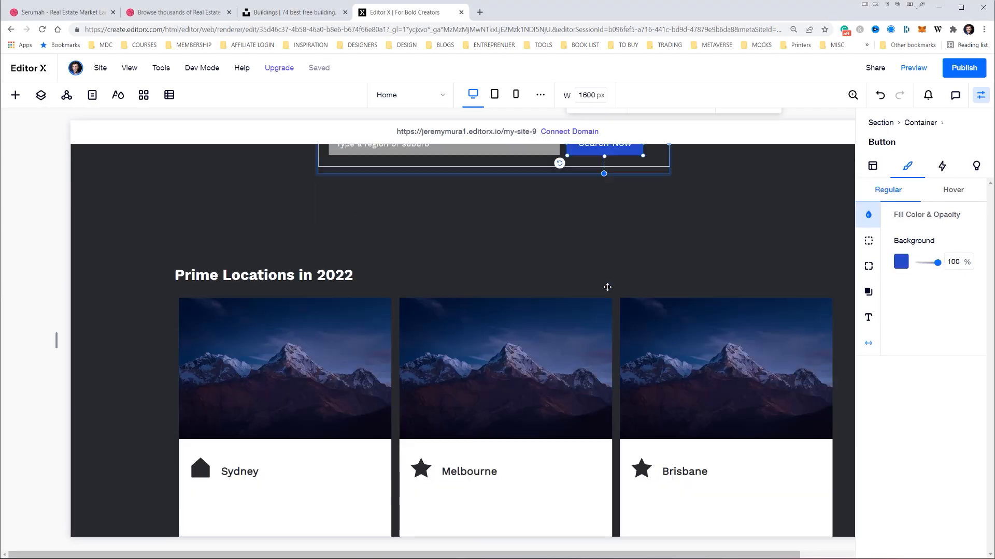
key(ctrl+v)
drag(487, 338, 219, 412)
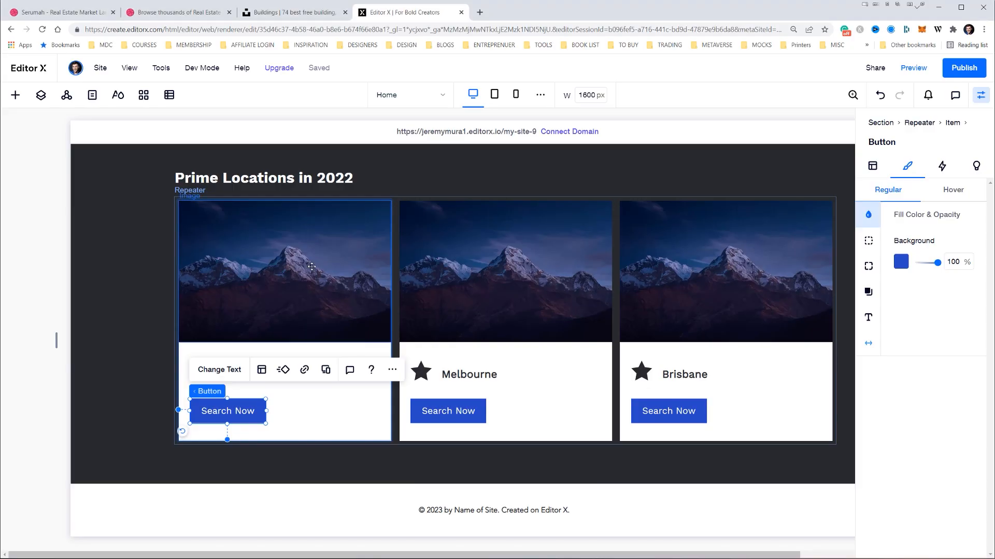
- Replace the Sydney card's placeholder image with the harbour and opera house photo from the site files
double_click(311, 265)
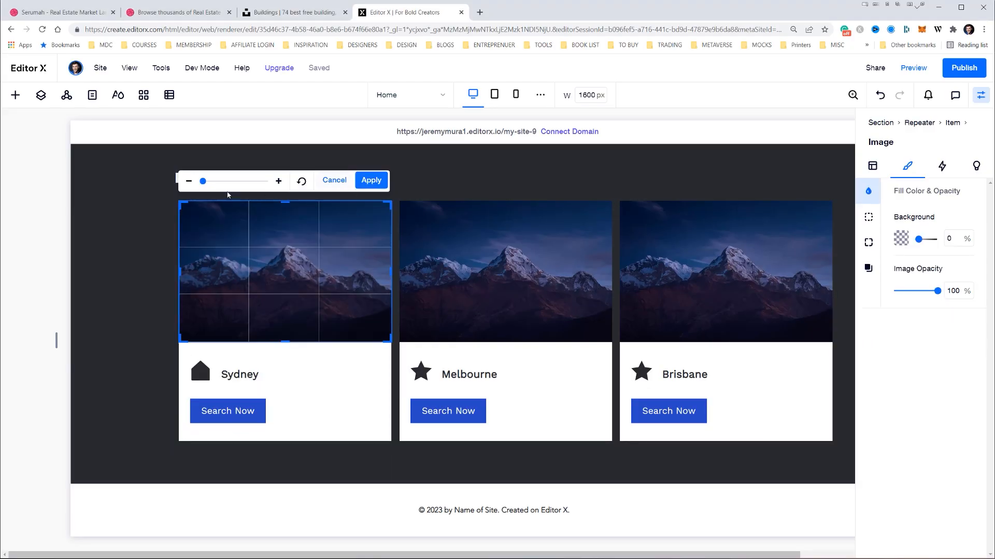
key(Escape)
click(211, 171)
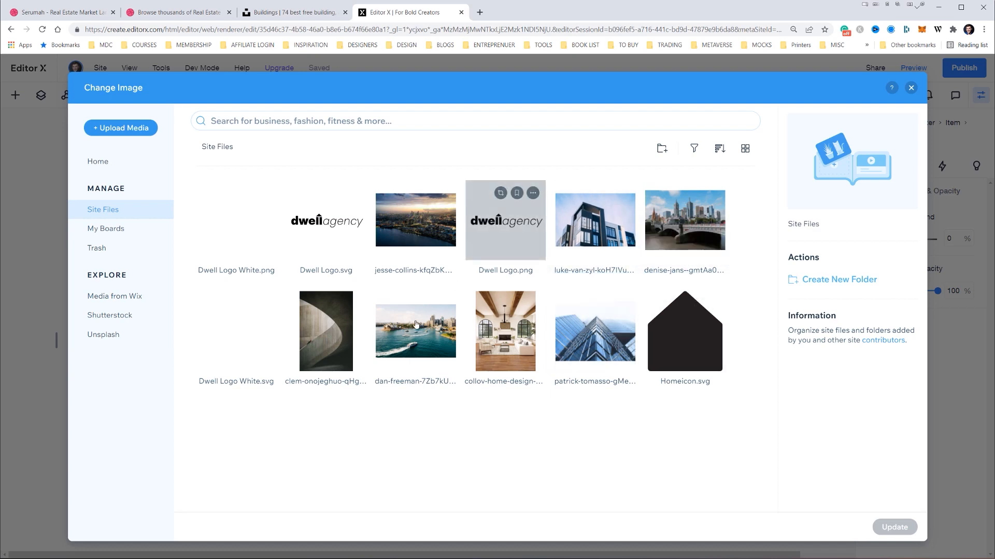
double_click(416, 324)
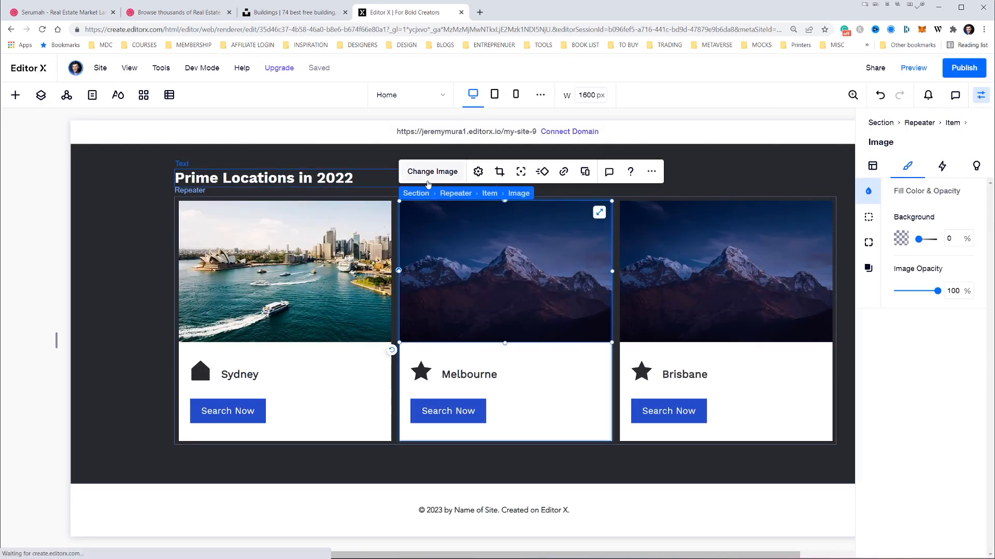
- Replace the Melbourne card's image with the skyline and bridge photo, and the Brisbane card's image with the aerial sunset city photo
click(428, 174)
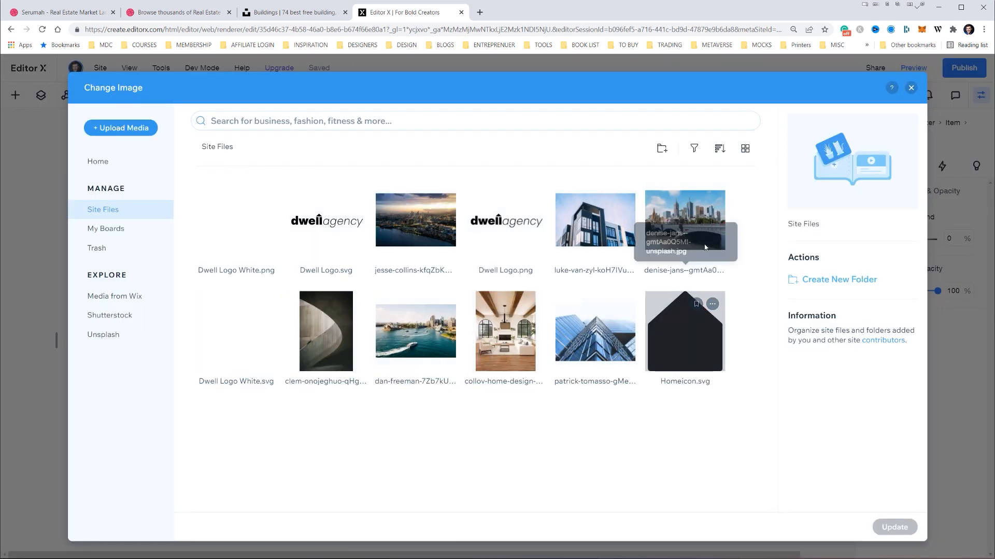
double_click(702, 228)
click(702, 227)
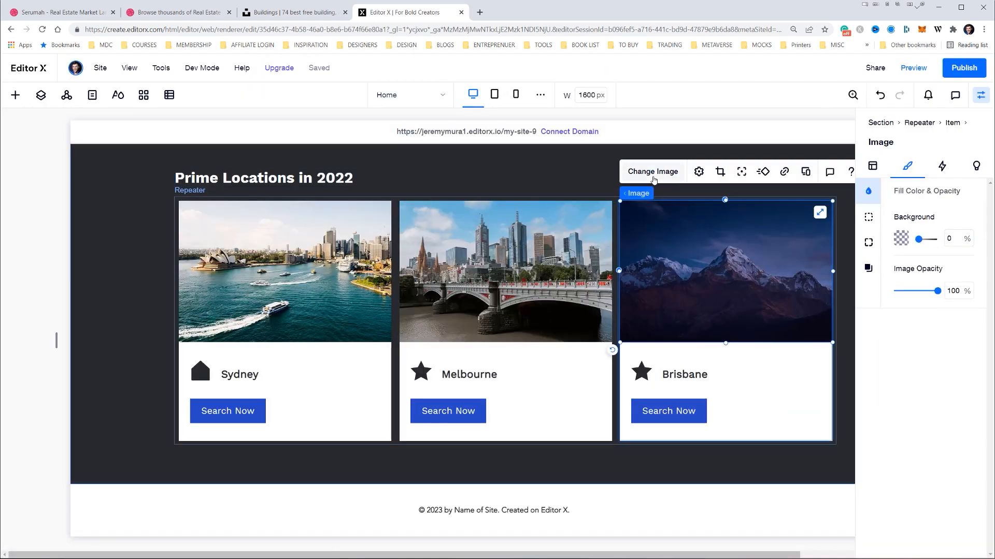
click(649, 171)
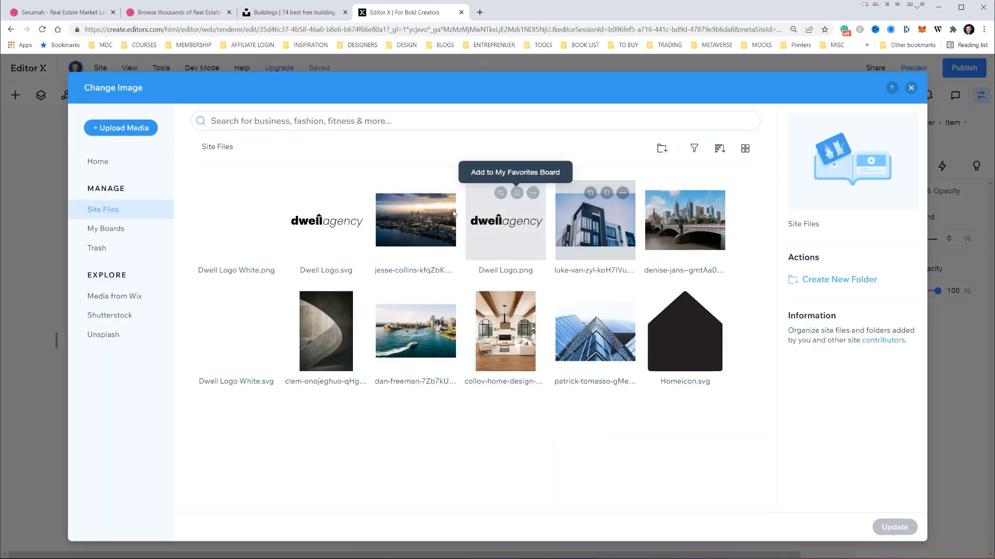
double_click(425, 215)
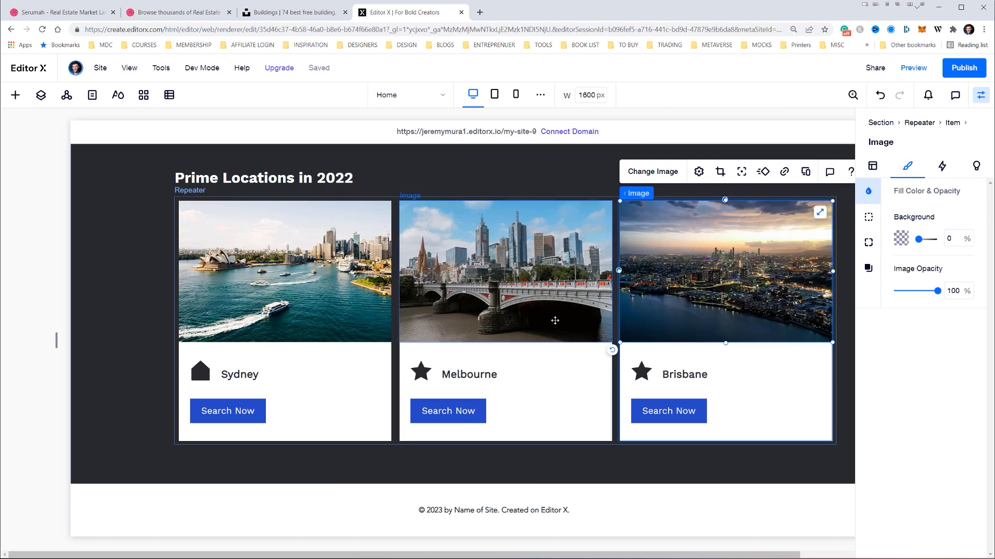
- Replace the star shapes in the Melbourne and Brisbane cards with Homeicon.svg from the site files
click(411, 374)
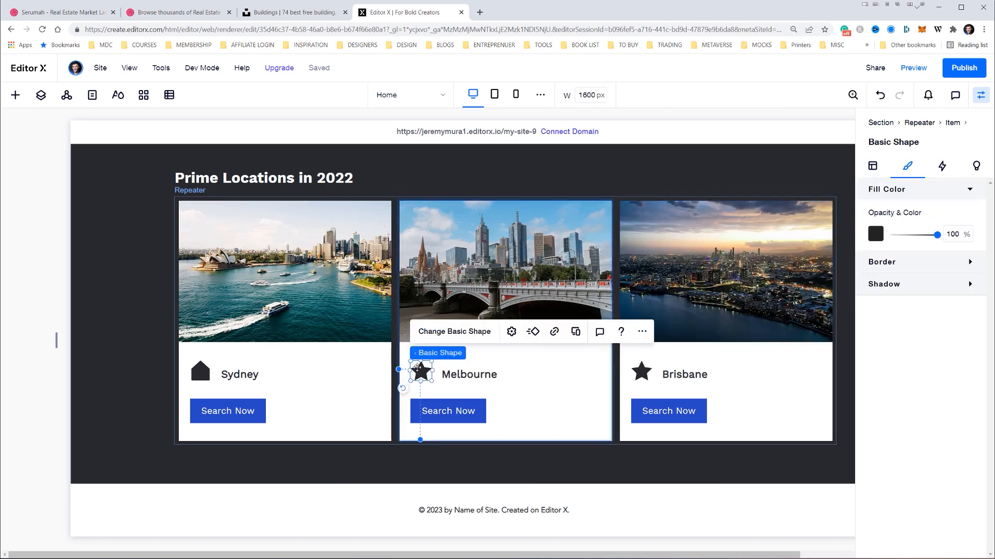
click(429, 332)
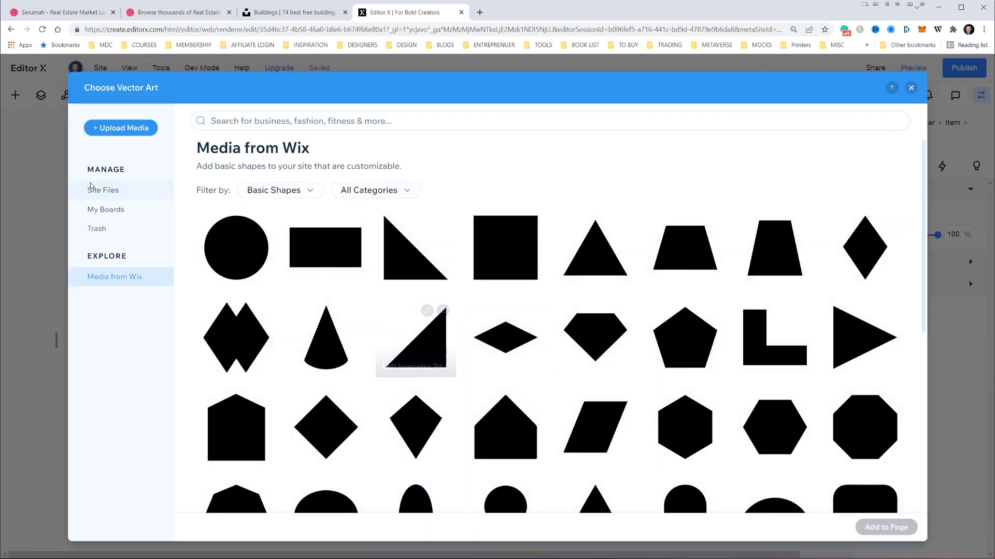
click(103, 191)
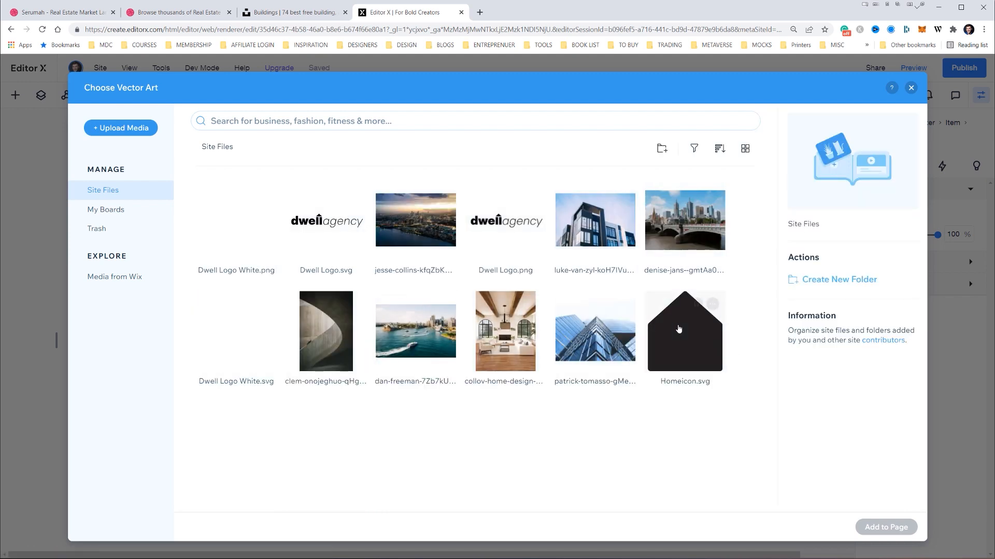
double_click(678, 329)
click(642, 372)
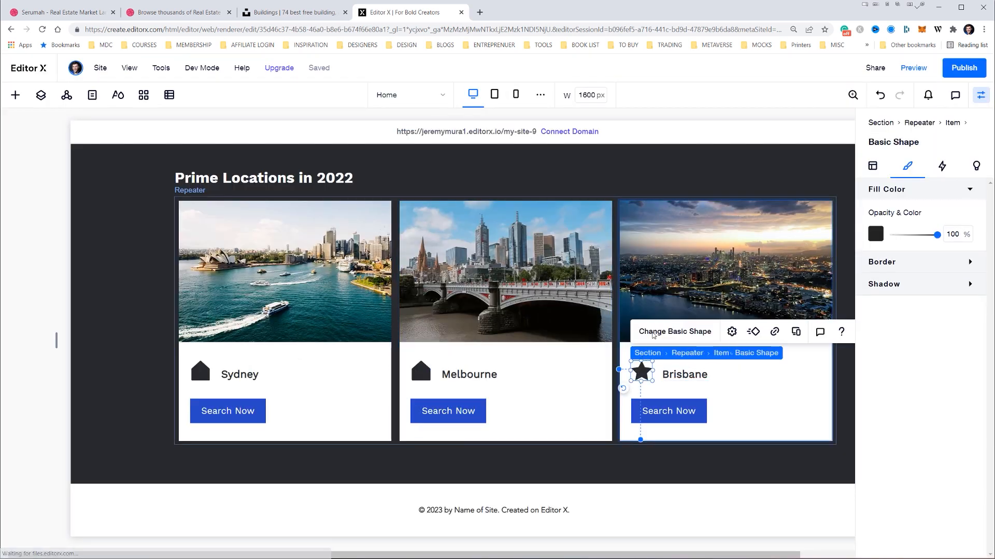
click(652, 333)
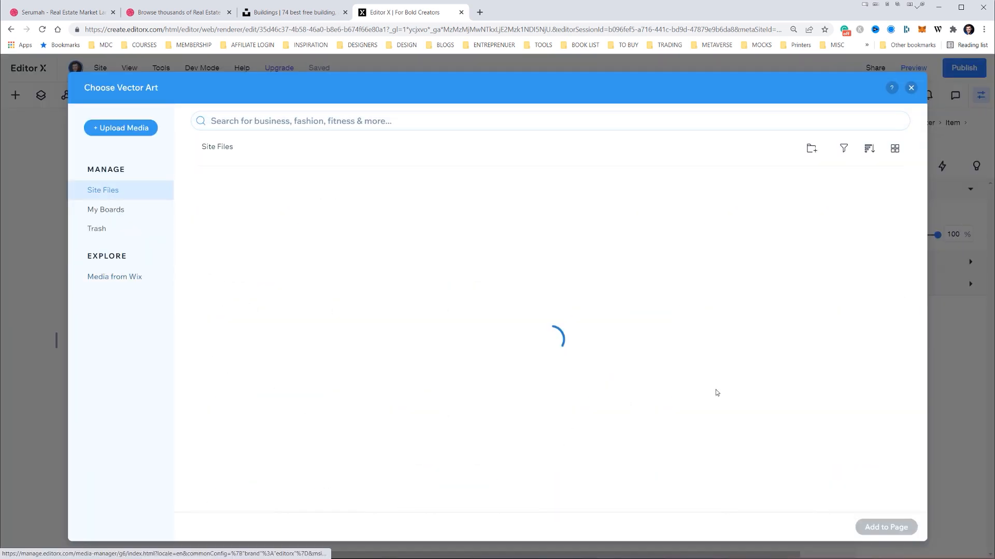
click(671, 358)
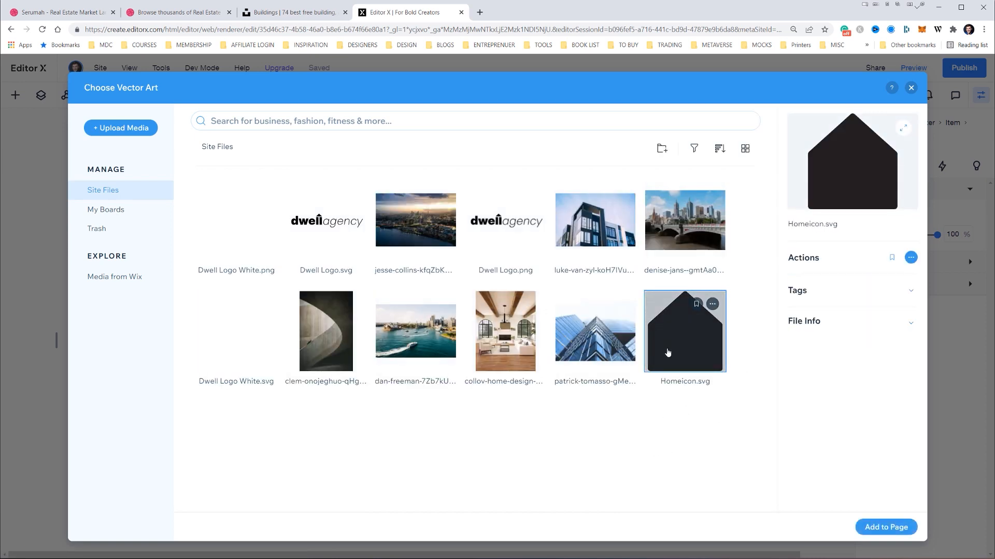
double_click(663, 349)
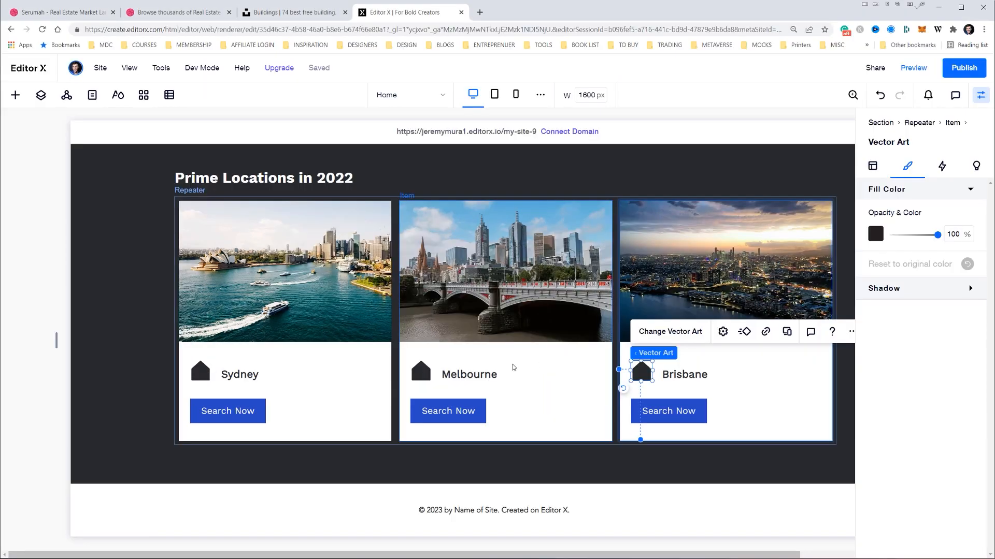
- Reduce the font size of the Sydney card's title slightly
click(246, 374)
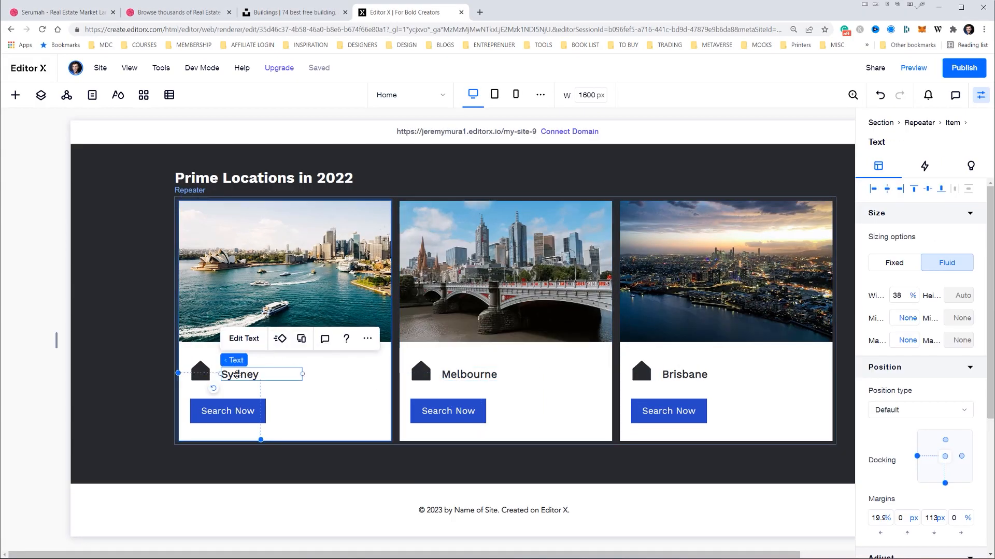
double_click(239, 374)
click(410, 322)
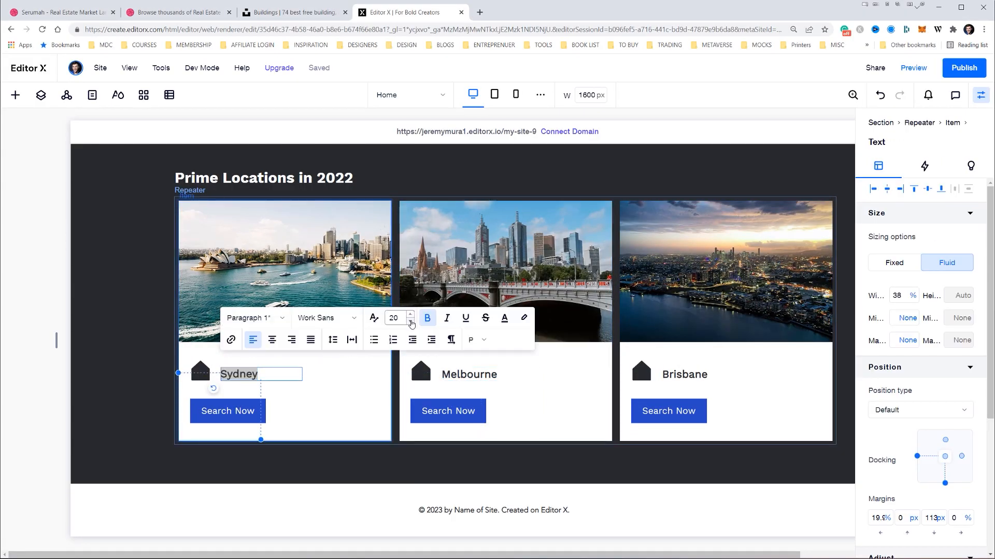
click(410, 322)
- Shorten the Sydney card slightly and nudge its Search Now button up, checking the spacing against the Illustrator mockup
click(250, 404)
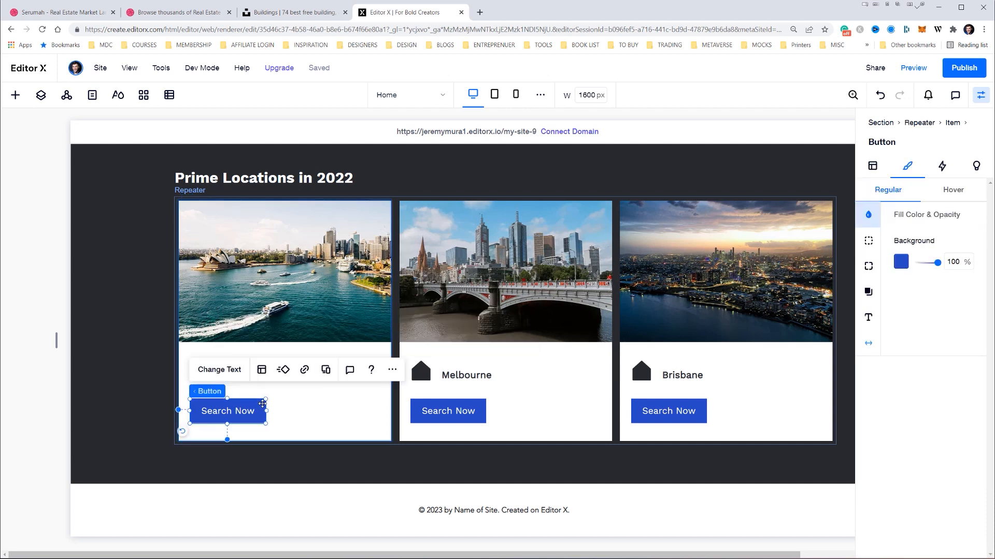
click(298, 437)
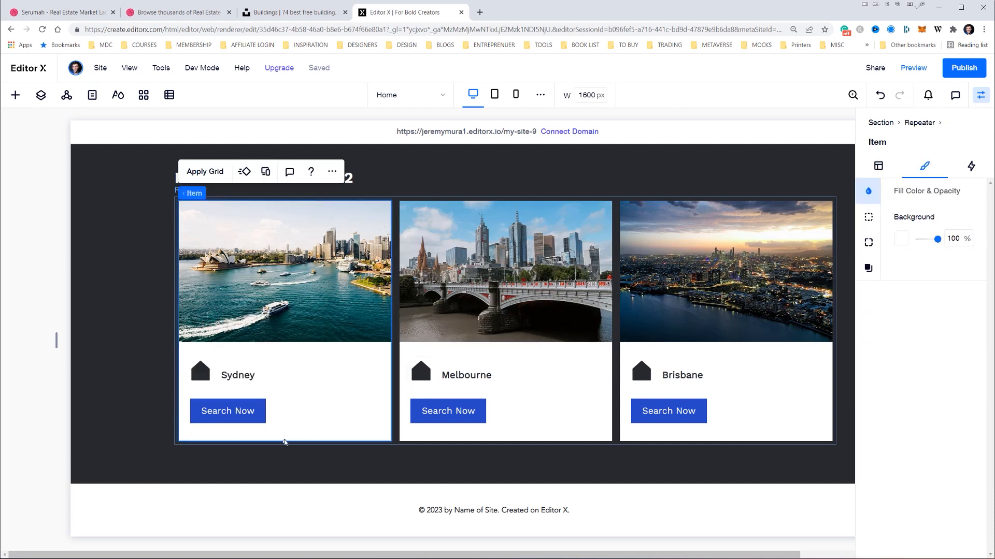
drag(284, 442, 309, 435)
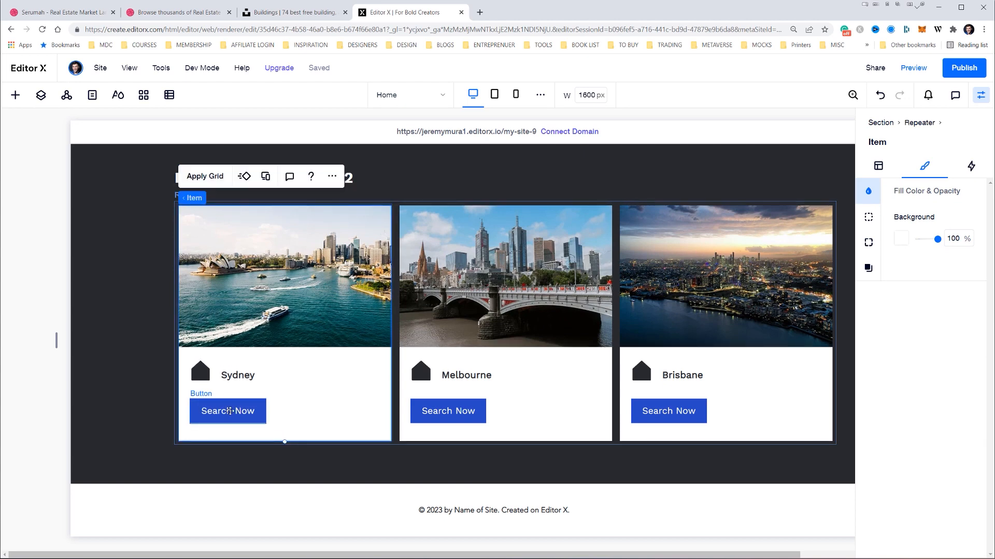
click(230, 411)
key(alt+Tab)
key(alt+Tab)
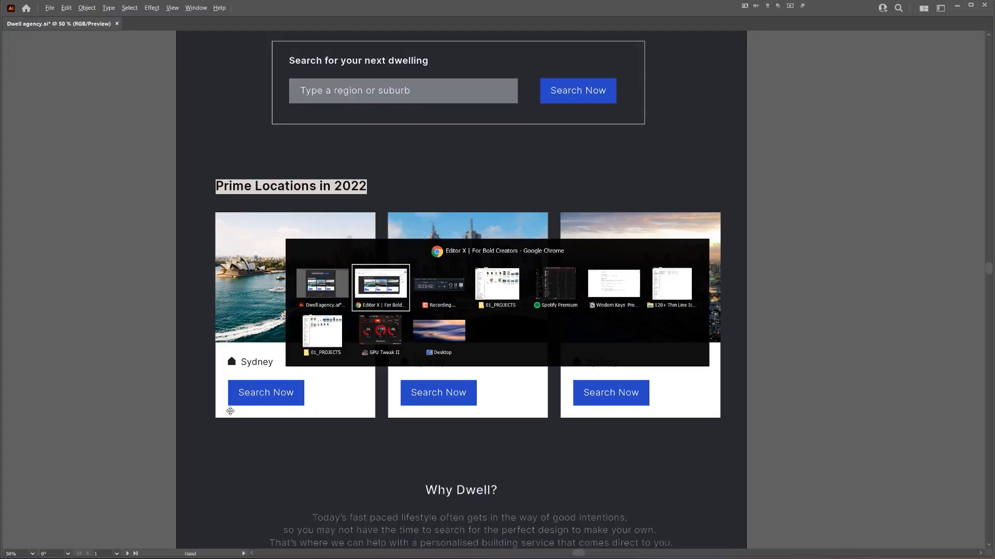
- Shrink the home icon in the Sydney card and move the city title closer to it, comparing with the Illustrator mockup
click(199, 369)
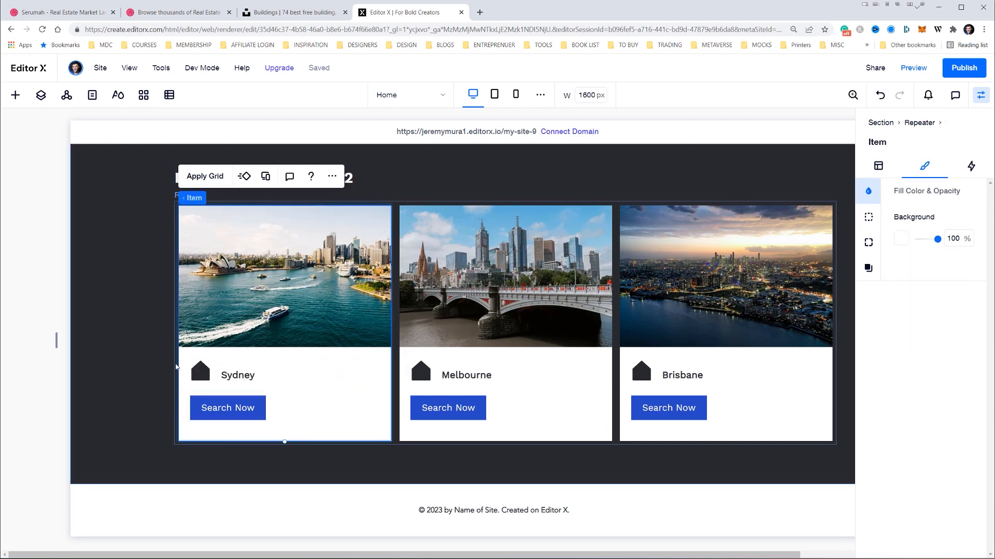
click(199, 368)
drag(210, 361, 205, 367)
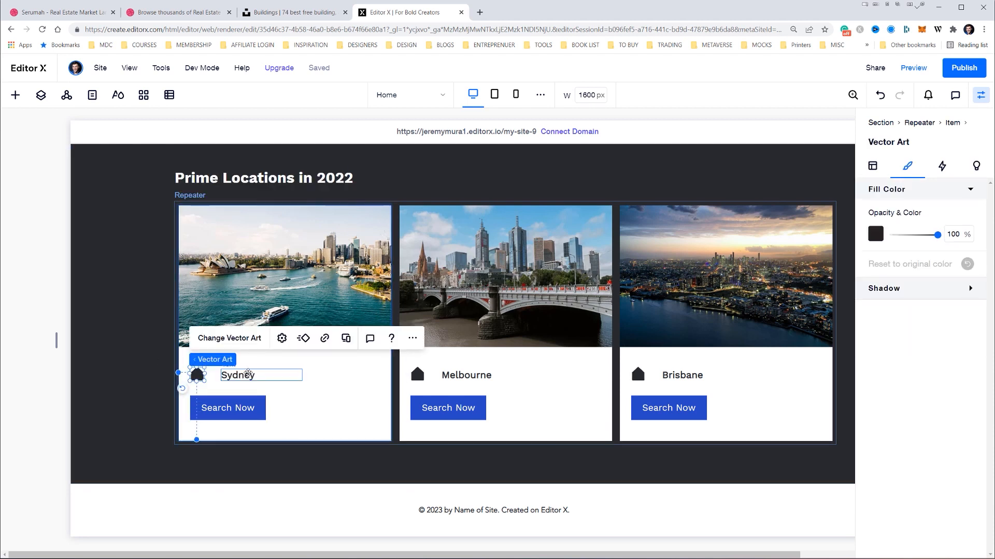
click(450, 379)
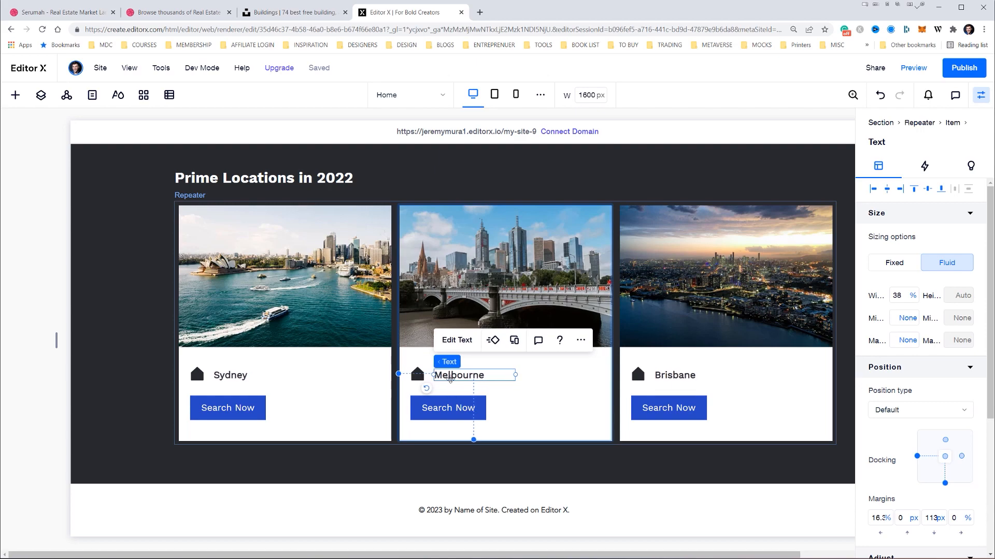
key(alt+Tab)
key(alt+Tab)
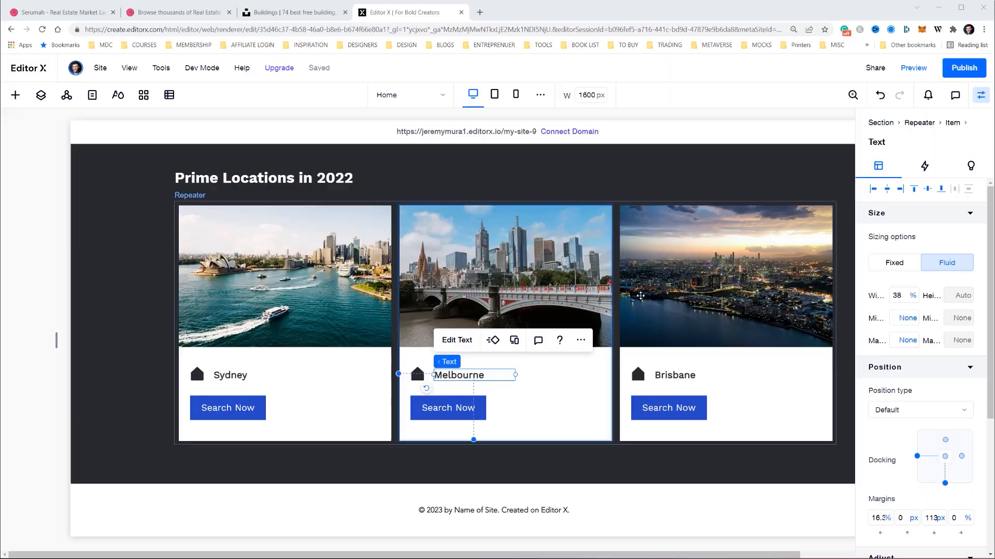
- Set the editor canvas width to 1900 px and check how the Prime Locations cards look at that width
scroll(651, 297, up, 10)
scroll(651, 297, down, 10)
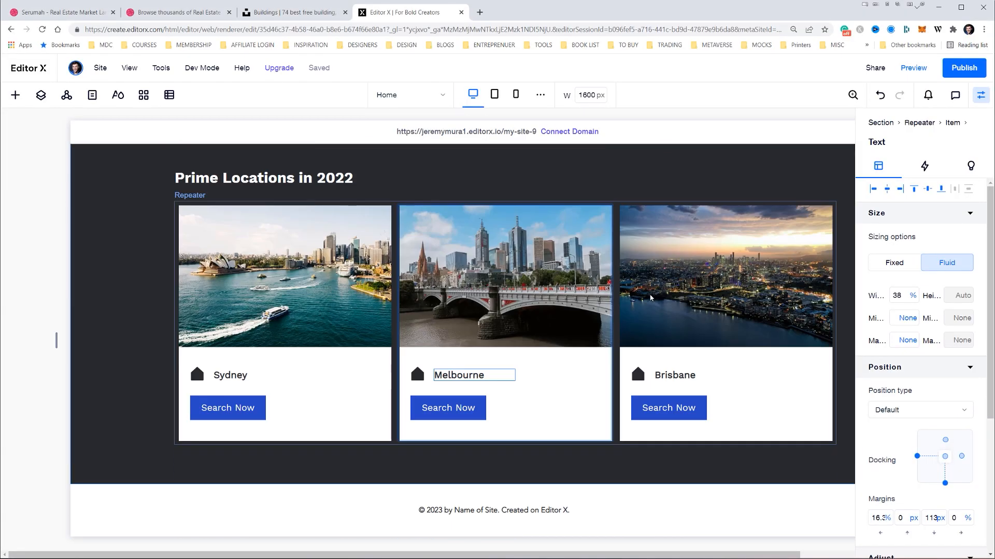
scroll(651, 298, up, 6)
scroll(651, 298, down, 6)
scroll(650, 297, up, 3)
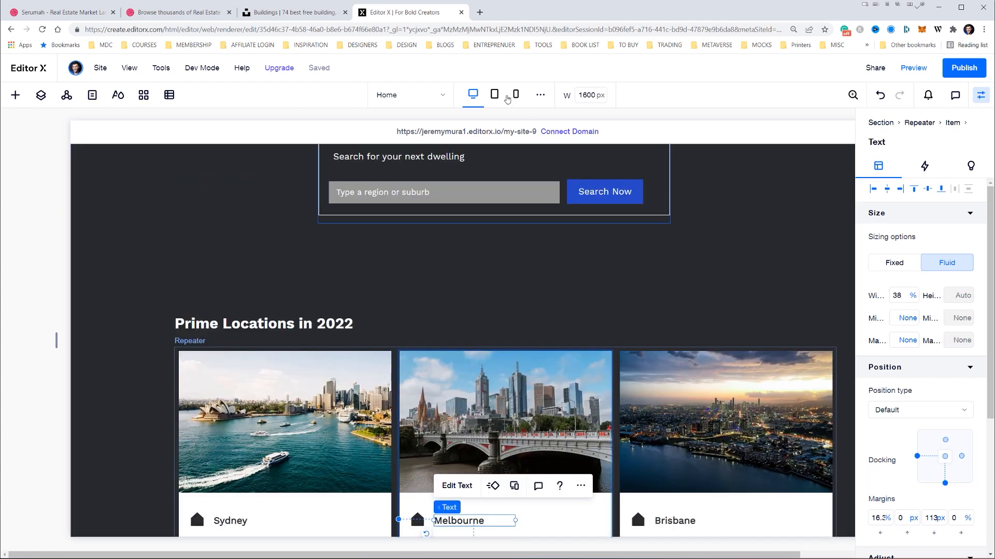
text(1)
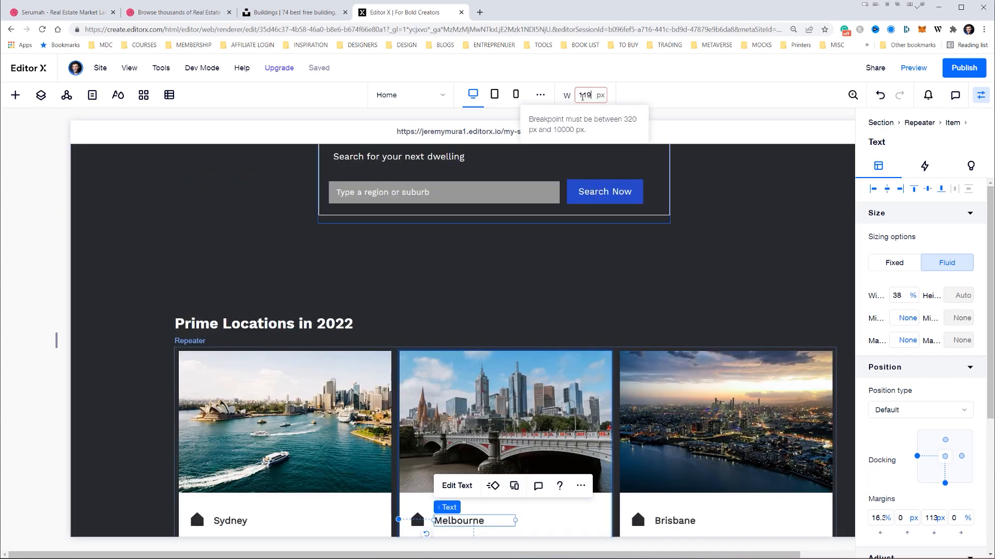
text(900)
key(Return)
scroll(569, 207, up, 6)
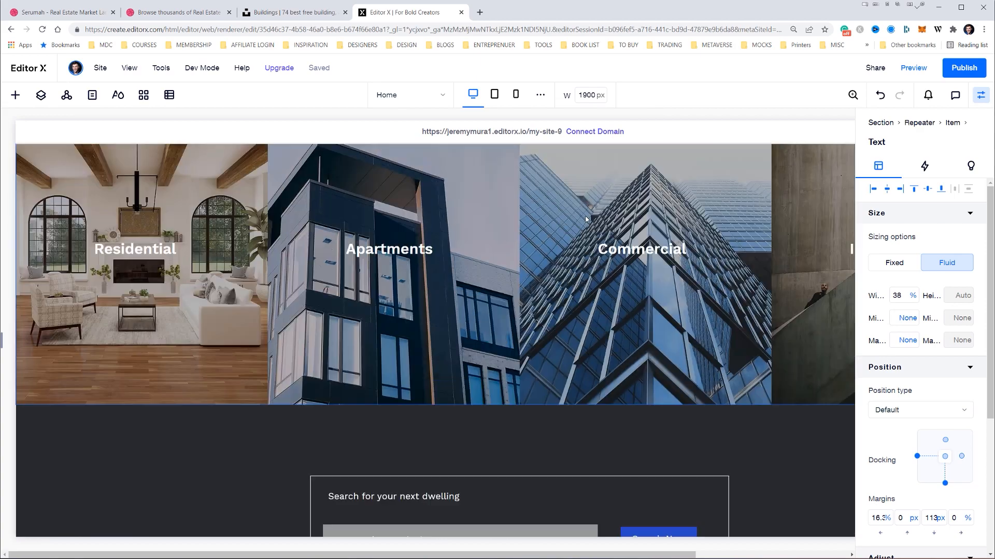
scroll(588, 223, down, 10)
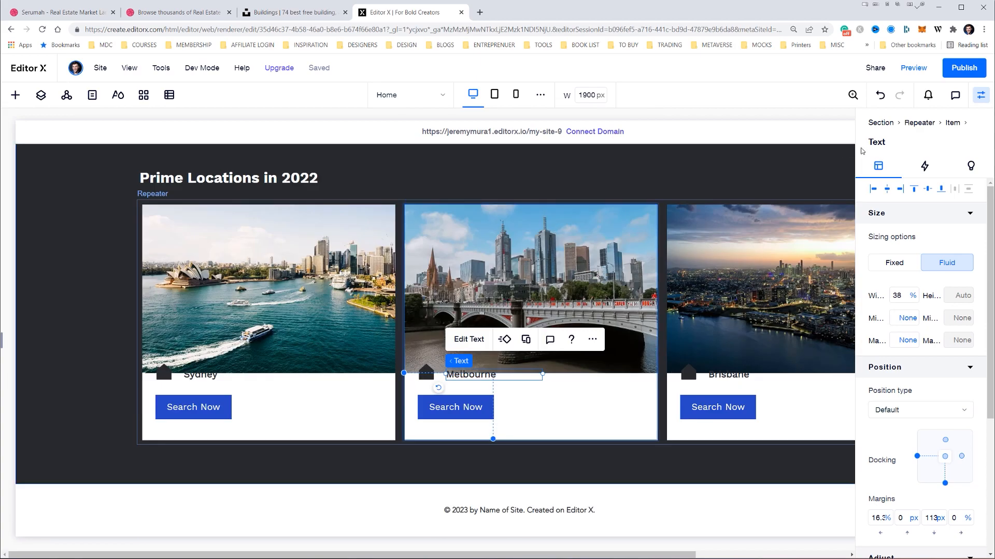
- Group the Sydney card's home icon, title and Search Now button in a container placed below the photo
click(982, 95)
click(205, 414)
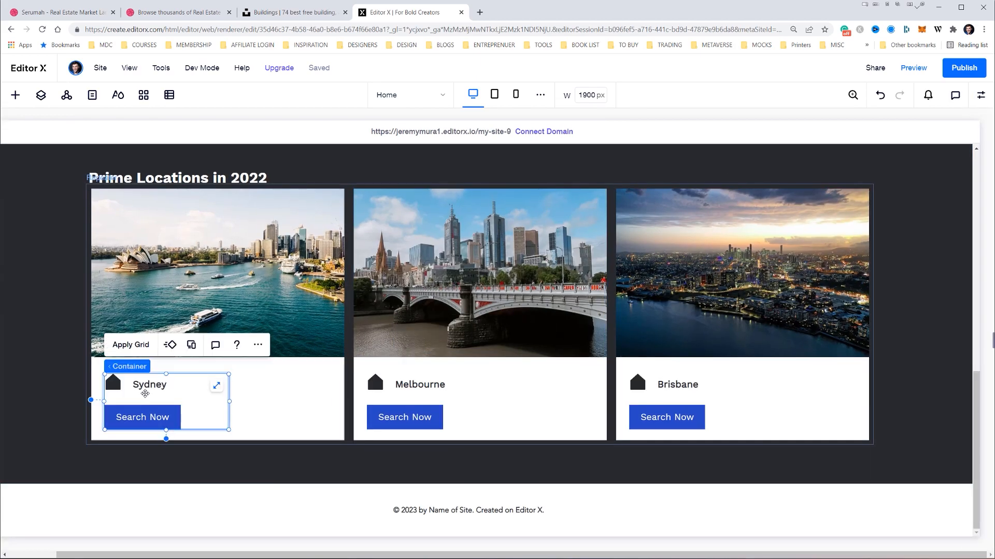
- Add a blank section between the Prime Locations section and the footer, consulting the Why Dwell? part of the Illustrator mockup
click(468, 483)
click(436, 433)
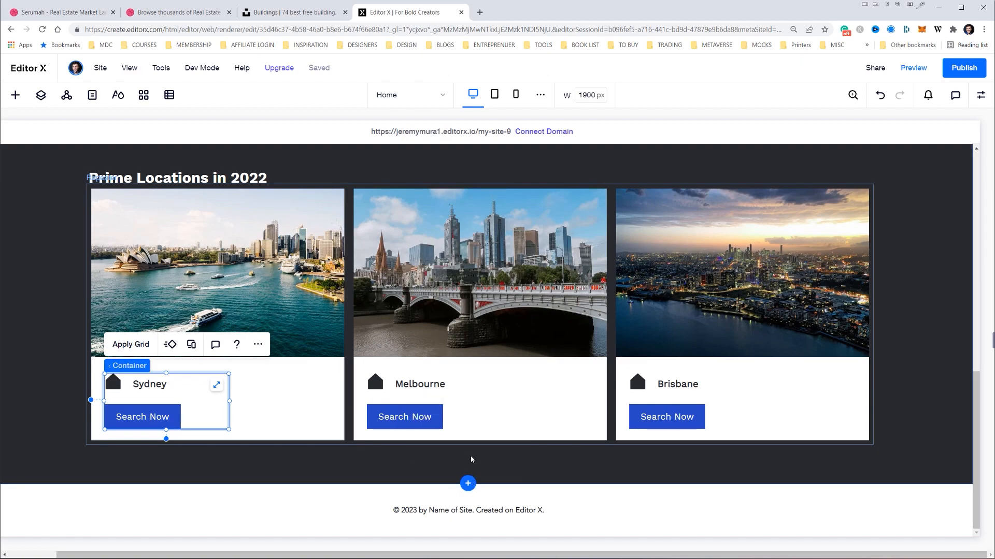
key(alt+Tab)
scroll(444, 303, down, 5)
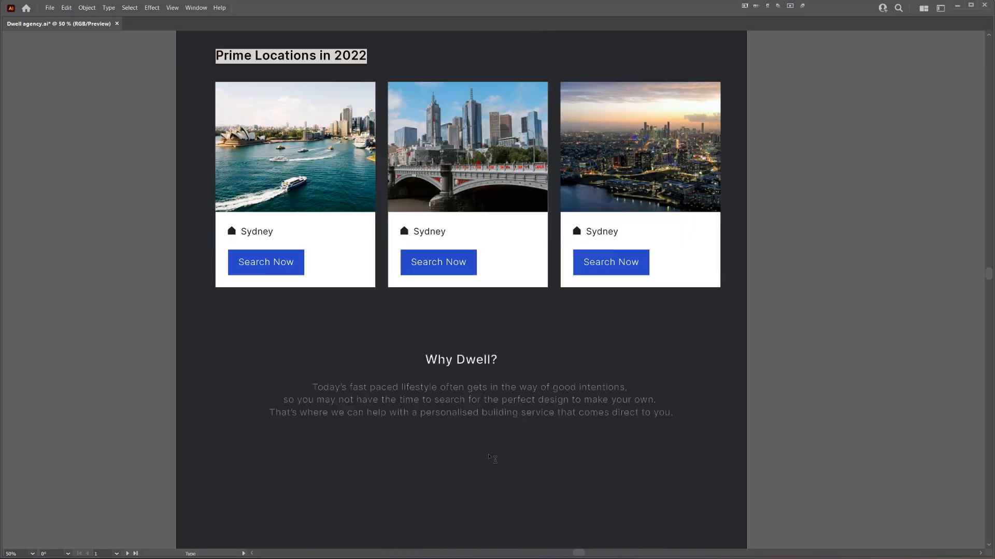
key(alt+Tab)
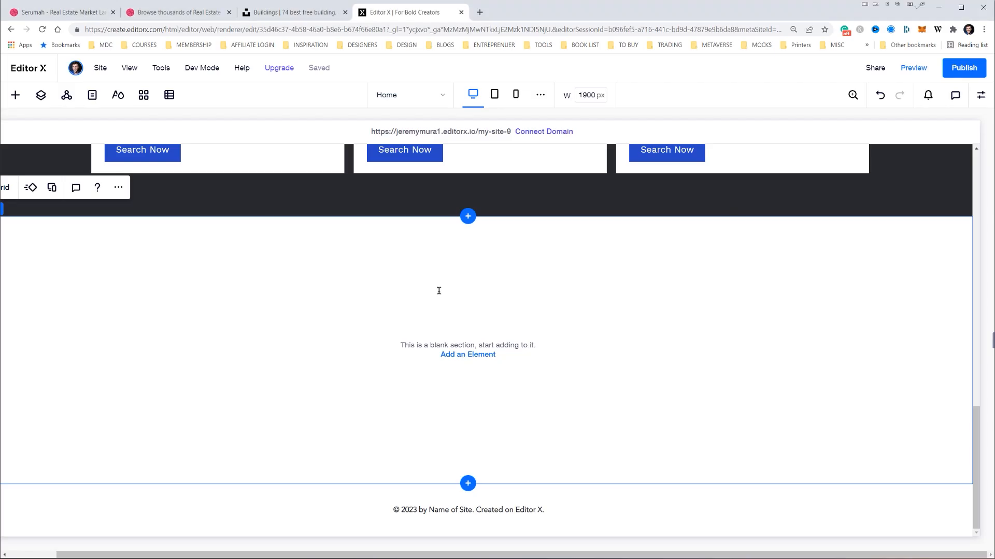
- Fill the blank section's background with the dark theme colour #282A2E at 100% opacity
click(980, 94)
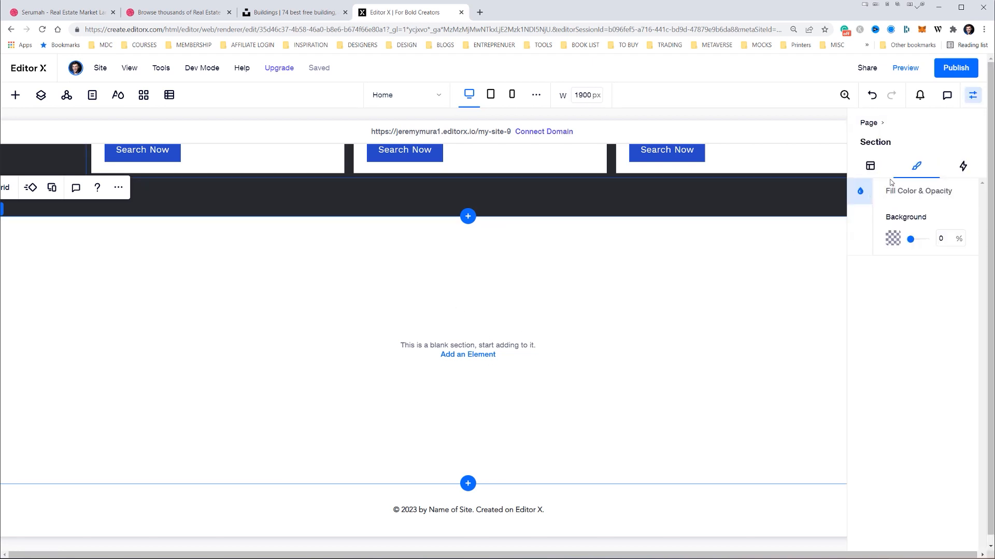
click(900, 234)
click(977, 302)
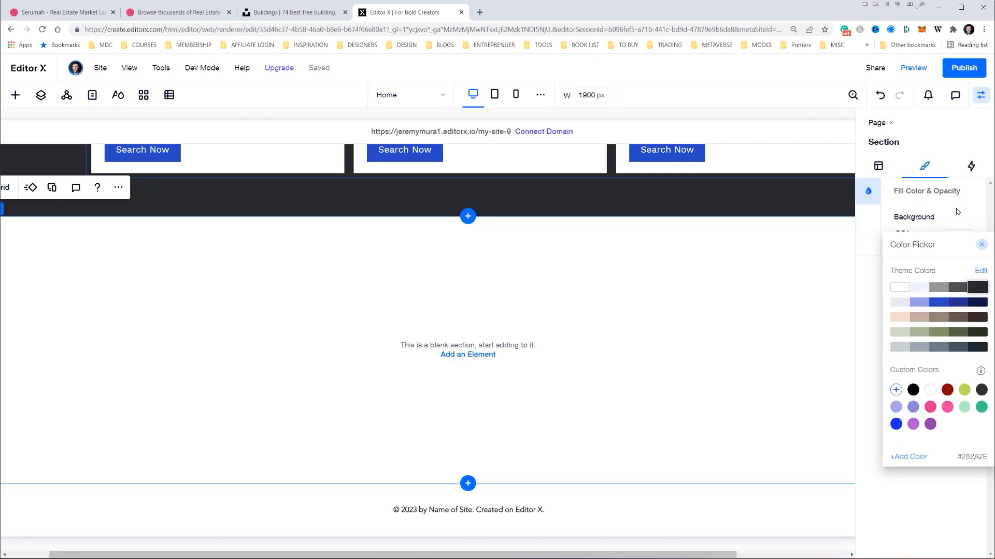
click(956, 209)
drag(923, 243, 938, 242)
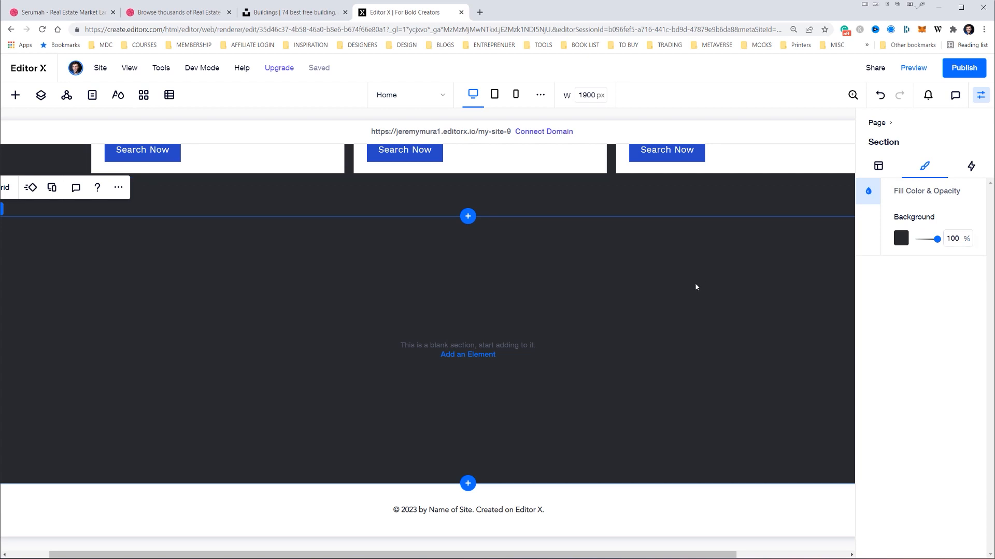
- Add a title and a paragraph text element to the new dark section
click(16, 95)
drag(137, 174, 402, 290)
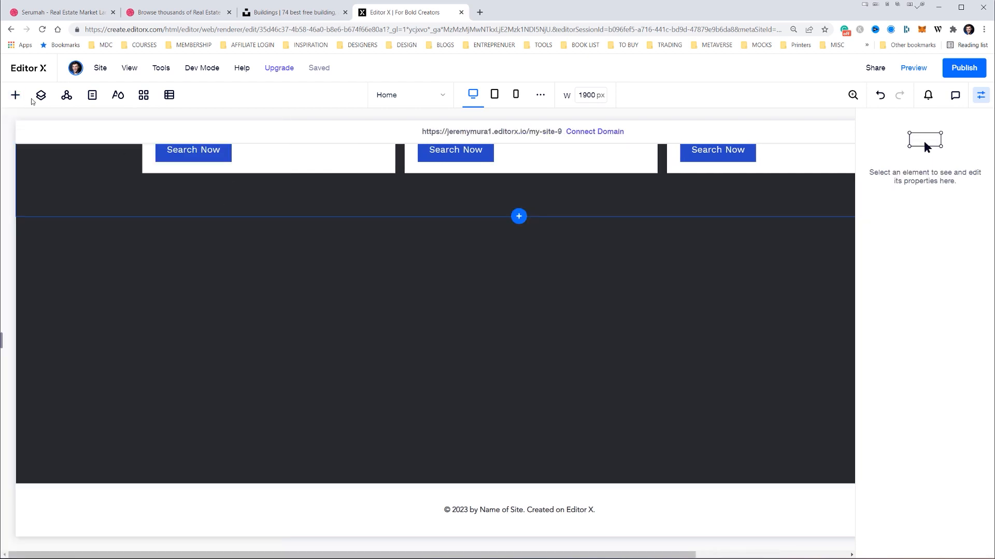
click(17, 95)
drag(195, 187, 420, 336)
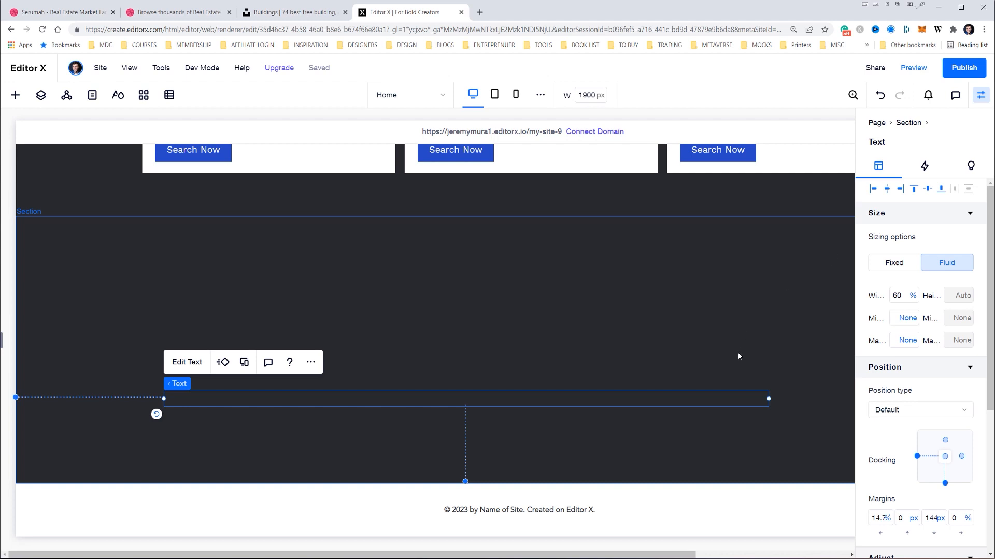
- Colour the paragraph text white (#FFFFFF) and centre-align it
click(197, 362)
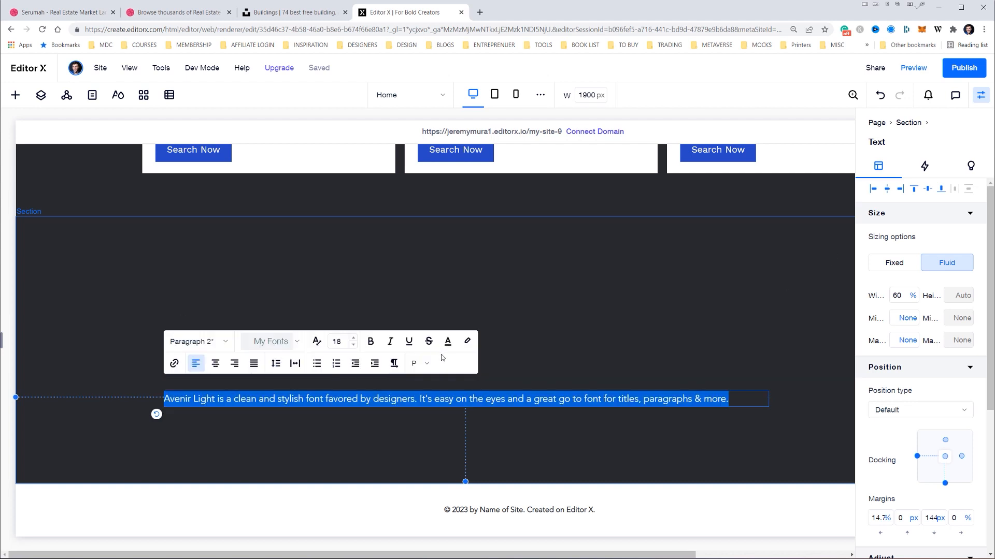
click(444, 341)
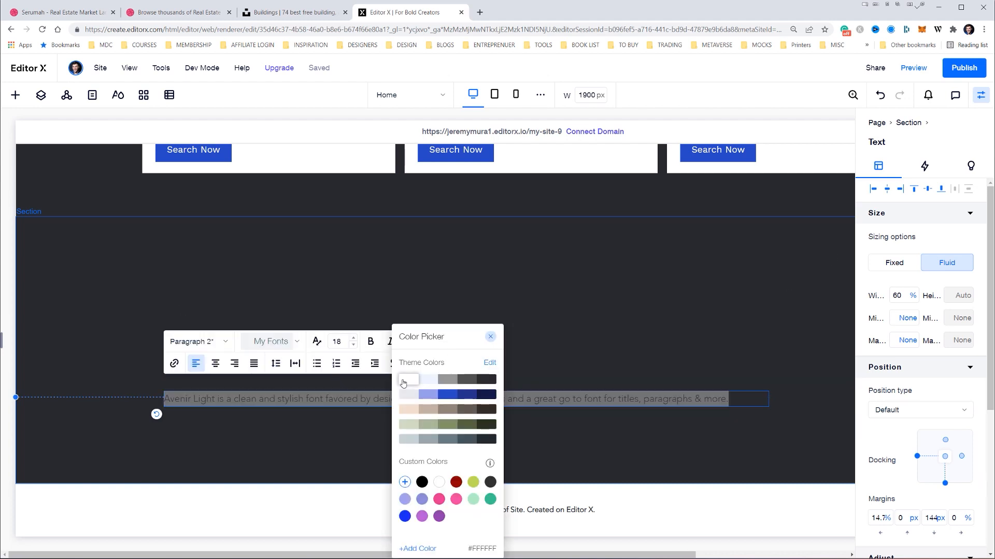
click(216, 362)
click(215, 362)
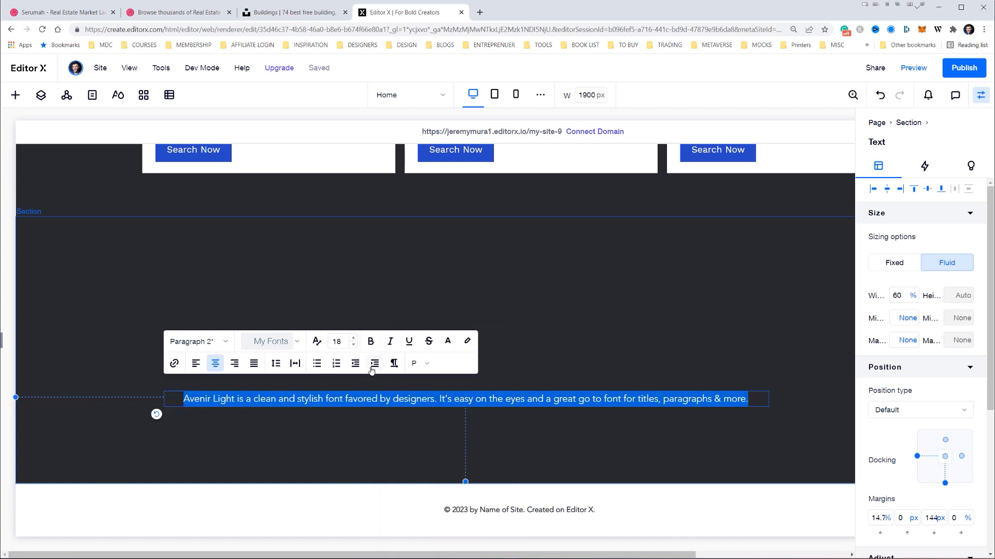
- Break the paragraph onto a second line before "It's easy on the eyes"
click(505, 399)
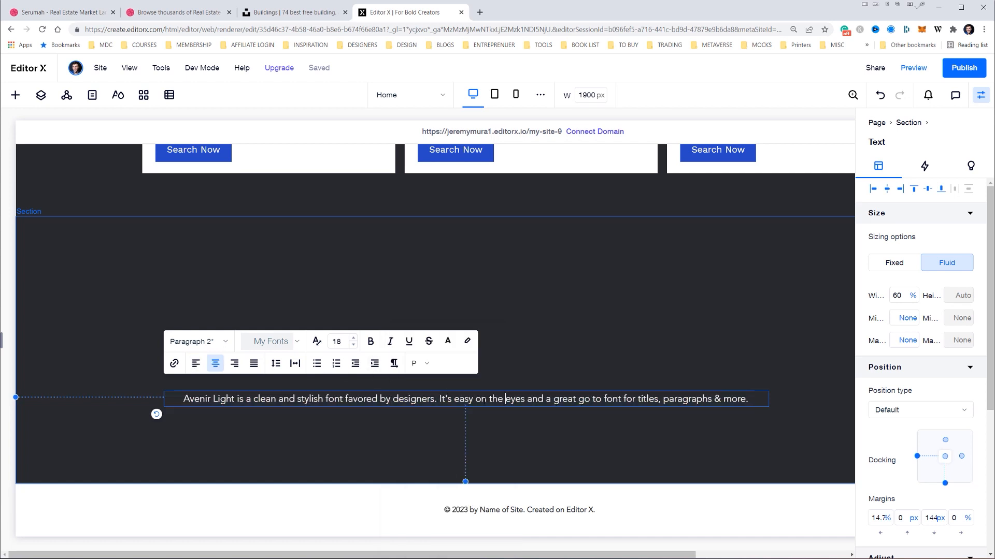
click(440, 398)
key(Return)
- Move the section's title down to just above the paragraph and colour it white, checking the heading in the Illustrator mockup
click(430, 287)
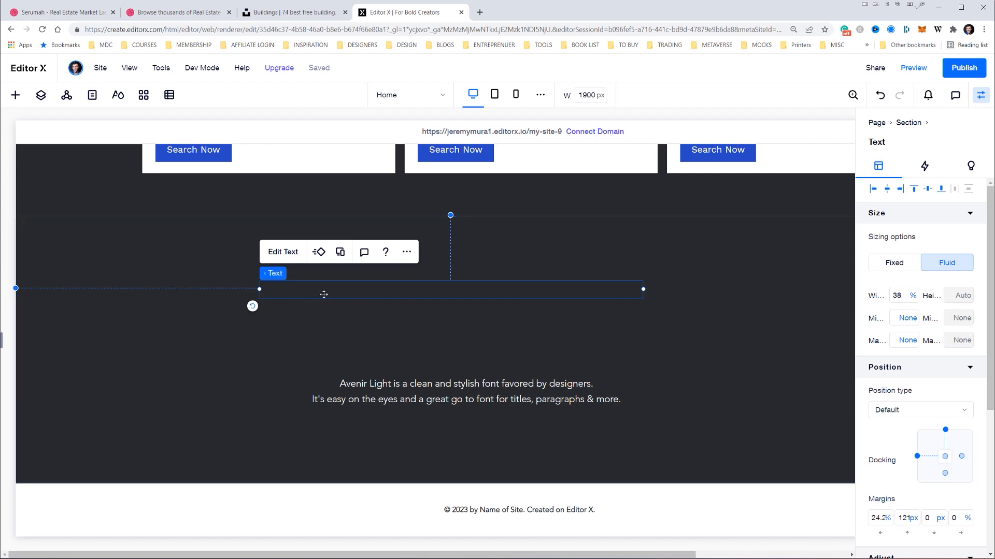
drag(343, 288, 363, 346)
click(306, 314)
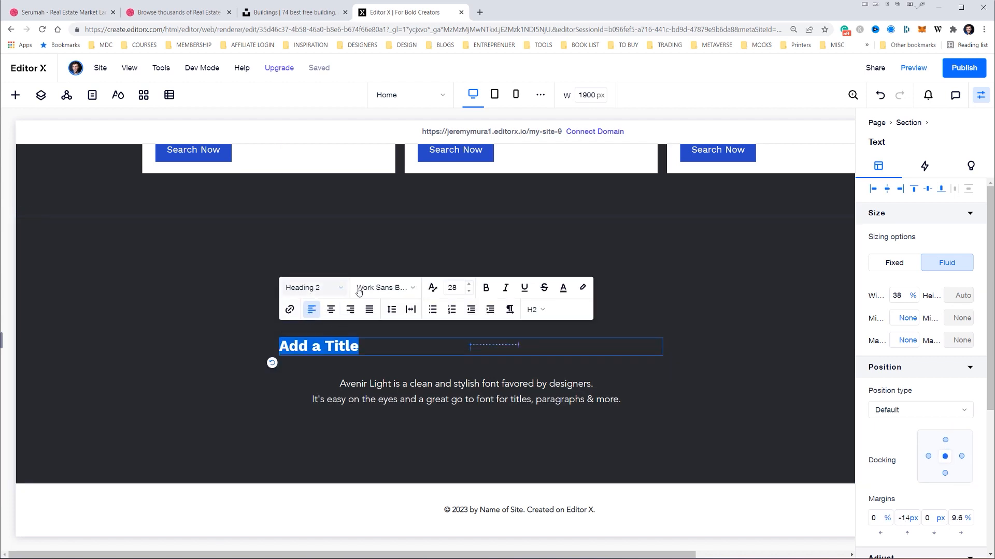
click(384, 288)
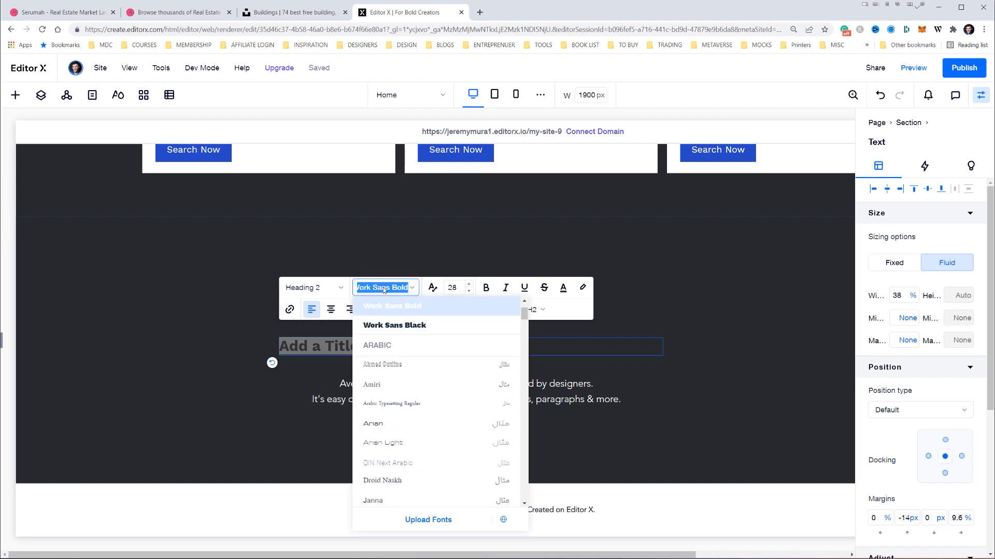
click(336, 291)
click(562, 288)
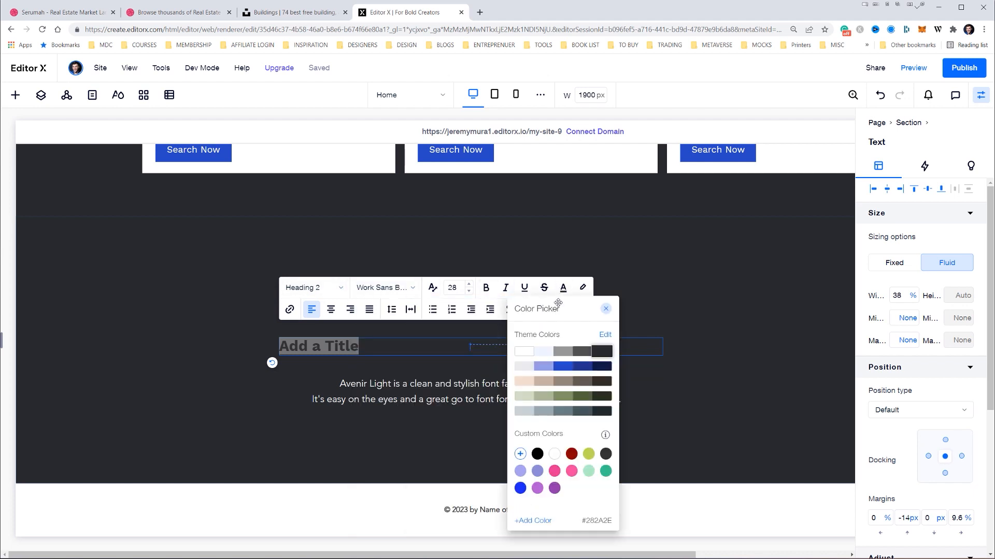
click(527, 353)
click(605, 310)
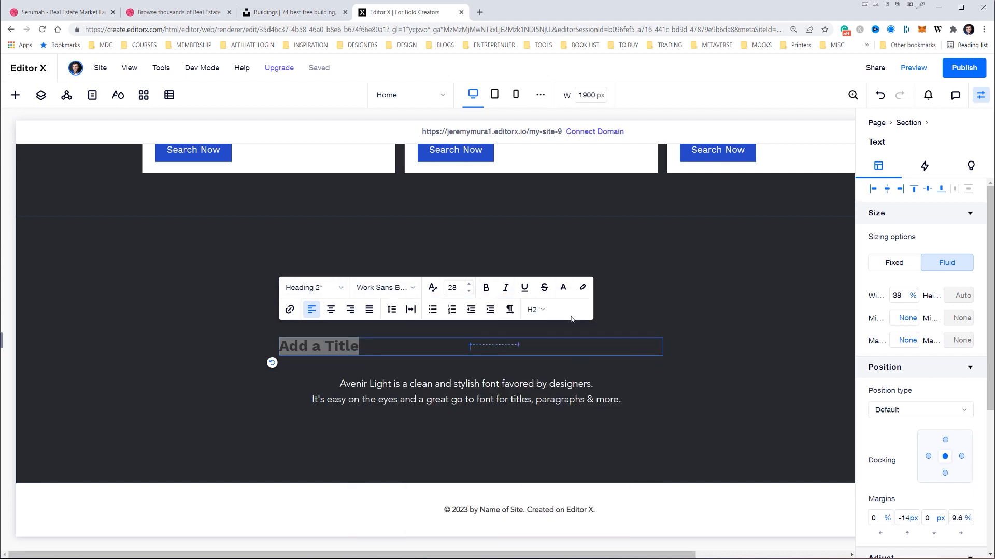
key(Escape)
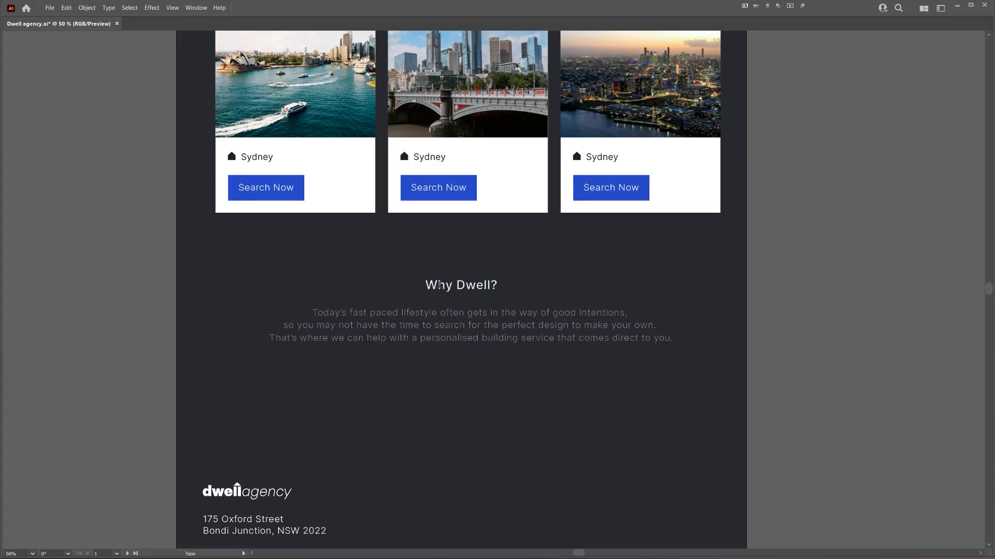
key(alt+Tab)
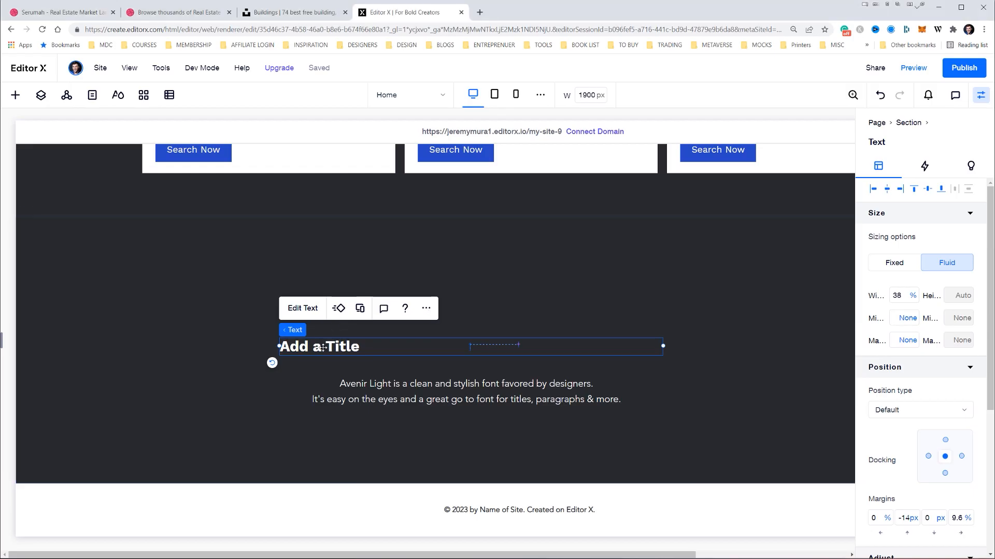
- Replace the title placeholder with "Why Dwell?" and centre-align it
double_click(322, 346)
text(Why Dwell?)
click(330, 310)
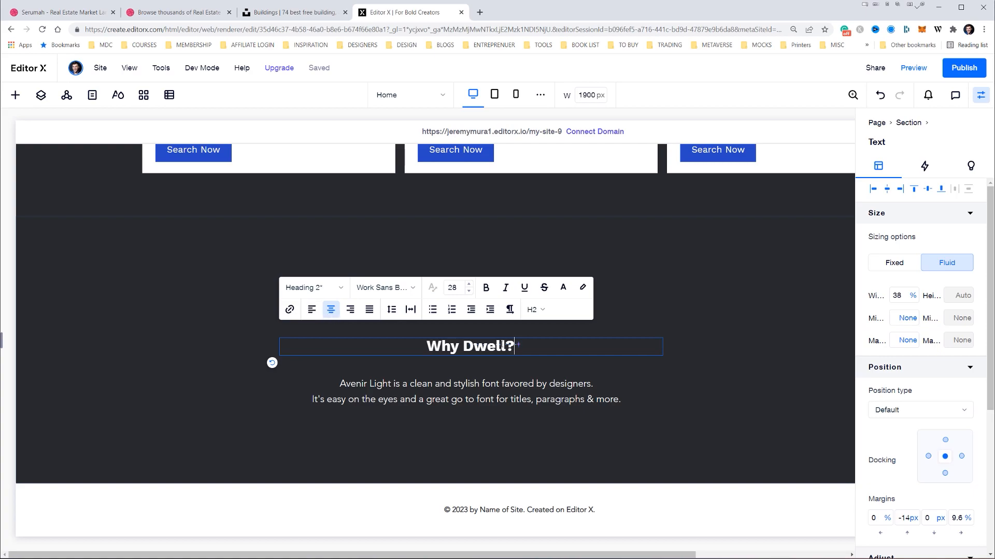
- Copy the "Today's fast paced lifestyle" paragraph from the Illustrator mockup and paste it over the Editor X paragraph's placeholder text
key(alt+Tab)
triple_click(440, 338)
key(ctrl+c)
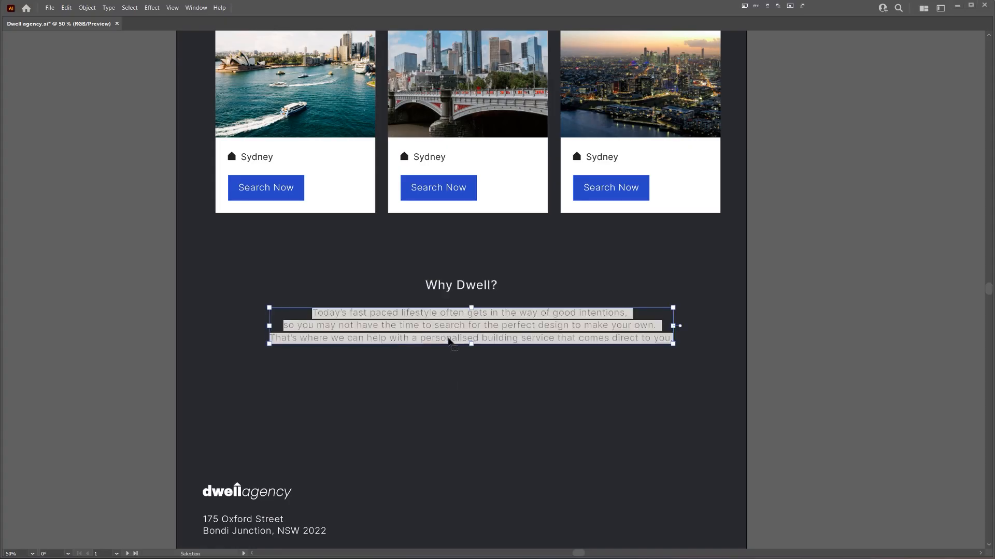
key(alt+Tab)
click(459, 388)
double_click(463, 384)
key(ctrl+v)
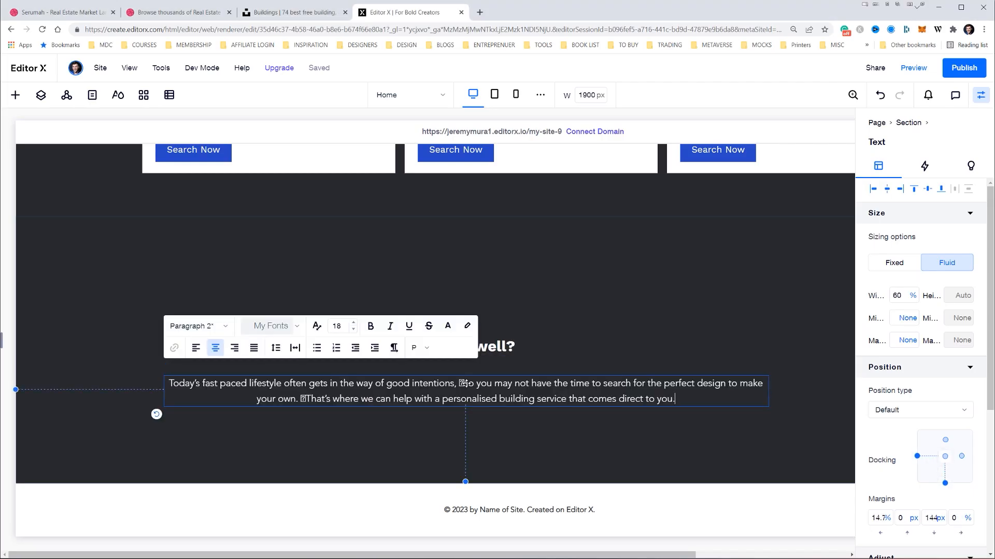
- Try to set the paragraph's font to Work Sans and delete the stray character before "so you may not have the time"
click(277, 329)
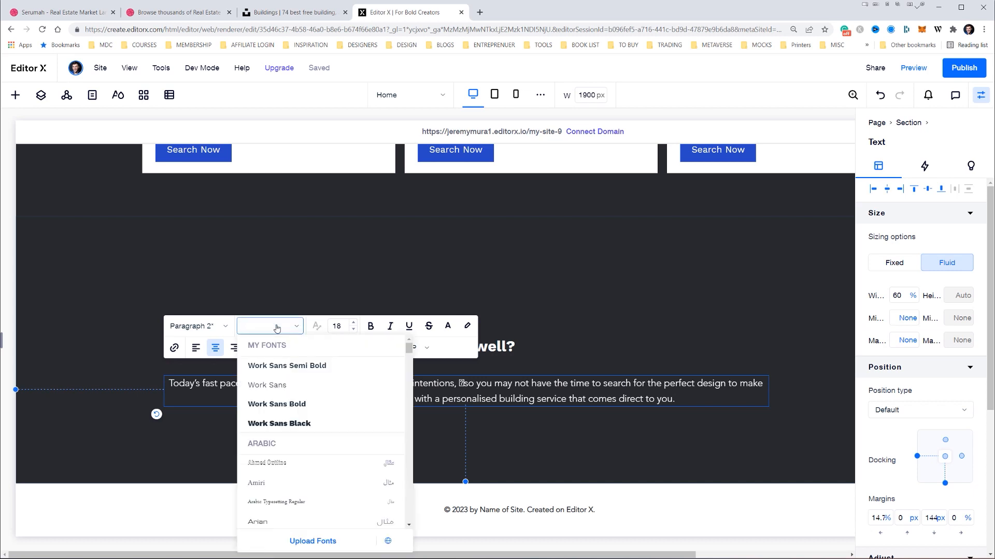
click(278, 381)
click(457, 385)
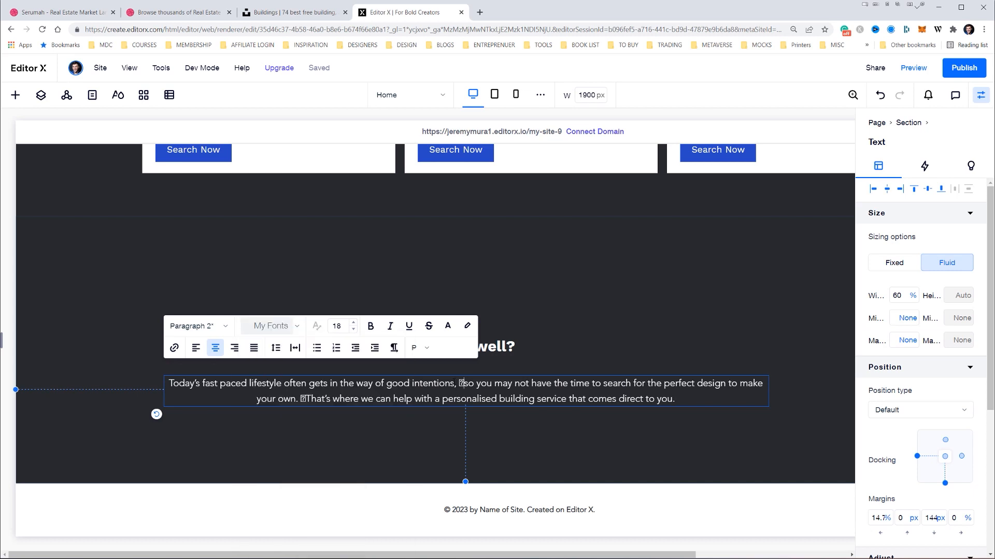
key(Delete)
click(558, 349)
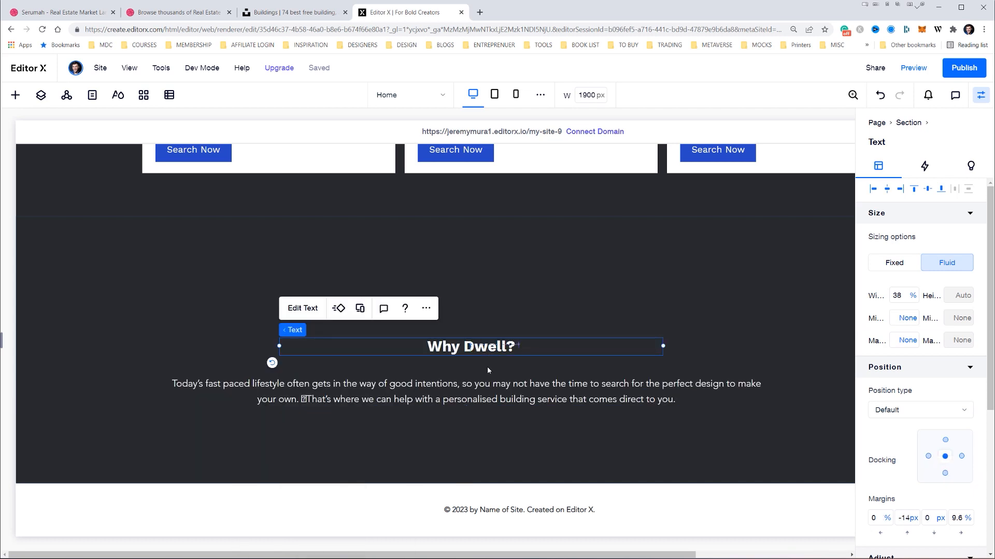
- Select the "Why Dwell?" title together with its paragraph and move both slightly higher in the section
scroll(512, 365, up, 4)
click(555, 457)
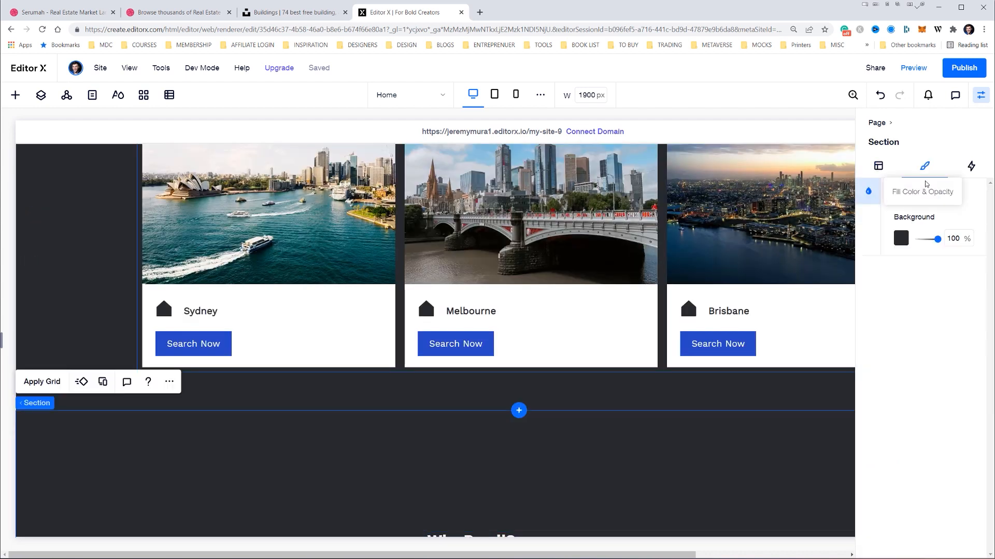
scroll(609, 414, down, 4)
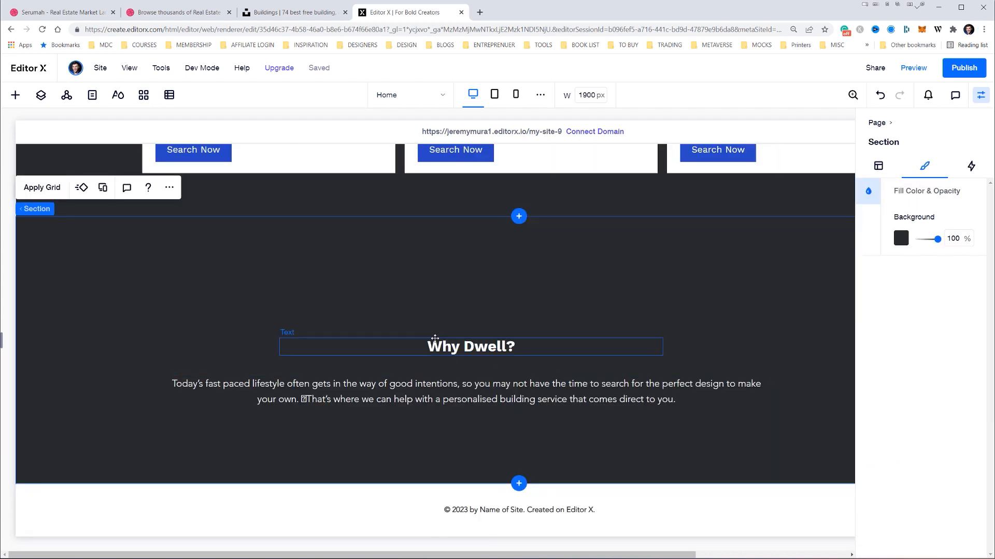
click(511, 347)
shift+click(528, 384)
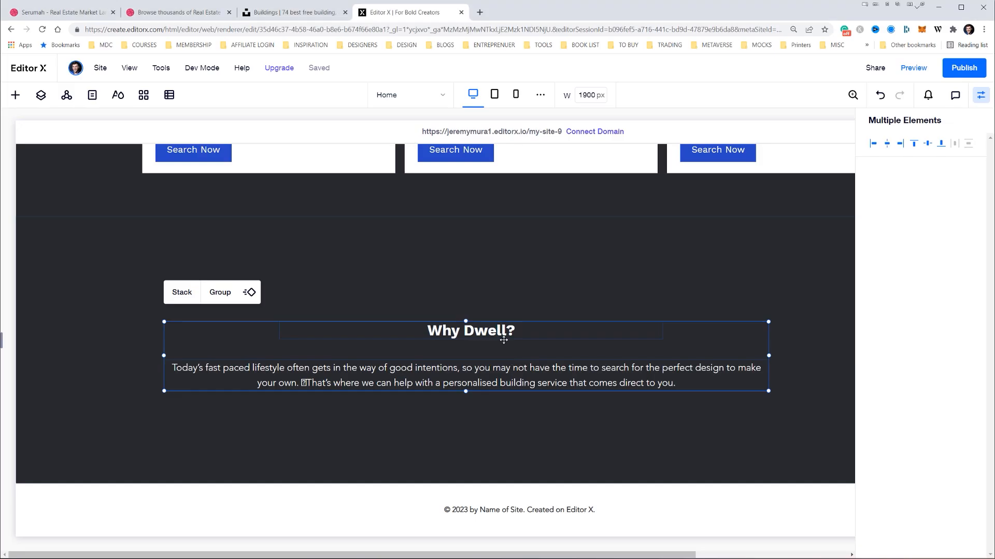
- Restyle the "Why Dwell?" title as white Heading 6 text
click(510, 326)
click(487, 306)
click(484, 328)
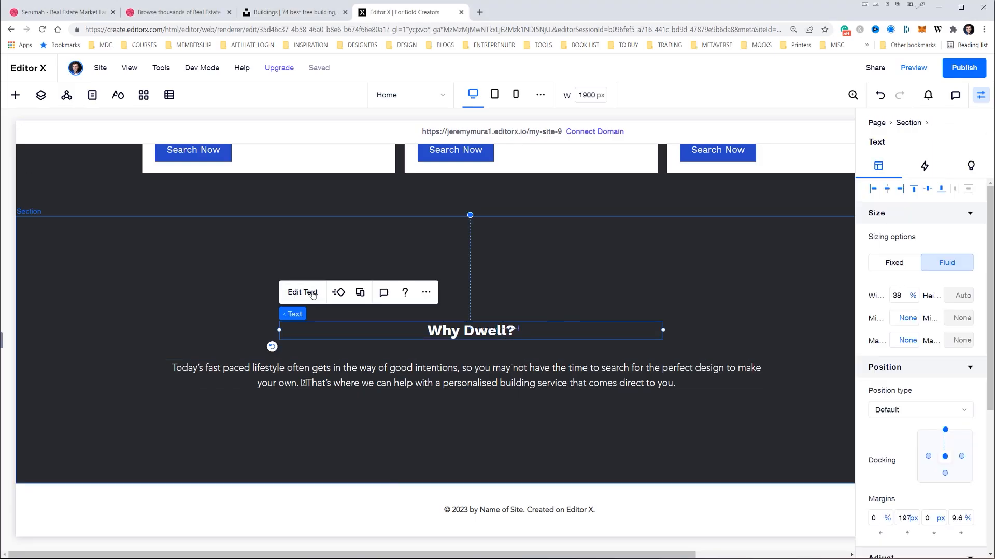
click(312, 293)
click(316, 272)
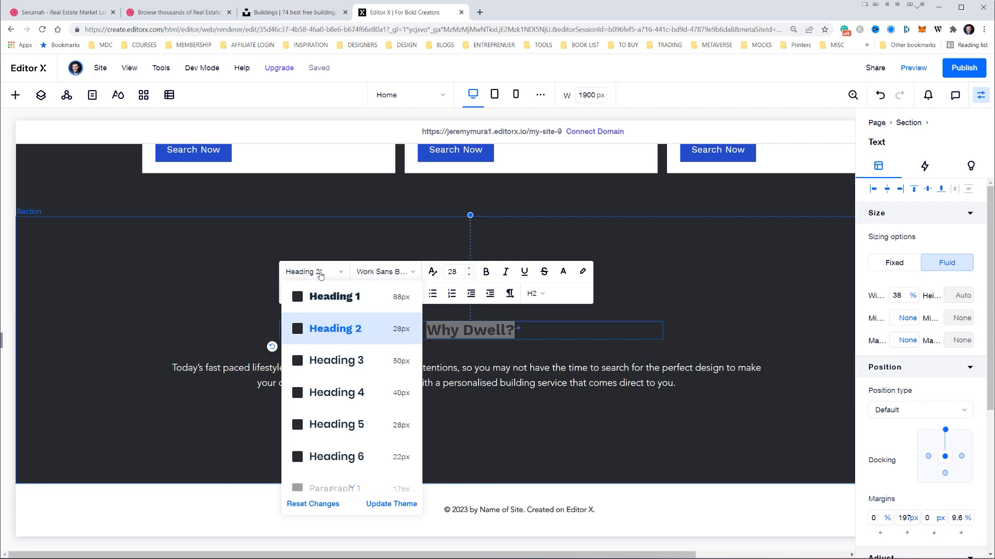
click(352, 451)
click(501, 354)
click(497, 335)
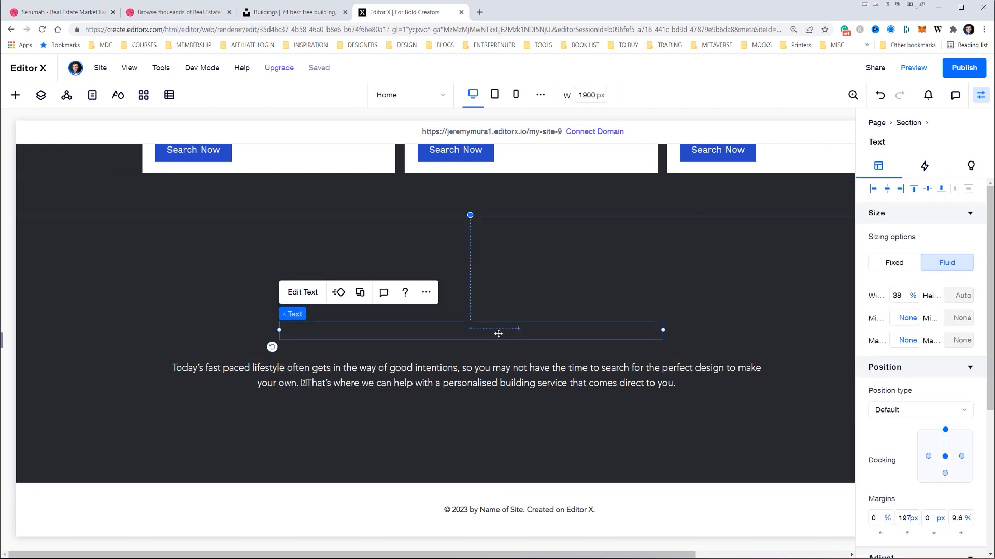
click(559, 293)
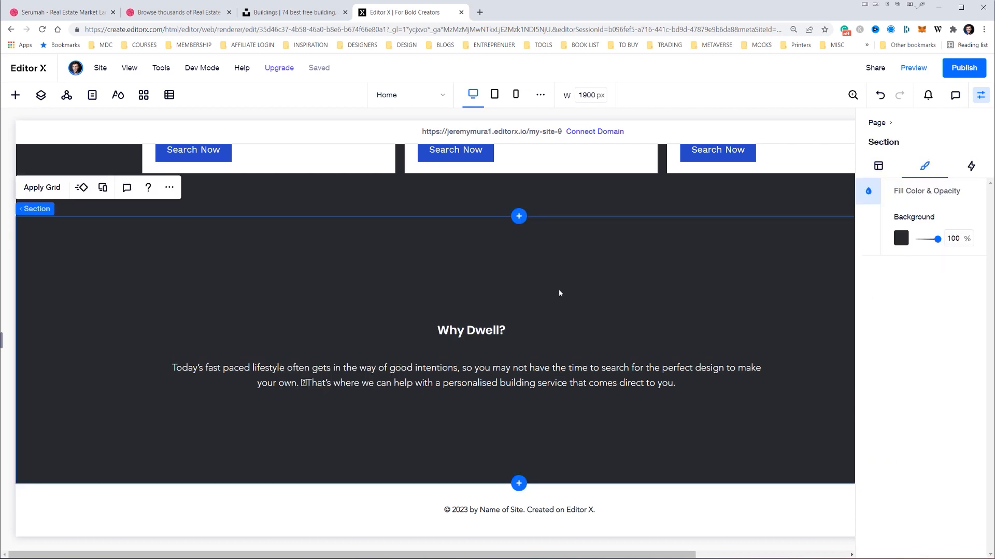
- Examine the footer design below the Why Dwell? section in the Illustrator mockup, then return to Editor X
scroll(593, 294, up, 7)
scroll(592, 294, down, 7)
key(alt+Tab)
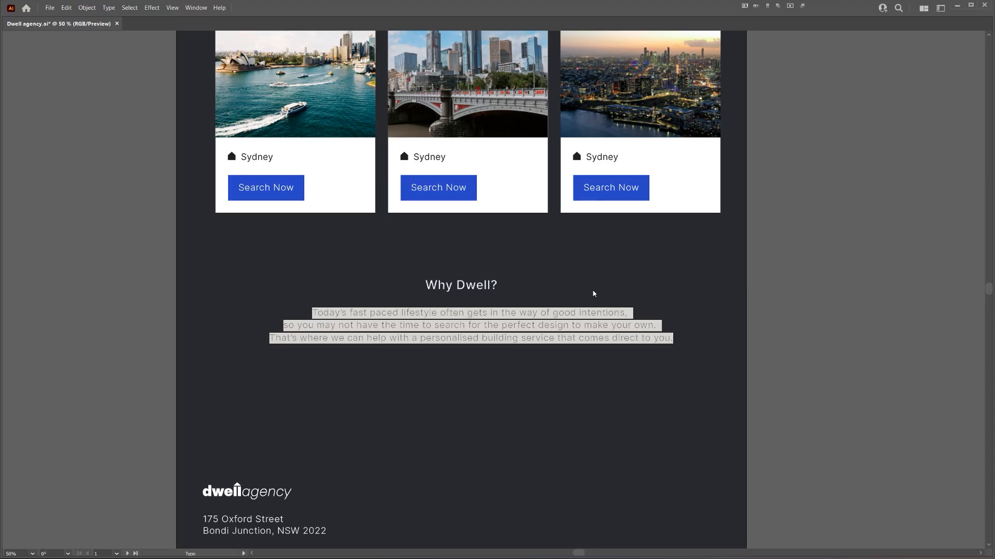
scroll(592, 294, down, 2)
scroll(588, 301, down, 5)
key(alt+Tab)
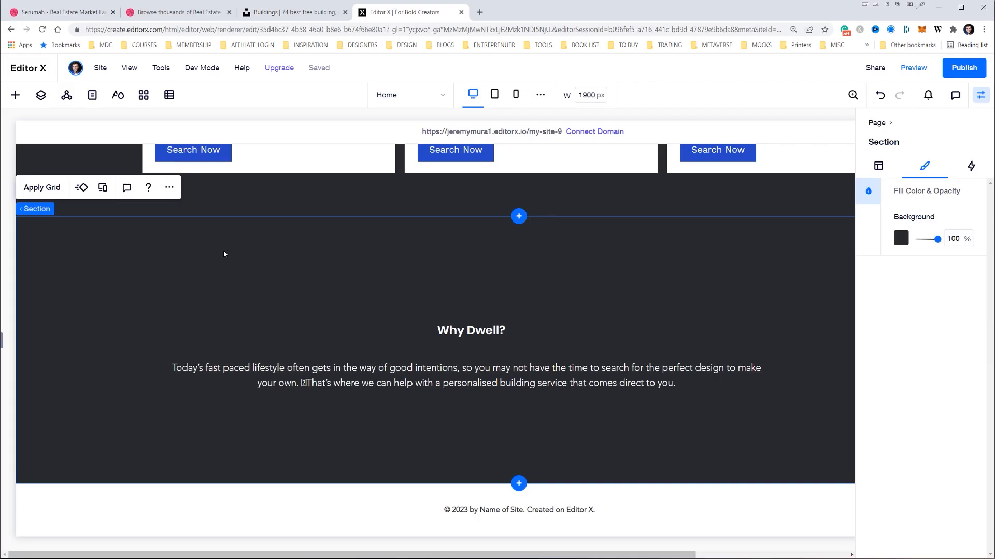
- Browse the addable element categories and look through the footer compositions for a design similar to the mockup
click(14, 95)
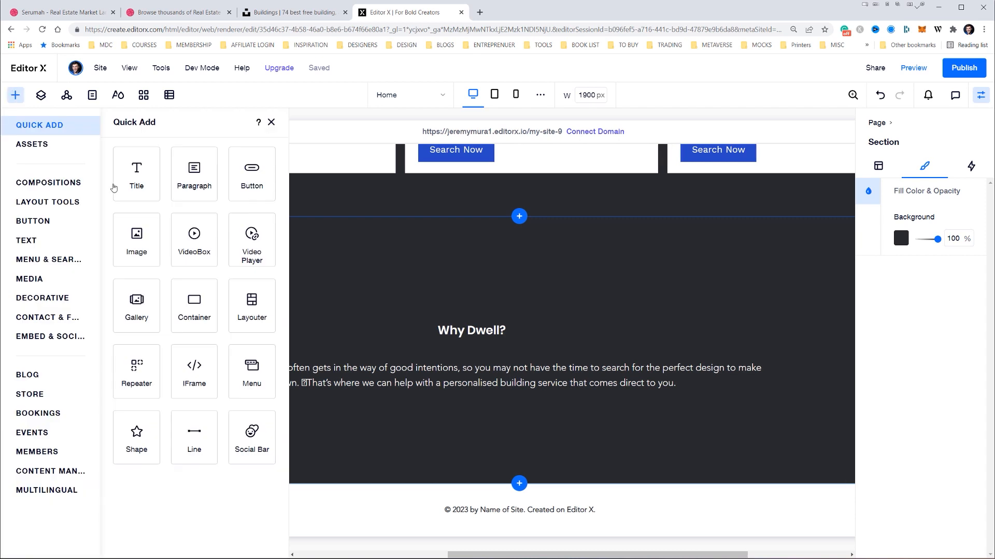
mouse_move(42, 267)
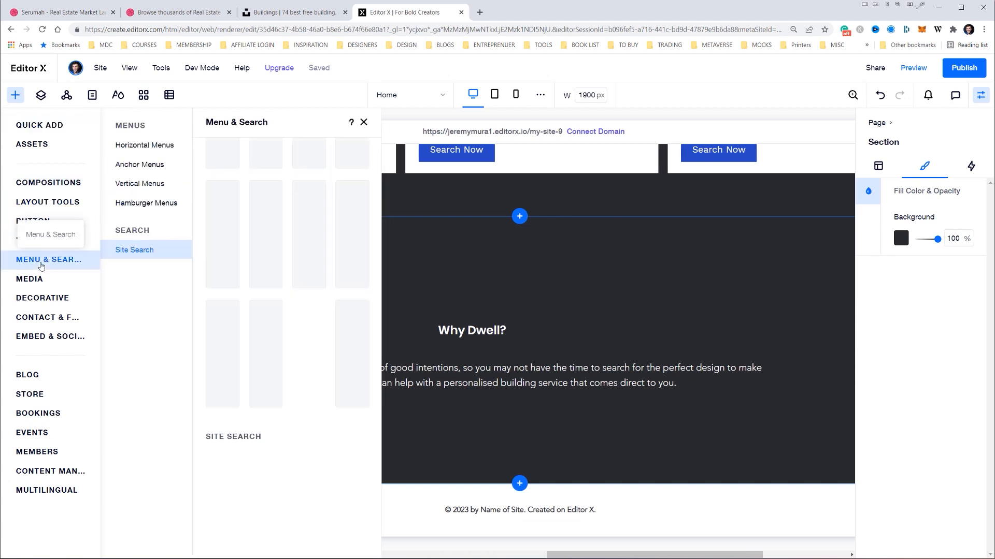
scroll(243, 280, down, 2)
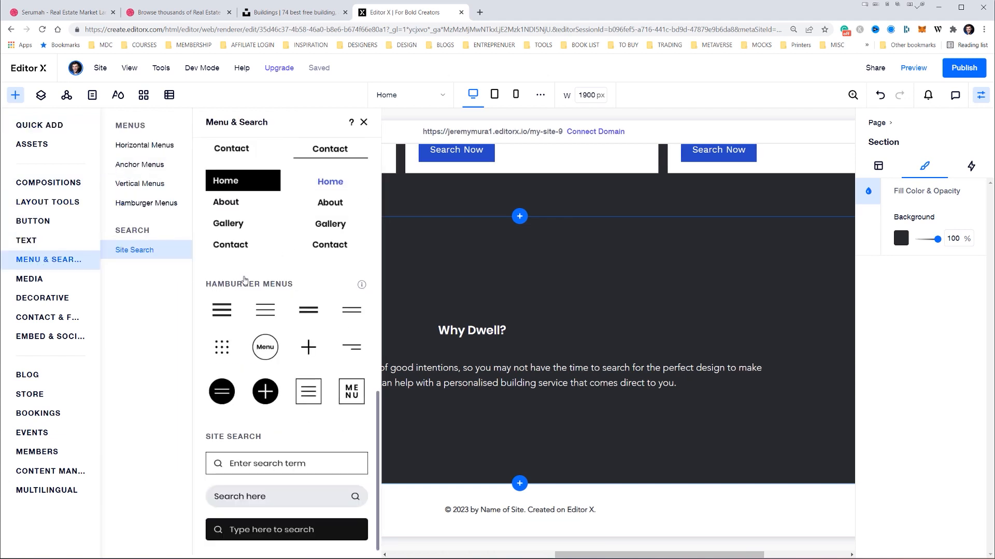
scroll(244, 279, up, 10)
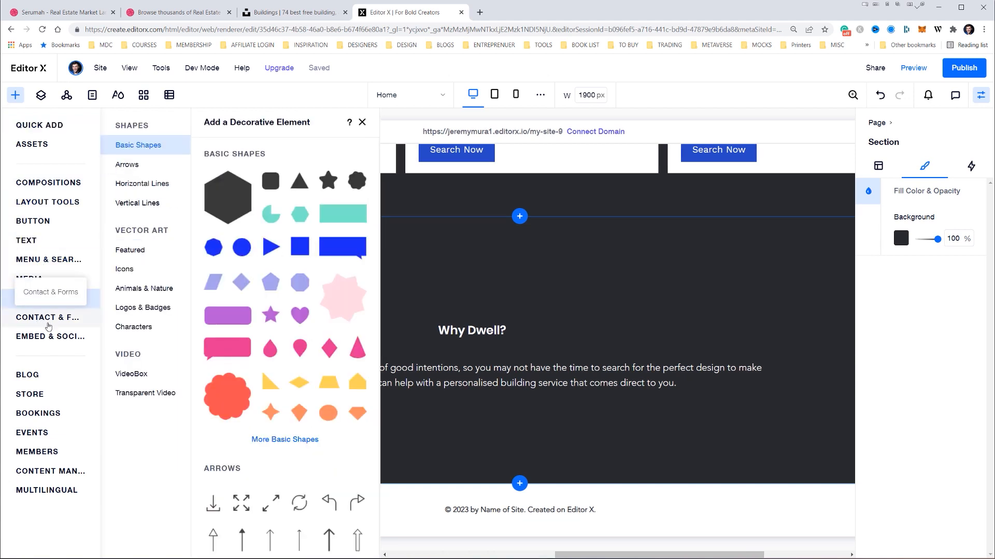
mouse_move(45, 206)
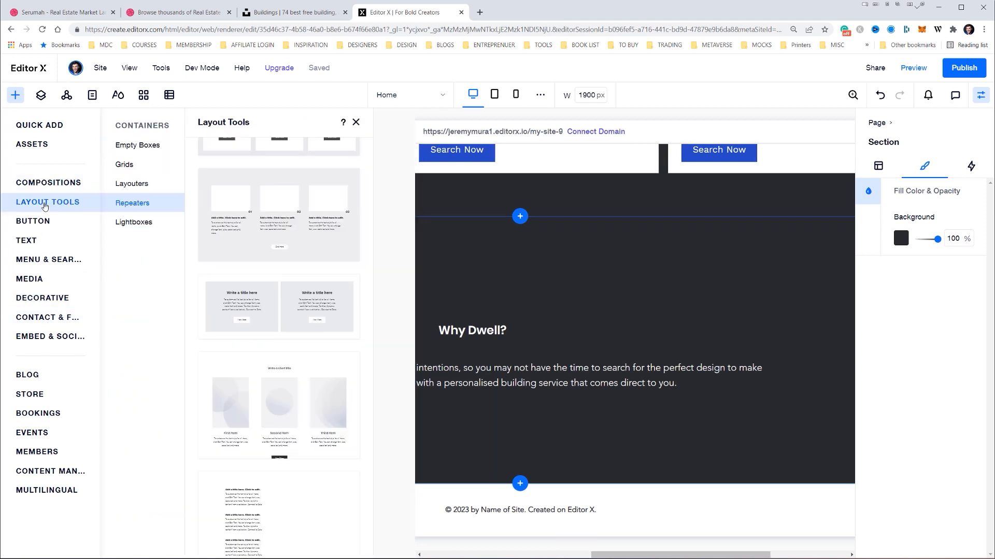
mouse_move(47, 183)
scroll(165, 326, down, 4)
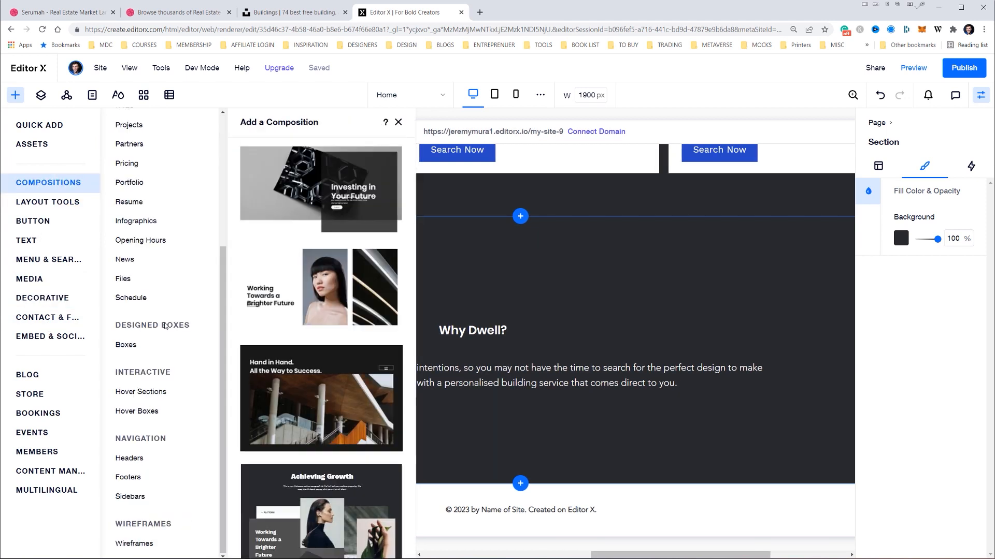
click(170, 475)
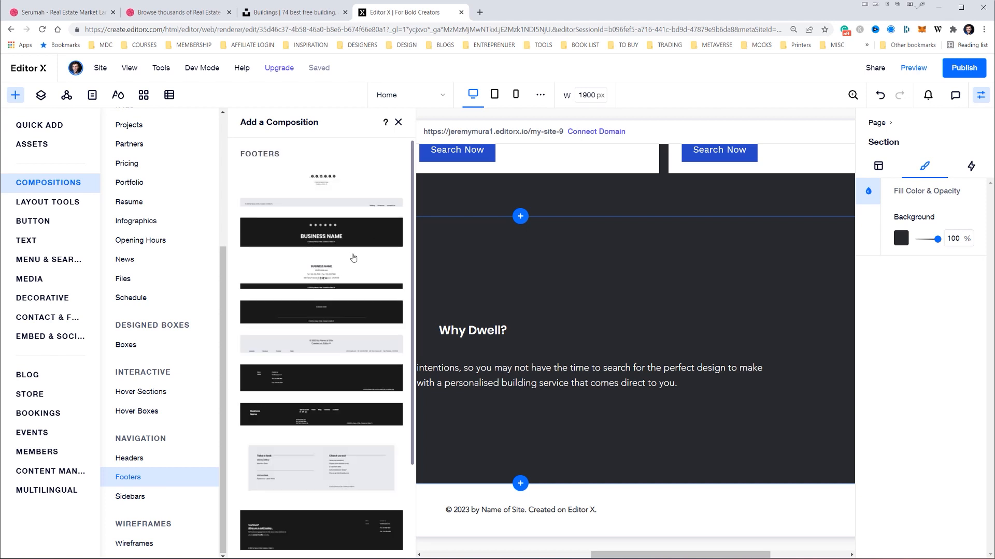
scroll(352, 275, down, 3)
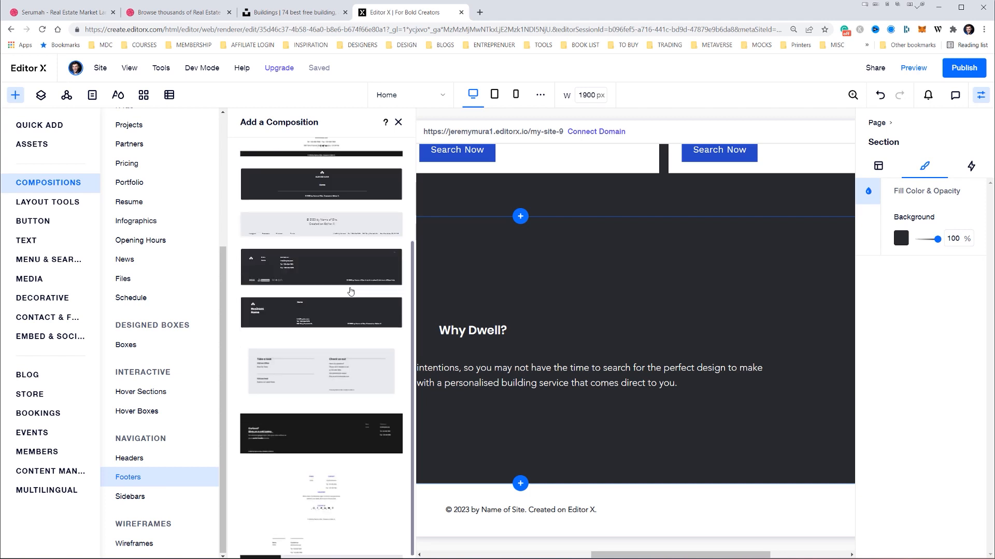
scroll(331, 282, down, 1)
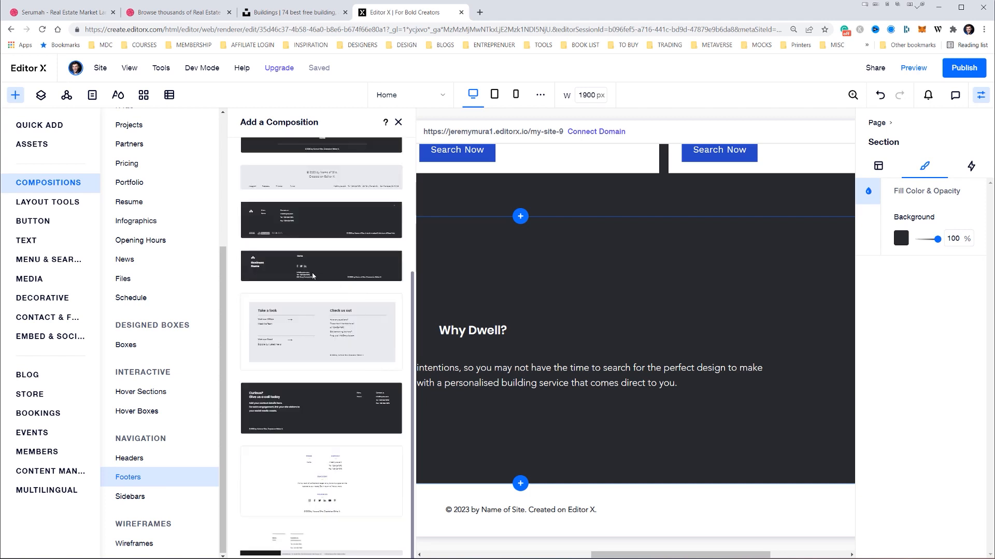
scroll(305, 272, down, 1)
scroll(302, 270, up, 3)
scroll(302, 270, up, 2)
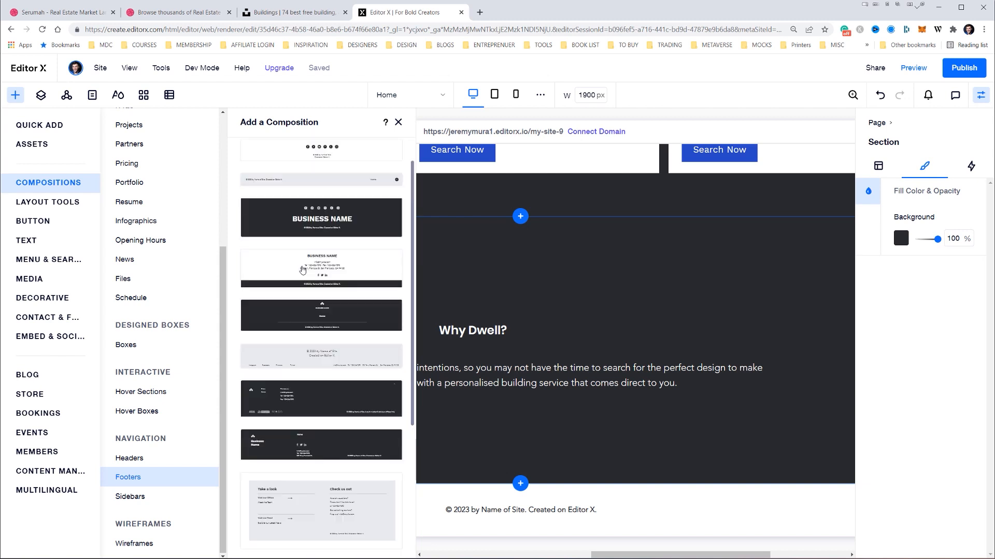
scroll(303, 270, down, 5)
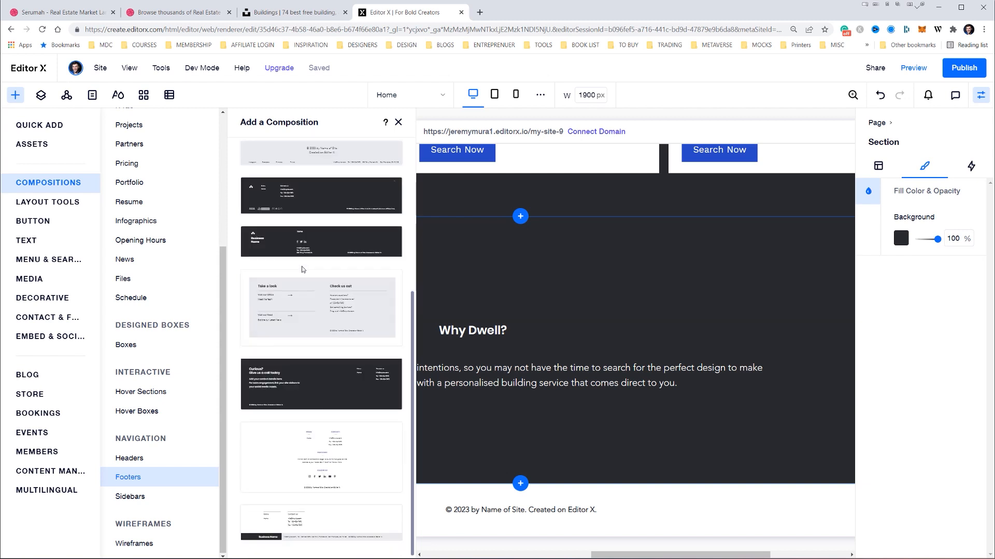
scroll(303, 269, up, 5)
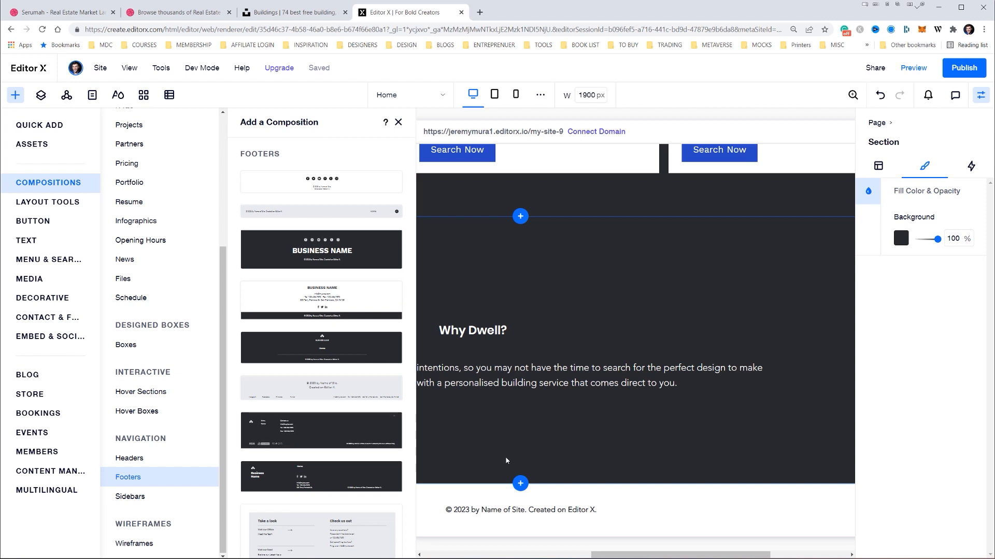
- Add a blank section below Why Dwell? and fill its background with the page's dark colour at 100% opacity
click(520, 484)
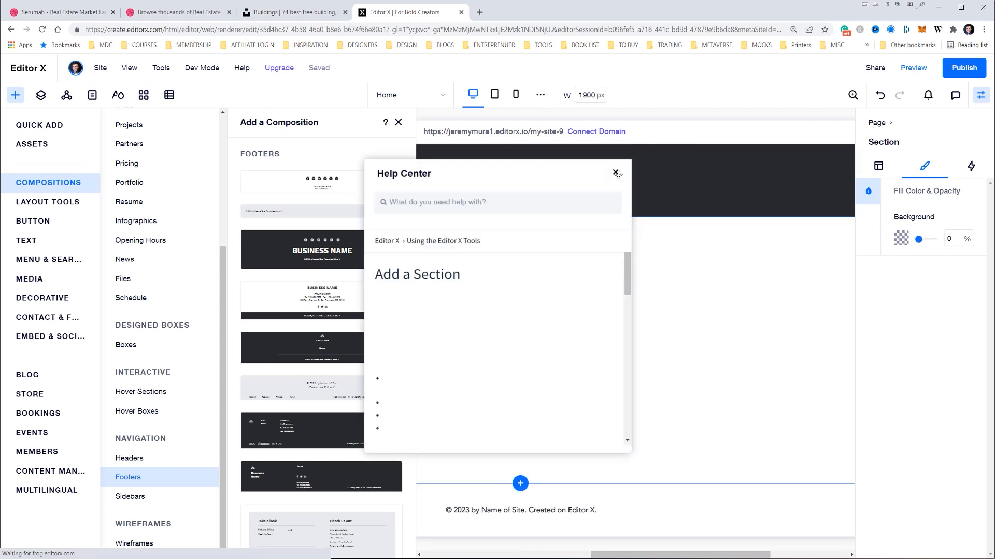
click(616, 173)
click(398, 123)
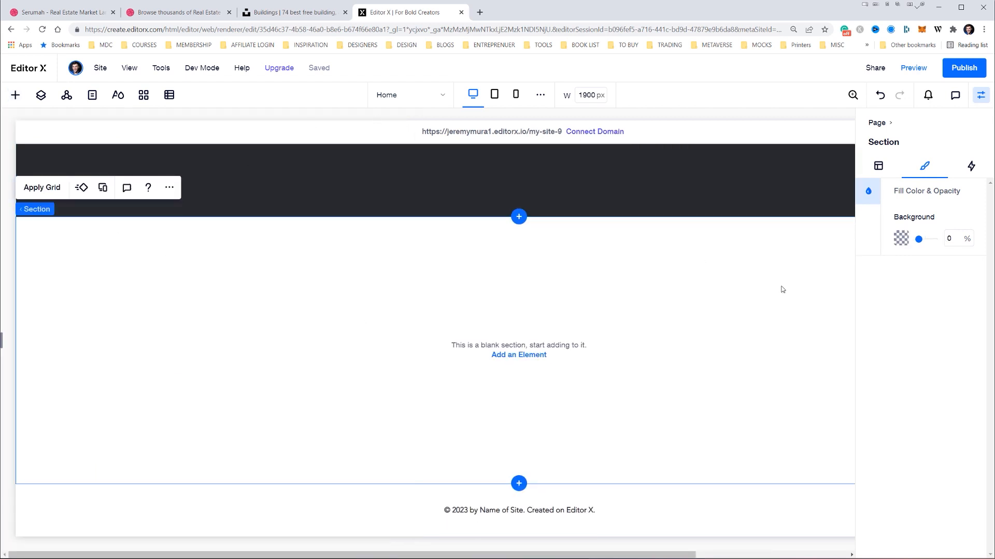
drag(927, 245, 937, 243)
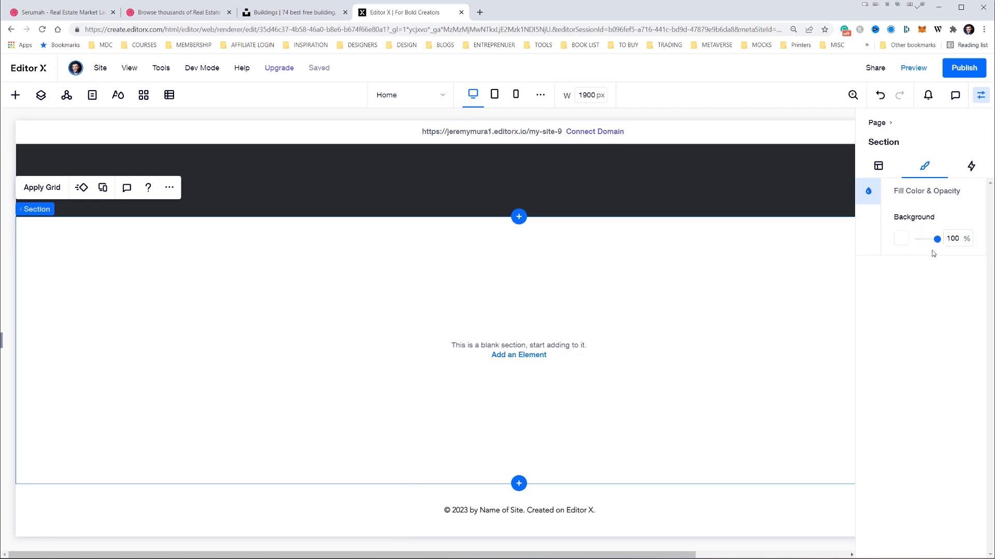
click(900, 240)
click(976, 298)
click(980, 253)
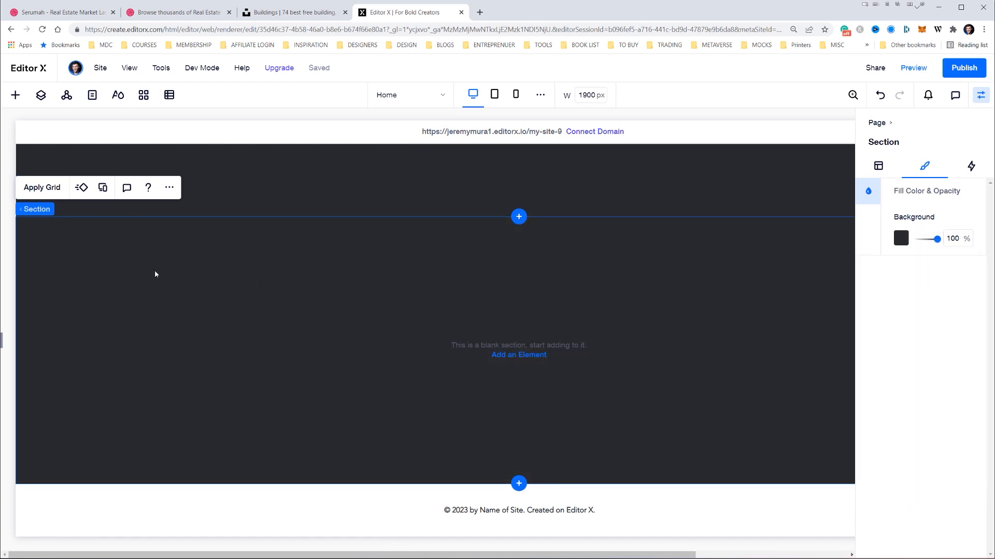
- Place a basic shape and a paragraph text element at the left of the new dark section
click(16, 96)
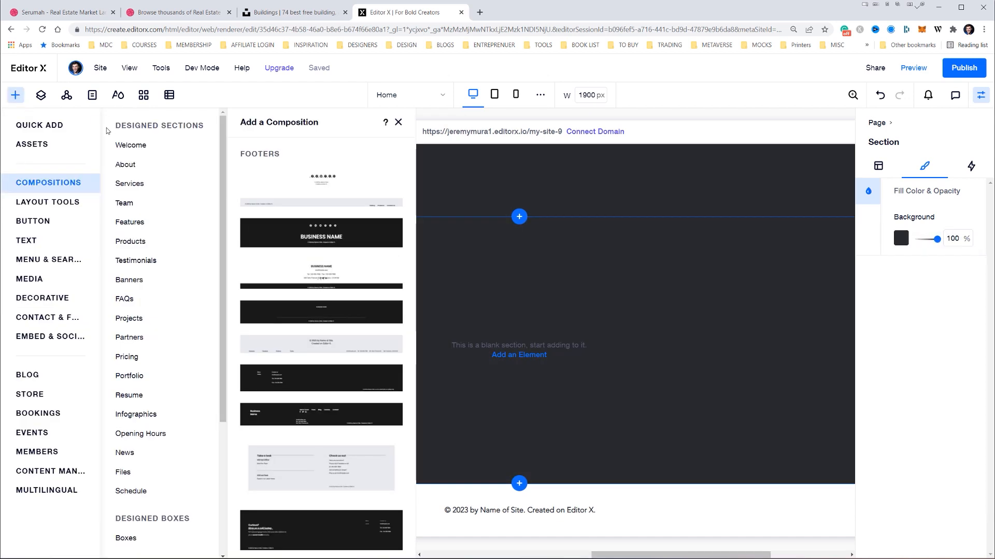
click(43, 125)
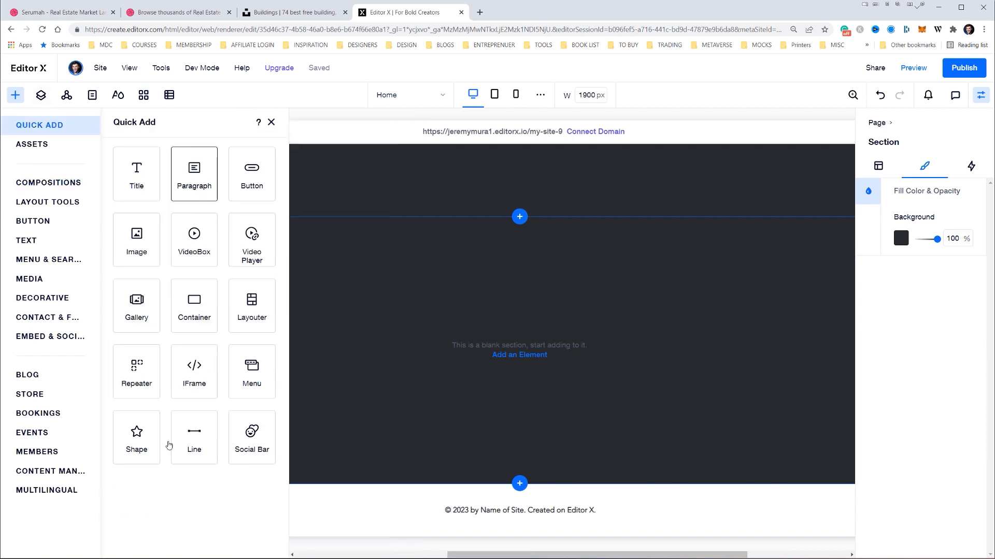
drag(140, 440, 113, 282)
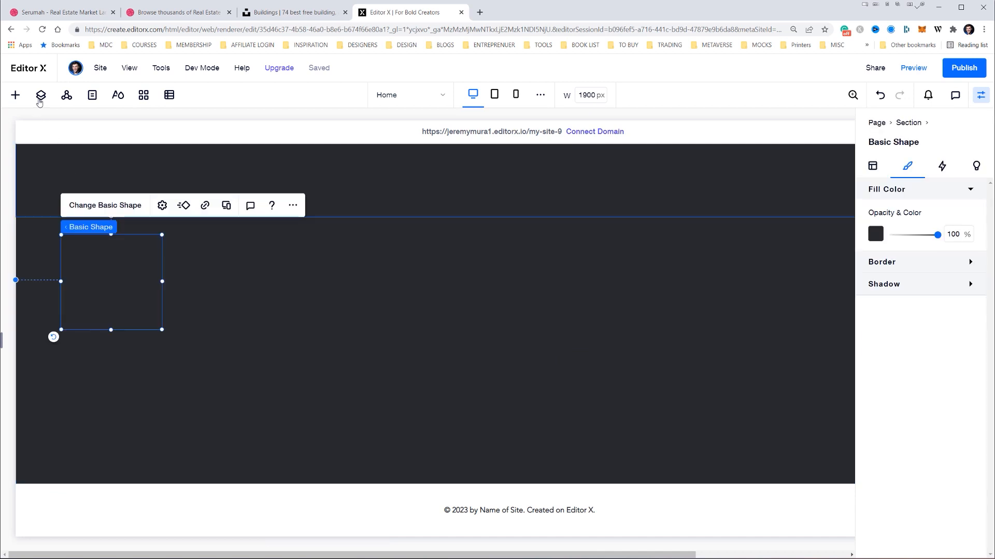
click(19, 96)
drag(200, 179, 204, 328)
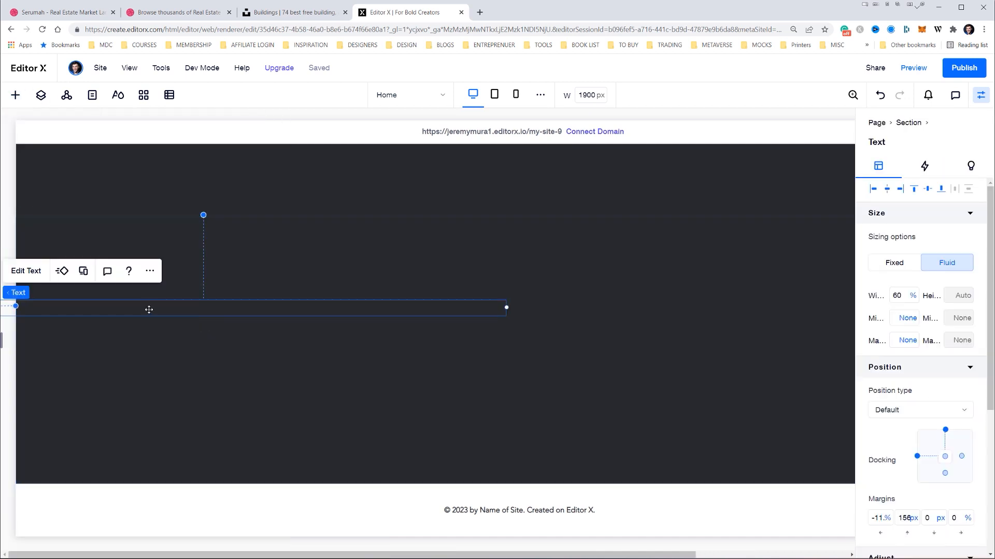
- Move the paragraph text fully inside the dark section below the shape, apply the Paragraph 1 style and colour it white
drag(148, 309, 304, 316)
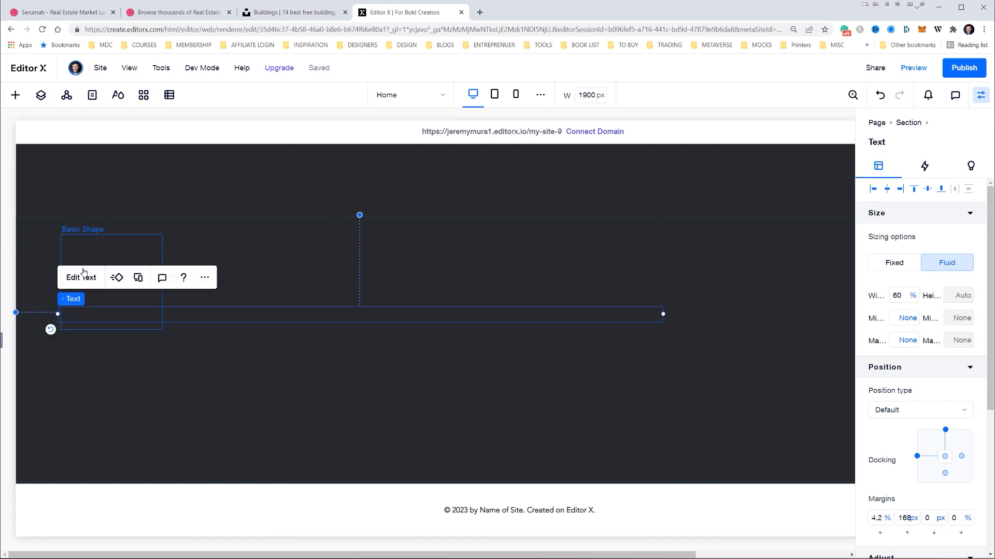
click(82, 277)
click(86, 256)
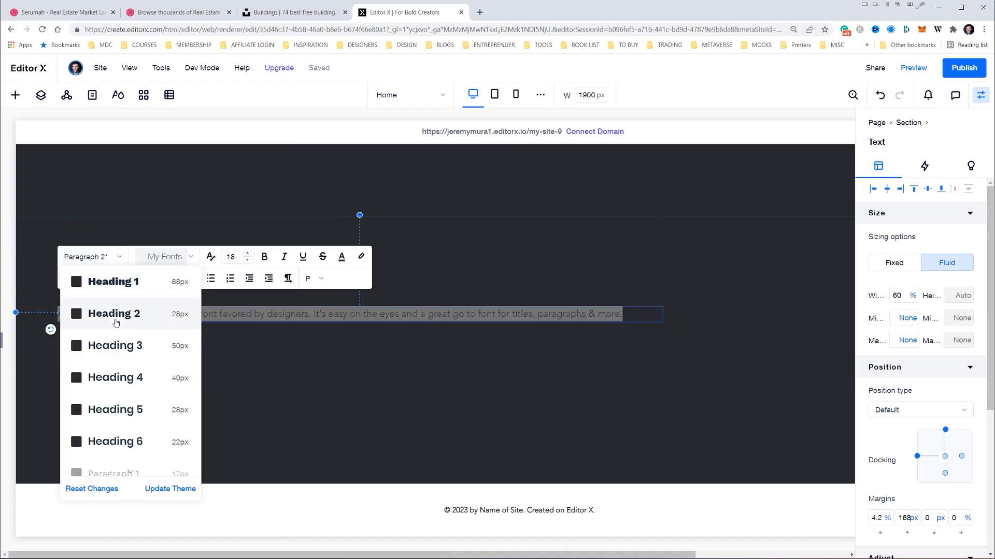
scroll(114, 363, down, 1)
click(123, 409)
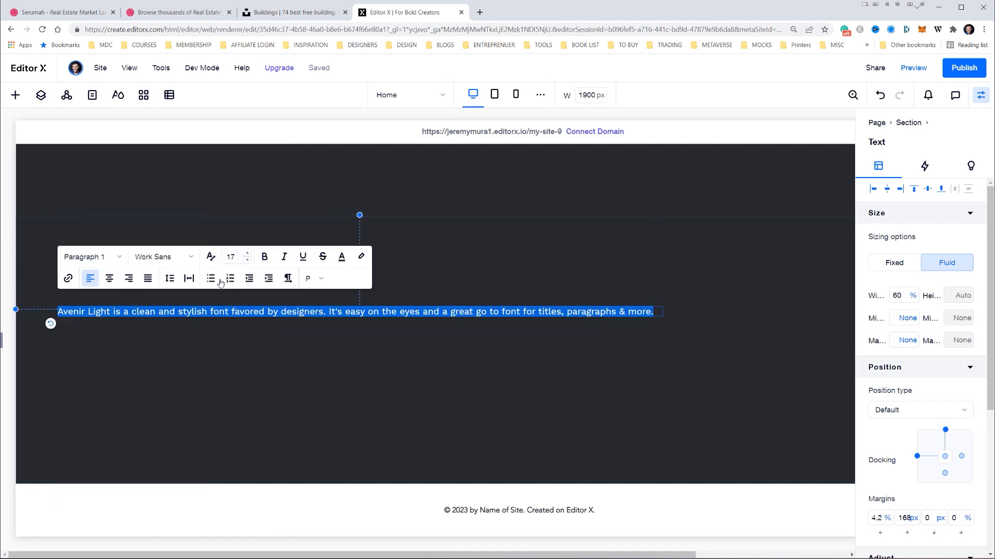
click(341, 257)
click(305, 322)
click(433, 311)
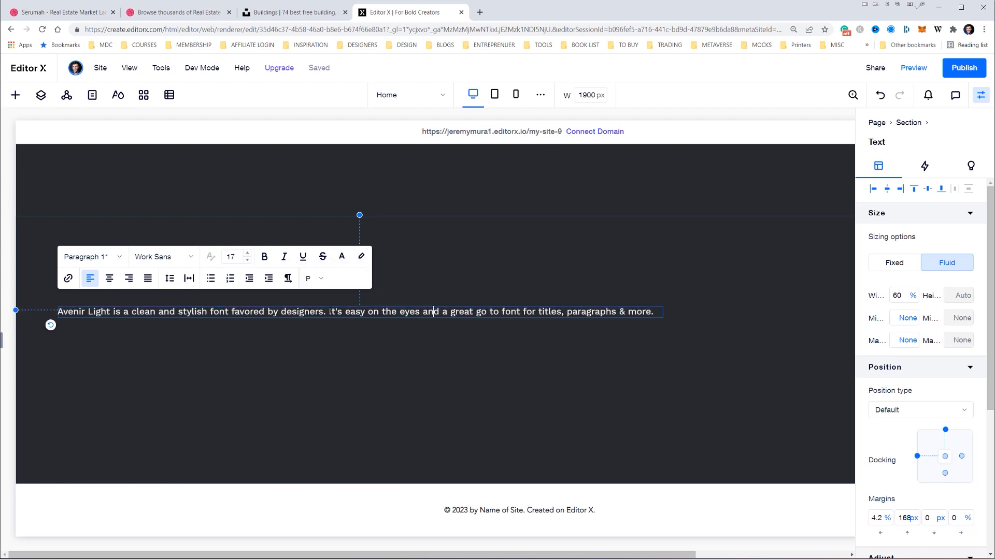
- Replace the placeholder paragraph with the address and contact details copied from the footer of the Illustrator mockup
key(Return)
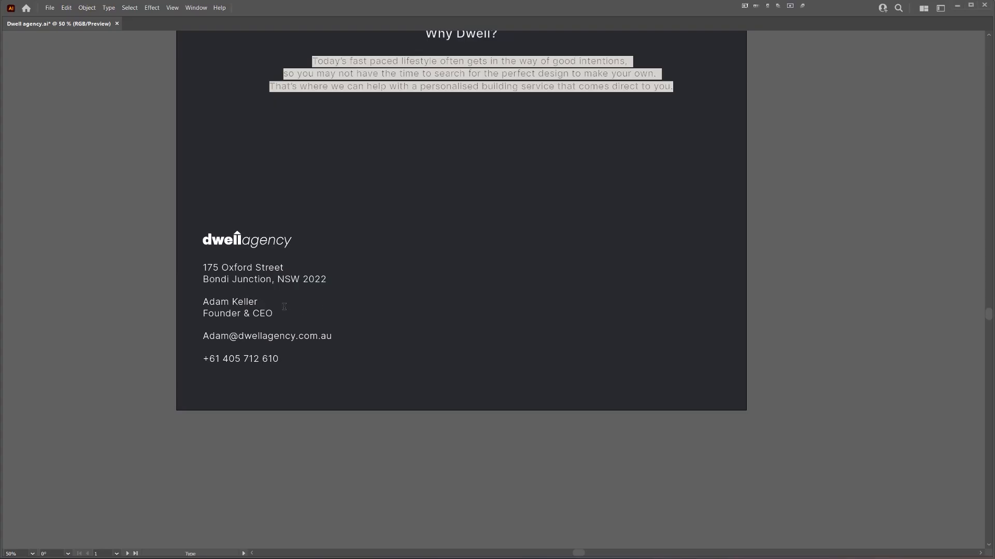
click(242, 278)
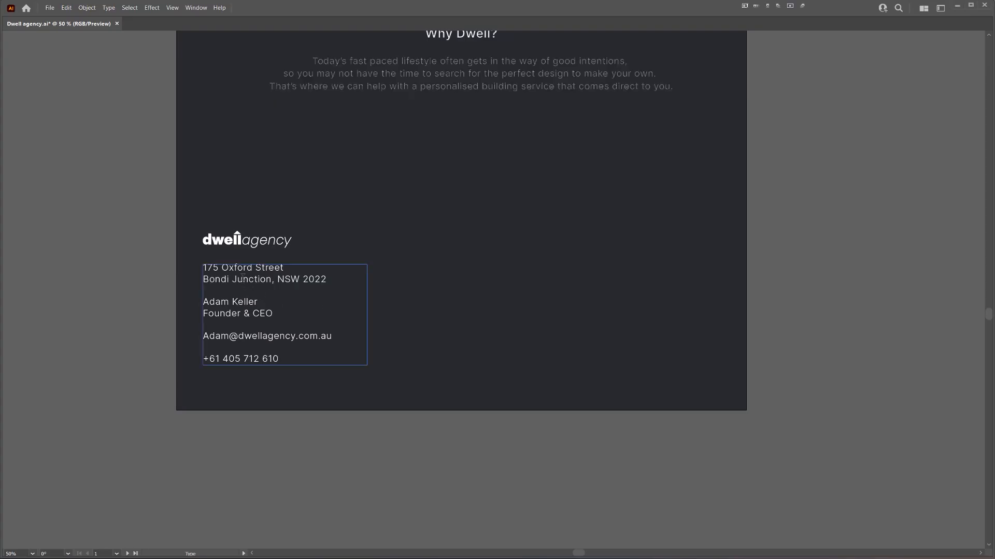
key(ctrl+a)
key(ctrl+c)
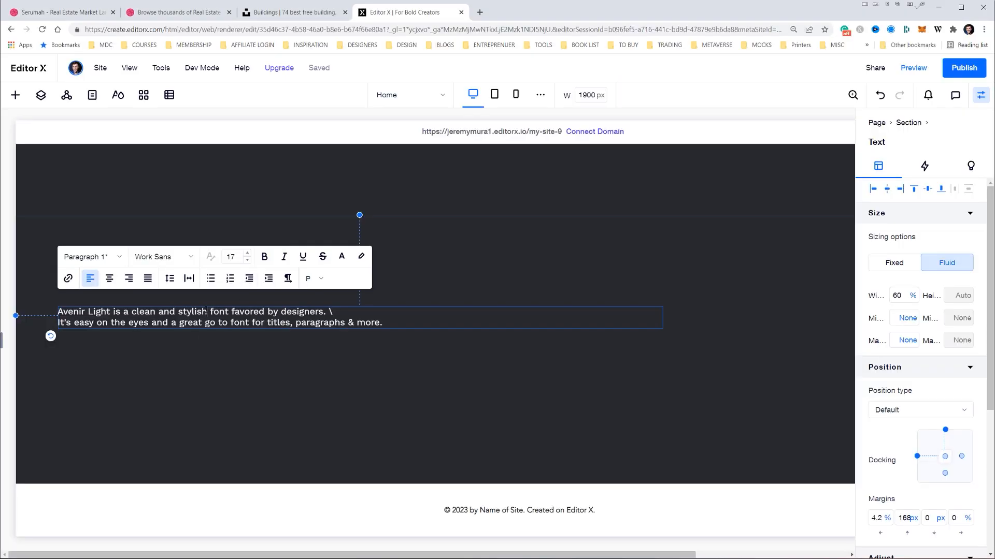
key(ctrl+a)
key(ctrl+v)
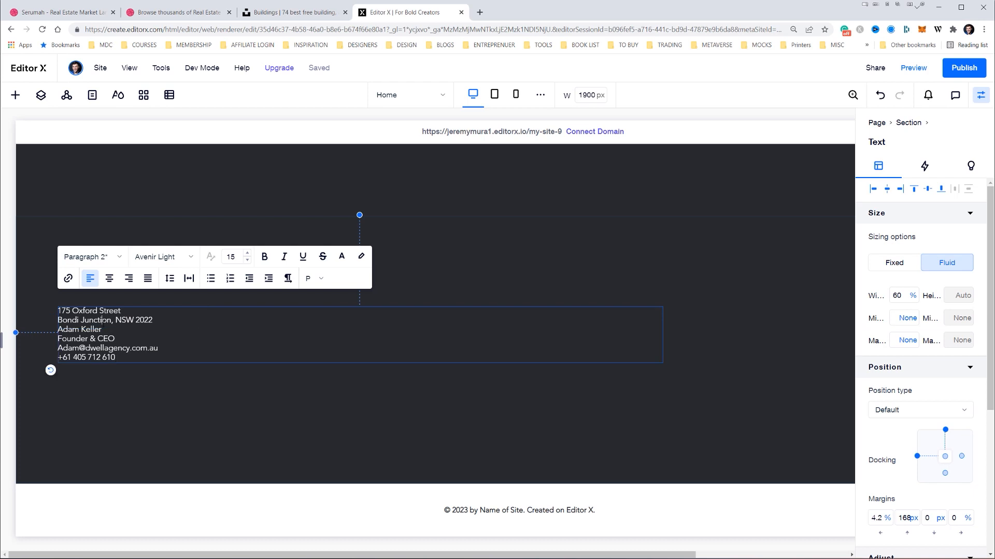
- Turn off auto spacing for the contact details text and set its line spacing to 1.9
key(ctrl+a)
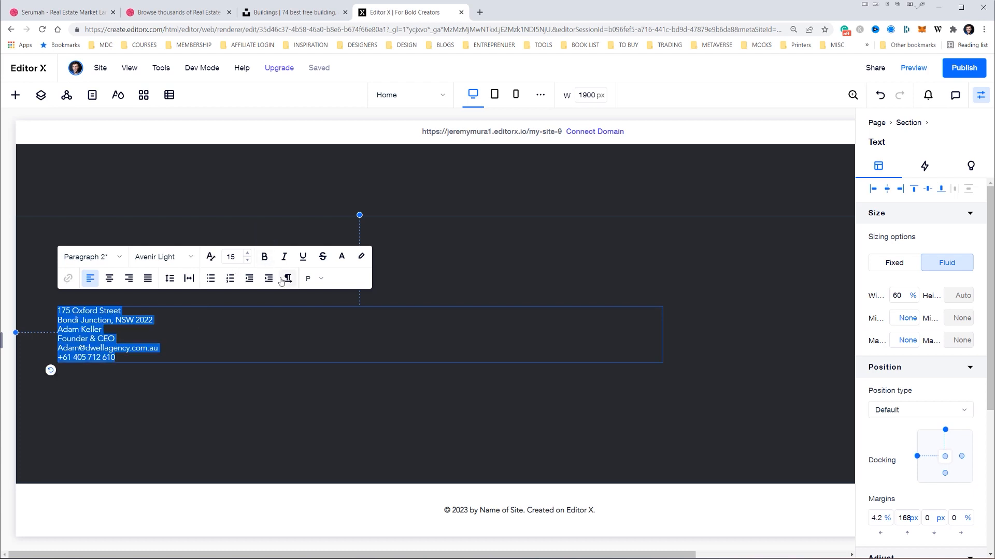
click(318, 279)
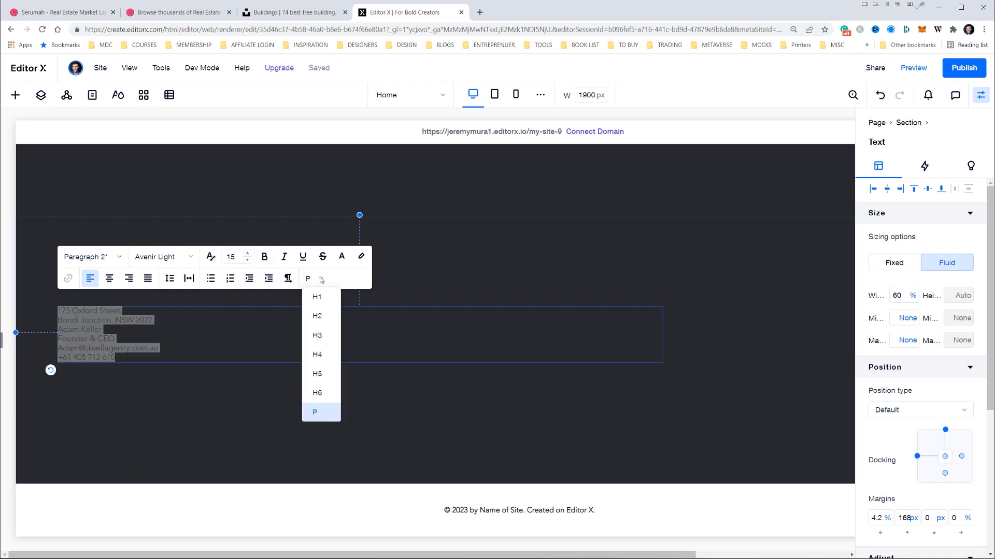
click(321, 280)
click(165, 281)
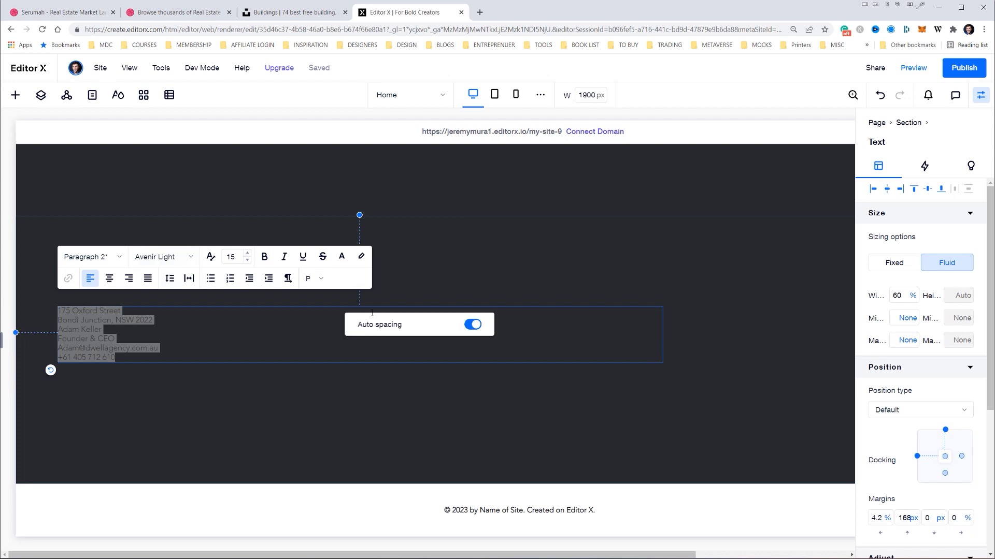
click(474, 330)
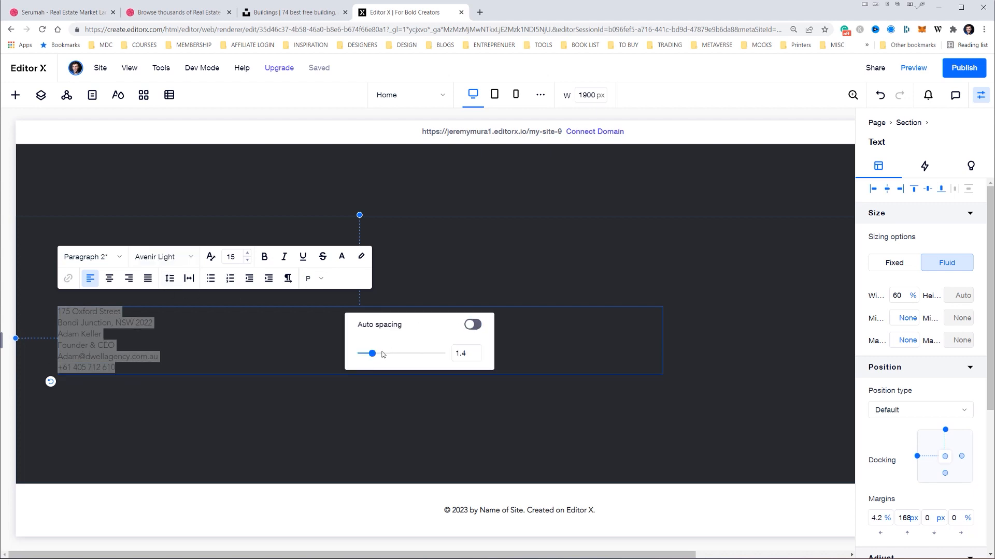
drag(382, 356, 377, 356)
click(463, 355)
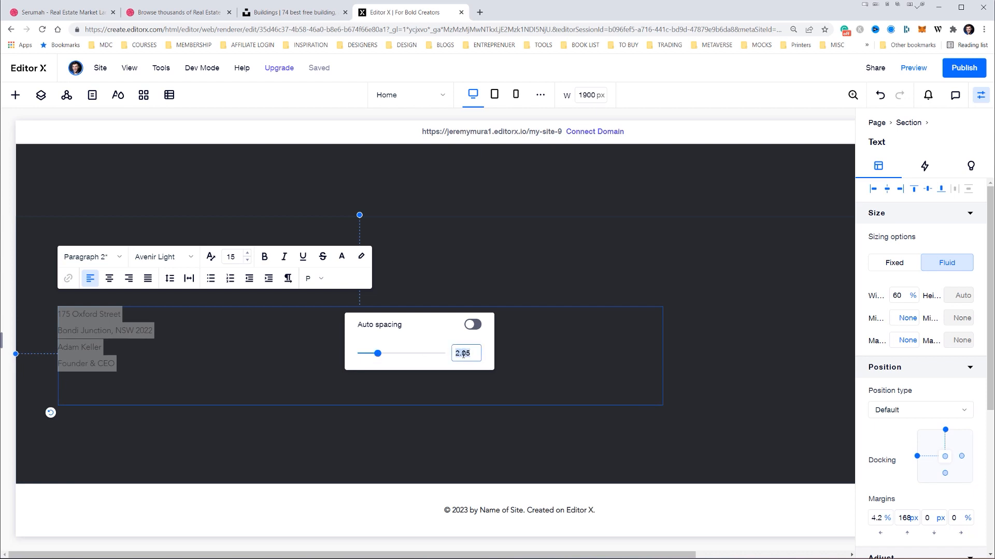
text(1)
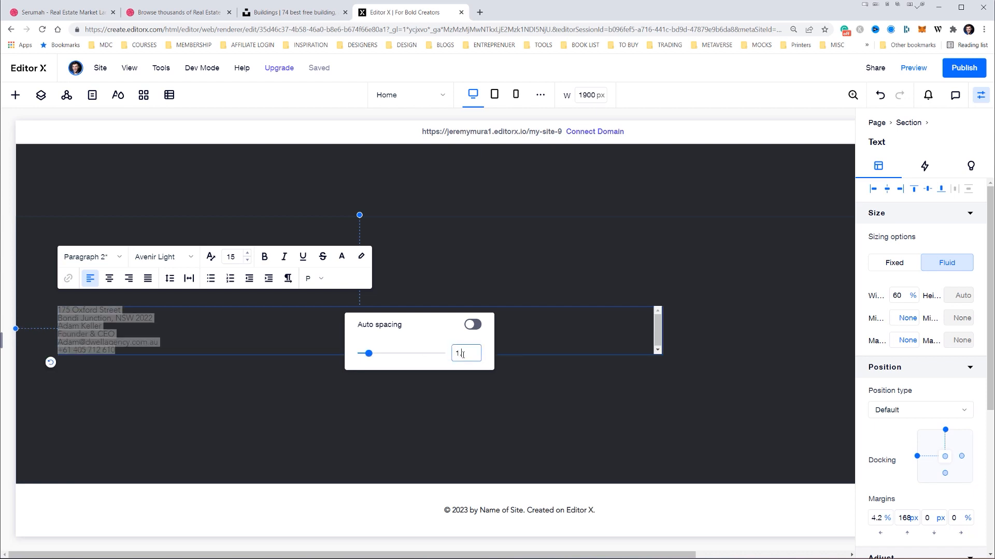
text(.9)
click(95, 330)
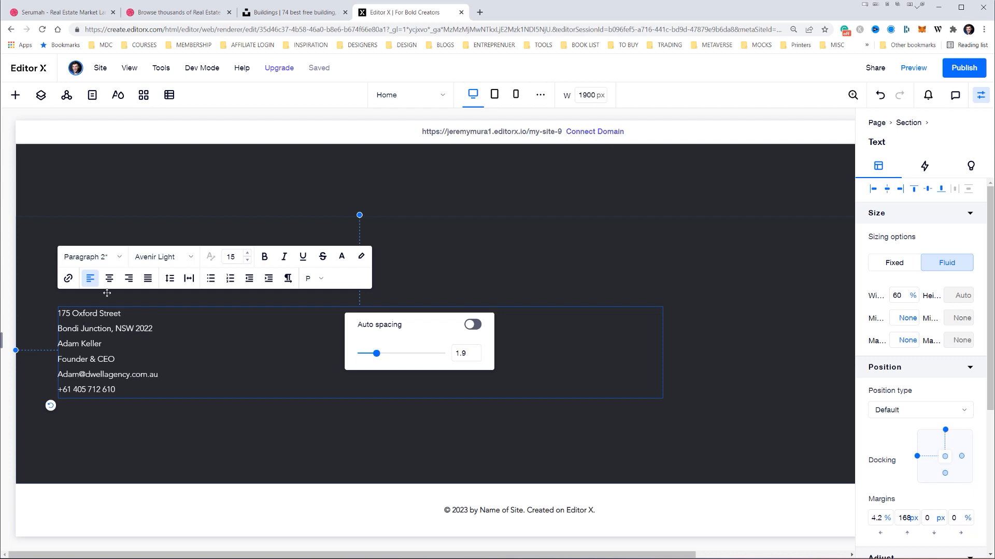
- Change the font of the whole contact details text to Work Sans
click(78, 282)
click(82, 285)
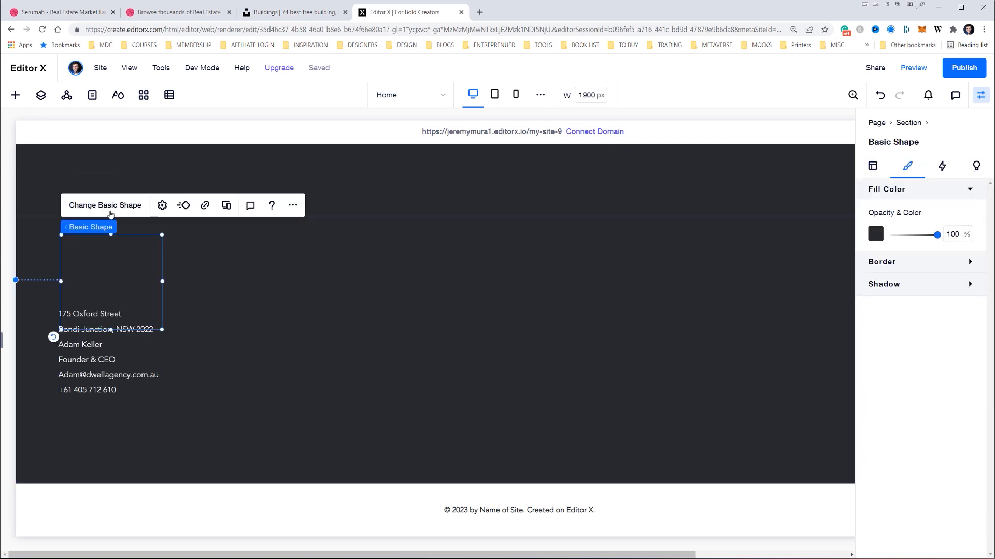
click(55, 339)
click(81, 278)
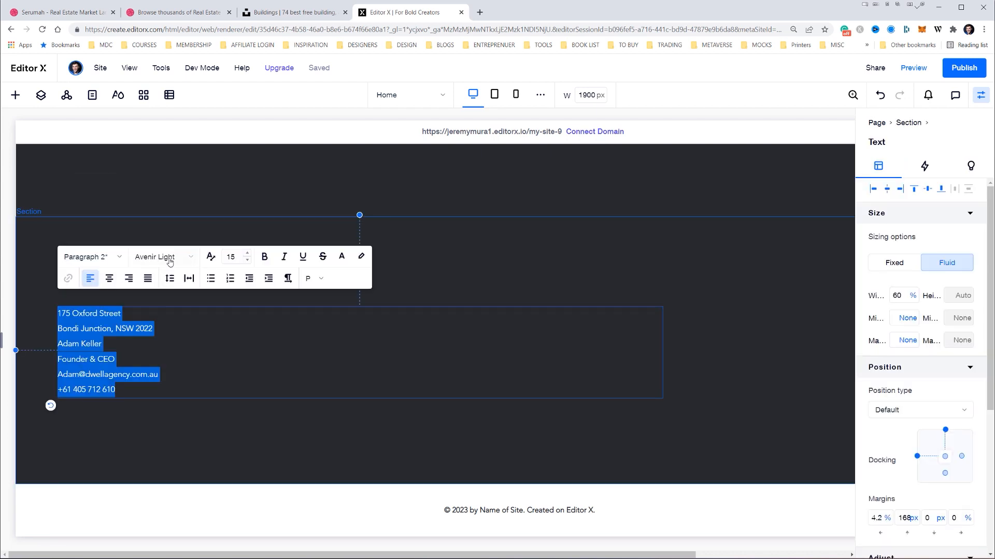
click(169, 259)
text(Work Sans Ser)
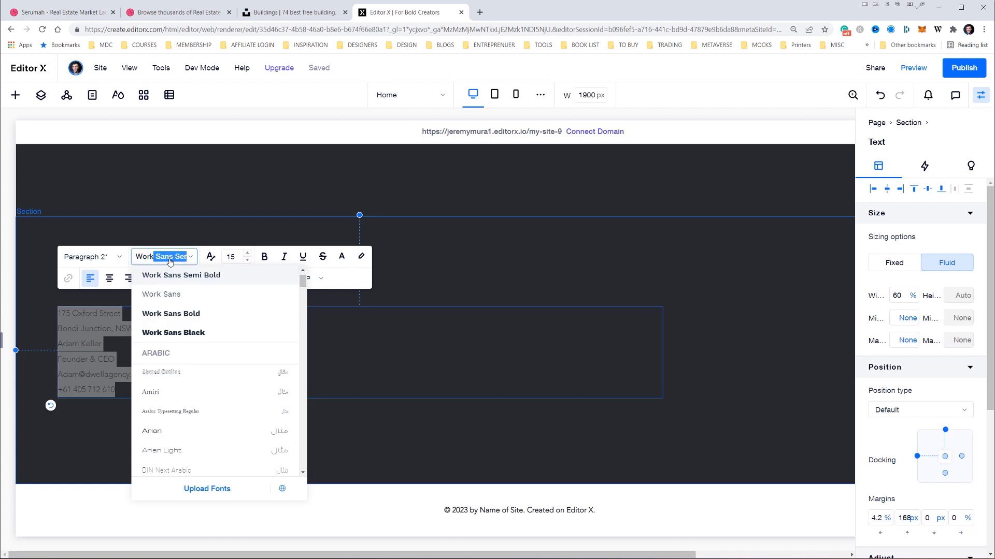
click(173, 294)
click(101, 254)
click(102, 252)
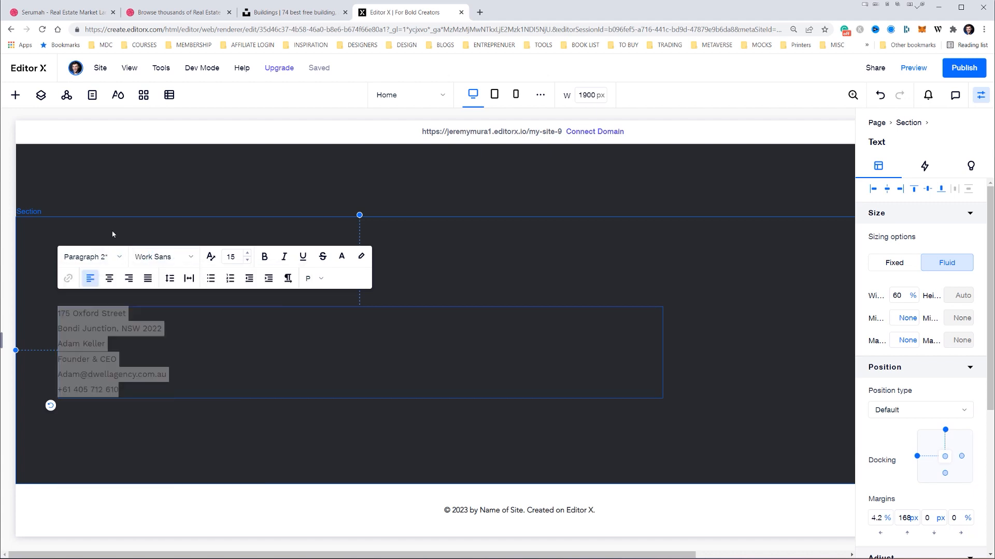
- Replace the basic shape above the contact details with the white dwell agency logo from the site files
click(129, 234)
click(126, 204)
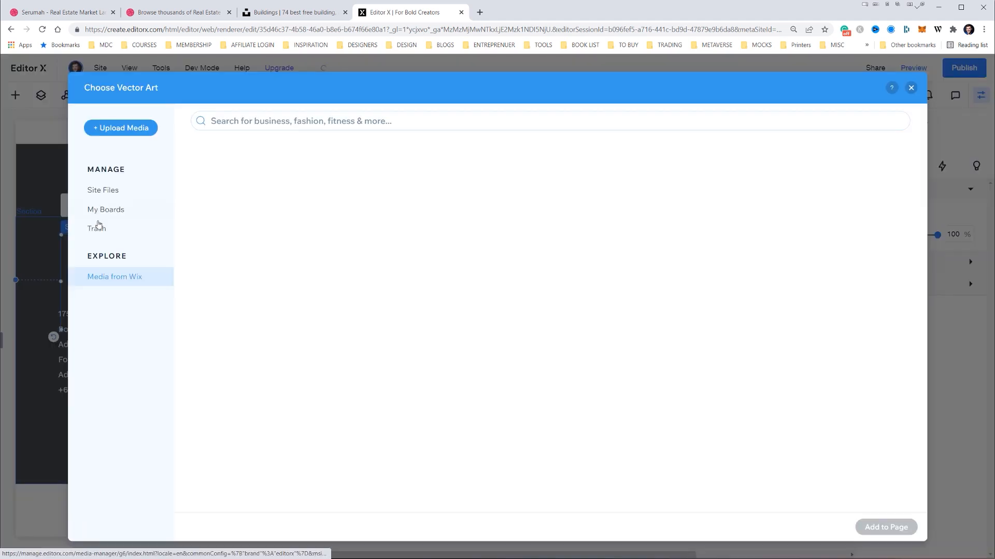
click(101, 191)
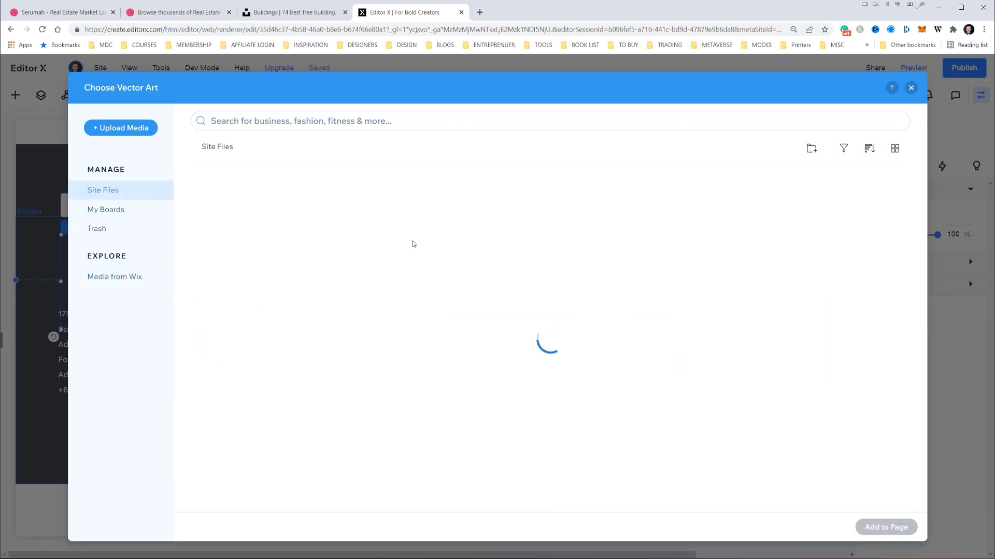
double_click(264, 328)
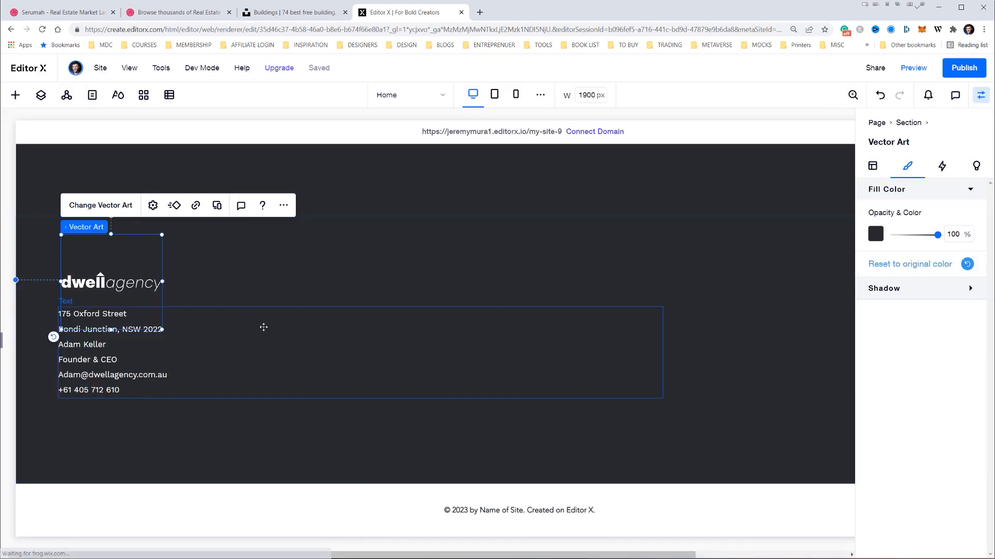
- Align the logo with the left edge of the contact details and shift both elements slightly down together
drag(102, 283, 97, 278)
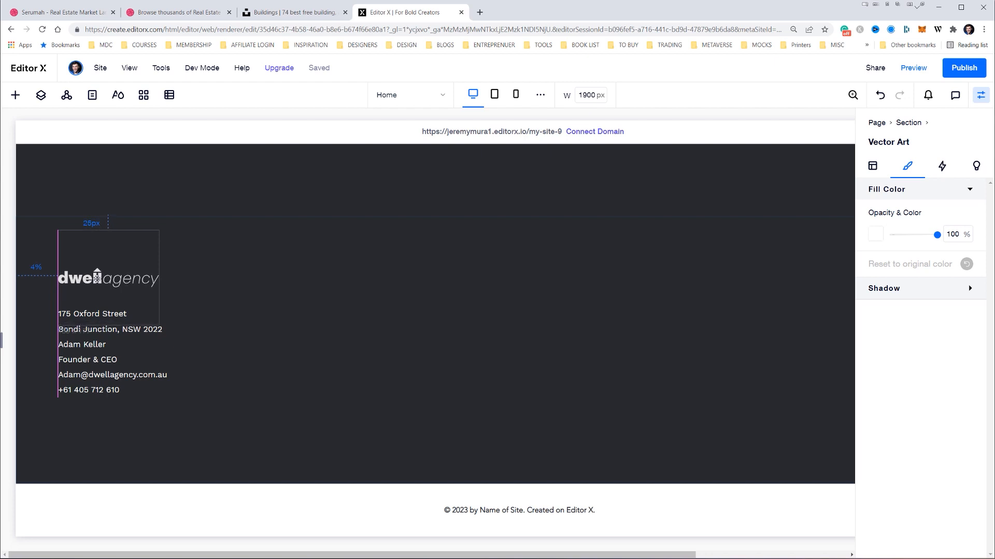
shift+click(107, 362)
key(shift+Down)
key(shift+Down)
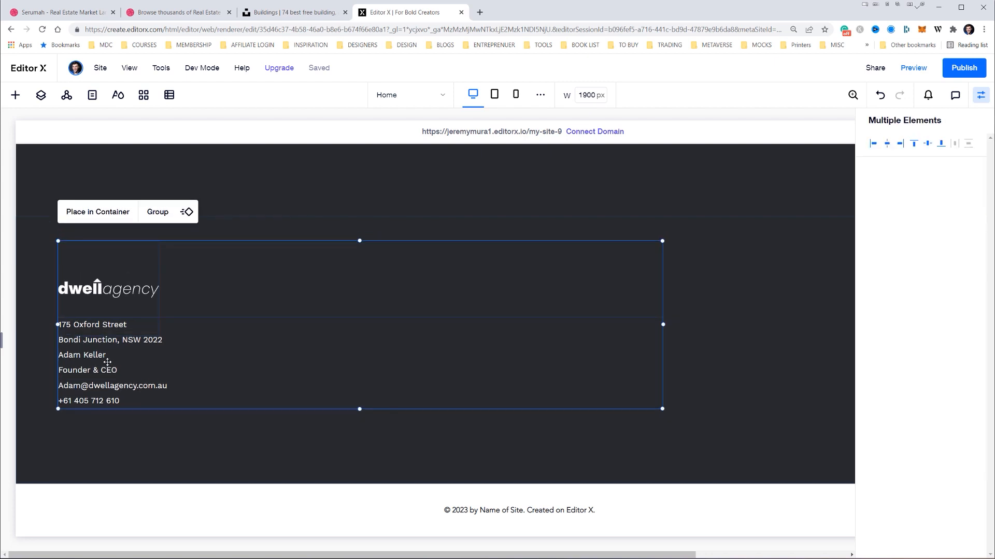
key(shift+Down)
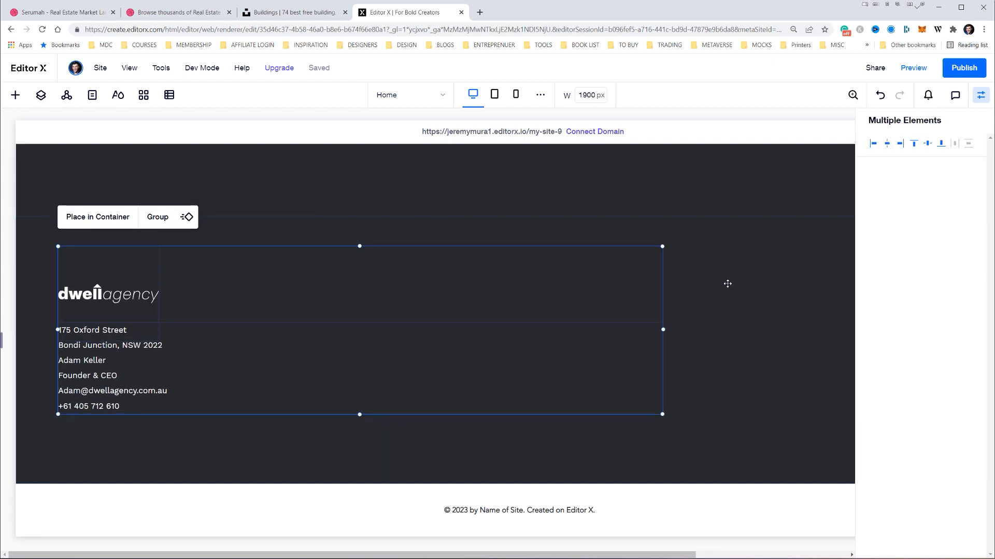
- Collapse the sections in the layer list and remove the default copyright footer from the page
click(14, 150)
click(41, 95)
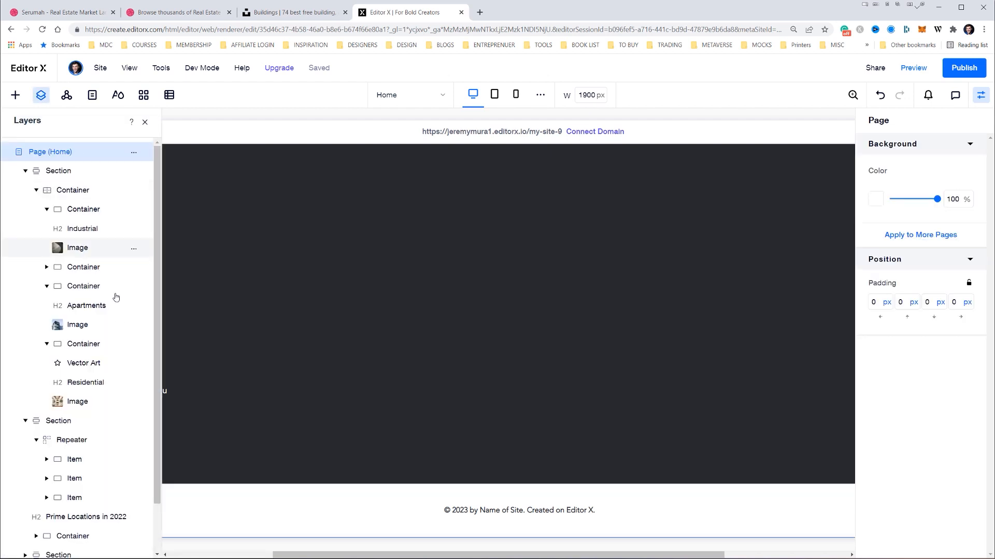
click(25, 171)
click(25, 190)
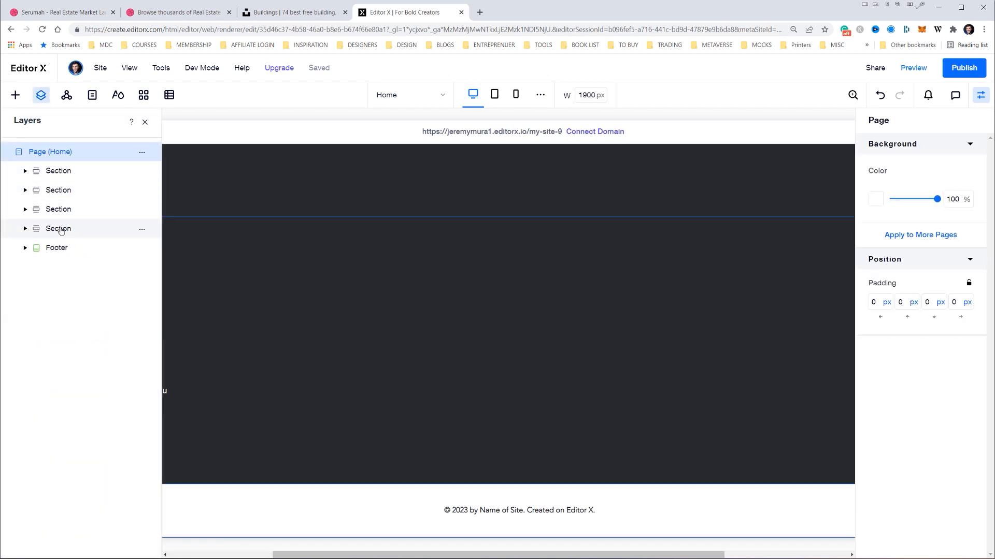
double_click(61, 229)
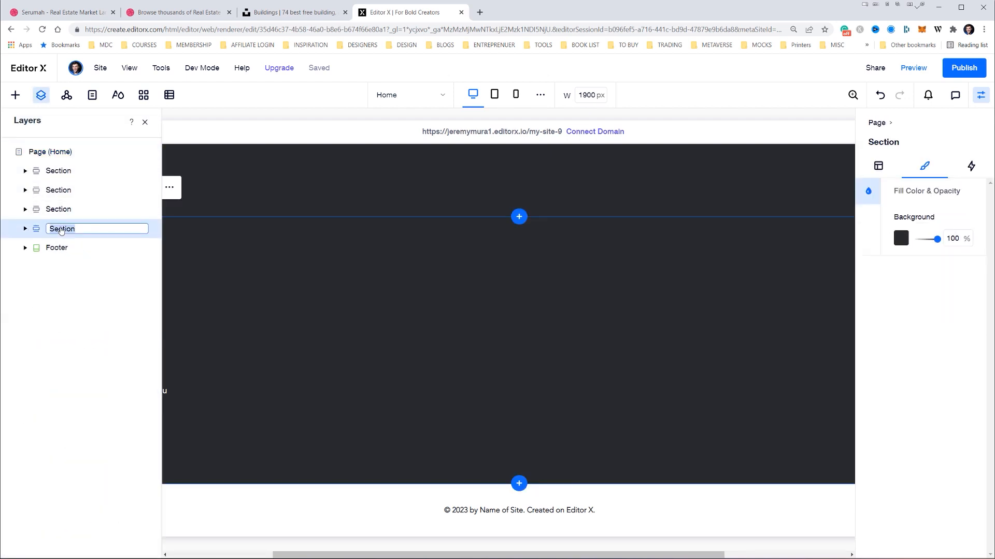
click(111, 249)
click(142, 251)
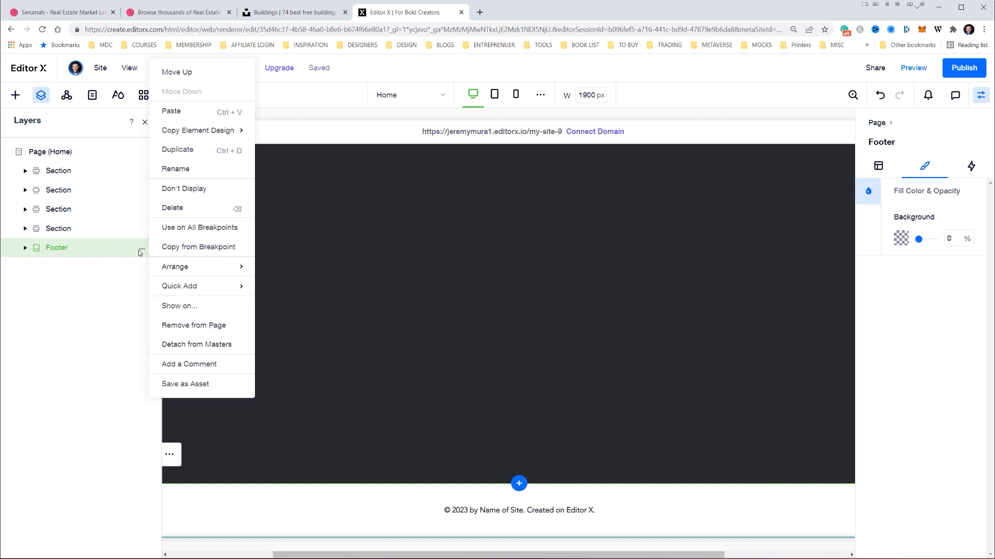
click(157, 326)
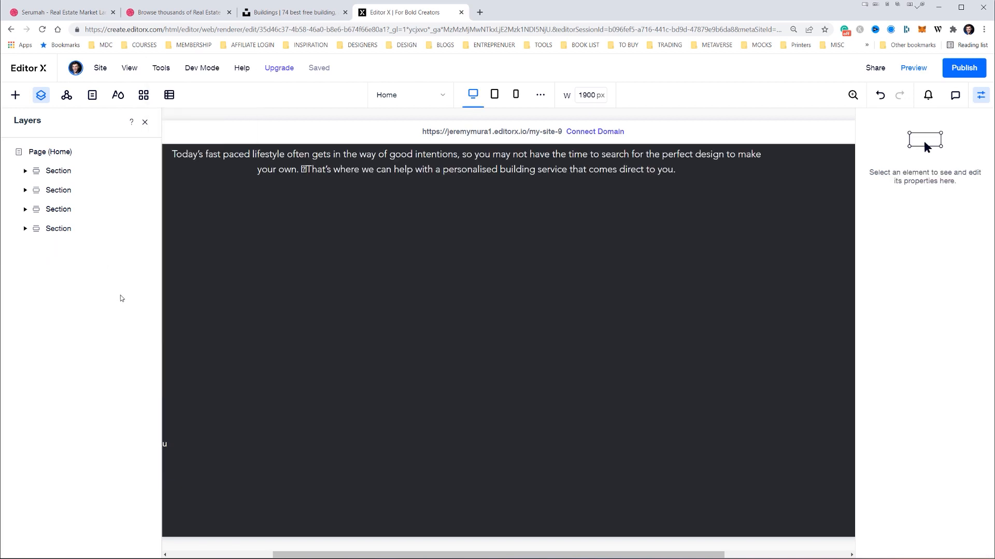
- Rename the last dark section to Footer, set it as a footer master, and return to the page's beginning
click(65, 233)
double_click(65, 233)
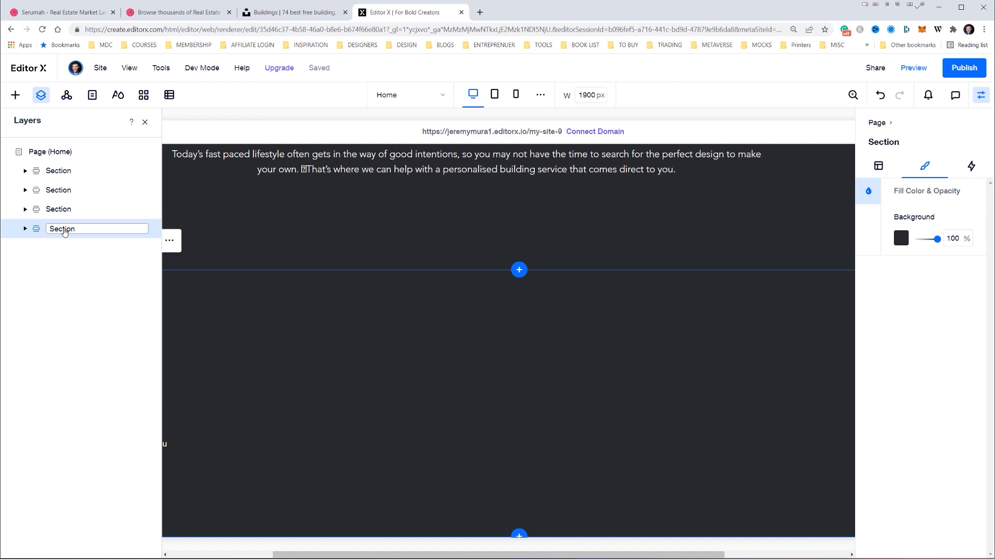
text(f)
key(Return)
right_click(67, 230)
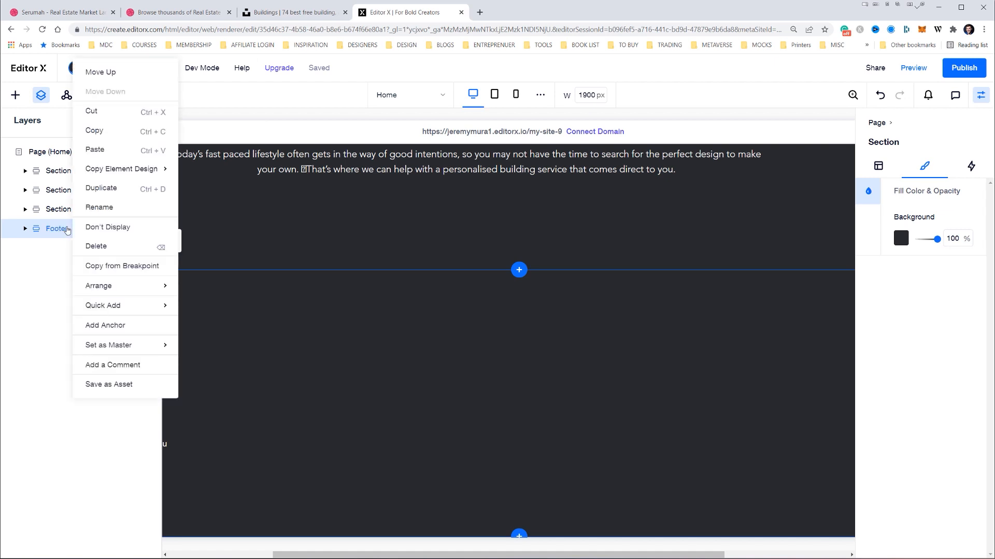
mouse_move(119, 342)
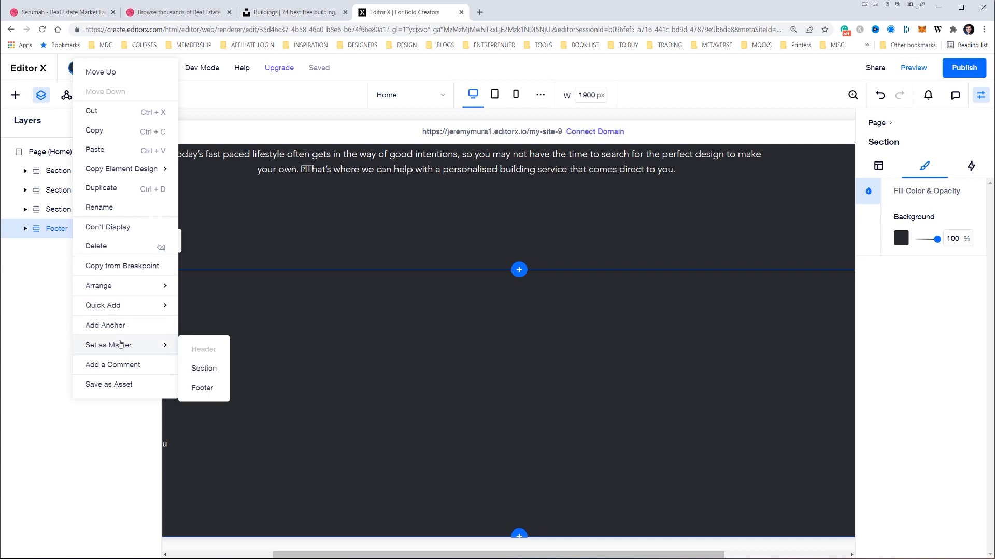
click(202, 389)
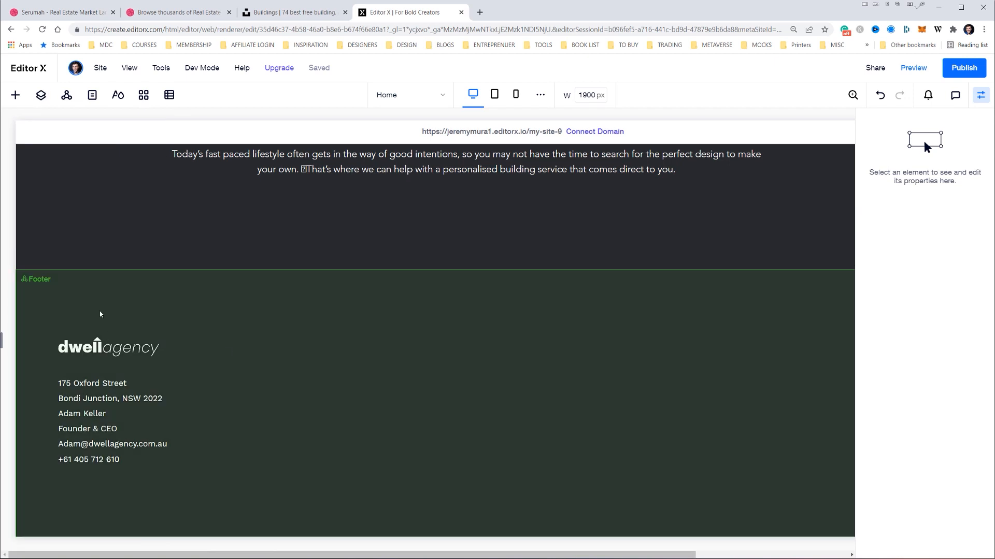
click(103, 312)
scroll(167, 311, up, 15)
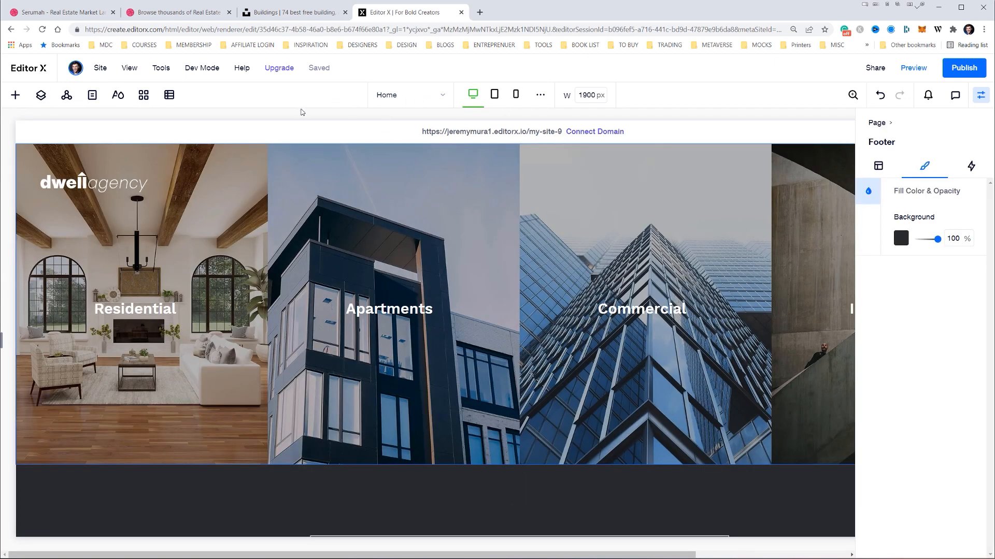
- Add a standard blank page to the site and name it about
click(399, 94)
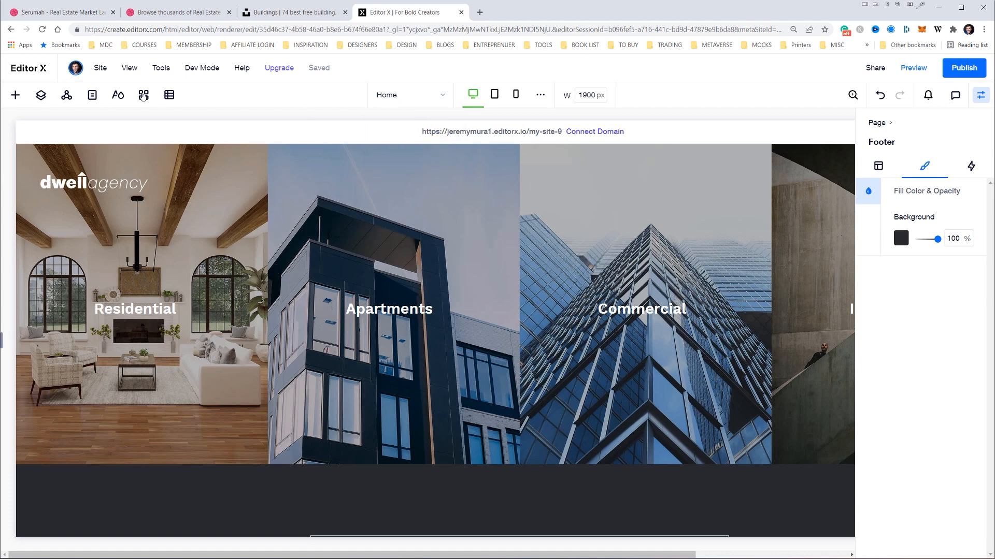
click(93, 96)
click(142, 183)
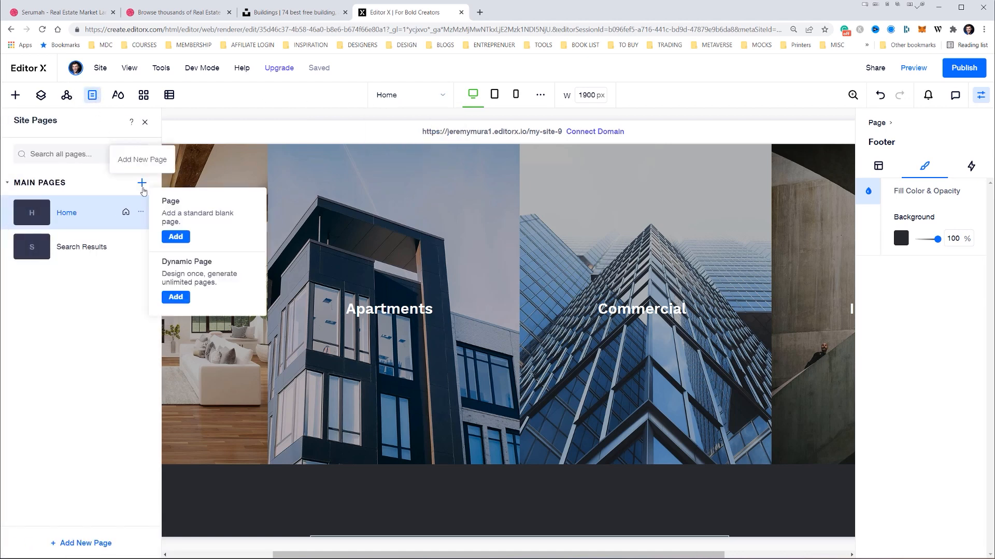
click(175, 238)
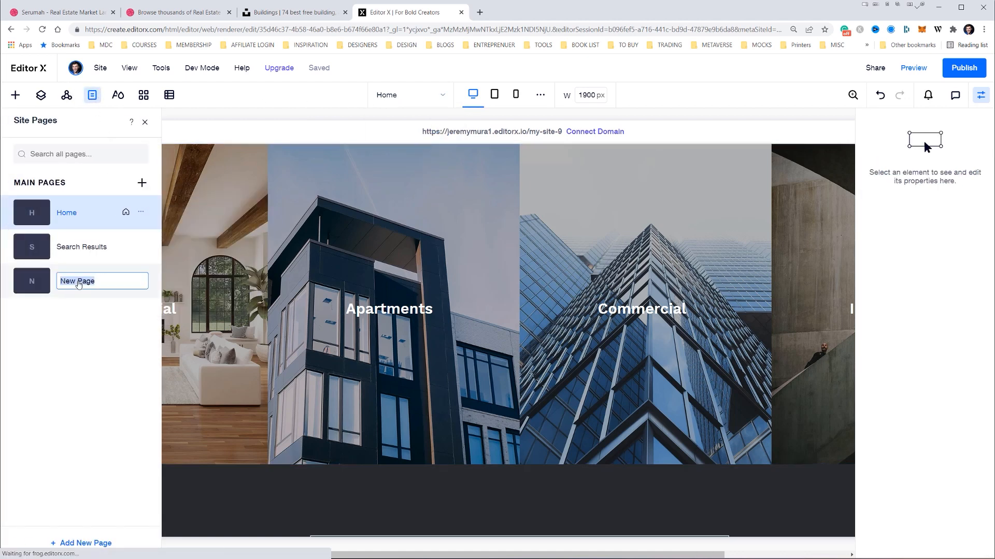
text(abouty)
key(BackSpace)
key(Return)
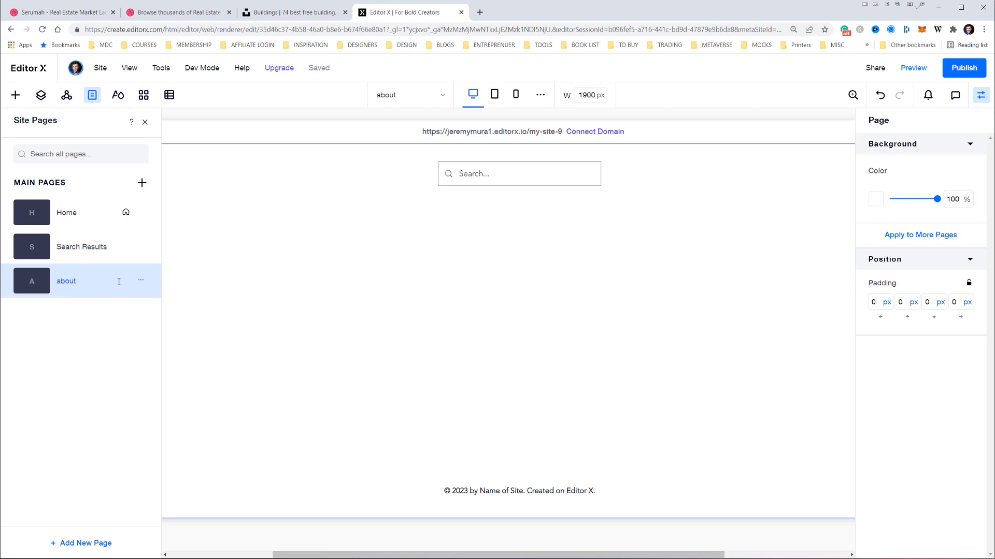
- Set the dark dwell agency footer master as the default footer and show it on the about page
click(386, 238)
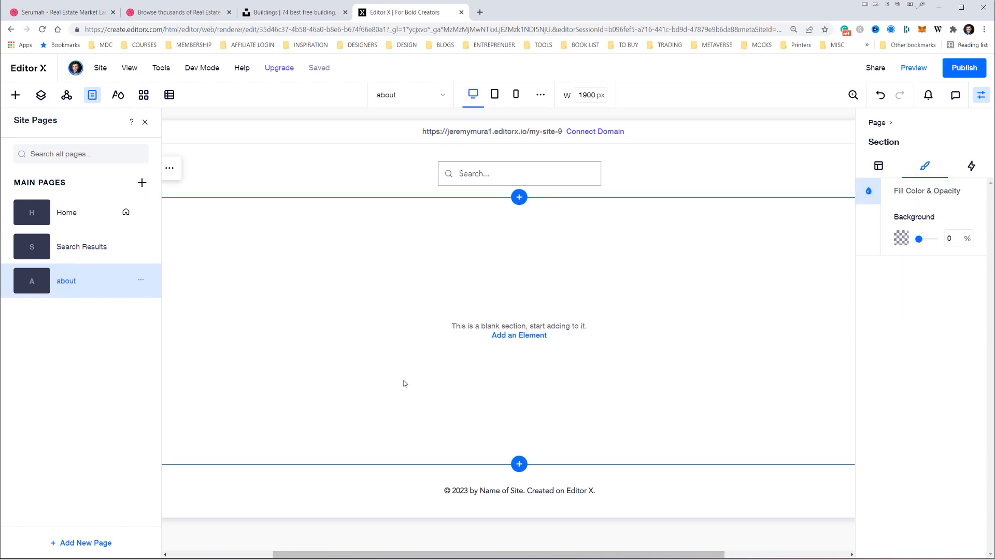
click(15, 96)
click(65, 98)
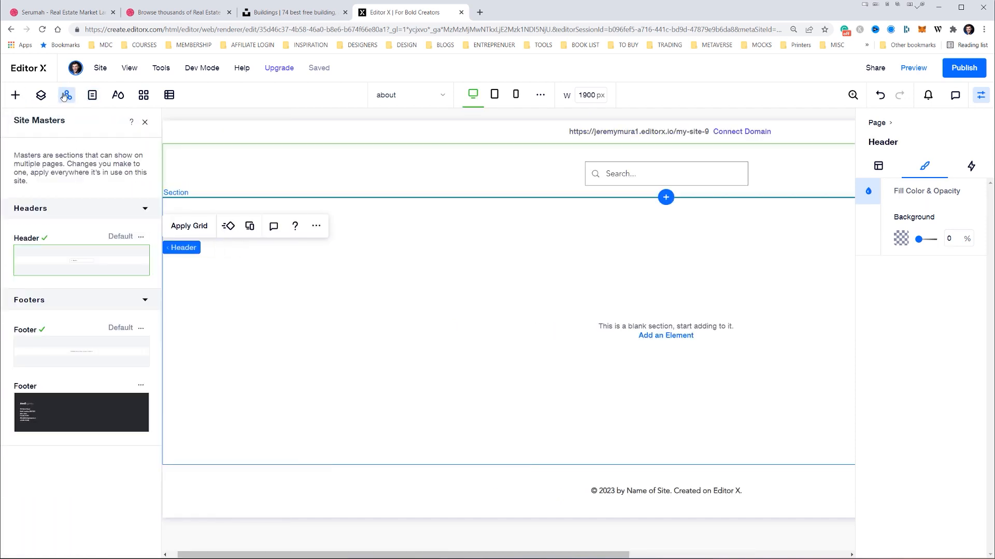
click(65, 98)
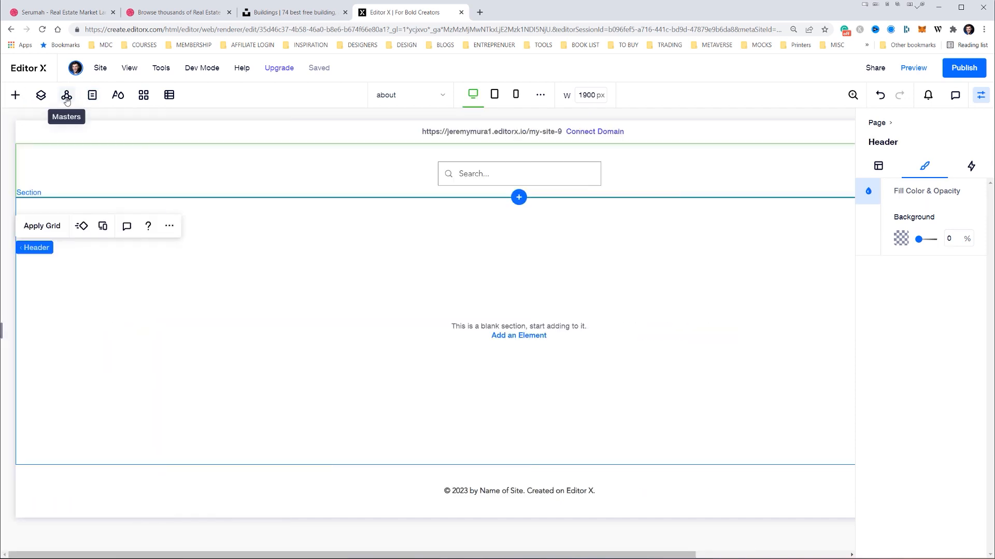
click(66, 99)
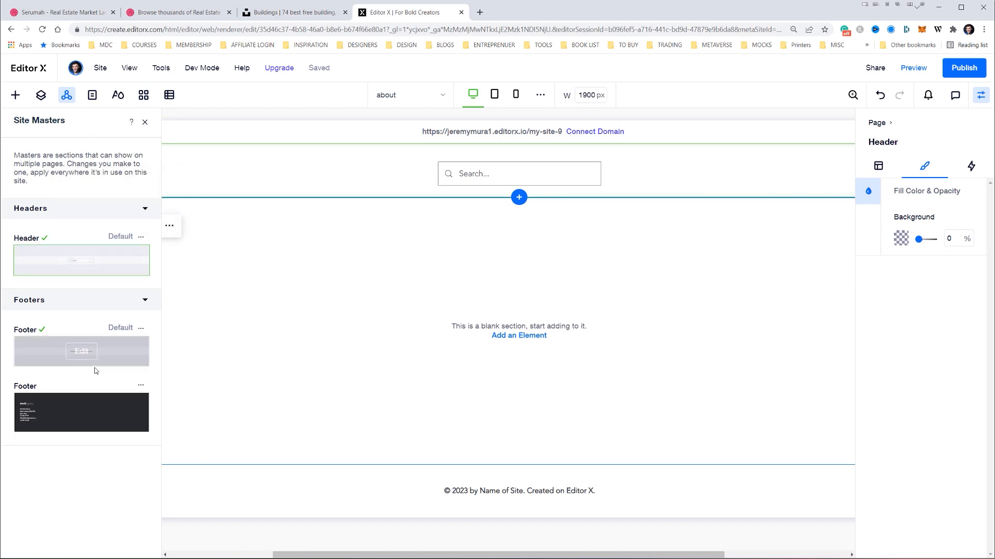
click(141, 386)
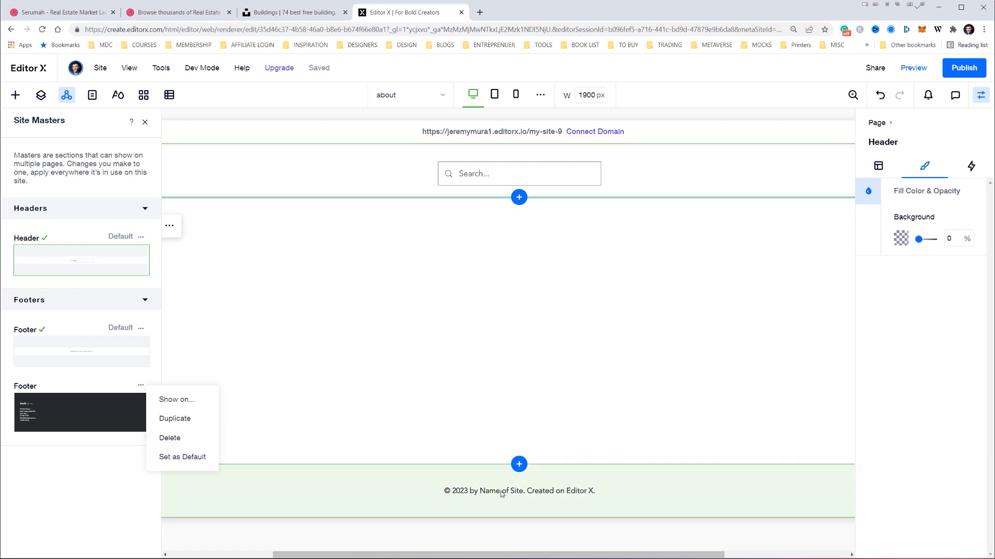
click(186, 462)
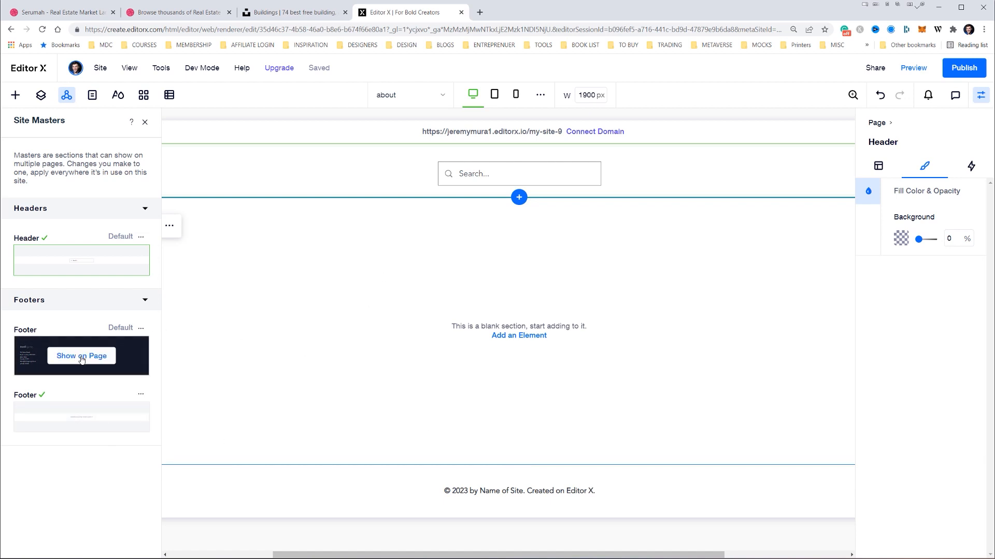
click(81, 359)
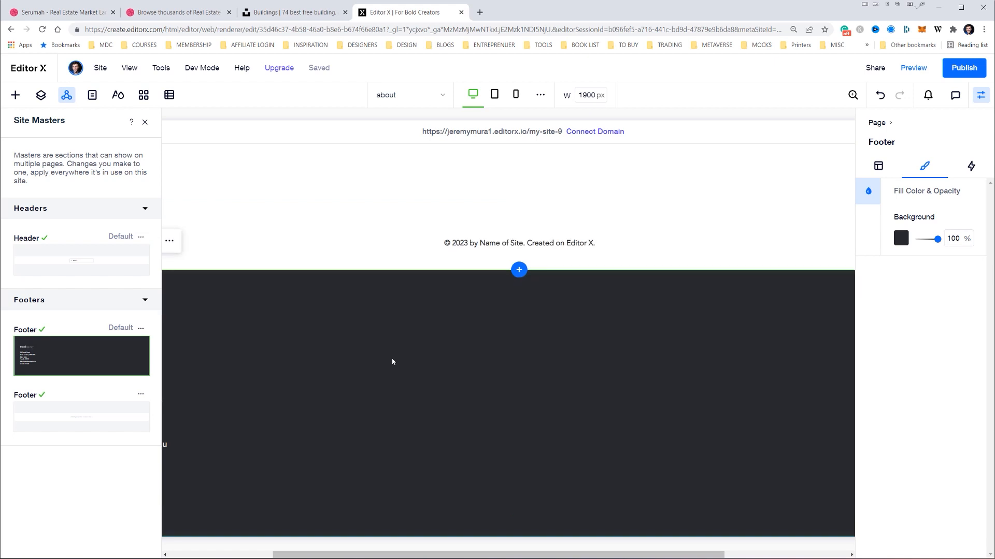
- Remove the old copyright footer from the about page, leaving the dark dwell agency footer in place
click(145, 123)
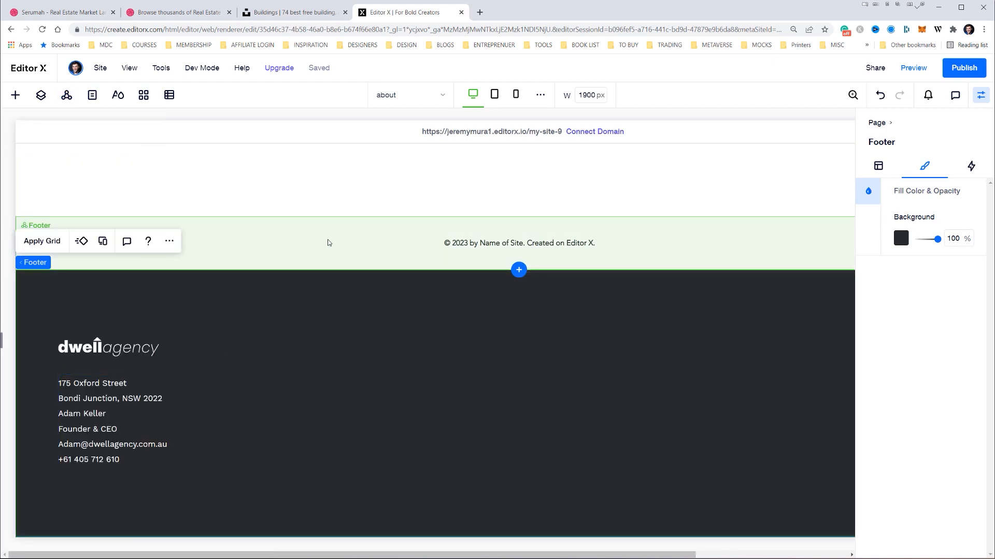
click(208, 246)
key(Delete)
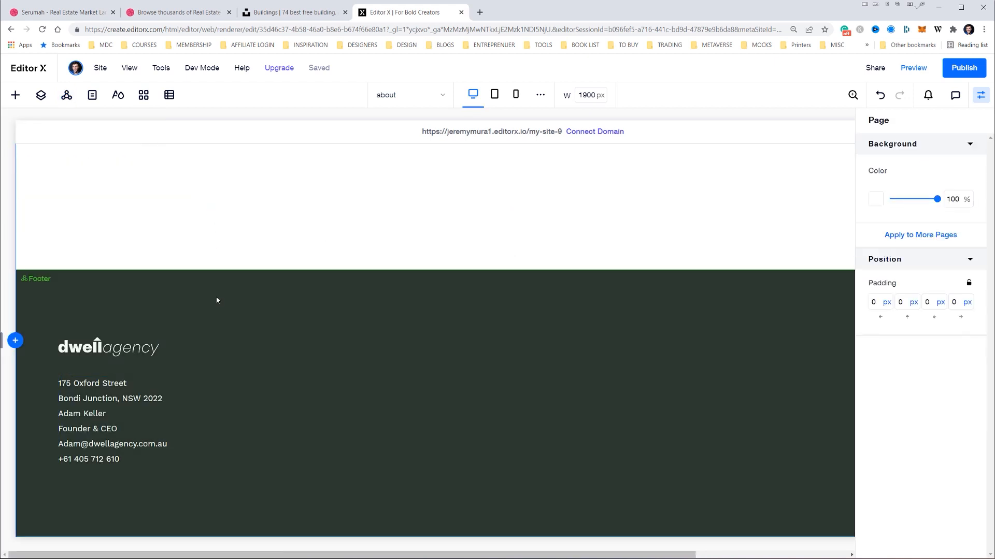
click(45, 294)
right_click(63, 267)
click(34, 282)
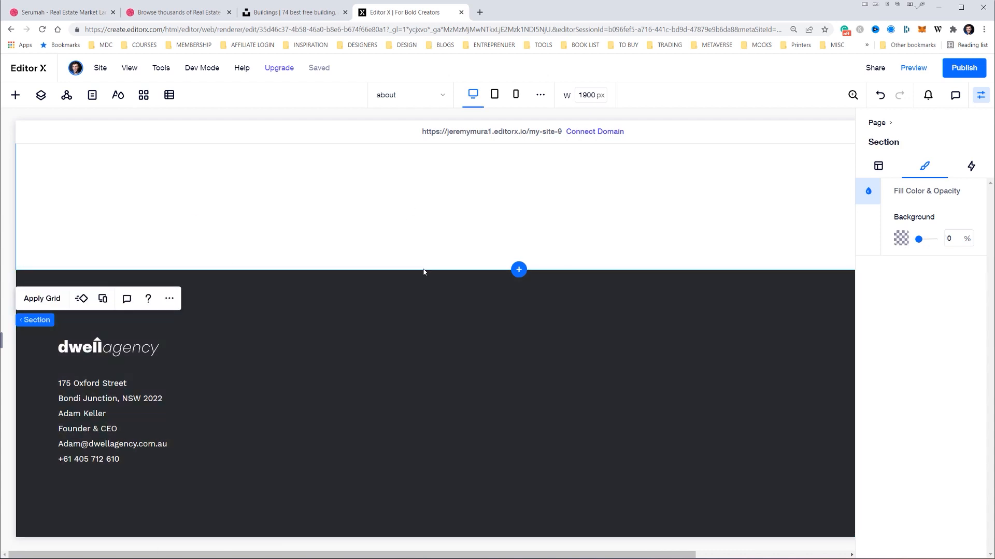
- Switch to the Home page and preview it from the hero images down to the footer and back
click(392, 98)
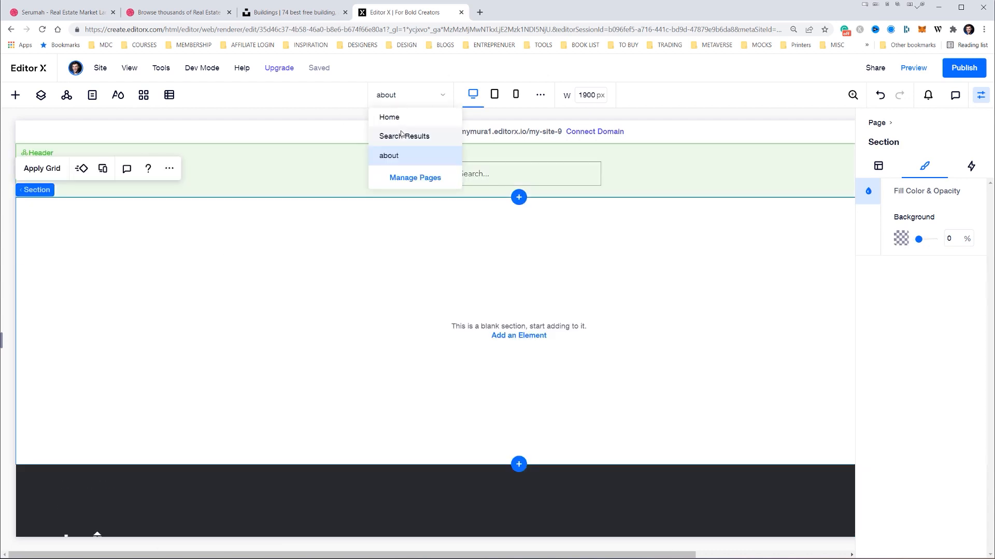
click(396, 118)
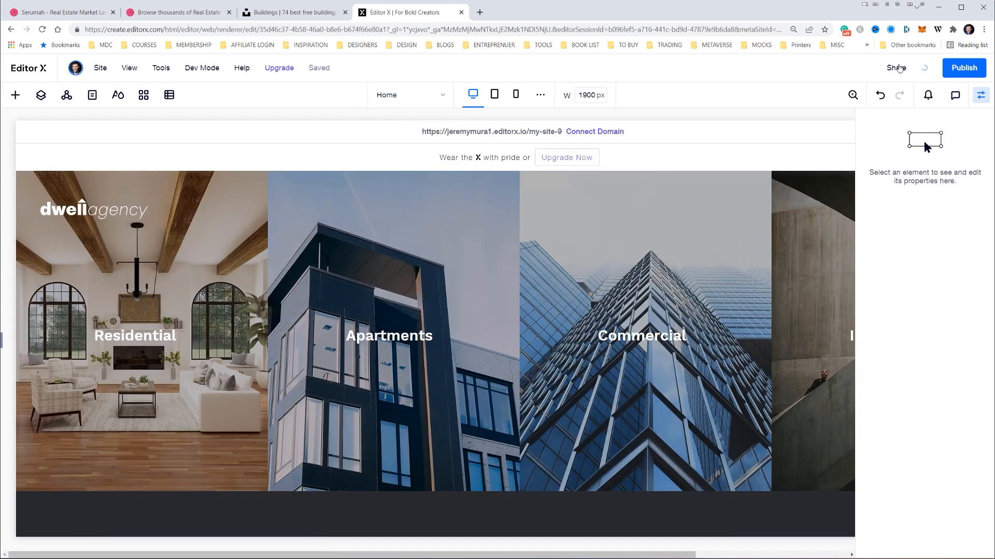
scroll(683, 160, down, 3)
scroll(644, 312, up, 3)
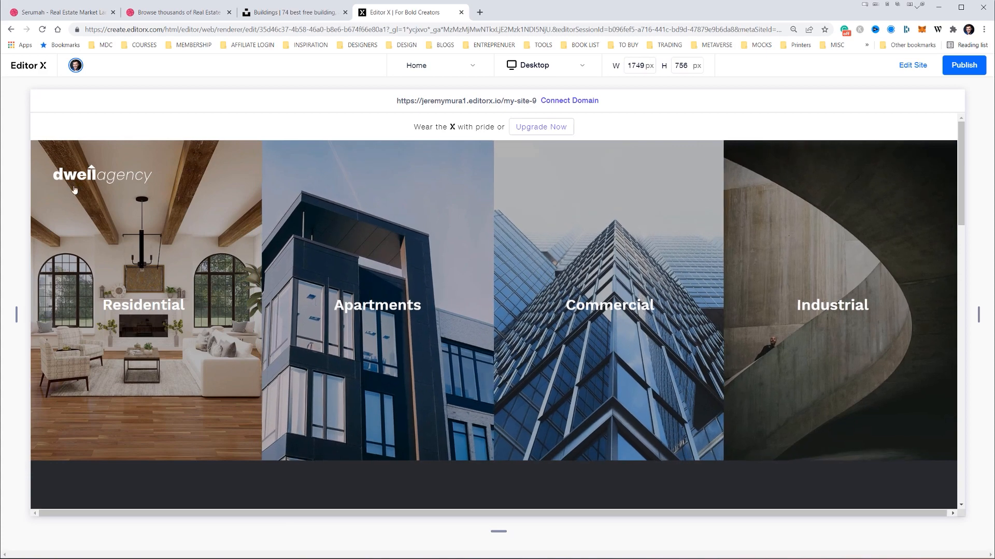
scroll(700, 334, down, 1)
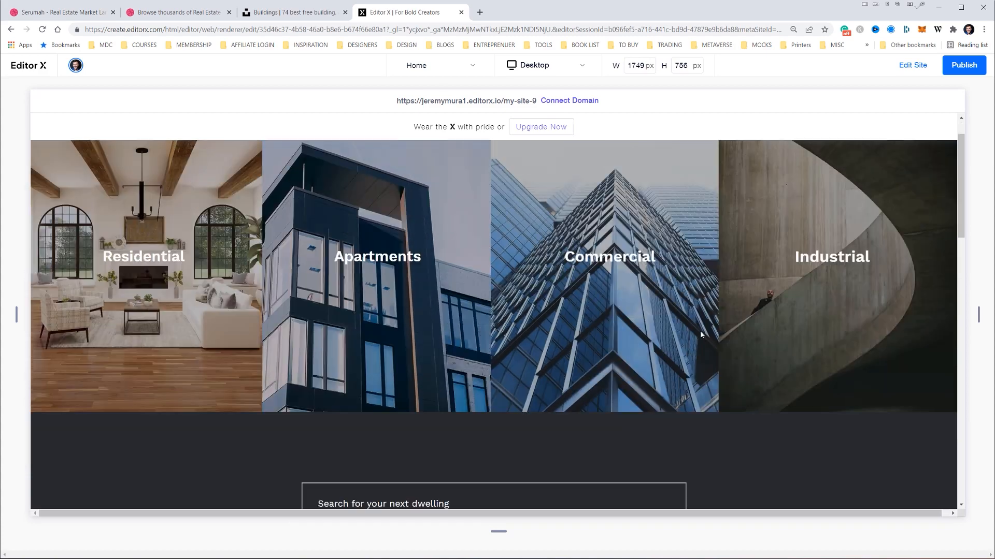
scroll(700, 334, down, 6)
scroll(579, 249, down, 4)
scroll(432, 272, up, 1)
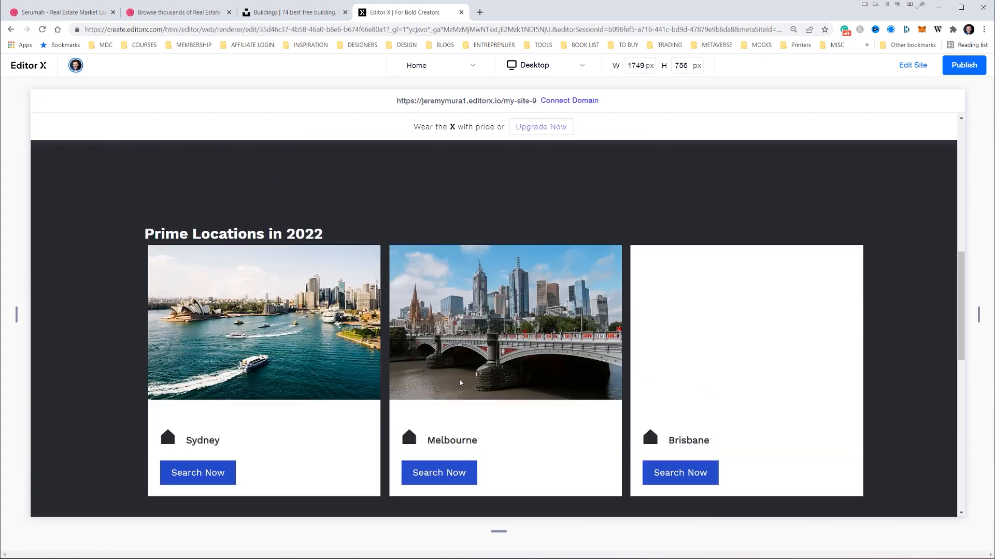
scroll(466, 469, down, 2)
scroll(477, 458, down, 8)
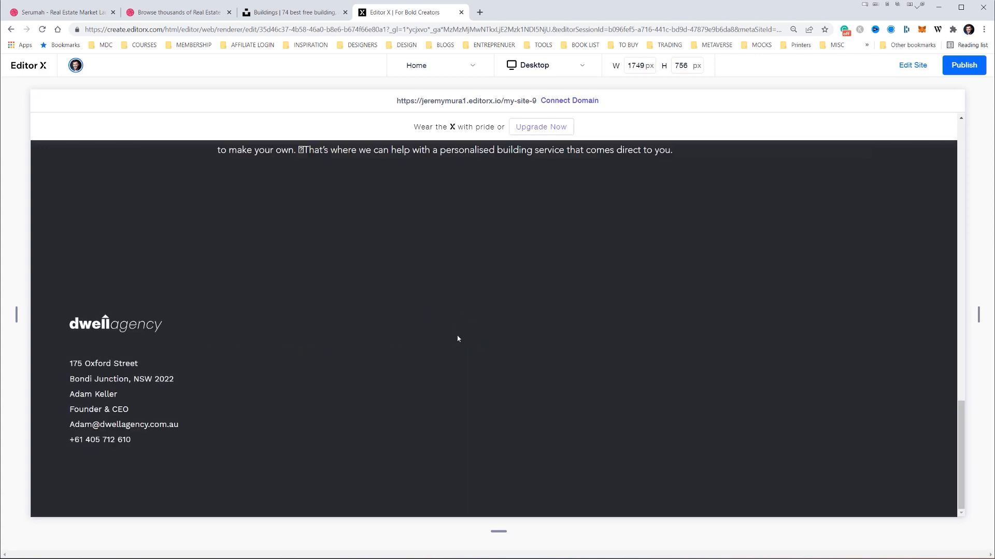
scroll(203, 364, up, 15)
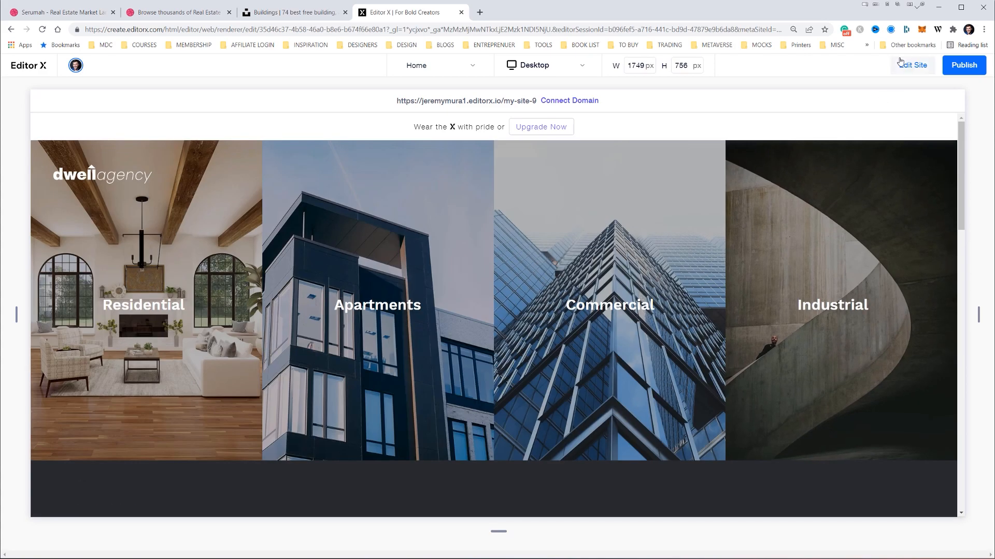
- Return to editing and set the search box's Search Now button hover background to the dark blue theme color
click(912, 65)
scroll(572, 163, down, 5)
click(673, 356)
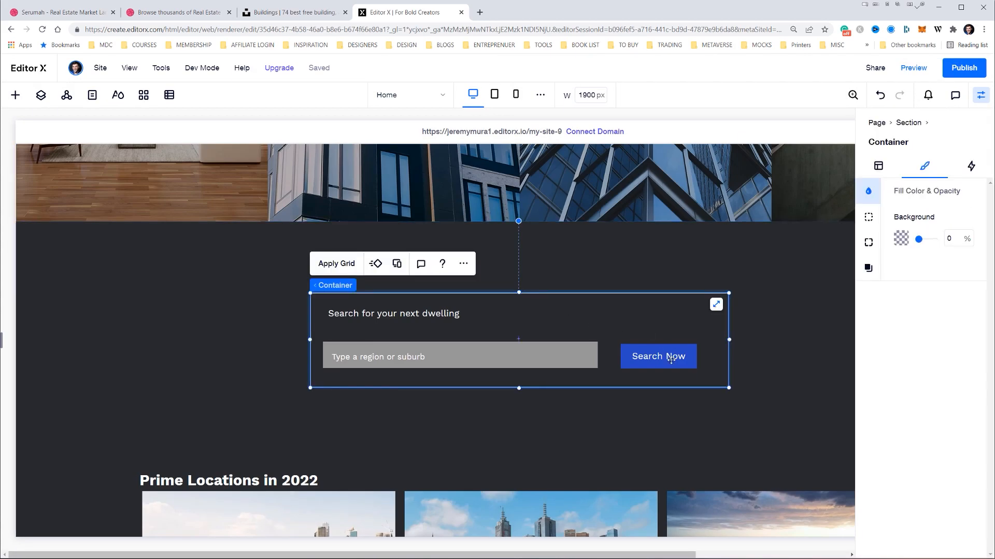
click(641, 353)
click(942, 167)
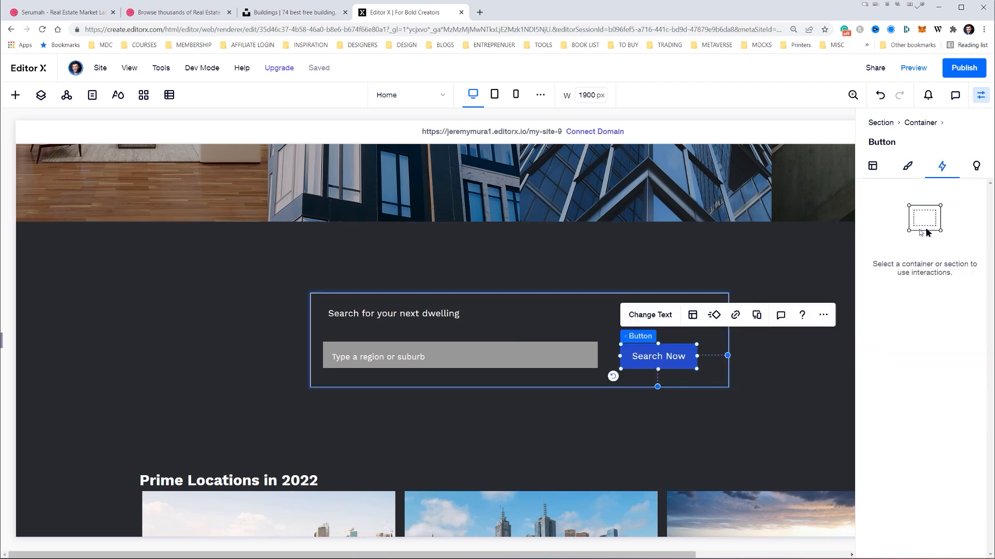
click(907, 171)
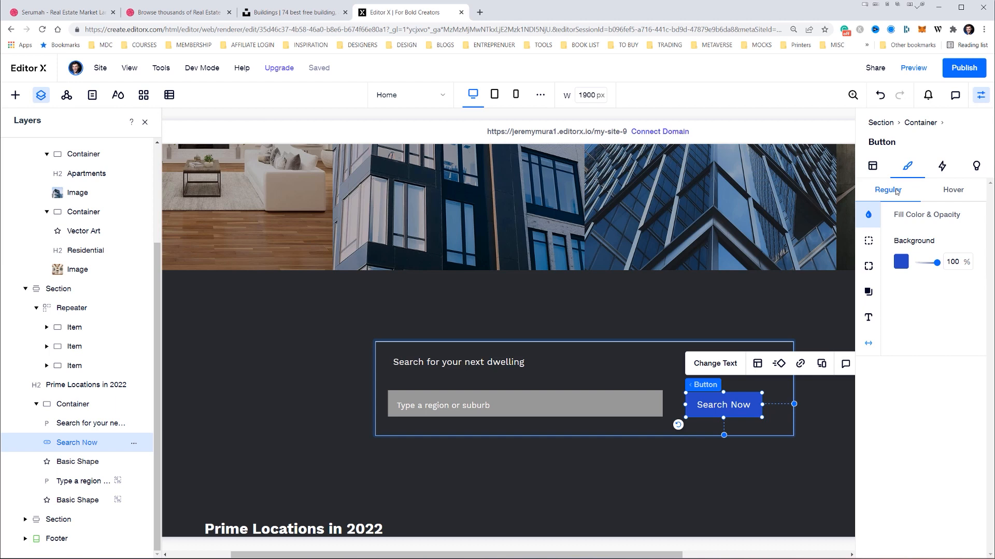
click(951, 192)
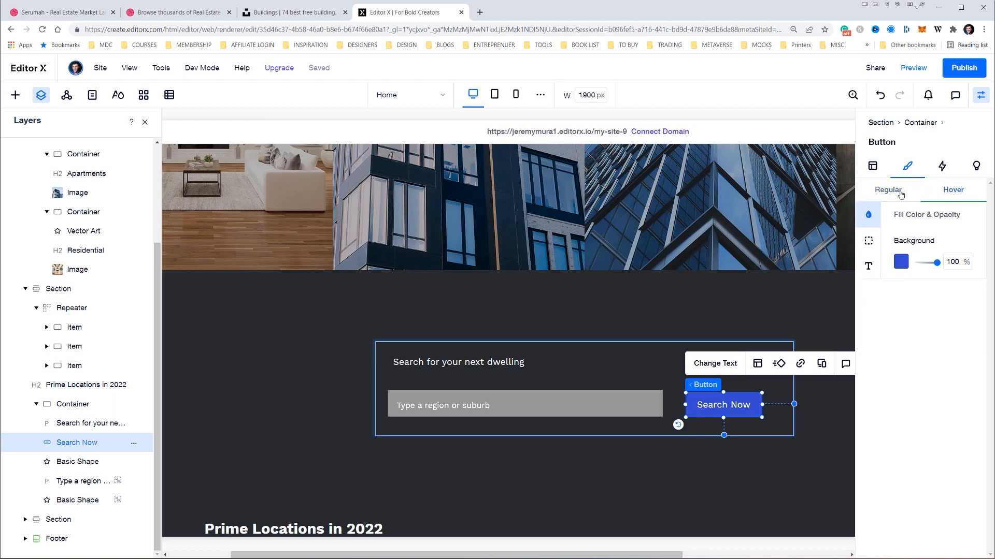
click(901, 262)
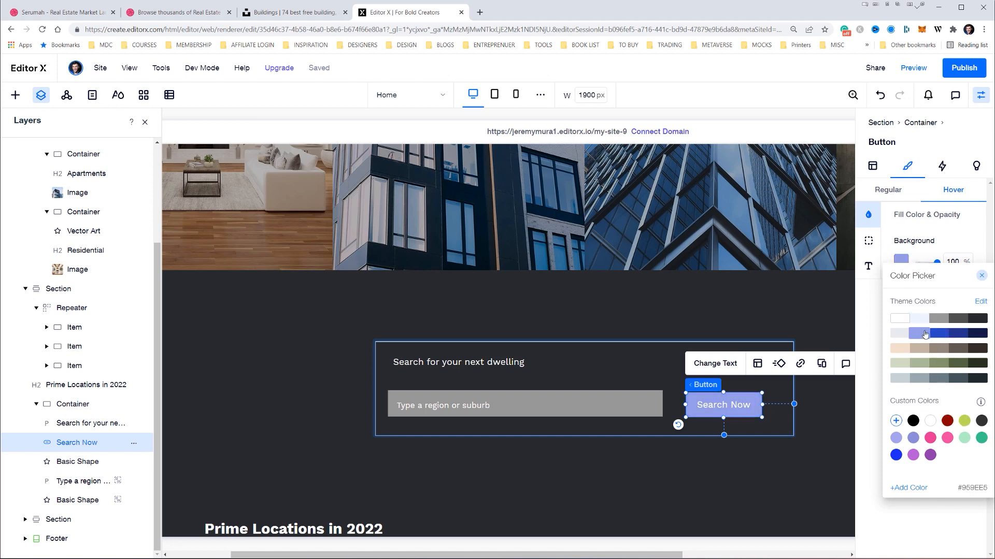
click(959, 334)
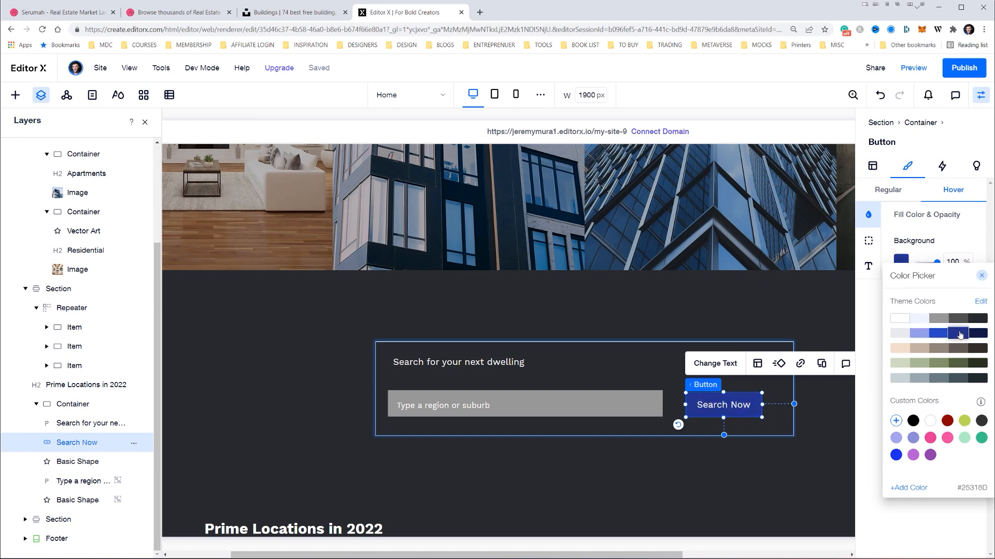
click(803, 300)
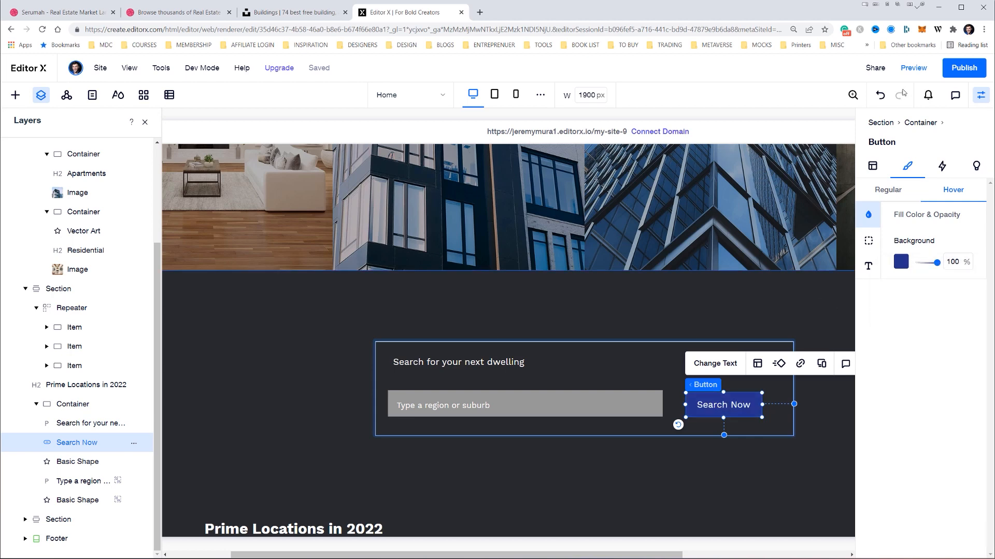
- Preview the homepage and check the Search Now buttons in the search box and on the location cards
click(913, 67)
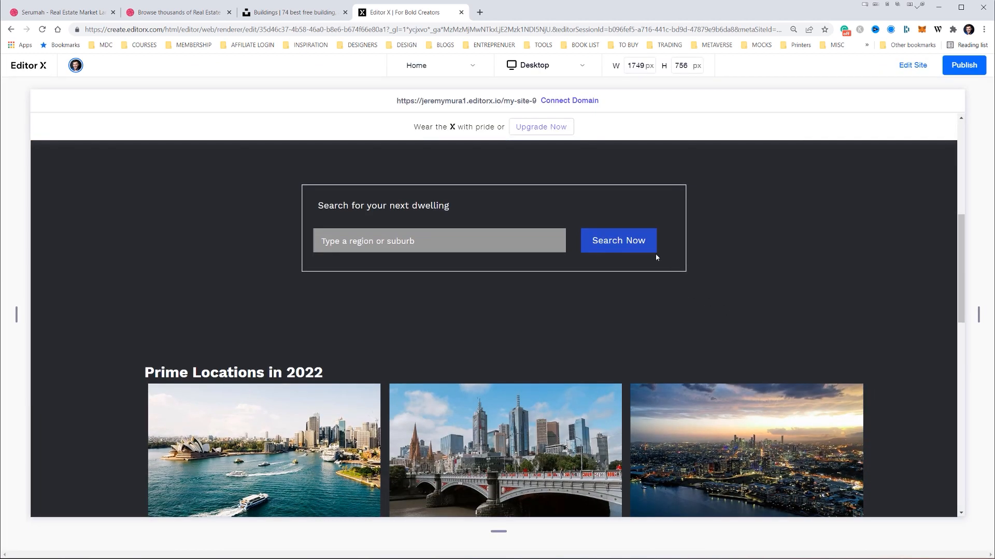
scroll(723, 250, down, 5)
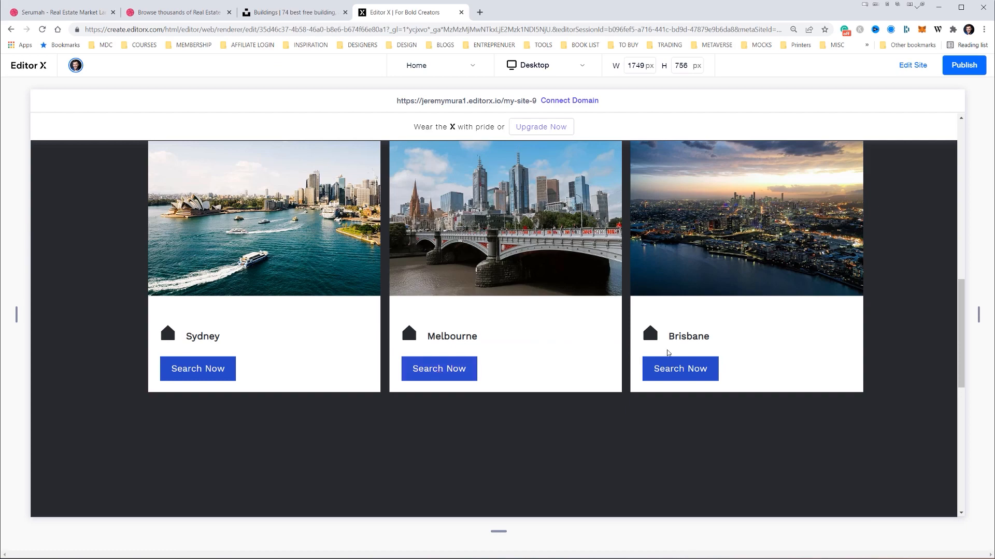
scroll(667, 351, up, 5)
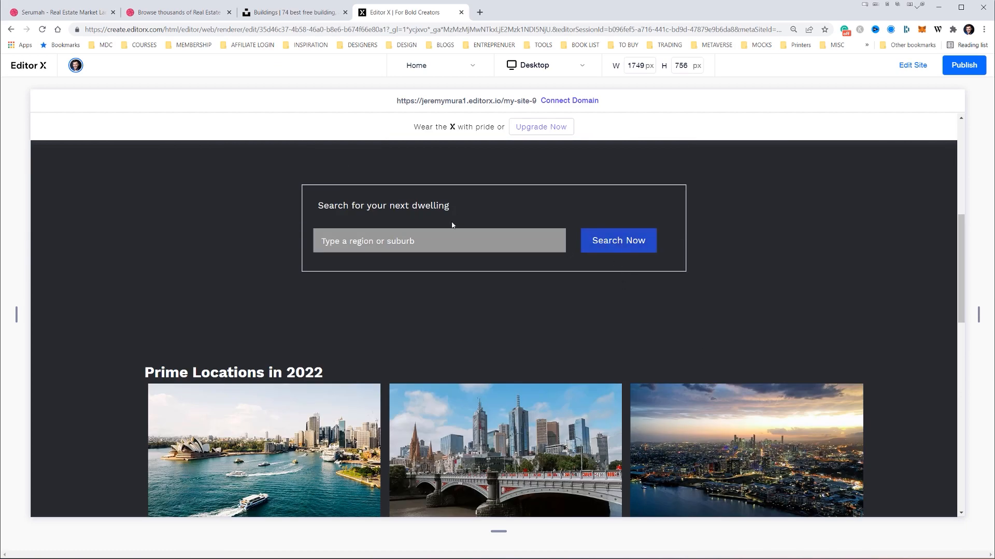